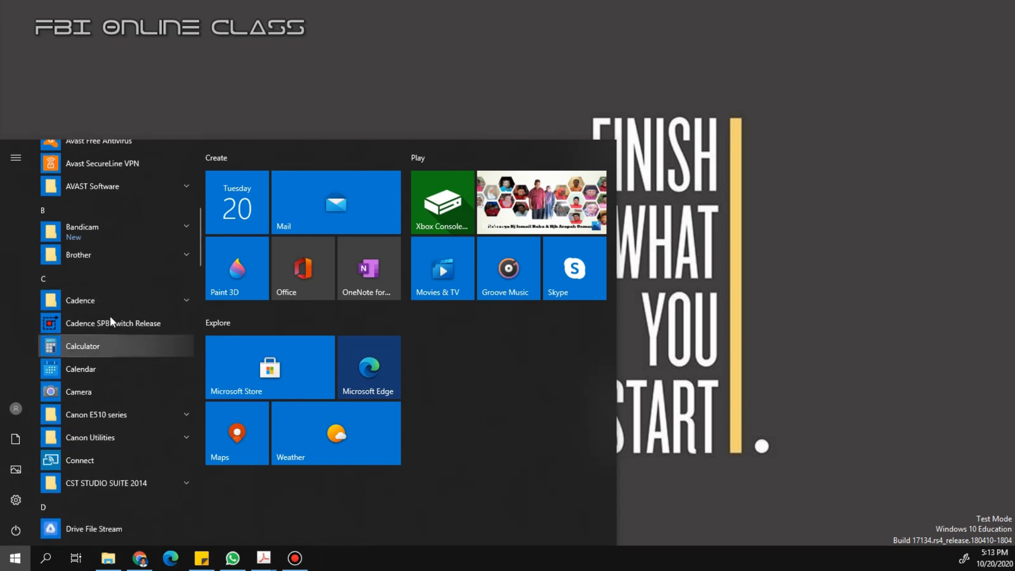
# - Launch OrCAD Capture from the Cadence program group
pyautogui.click(101, 300)
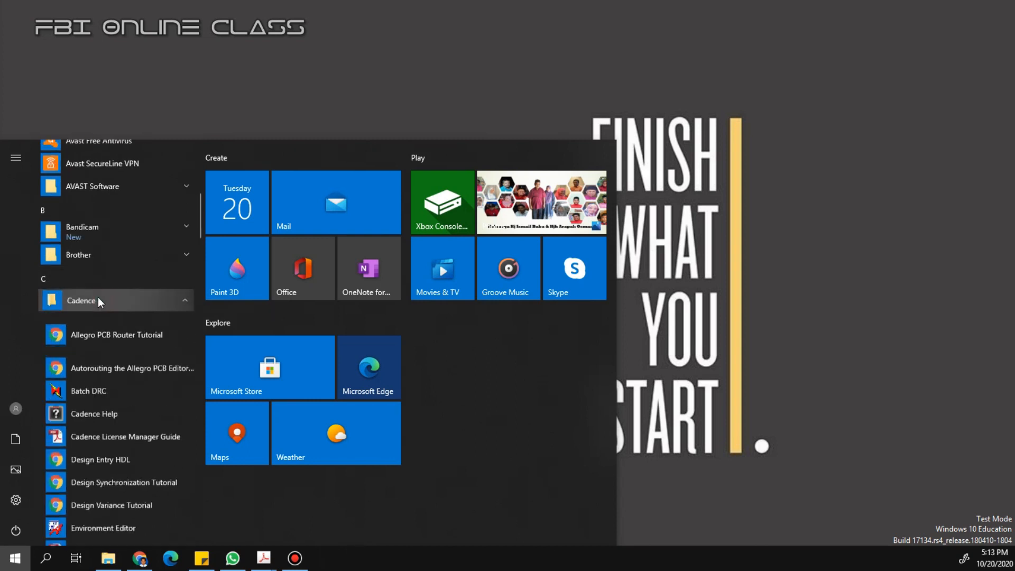
pyautogui.scroll(-5, 126, 354)
pyautogui.scroll(-3, 126, 362)
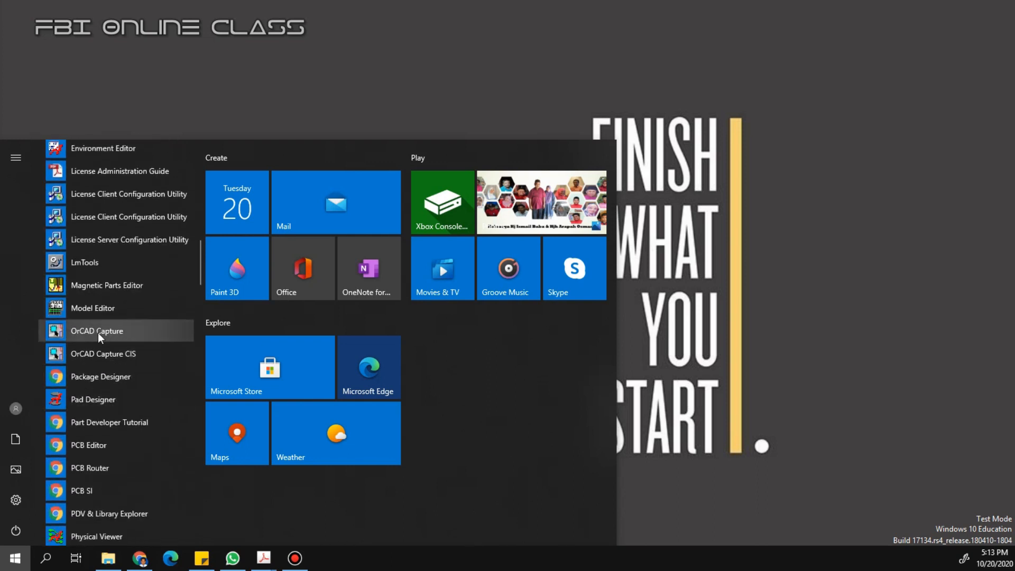
pyautogui.click(100, 332)
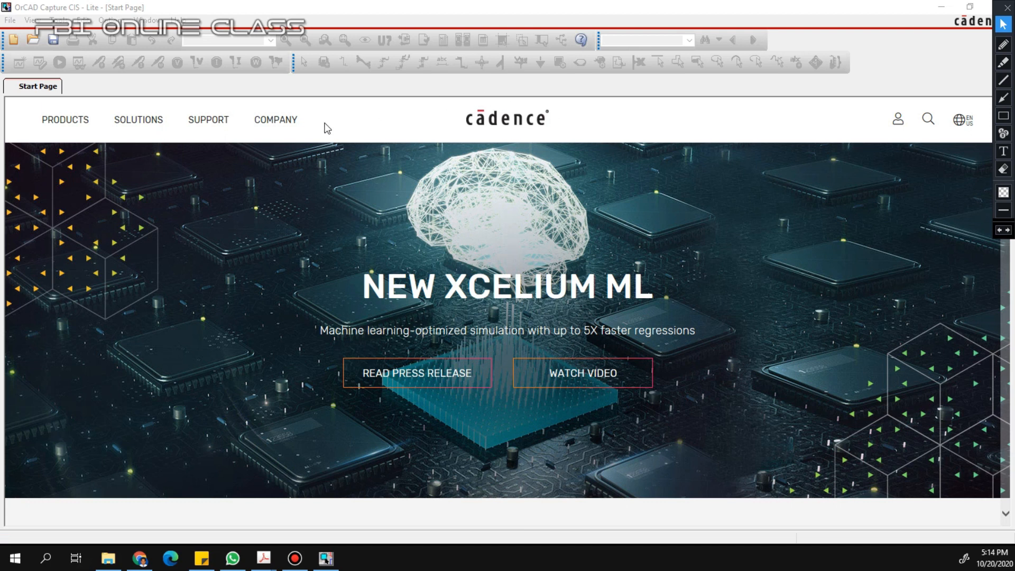
# - Start a new project named Lab1_Schematic and check its directory, keeping D:\Makmal CAD as the location
pyautogui.click(9, 21)
pyautogui.click(11, 21)
pyautogui.click(10, 21)
pyautogui.moveTo(129, 41)
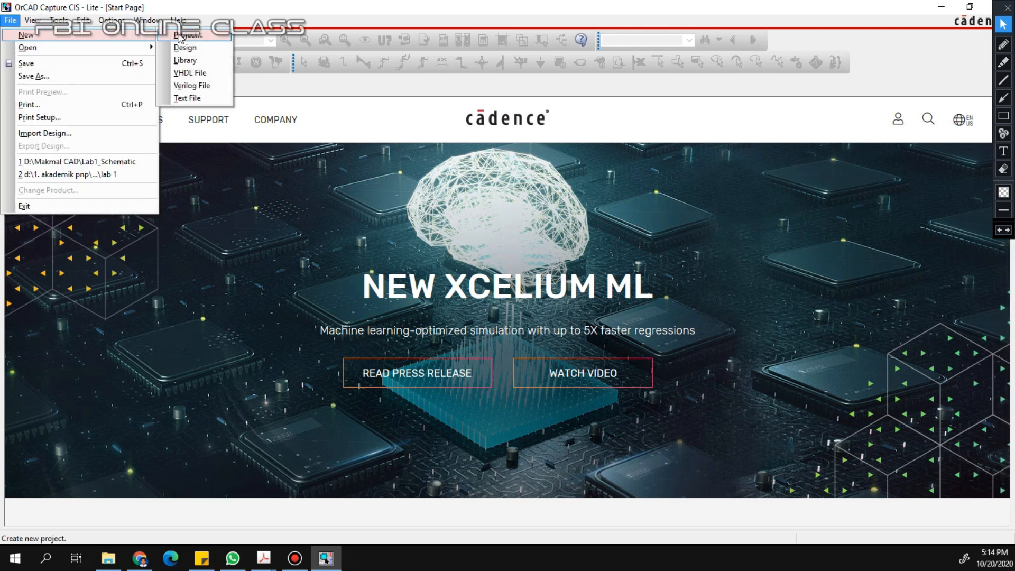
pyautogui.click(179, 36)
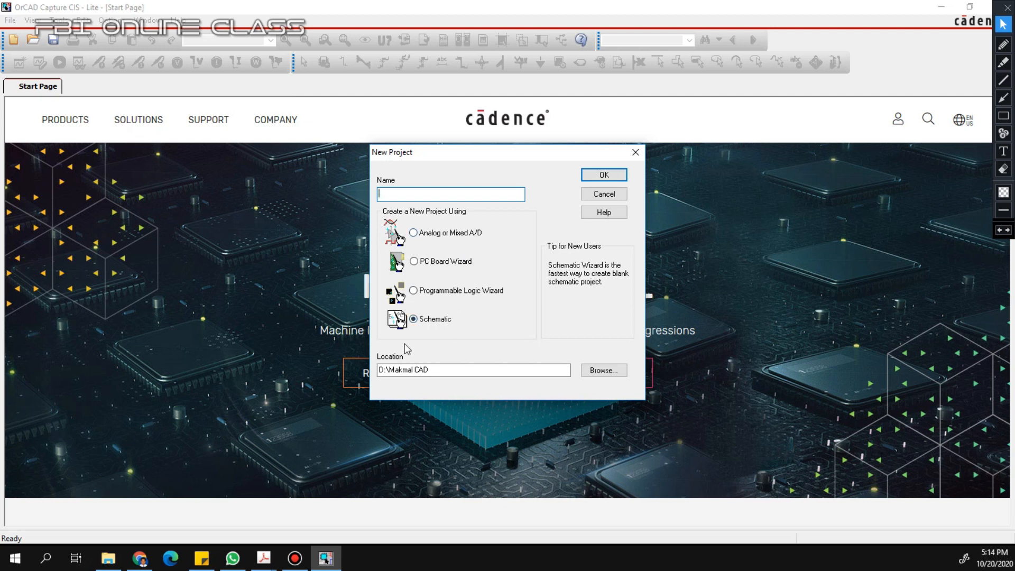
pyautogui.click(403, 194)
pyautogui.write('Lab1_Schematic')
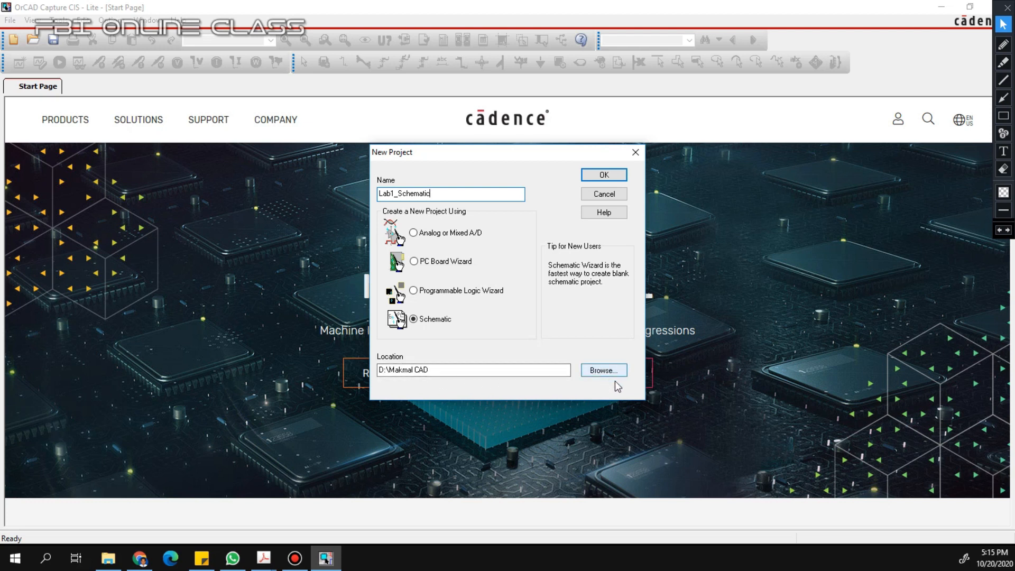
pyautogui.click(603, 371)
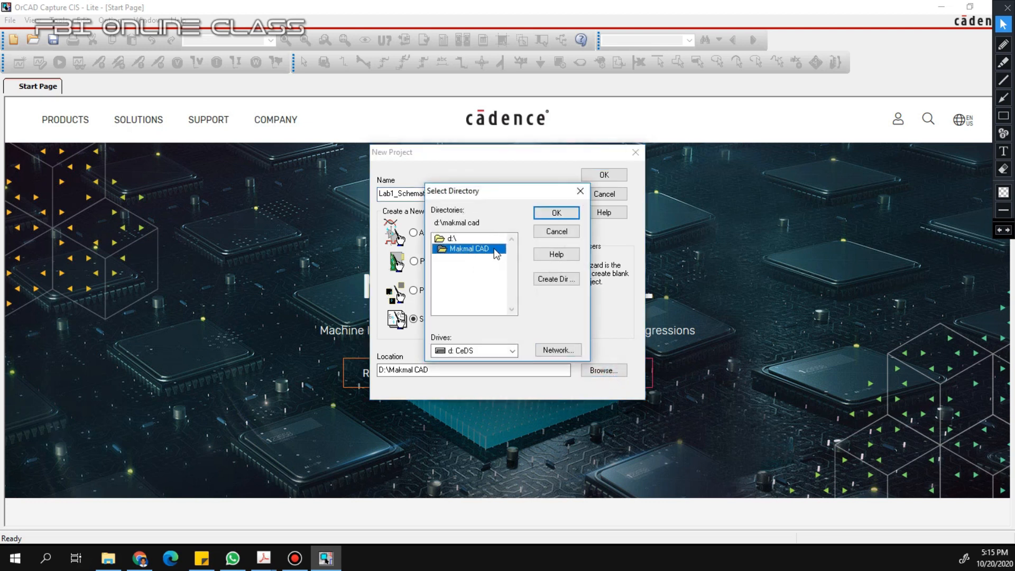
pyautogui.click(580, 190)
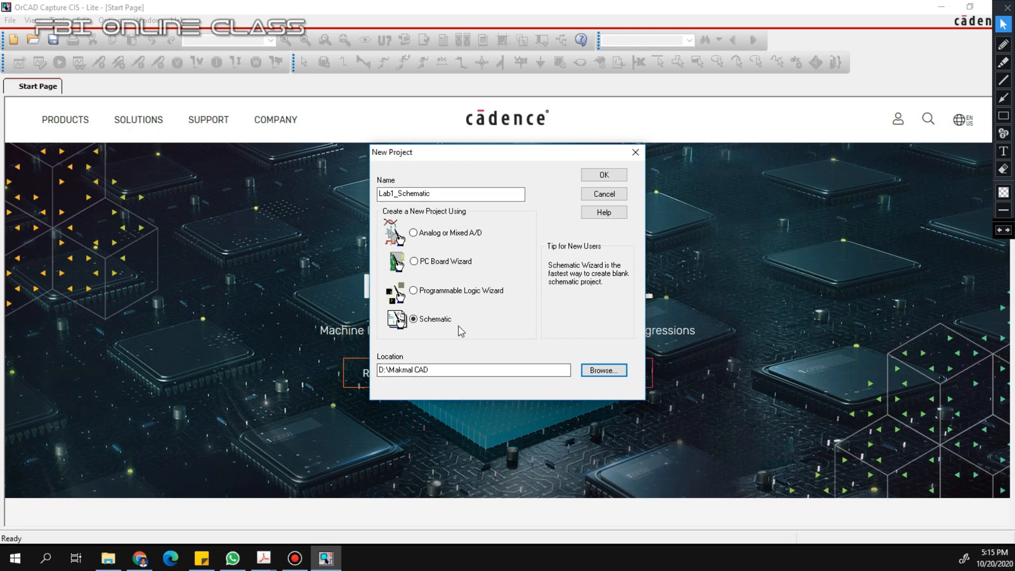
# - Create the project as type Schematic, replacing the existing project file and inserting the existing Lab1_Schematic.dsn
pyautogui.click(443, 236)
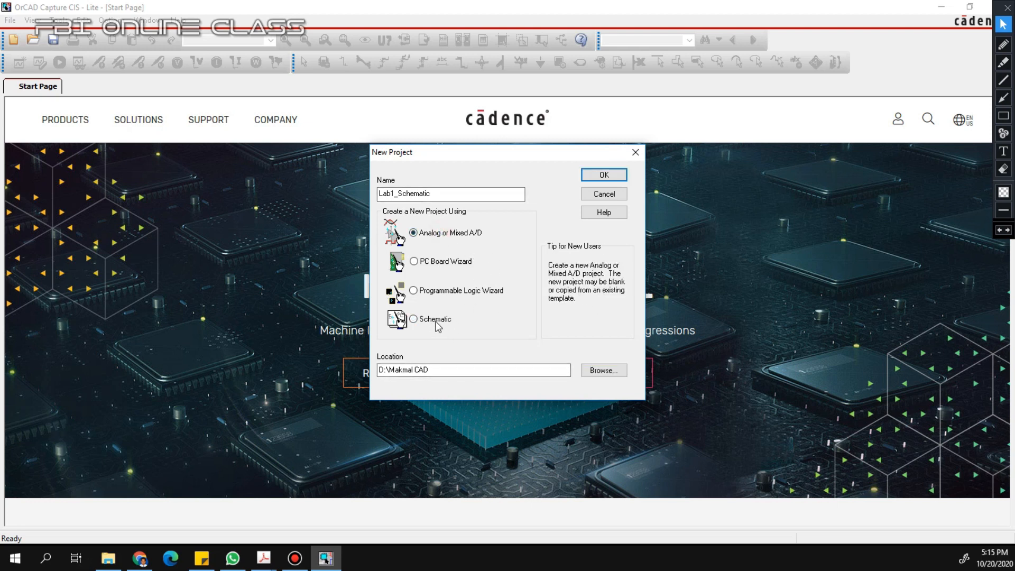
pyautogui.click(435, 320)
pyautogui.click(439, 233)
pyautogui.click(446, 316)
pyautogui.click(436, 235)
pyautogui.click(417, 321)
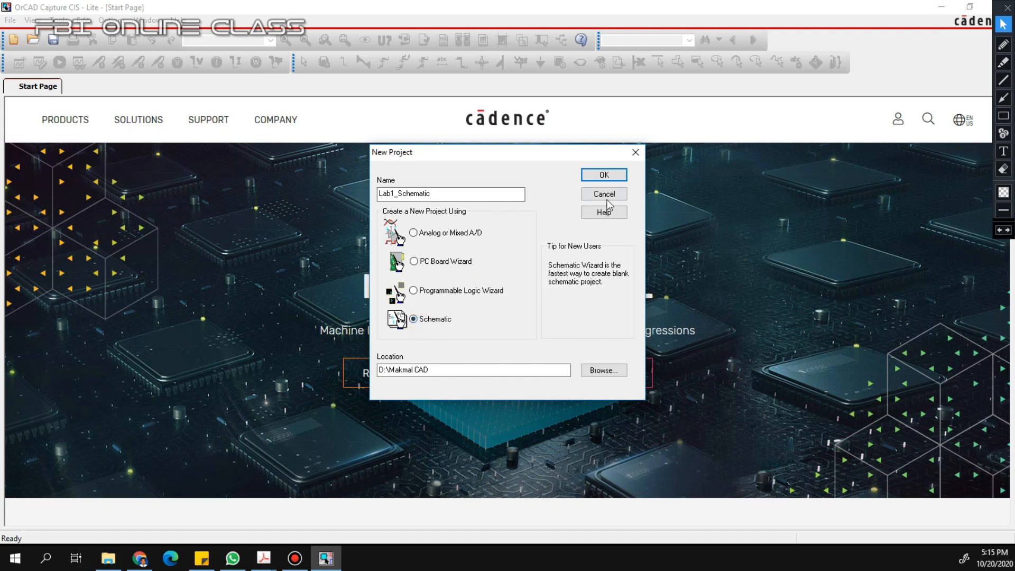
pyautogui.click(604, 176)
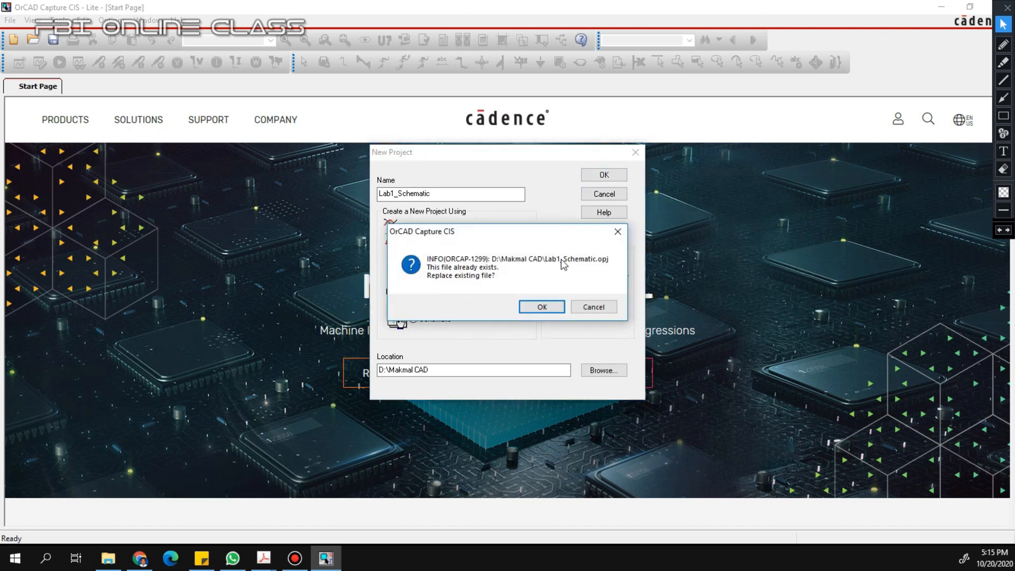
pyautogui.click(545, 308)
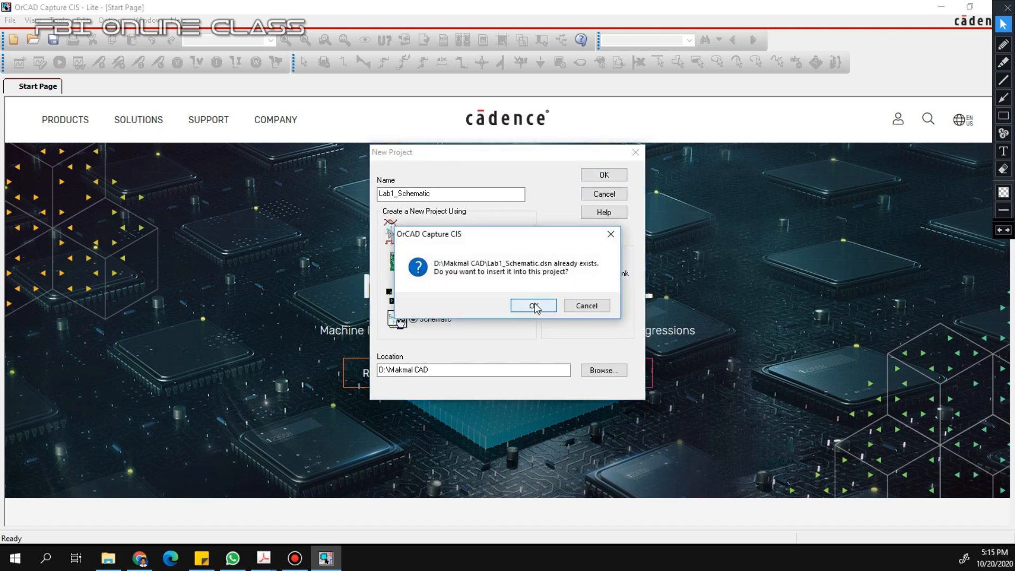
pyautogui.click(533, 302)
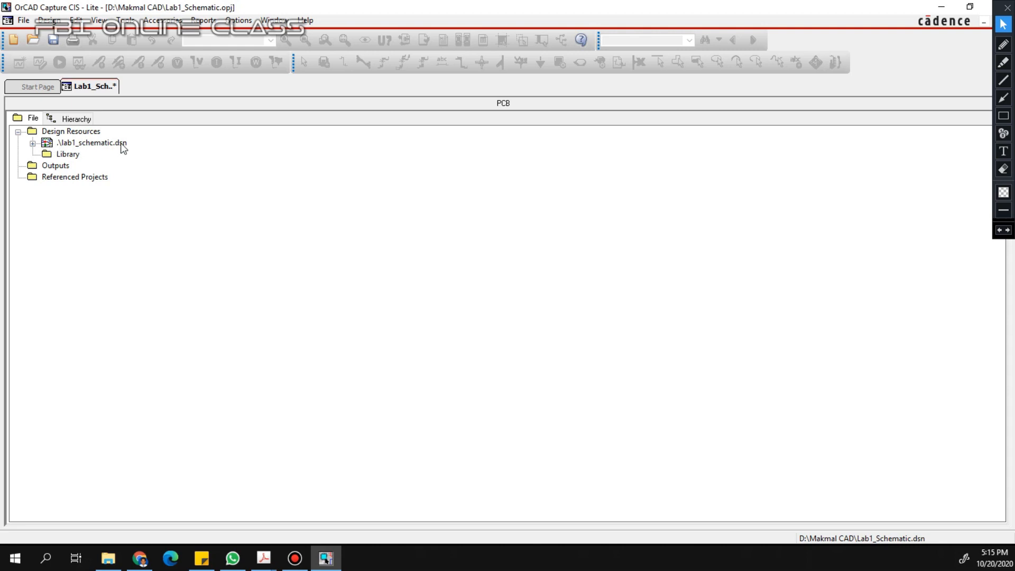
# - Open PAGE1 from the SCHEMATIC1 folder of lab1_schematic.dsn, and return to the project file view
pyautogui.click(32, 143)
pyautogui.click(47, 154)
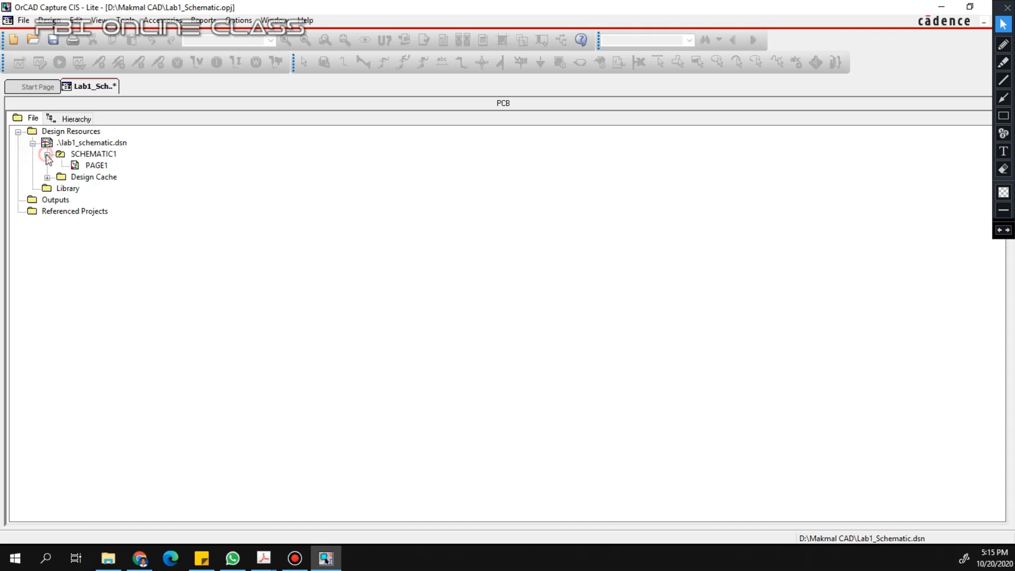
pyautogui.doubleClick(96, 165)
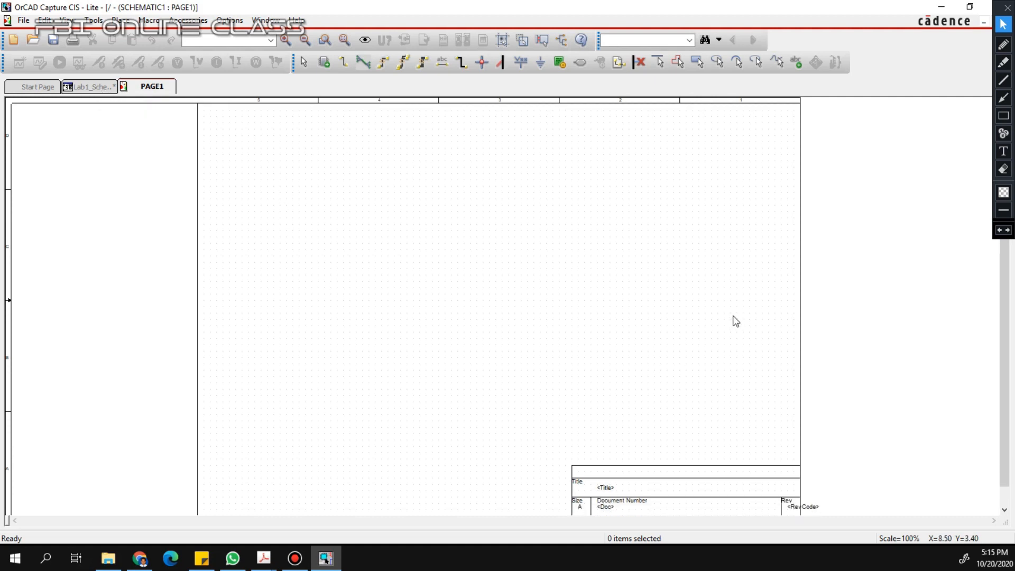
pyautogui.click(93, 86)
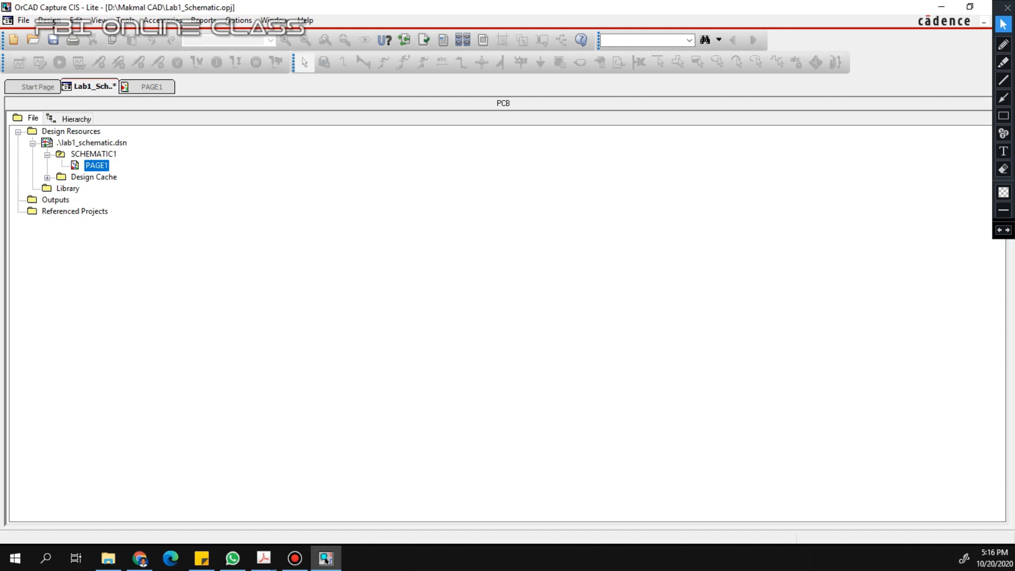
# - Switch to Adobe Acrobat and read the Lab 1 instruction sheet's overview and lab activity list, highlighting the page size instruction
pyautogui.hotkey('alt', 'Tab')
pyautogui.moveTo(326, 27); pyautogui.dragTo(653, 39)
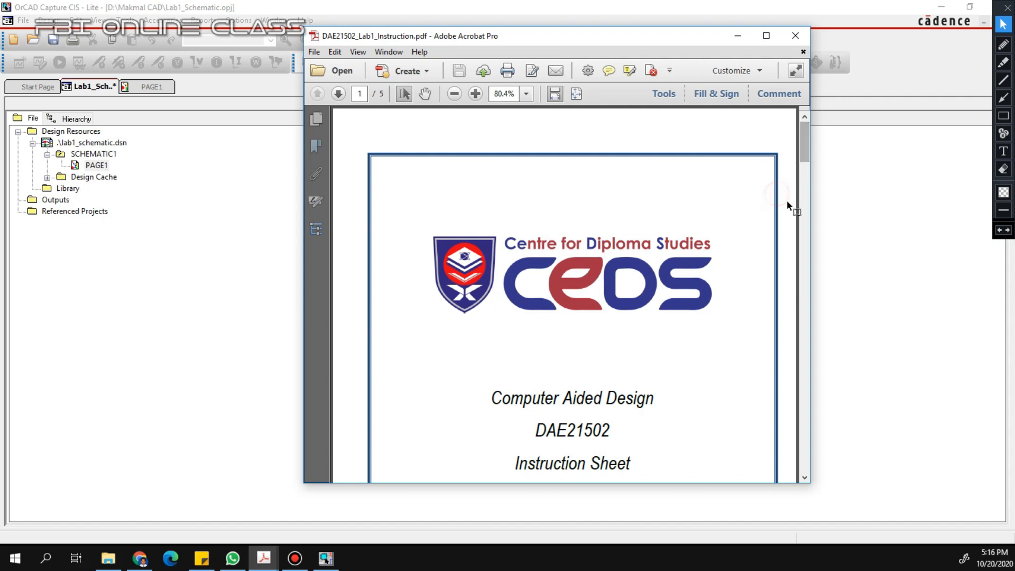
pyautogui.scroll(-4, 761, 227)
pyautogui.scroll(-15, 754, 223)
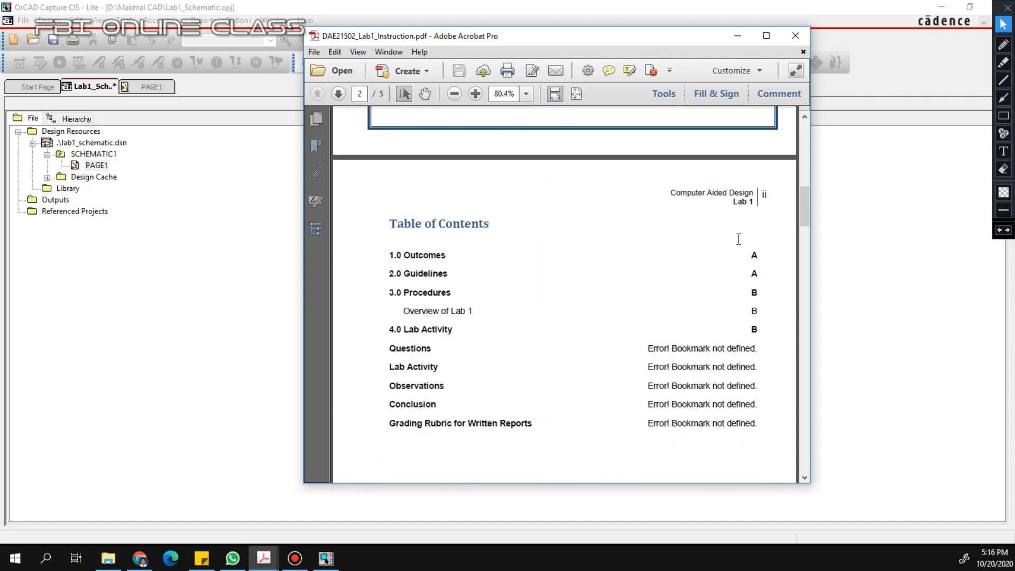
pyautogui.scroll(-10, 729, 254)
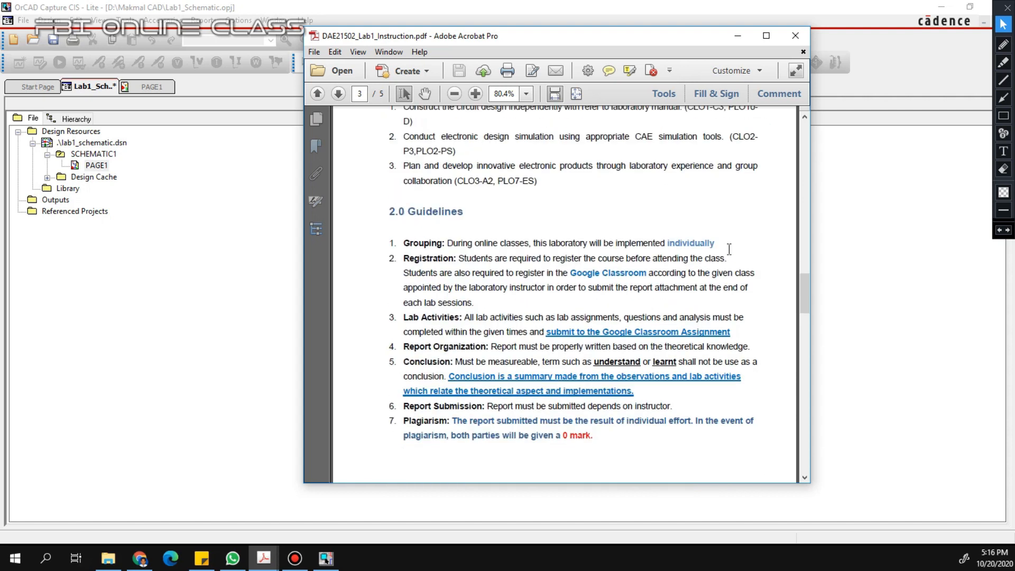
pyautogui.scroll(-10, 536, 242)
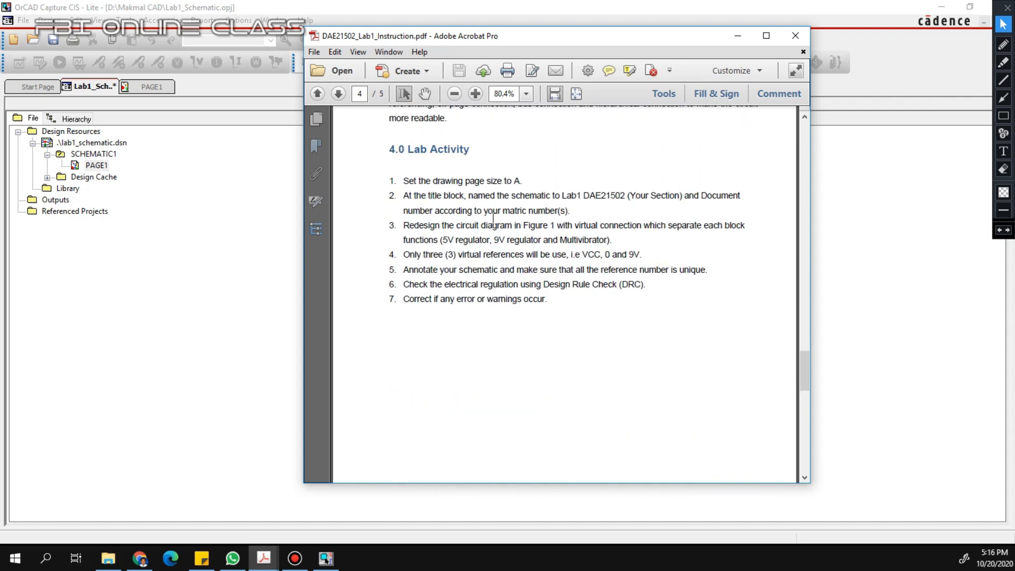
pyautogui.scroll(4, 415, 145)
pyautogui.scroll(-1, 407, 169)
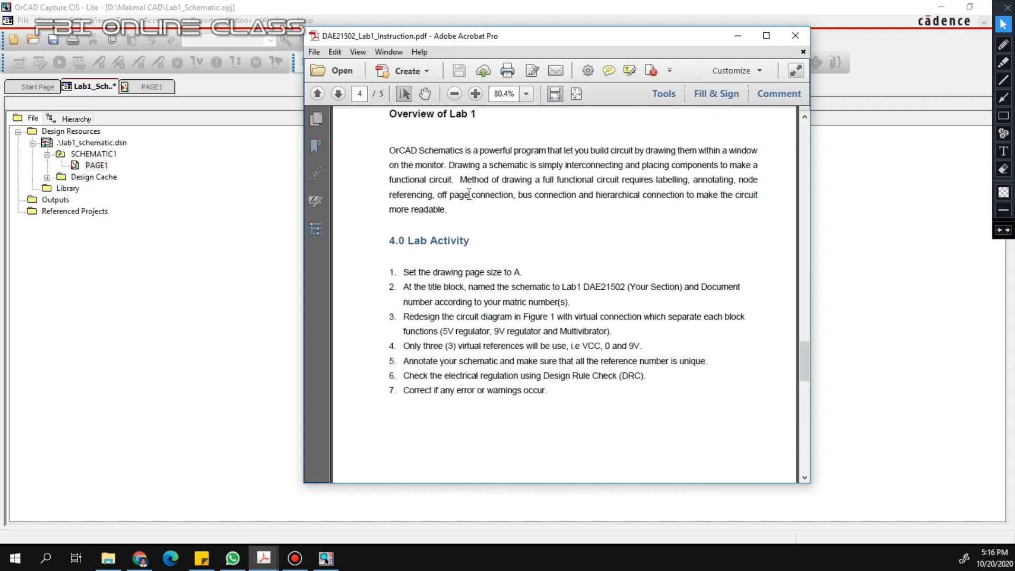
pyautogui.scroll(1, 396, 196)
pyautogui.moveTo(389, 206); pyautogui.dragTo(478, 206)
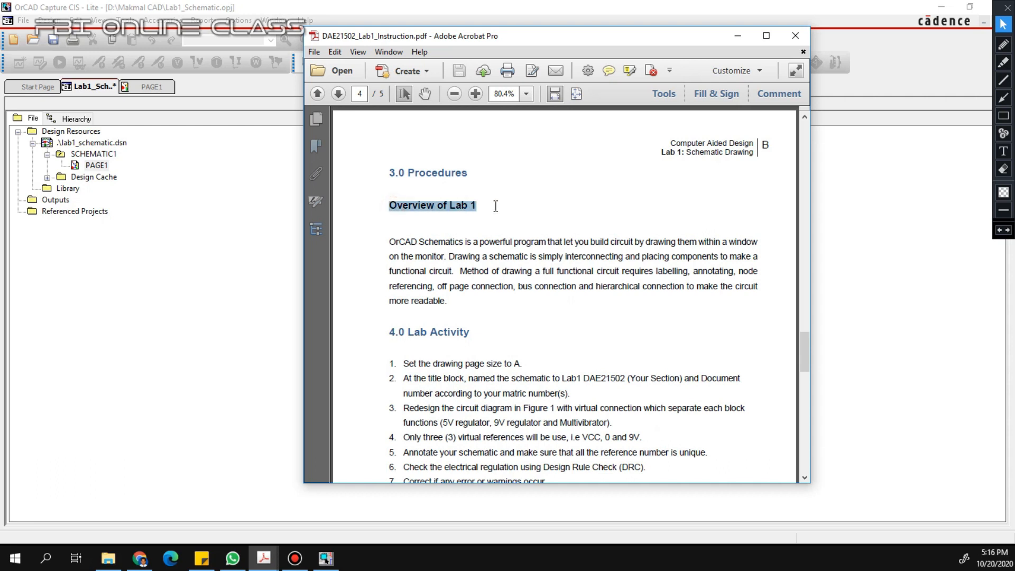
pyautogui.scroll(-3, 439, 208)
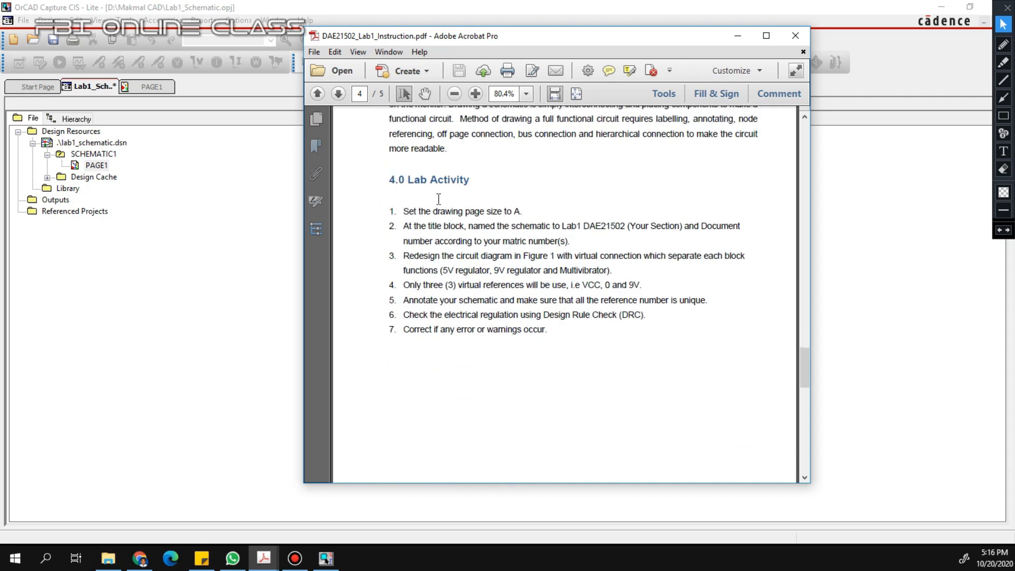
pyautogui.moveTo(405, 212); pyautogui.dragTo(527, 212)
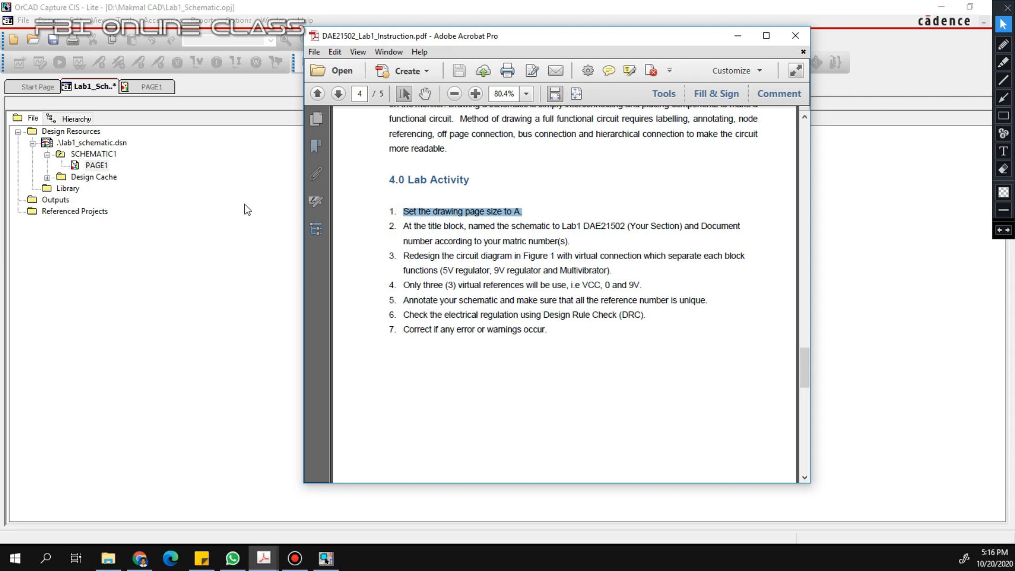
# - Switch back to OrCAD Capture to view PAGE1's title block, and check the title block instruction in the Lab 1 instruction PDF
pyautogui.click(230, 211)
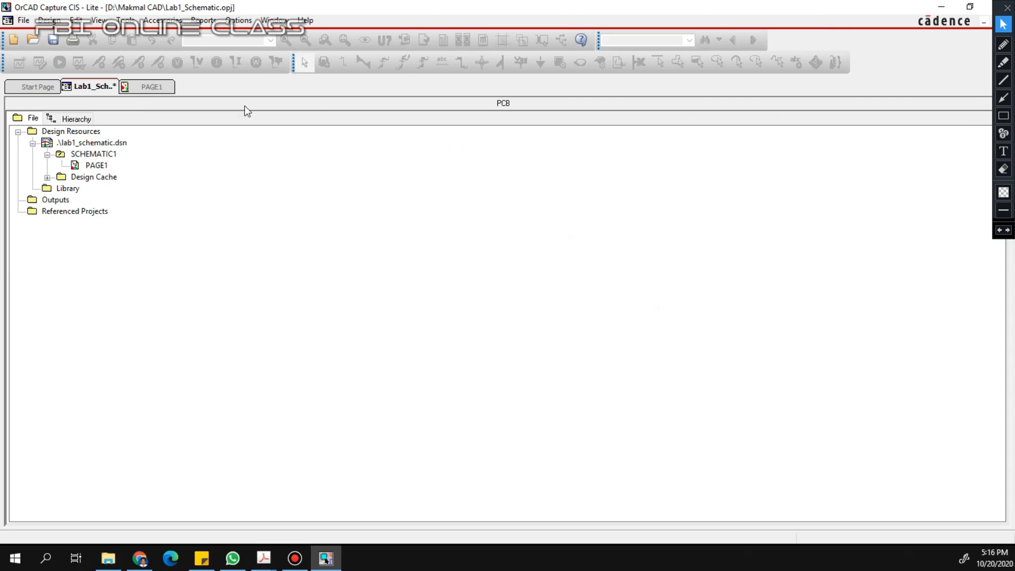
pyautogui.click(154, 86)
pyautogui.click(554, 309)
pyautogui.scroll(-2, 596, 301)
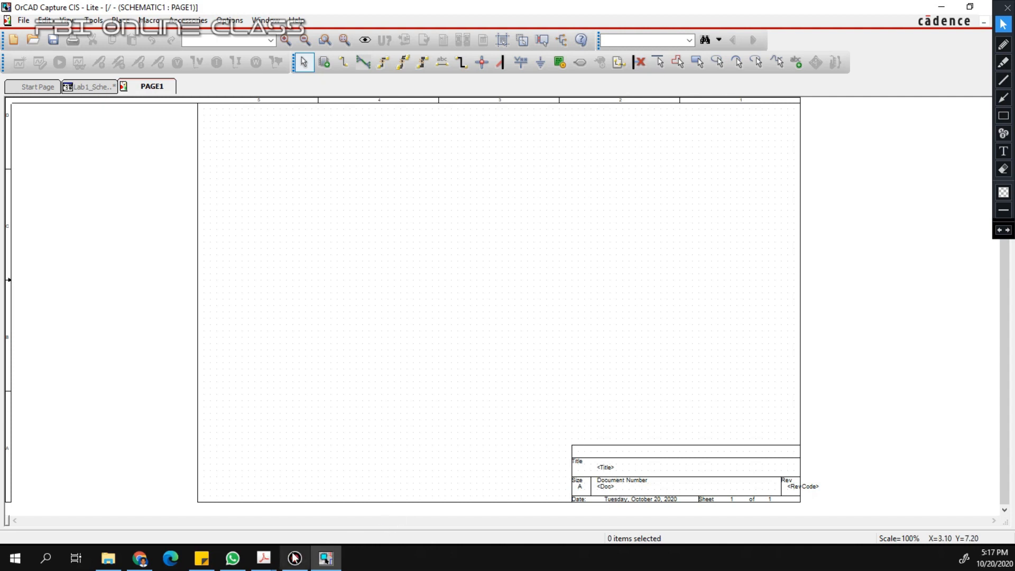
pyautogui.moveTo(264, 559)
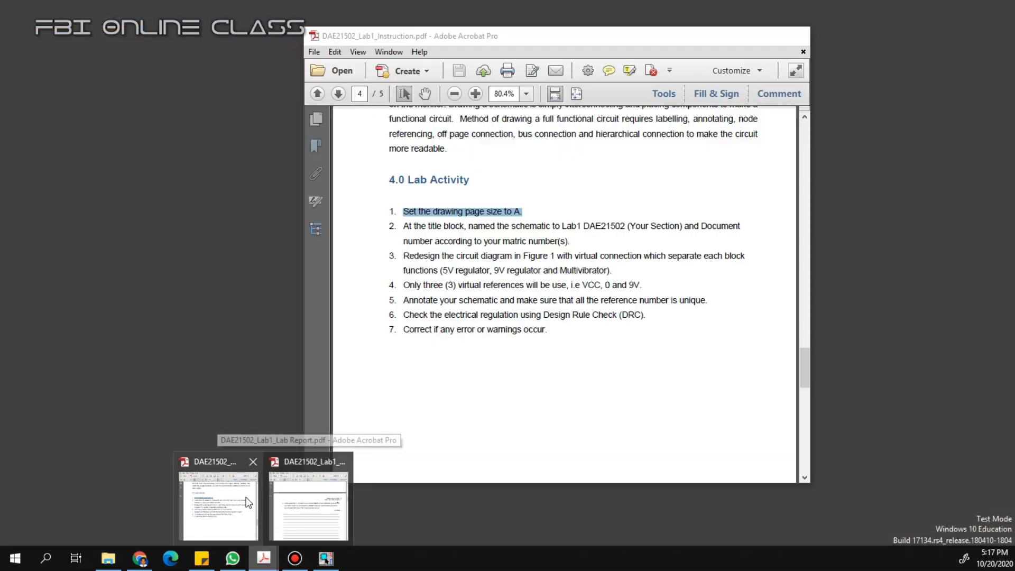
pyautogui.click(346, 476)
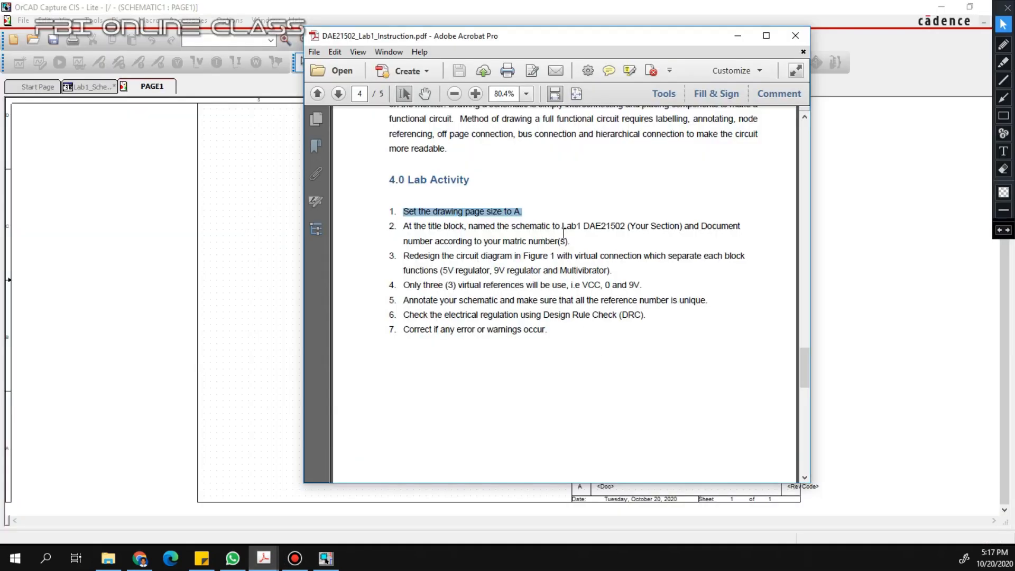
pyautogui.click(734, 40)
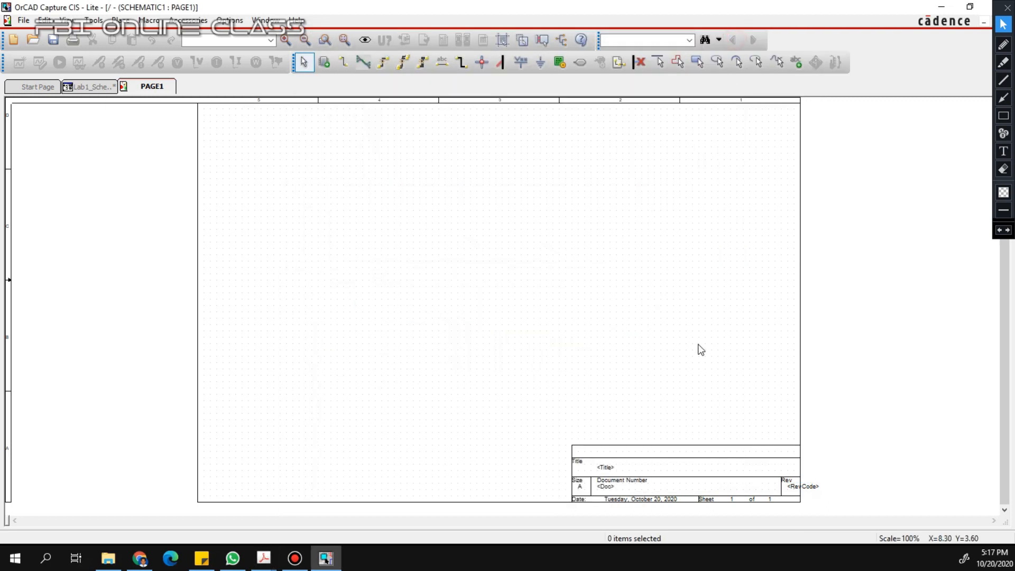
# - Set the title block's title to "Lab1_Schematic Section 1"
pyautogui.doubleClick(606, 467)
pyautogui.write('Lab1')
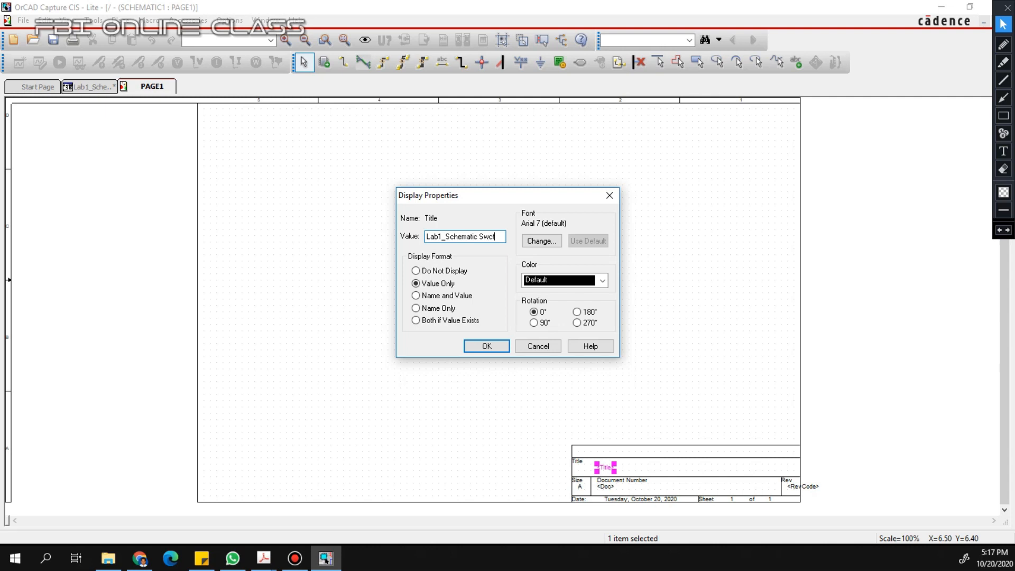
pyautogui.write('_Schematic Section X')
pyautogui.press('BackSpace')
pyautogui.write('1')
# - Enter the student's matric number as the title block's document number
pyautogui.doubleClick(611, 485)
pyautogui.write('AA19XX')
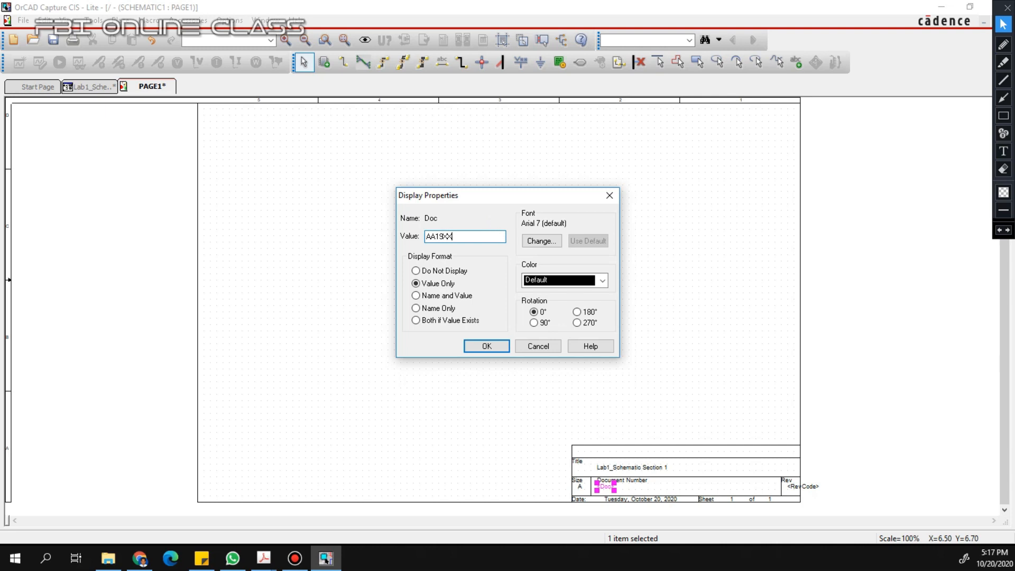
pyautogui.write('XXX')
pyautogui.click(484, 346)
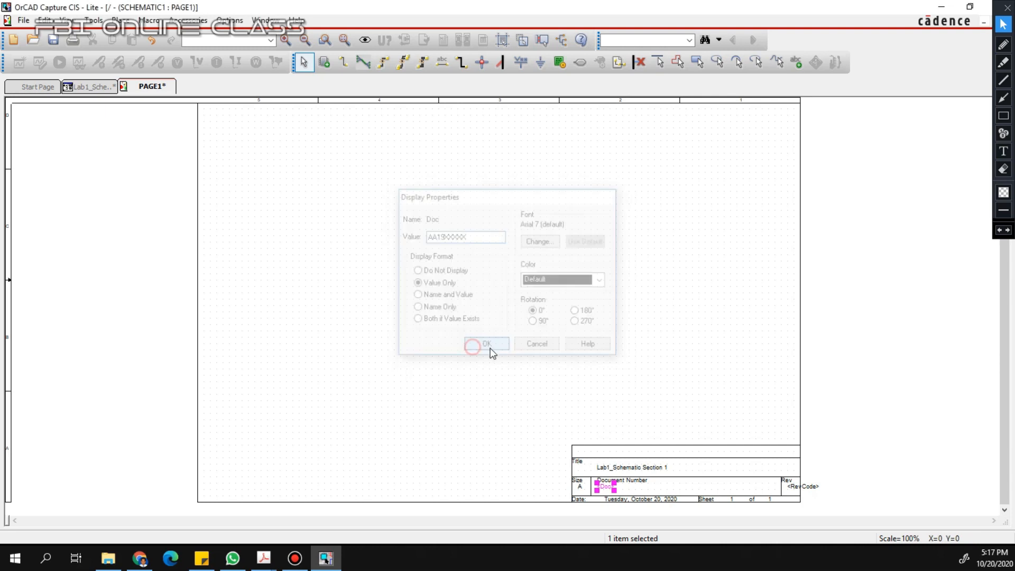
pyautogui.click(521, 456)
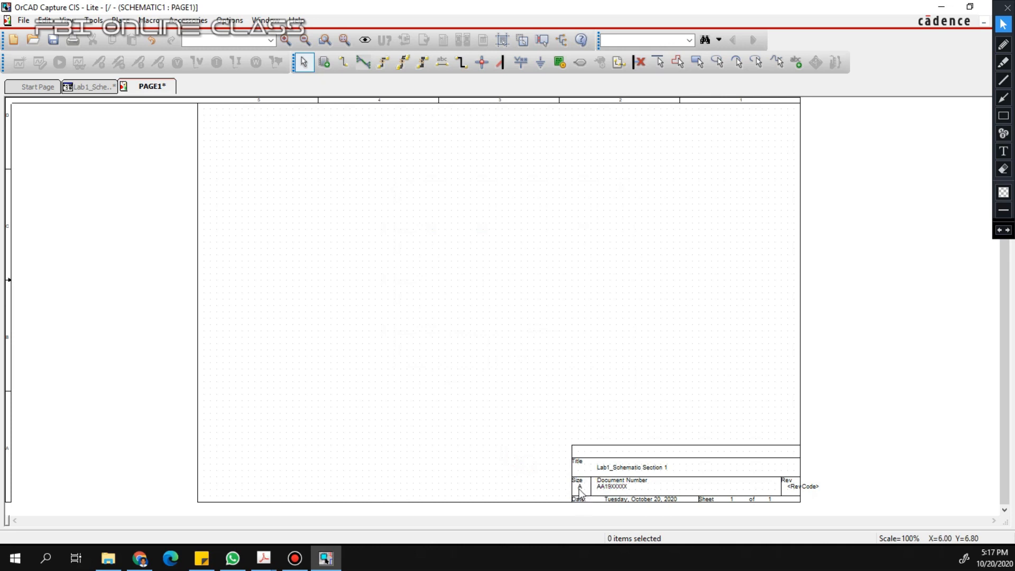
# - Set the design template's new page size to A and save the schematic page
pyautogui.click(231, 21)
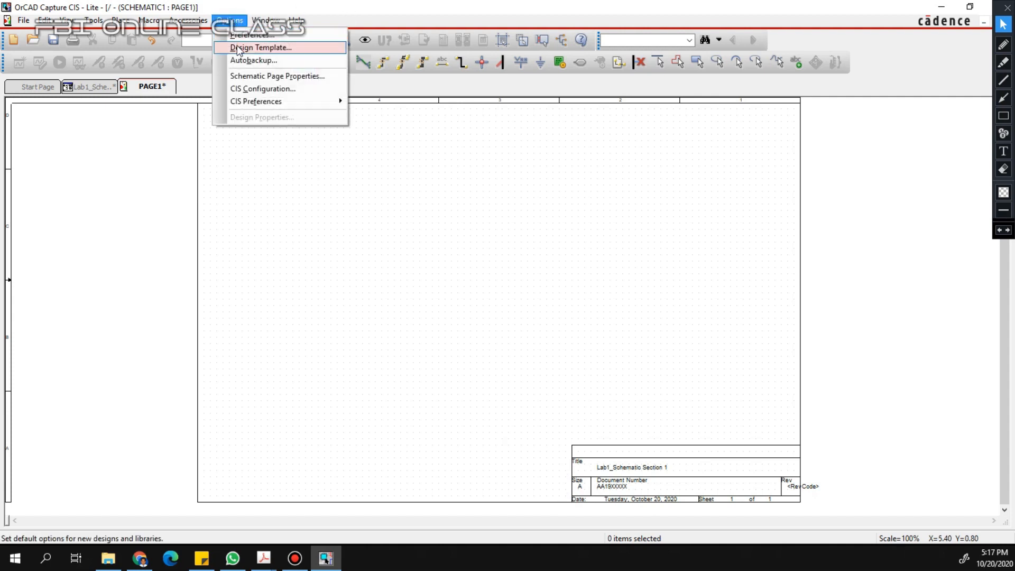
pyautogui.click(235, 47)
pyautogui.click(427, 173)
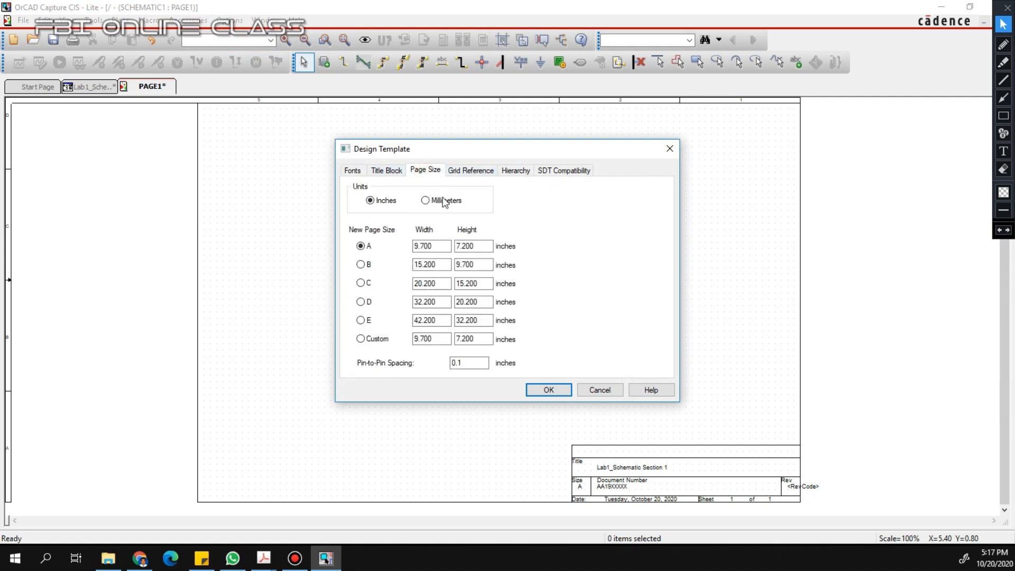
pyautogui.click(360, 265)
pyautogui.click(360, 301)
pyautogui.click(360, 245)
pyautogui.click(550, 390)
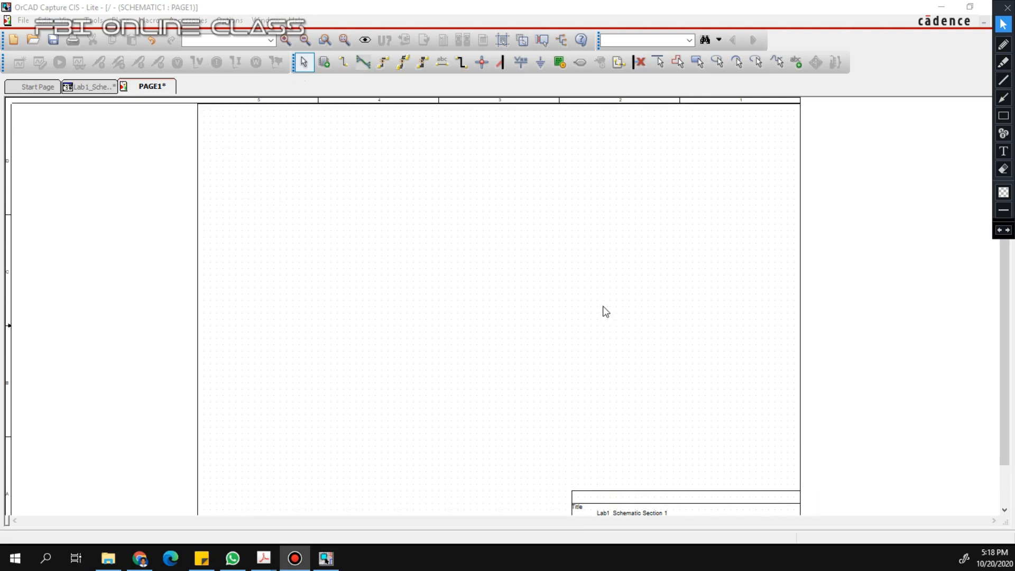
pyautogui.click(53, 40)
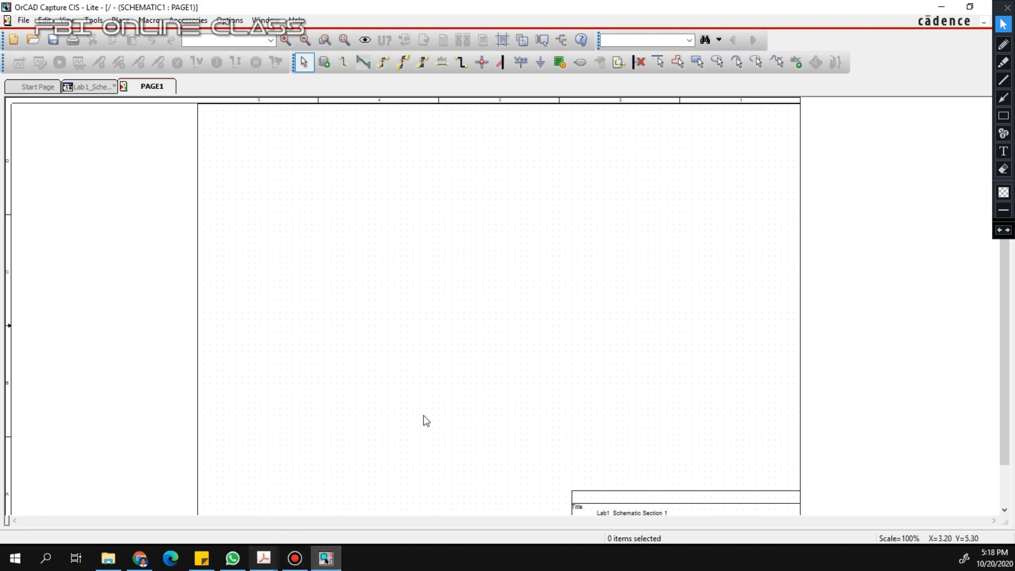
# - Switch to Adobe Acrobat and read the Lab 1 instruction sheet's lab activity list and the circuit diagram with its regulator and multivibrator blocks
pyautogui.click(274, 559)
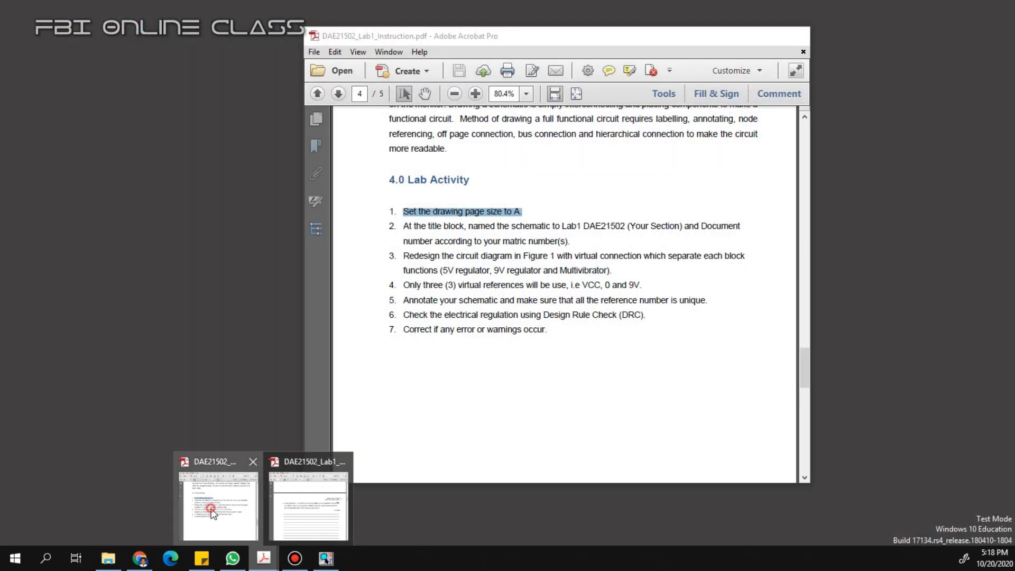
pyautogui.click(213, 512)
pyautogui.click(563, 287)
pyautogui.scroll(-3, 565, 298)
pyautogui.scroll(2, 551, 303)
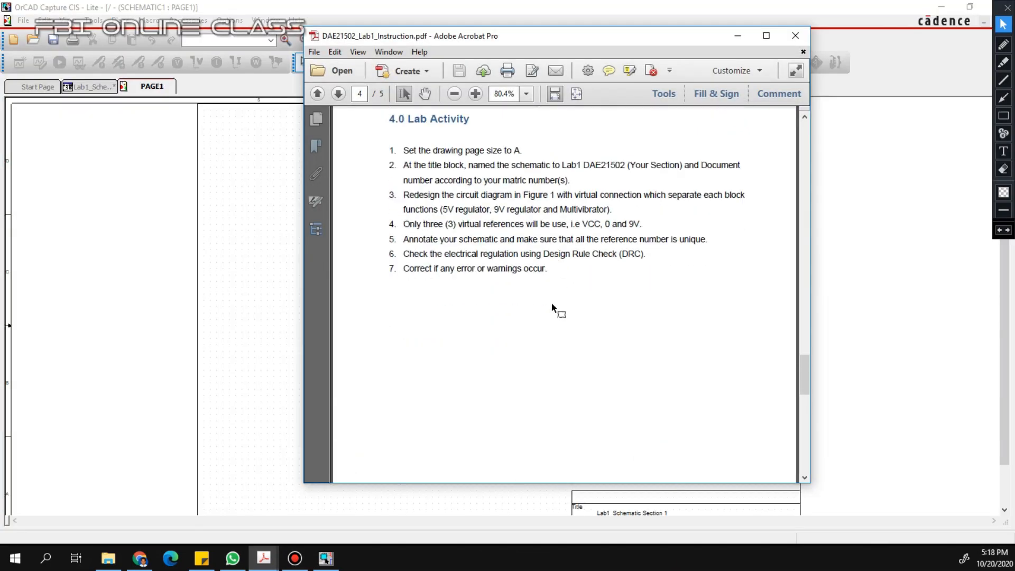
pyautogui.scroll(-5, 551, 303)
pyautogui.scroll(3, 552, 322)
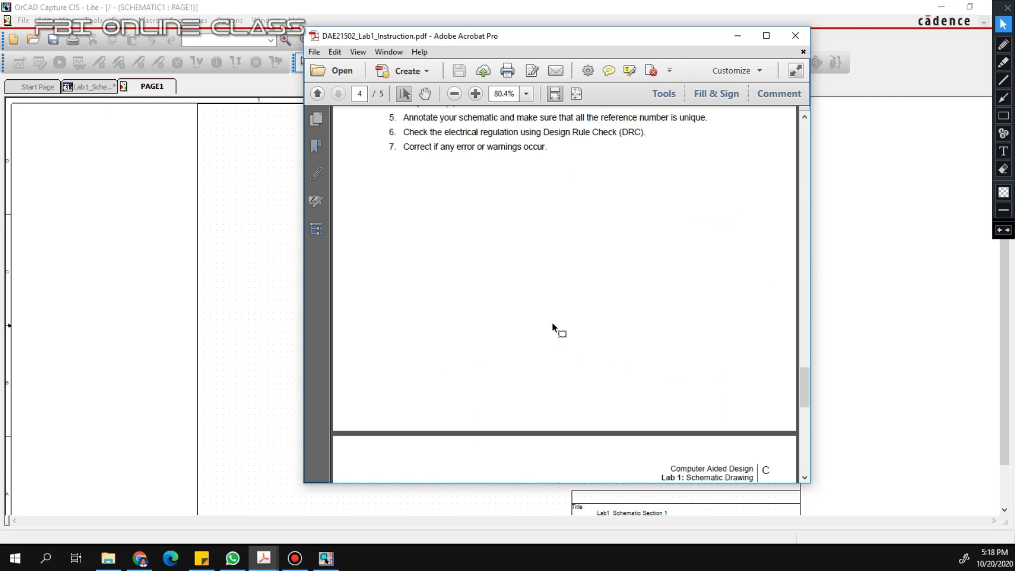
pyautogui.scroll(3, 551, 322)
pyautogui.moveTo(407, 229); pyautogui.dragTo(419, 228)
pyautogui.click(429, 241)
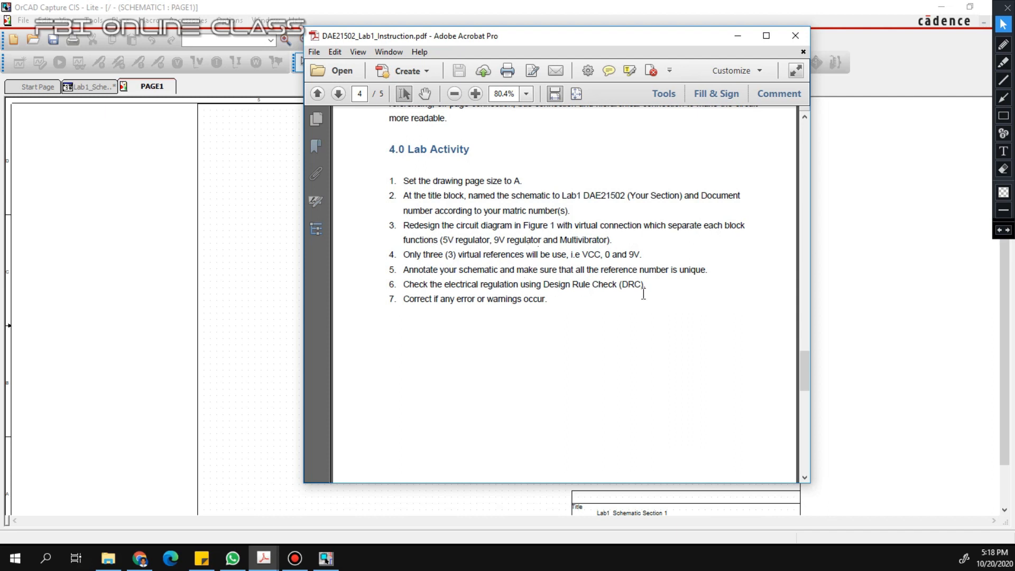
pyautogui.scroll(-10, 643, 294)
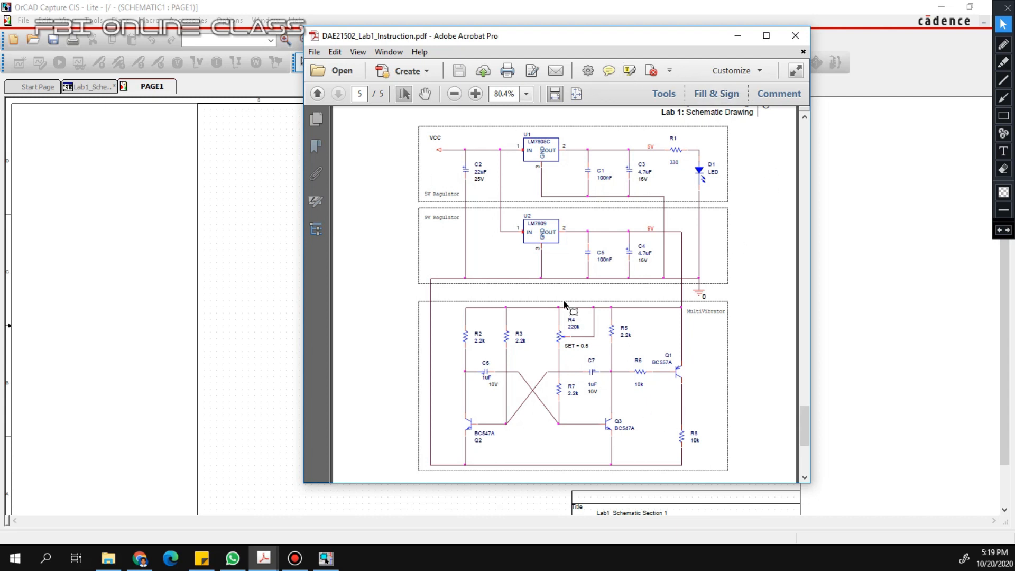
pyautogui.moveTo(538, 36); pyautogui.dragTo(0, 105)
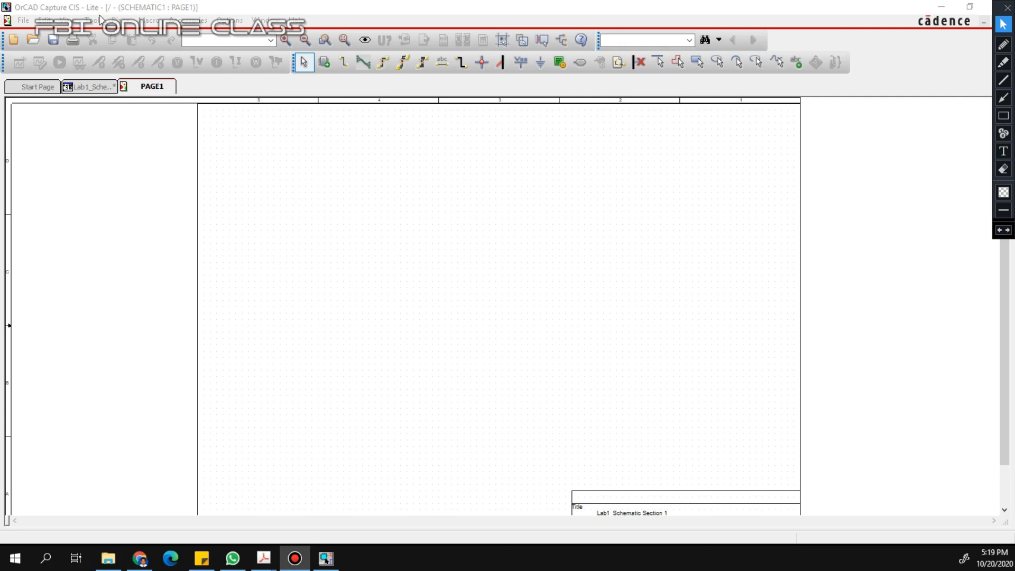
# - Return to OrCAD Capture, start placing a part on PAGE1, and select Design Cache among the part libraries
pyautogui.click(310, 169)
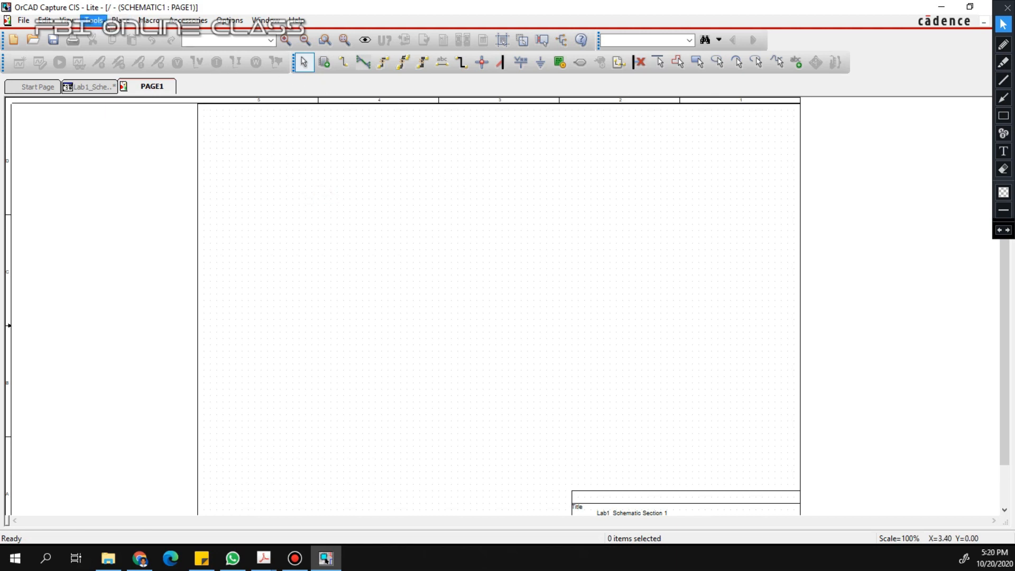
pyautogui.click(121, 20)
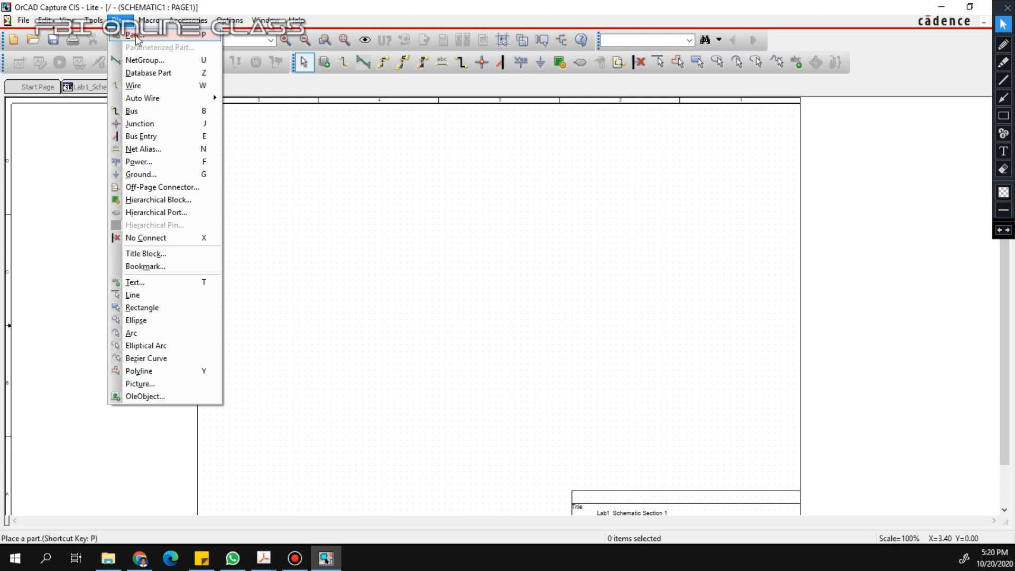
pyautogui.click(139, 35)
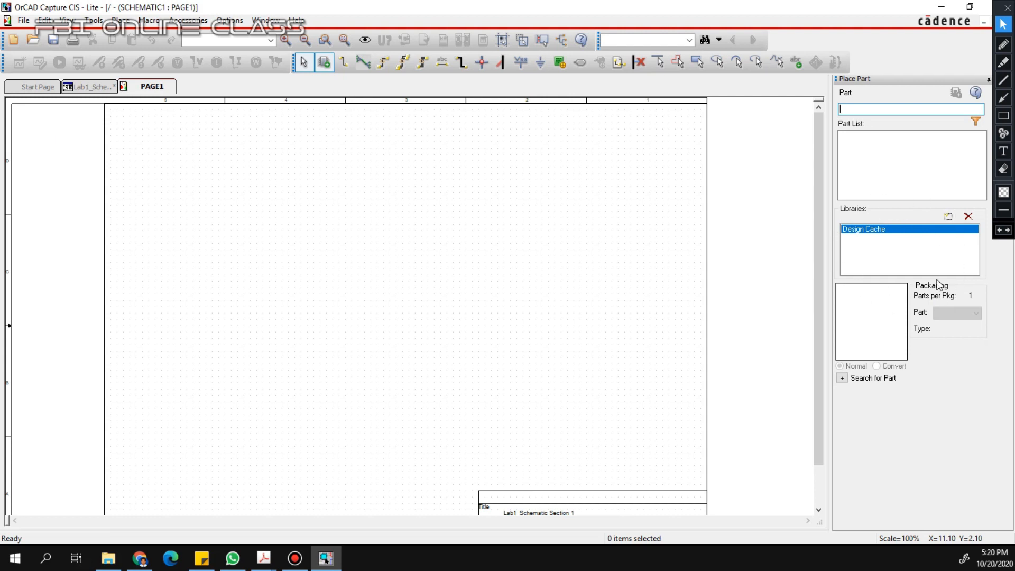
pyautogui.click(866, 237)
pyautogui.click(860, 232)
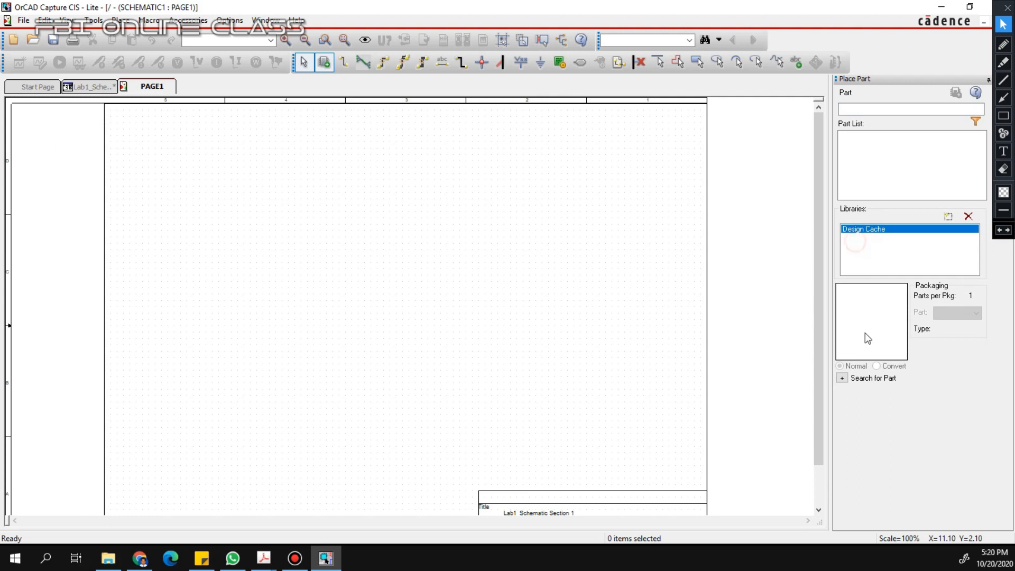
pyautogui.click(873, 249)
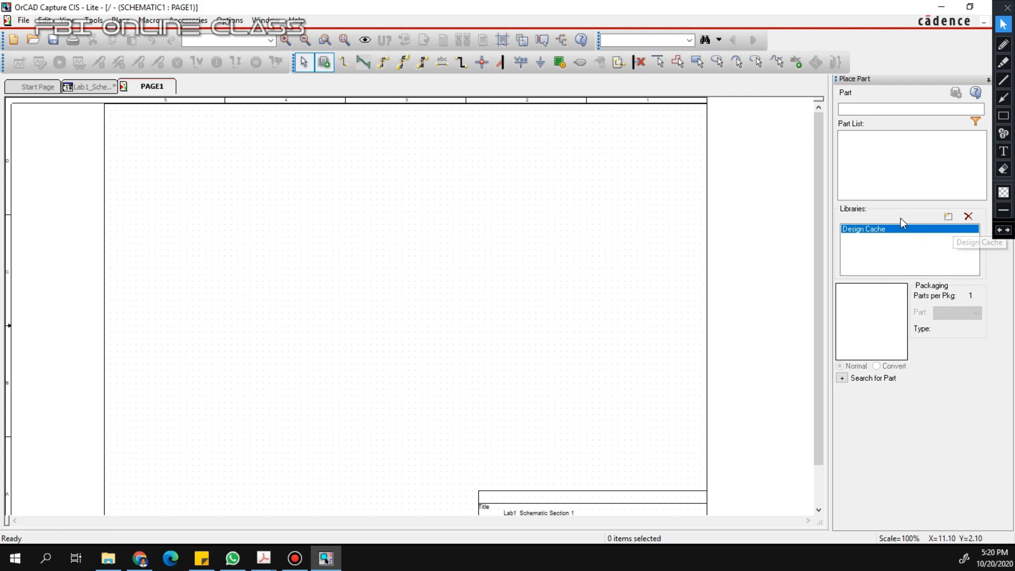
# - Add all the Capture library (.olb) files in the library folder to the part libraries
pyautogui.click(949, 217)
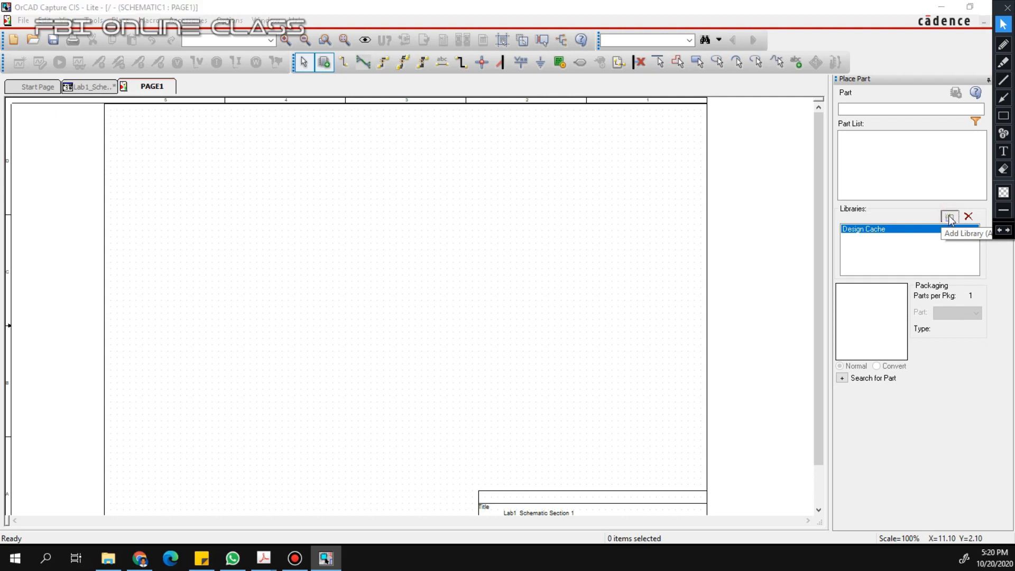
pyautogui.click(950, 218)
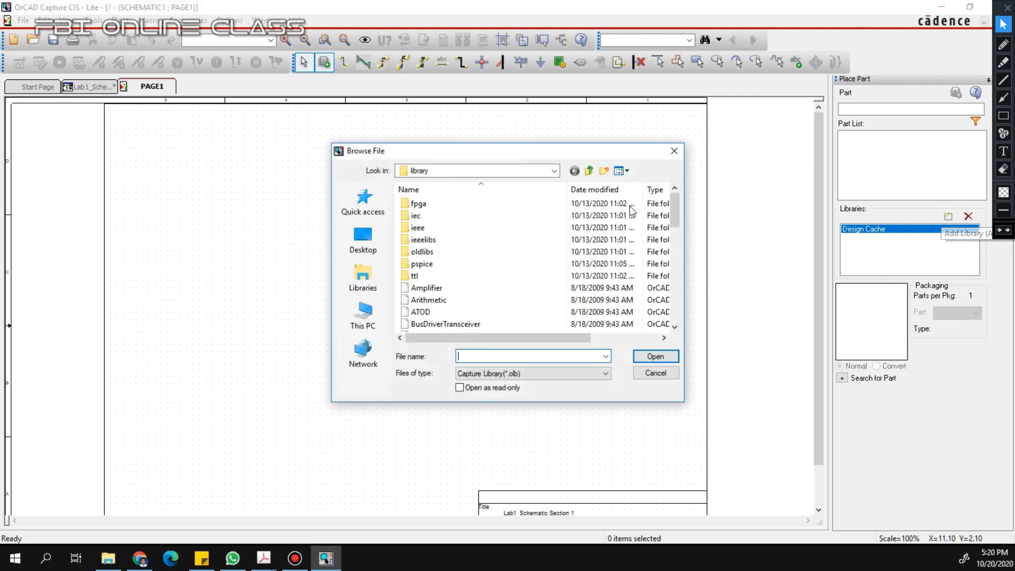
pyautogui.moveTo(678, 211)
pyautogui.mouseDown()
pyautogui.moveTo(677, 312)
pyautogui.moveTo(683, 193)
pyautogui.moveTo(681, 320)
pyautogui.moveTo(678, 197)
pyautogui.mouseUp()
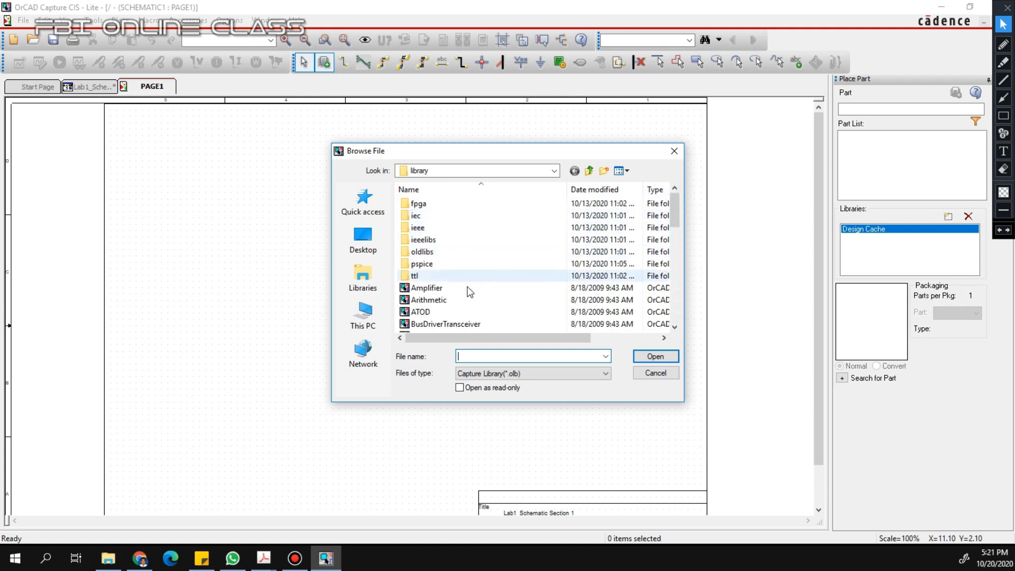
pyautogui.click(462, 300)
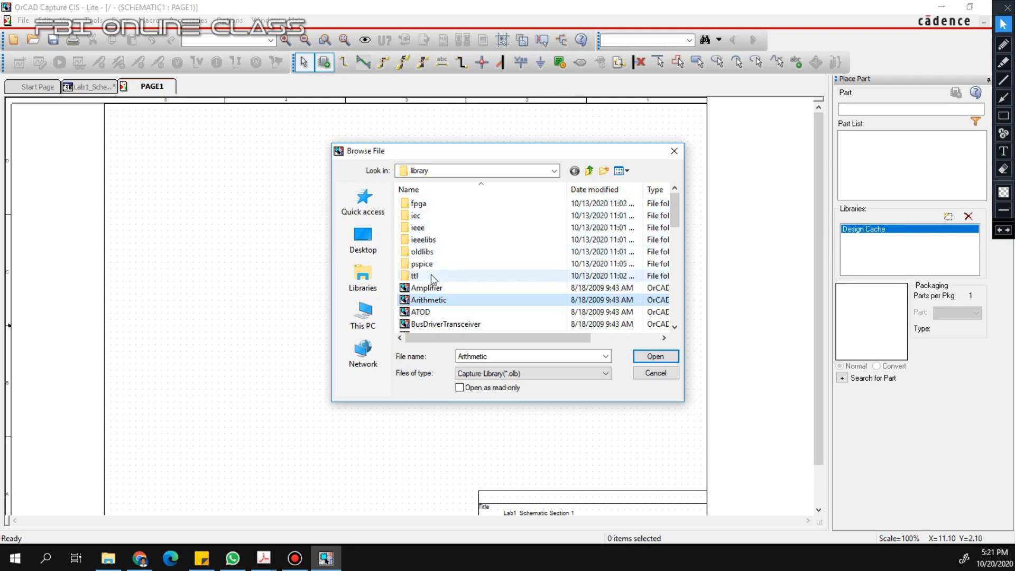
pyautogui.scroll(-3, 444, 264)
pyautogui.click(473, 252)
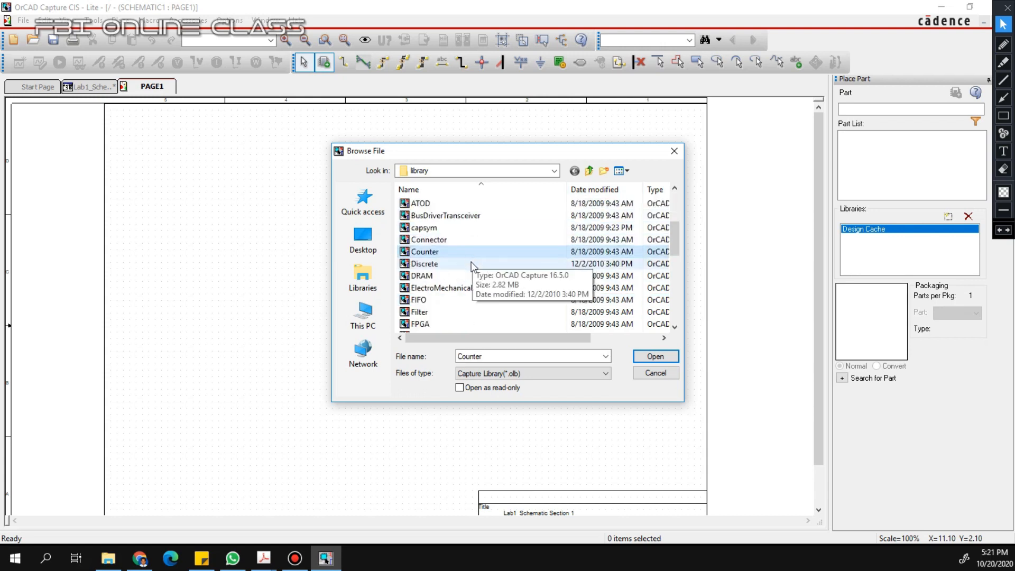
pyautogui.press('ctrl')
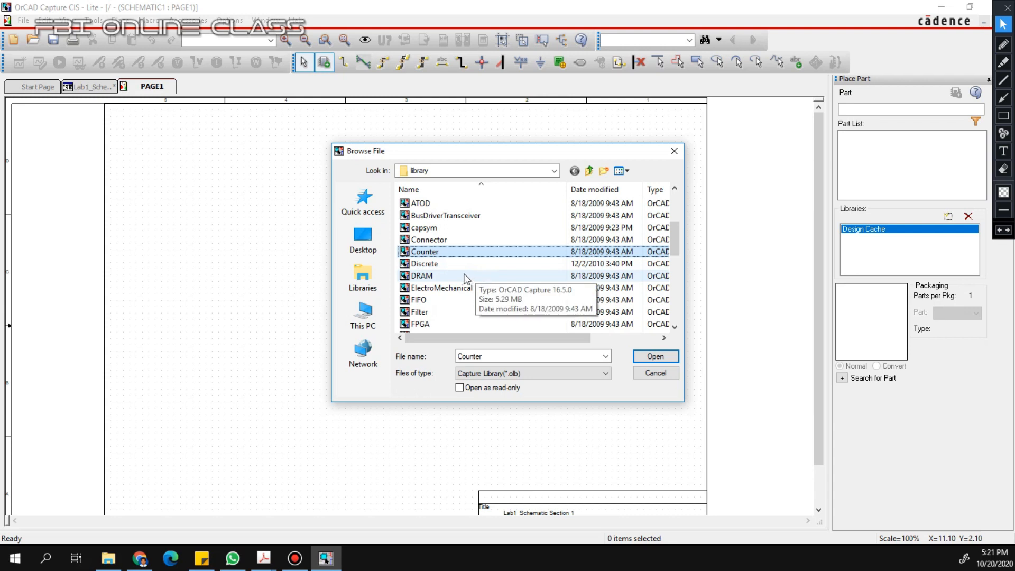
pyautogui.doubleClick(442, 252)
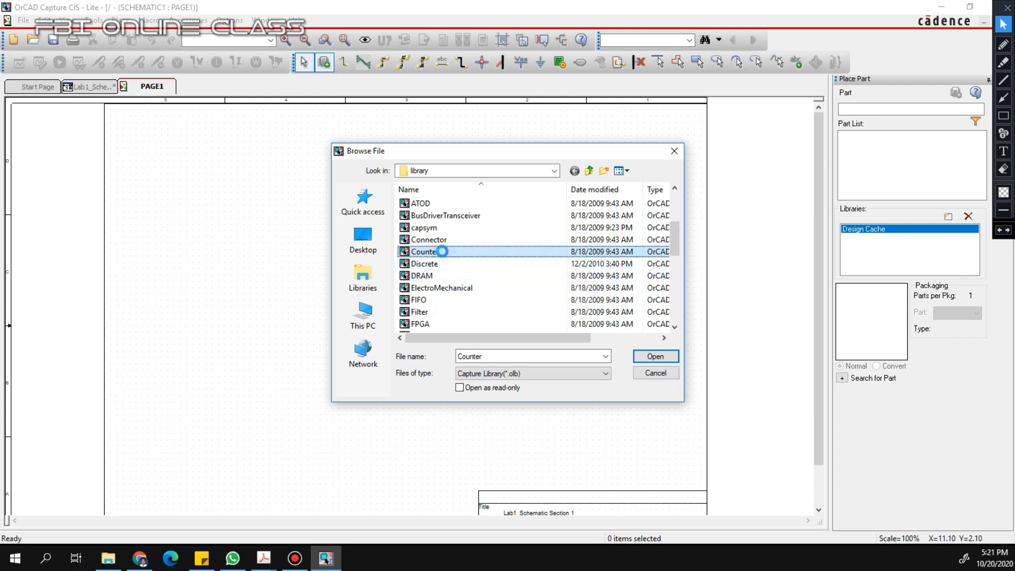
pyautogui.rightClick(443, 252)
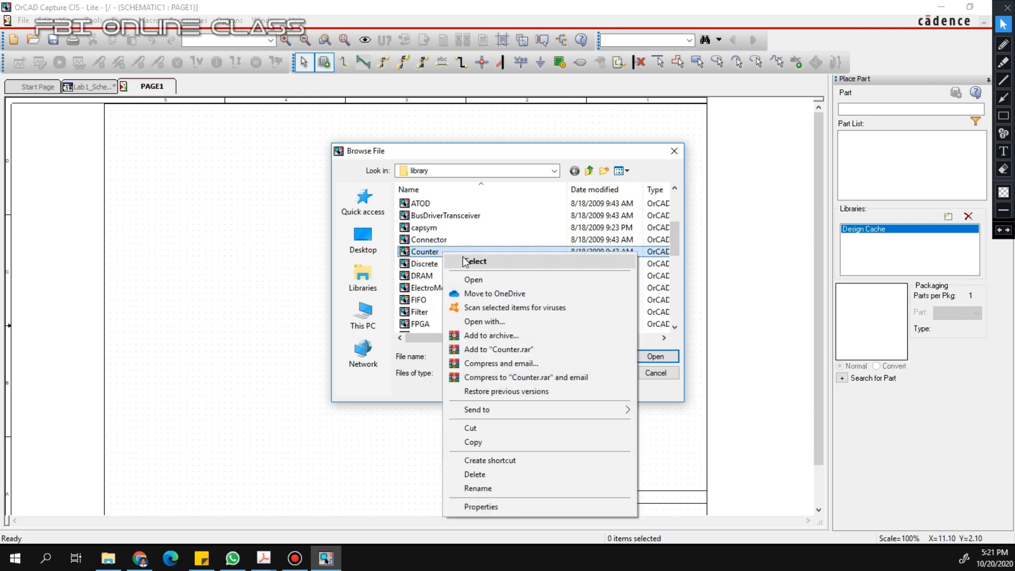
pyautogui.click(425, 240)
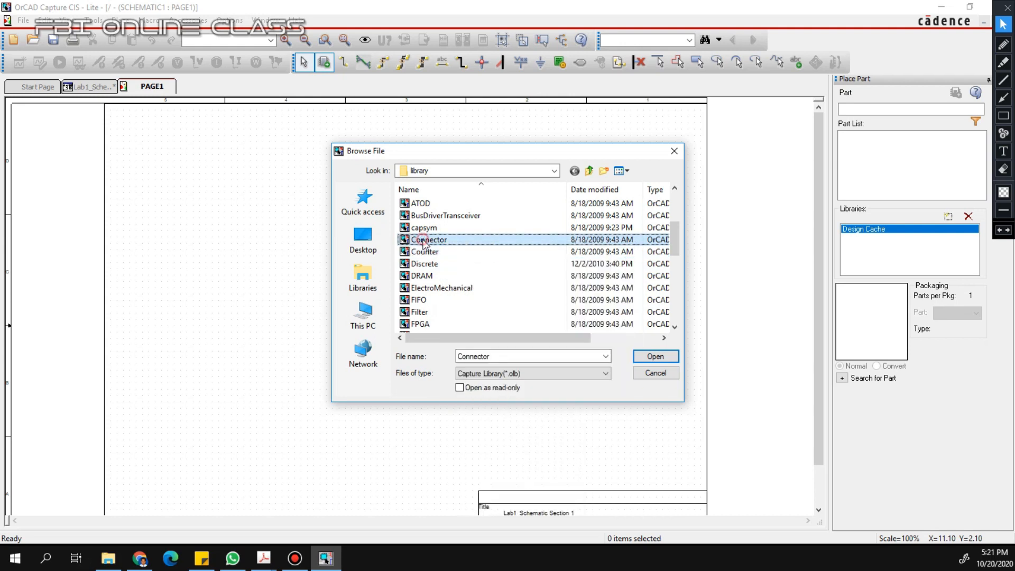
pyautogui.click(437, 252)
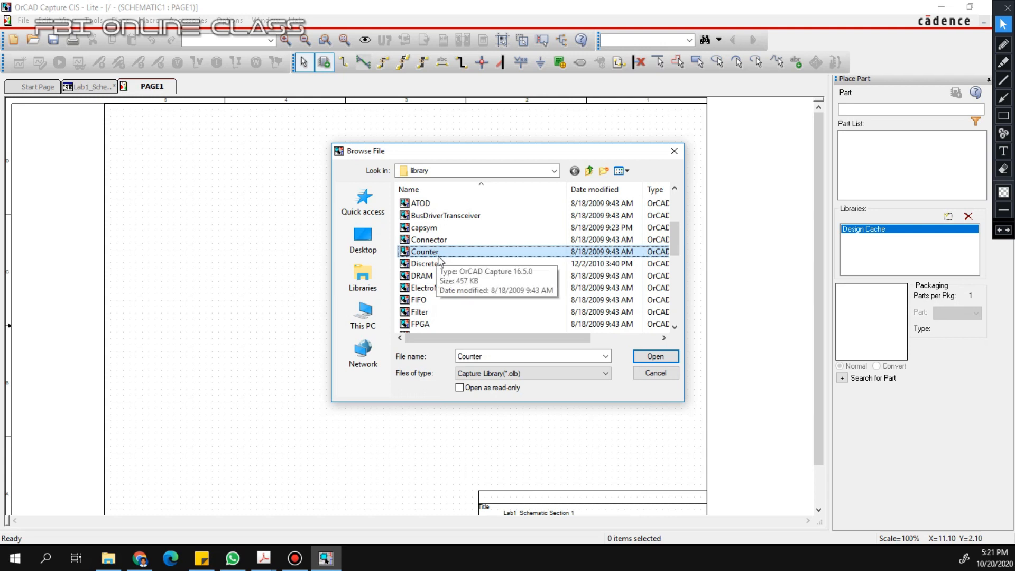
pyautogui.hotkey('ctrl', 'a')
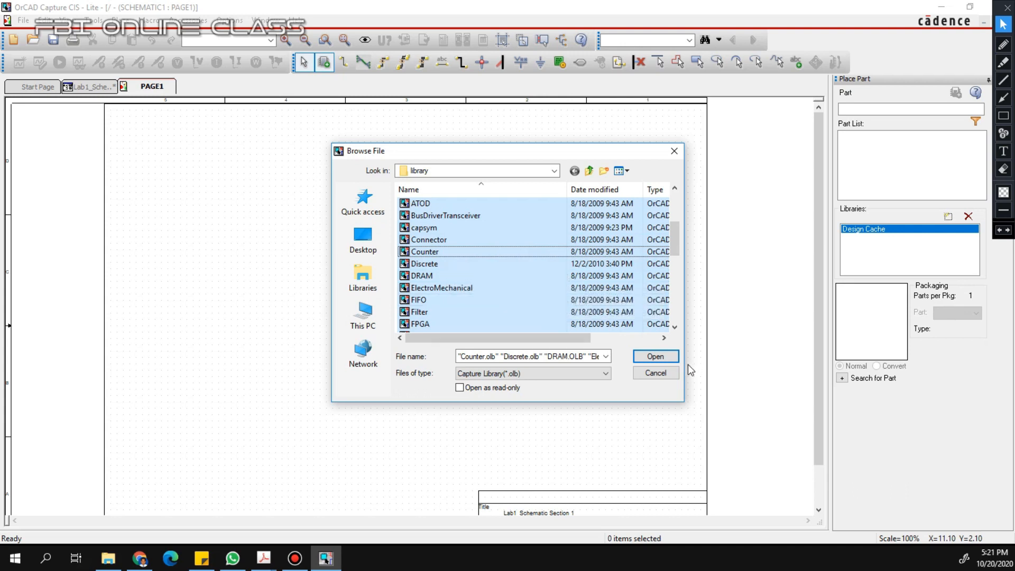
pyautogui.click(655, 356)
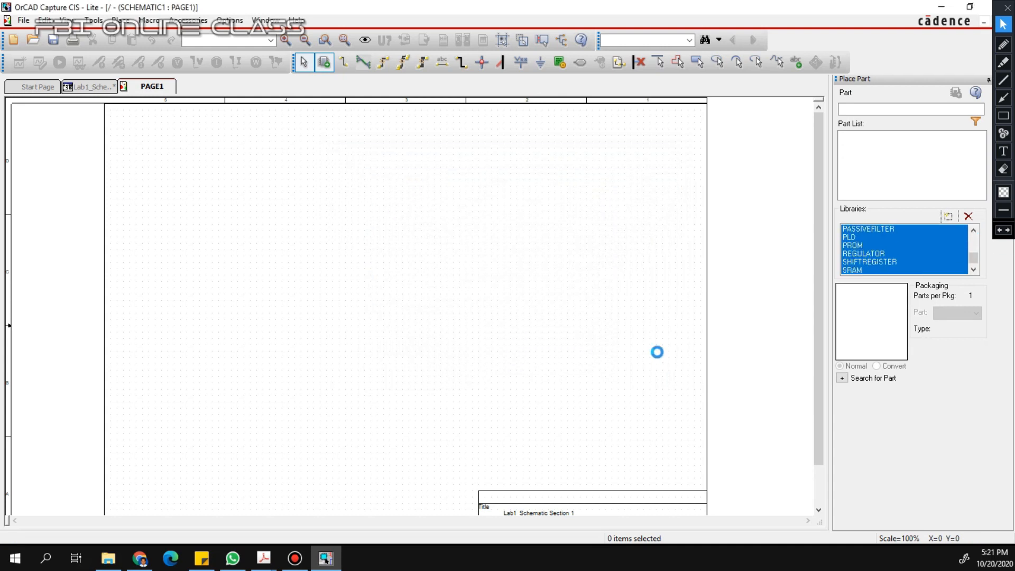
# - Examine the added libraries by previewing the AMPLIFIER library's parts one after another, starting from 3627, and select the BUSDRIVERTRANSCEIVER library
pyautogui.click(879, 255)
pyautogui.scroll(3, 875, 248)
pyautogui.scroll(7, 870, 241)
pyautogui.click(868, 228)
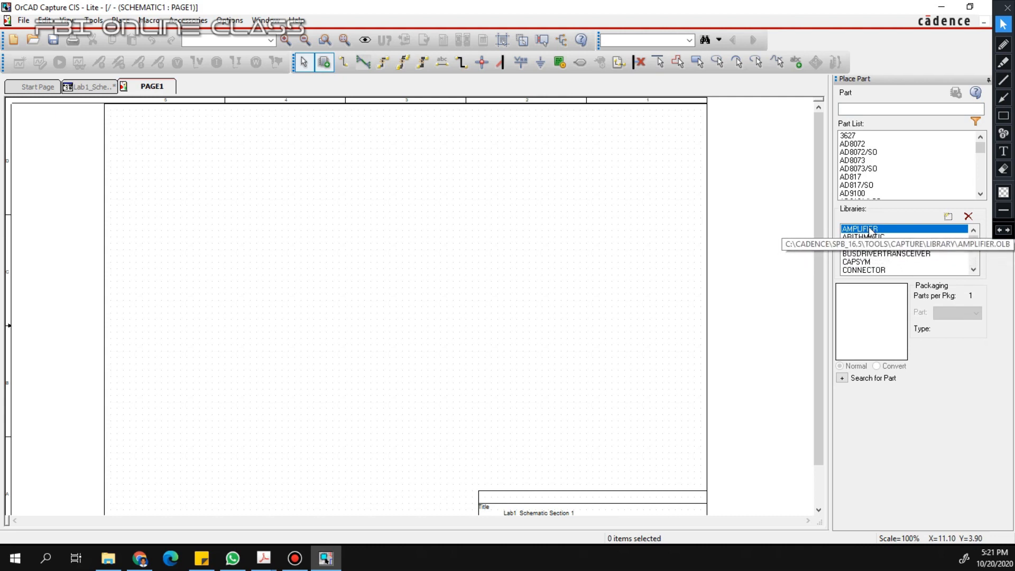
pyautogui.click(861, 135)
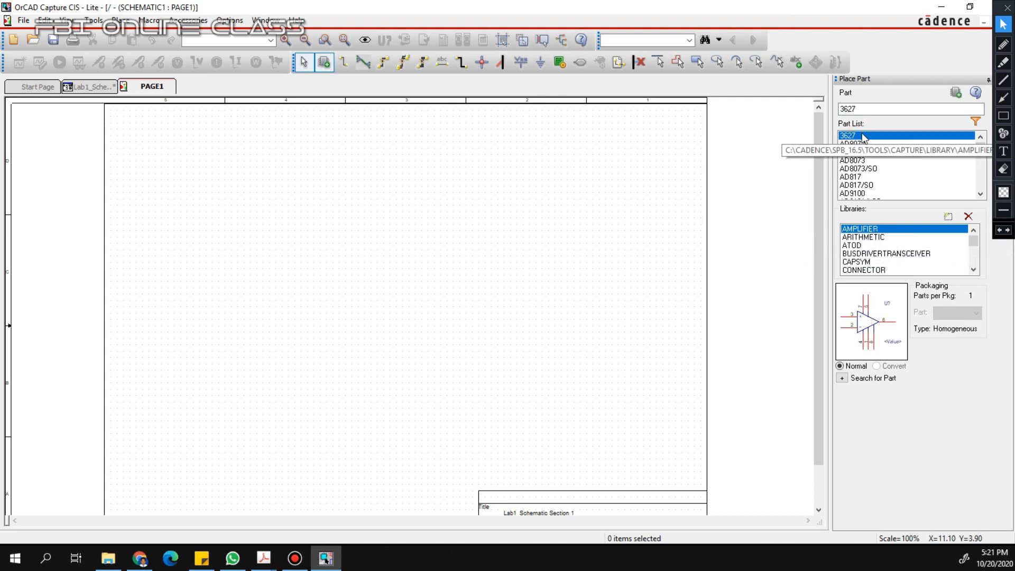
pyautogui.press('Down')
pyautogui.press('Down')
pyautogui.press('Down')
pyautogui.press('Down')
pyautogui.press('Down')
pyautogui.press('Down')
pyautogui.press('Down')
pyautogui.press('Down')
pyautogui.press('Down')
pyautogui.press('Down')
pyautogui.press('Down')
pyautogui.press('Down')
pyautogui.press('Down')
pyautogui.press('Down')
pyautogui.press('Down')
pyautogui.press('Down')
pyautogui.press('Down')
pyautogui.press('Down')
pyautogui.press('Down')
pyautogui.press('Down')
pyautogui.press('Down')
pyautogui.press('Down')
pyautogui.press('Down')
pyautogui.press('Down')
pyautogui.press('Down')
pyautogui.press('Down')
pyautogui.press('Down')
pyautogui.press('Down')
pyautogui.press('Down')
pyautogui.press('Down')
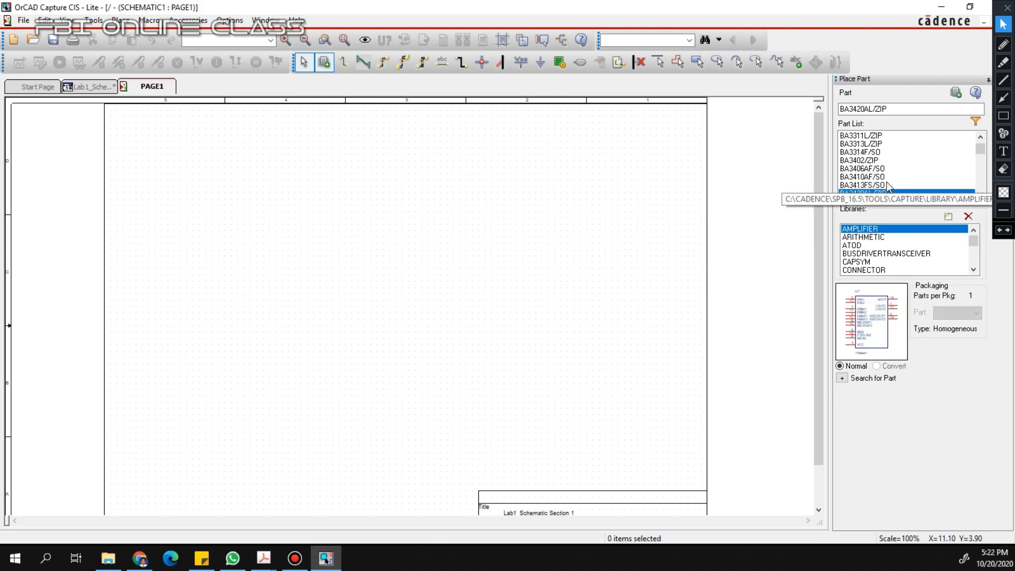
pyautogui.press('Down')
pyautogui.press('Down')
pyautogui.click(885, 254)
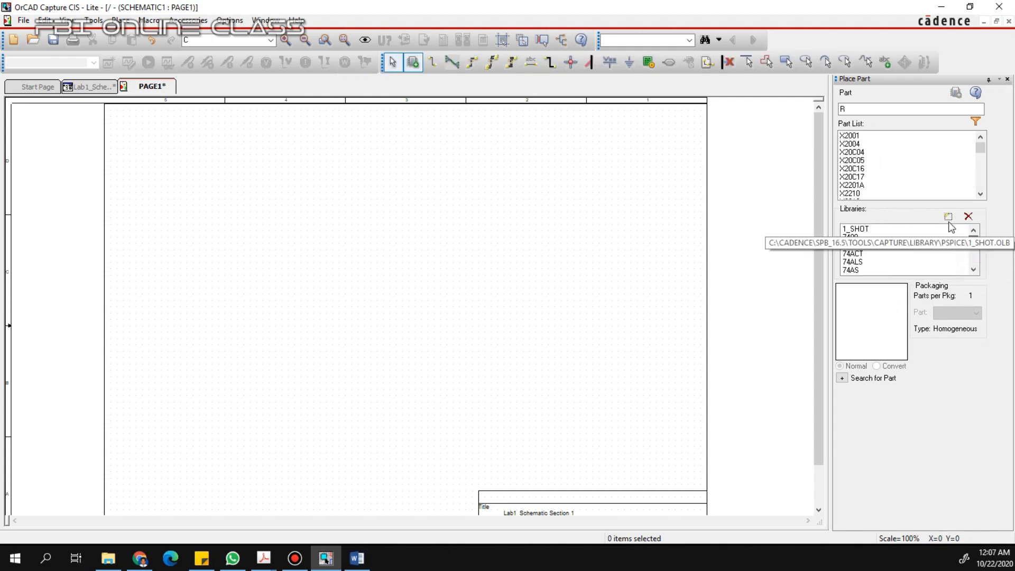
# - Add all the Capture library files in the oldlibs folder to the part libraries
pyautogui.click(948, 216)
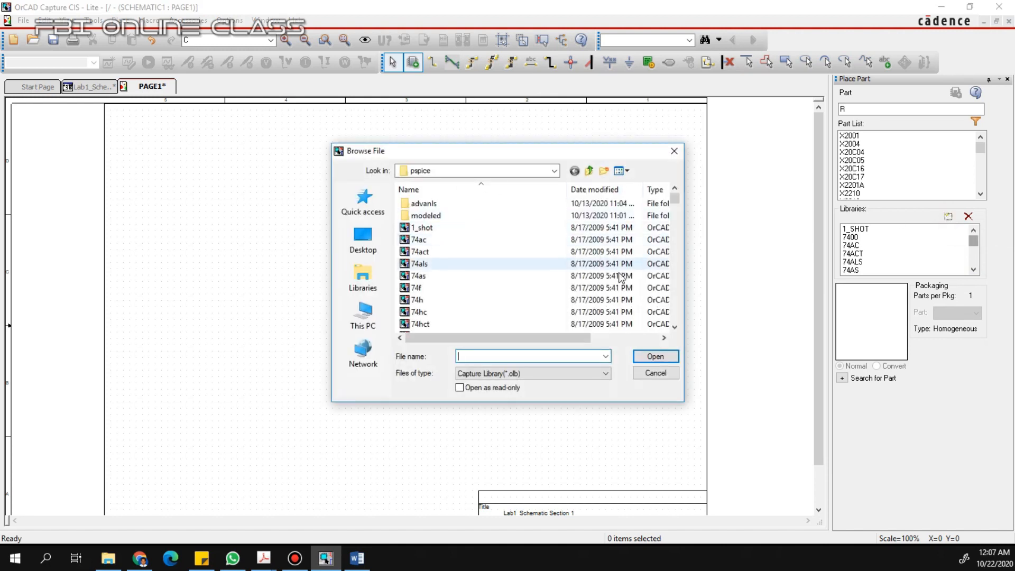
pyautogui.click(440, 239)
pyautogui.hotkey('ctrl', 'a')
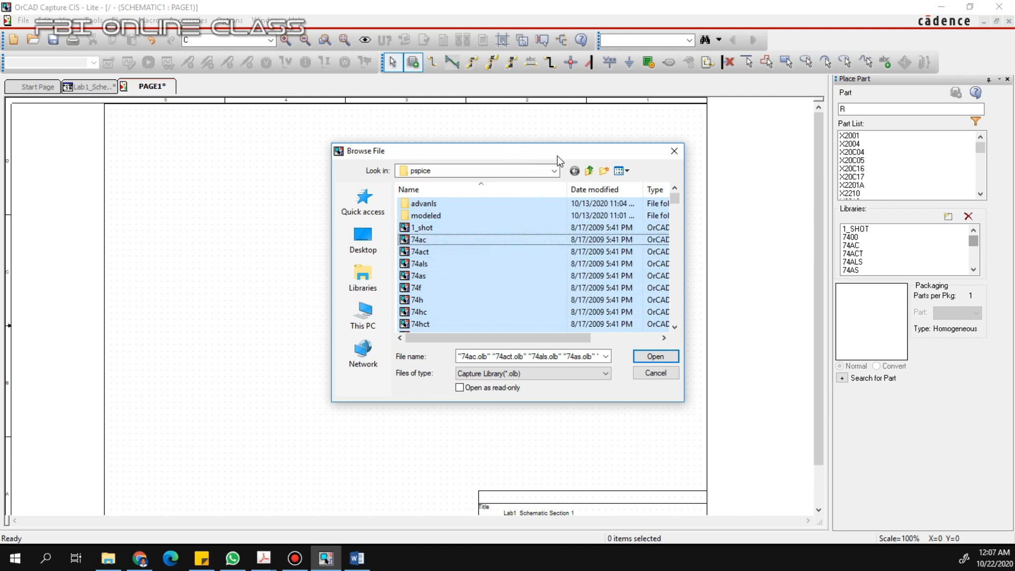
pyautogui.click(589, 171)
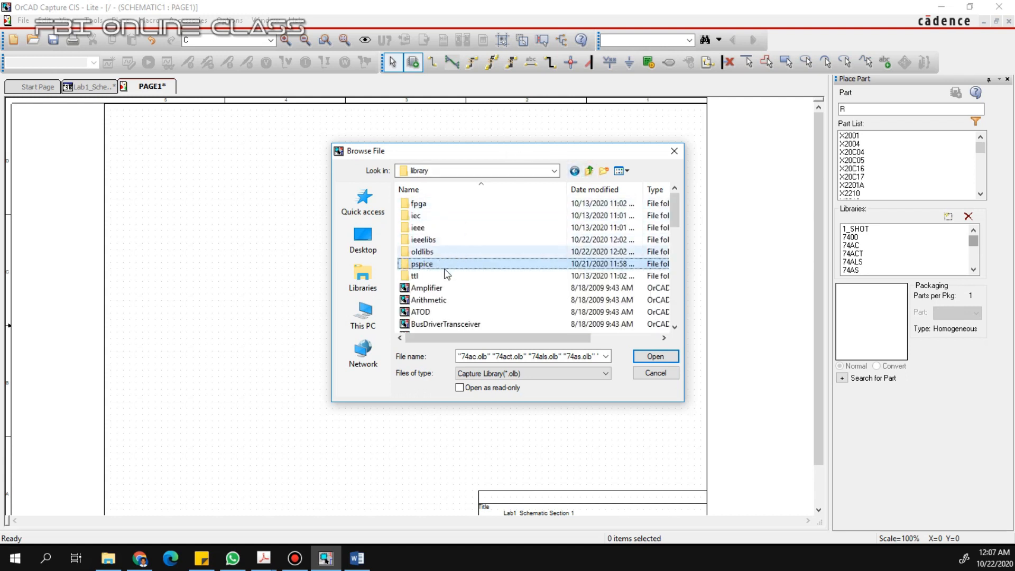
pyautogui.click(430, 205)
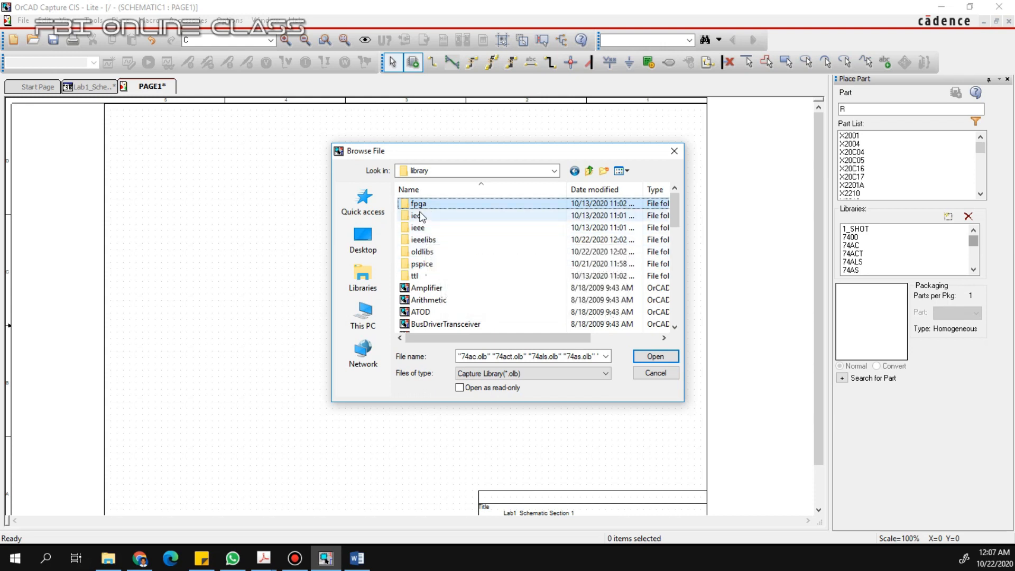
pyautogui.doubleClick(445, 215)
pyautogui.click(587, 169)
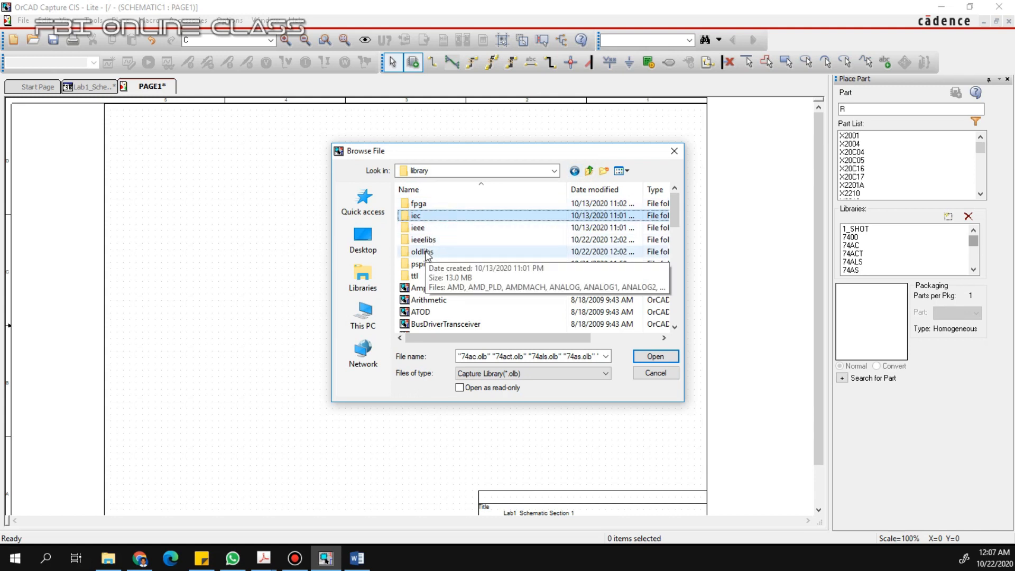
pyautogui.doubleClick(443, 250)
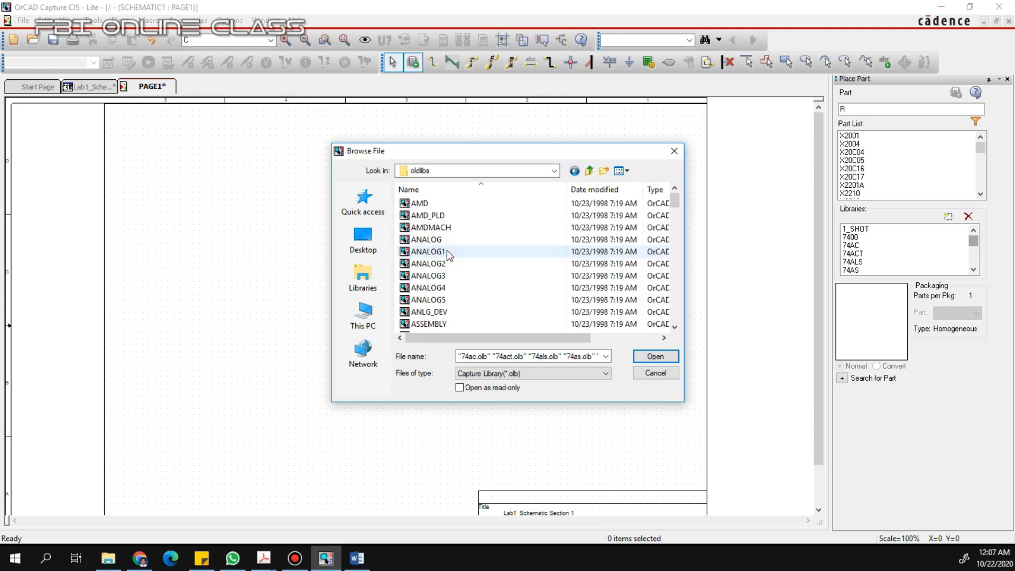
pyautogui.click(446, 251)
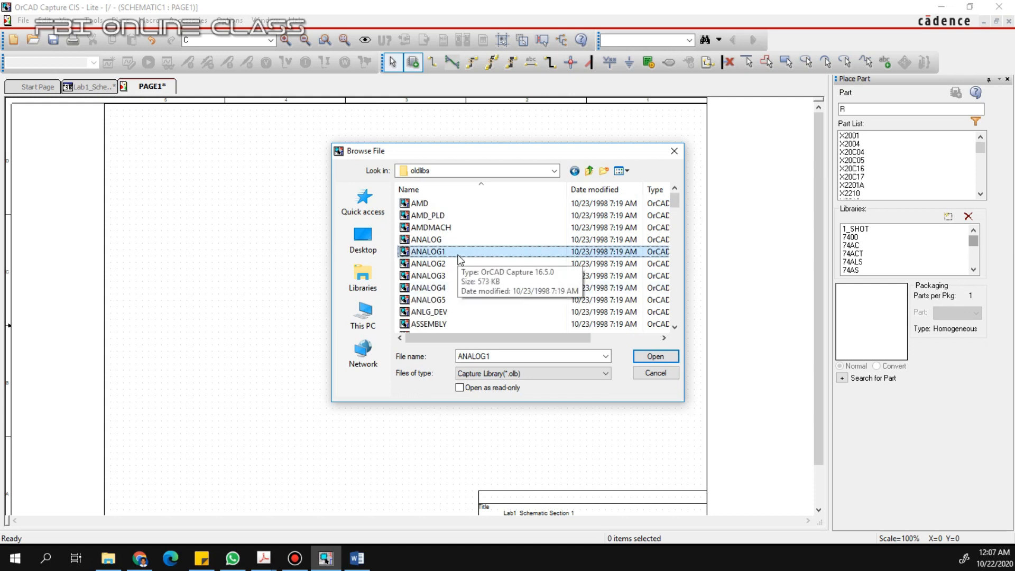
pyautogui.hotkey('ctrl', 'a')
pyautogui.click(655, 356)
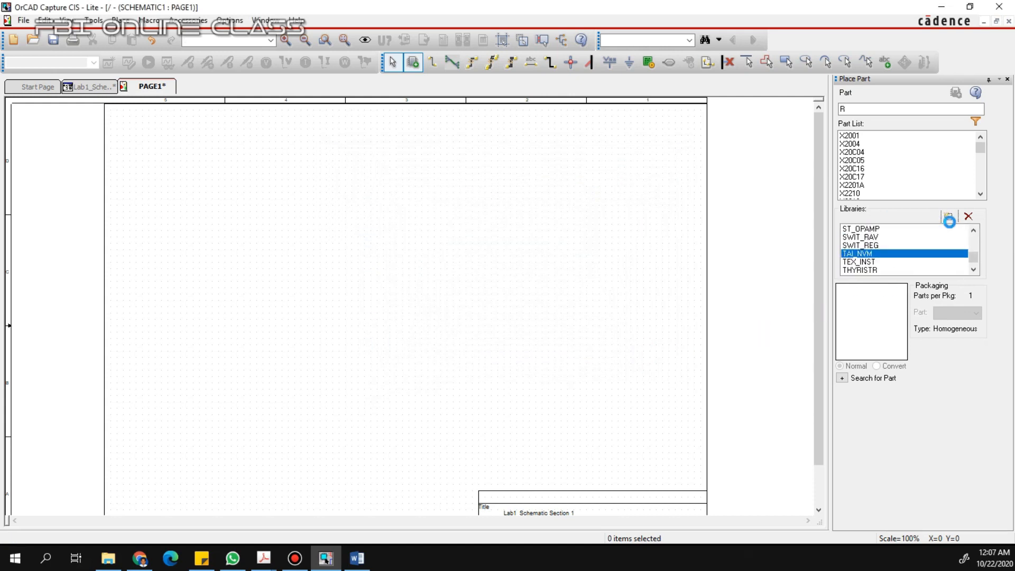
# - Add all the Capture library files in the pspice folder to the part libraries
pyautogui.click(950, 217)
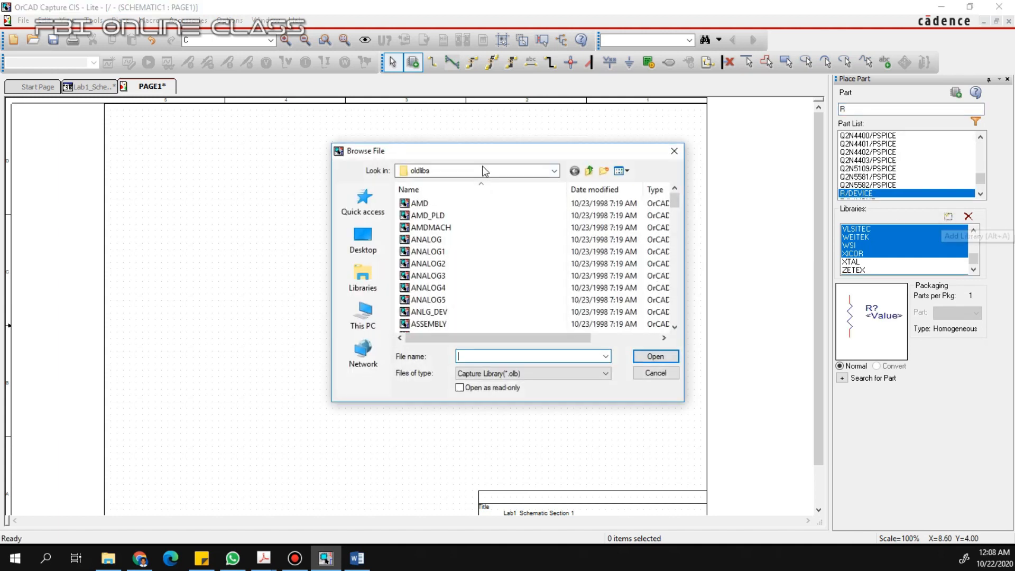
pyautogui.click(587, 174)
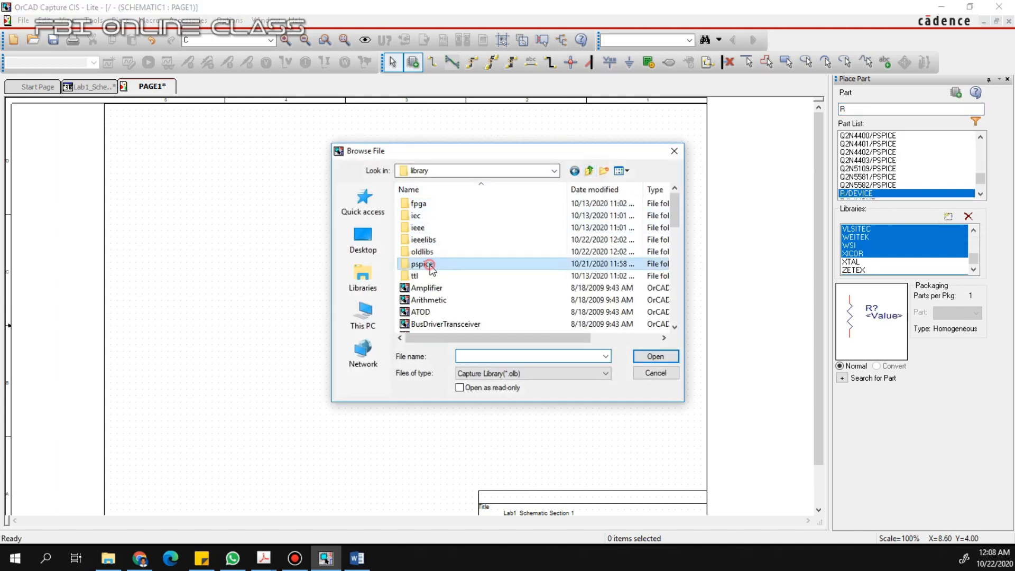
pyautogui.doubleClick(431, 265)
pyautogui.click(446, 257)
pyautogui.hotkey('ctrl', 'a')
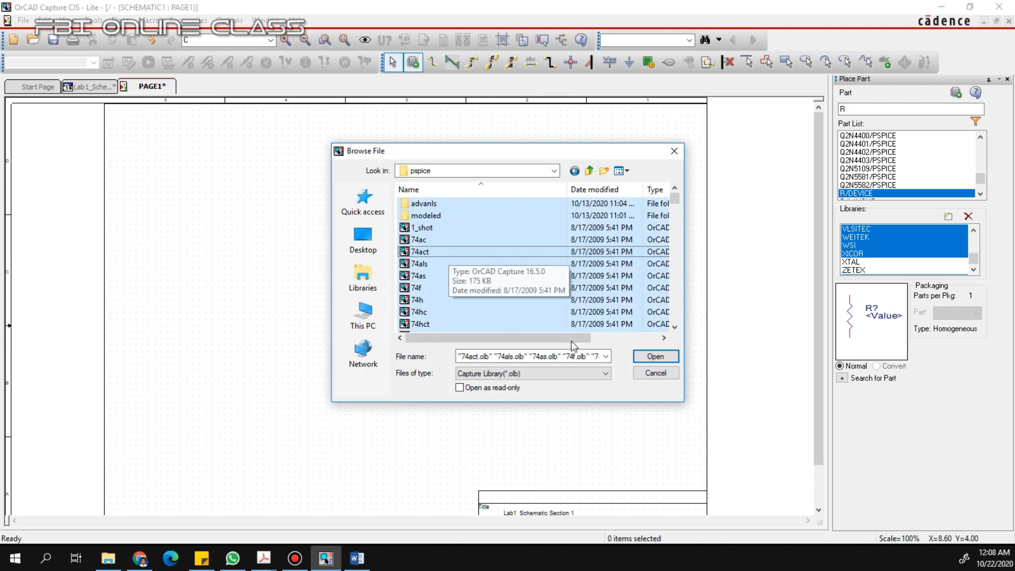
pyautogui.click(646, 359)
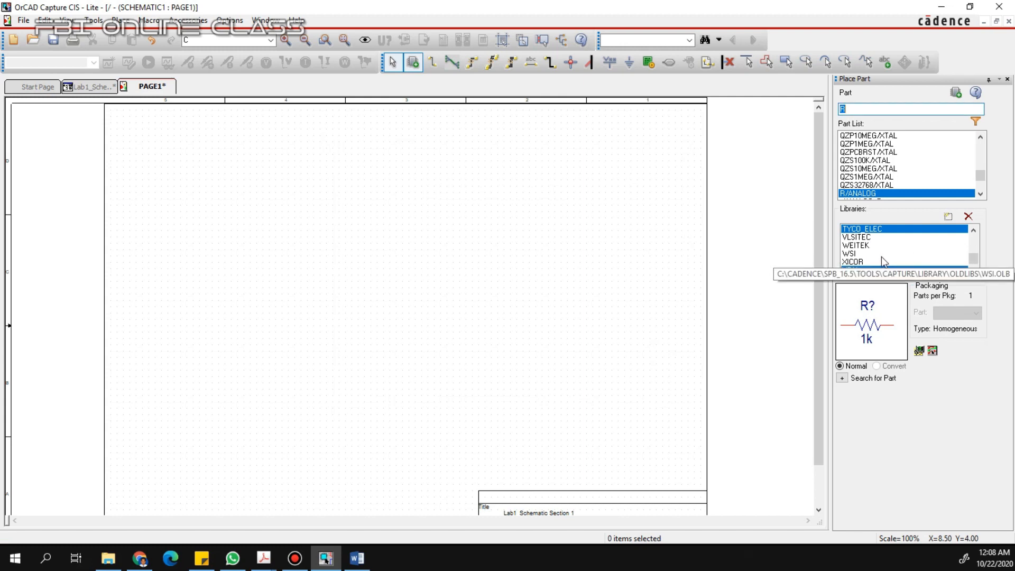
# - Look up part R, preview R/ANALOG, and select all the part libraries for the search
pyautogui.write('r')
pyautogui.click(877, 143)
pyautogui.click(869, 135)
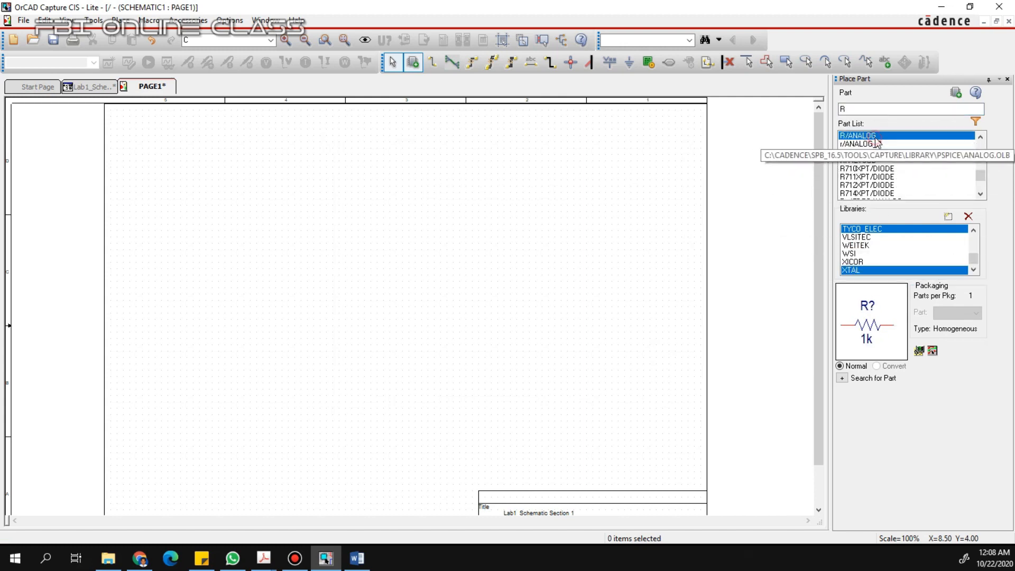
pyautogui.click(865, 253)
pyautogui.hotkey('ctrl', 'a')
pyautogui.click(861, 106)
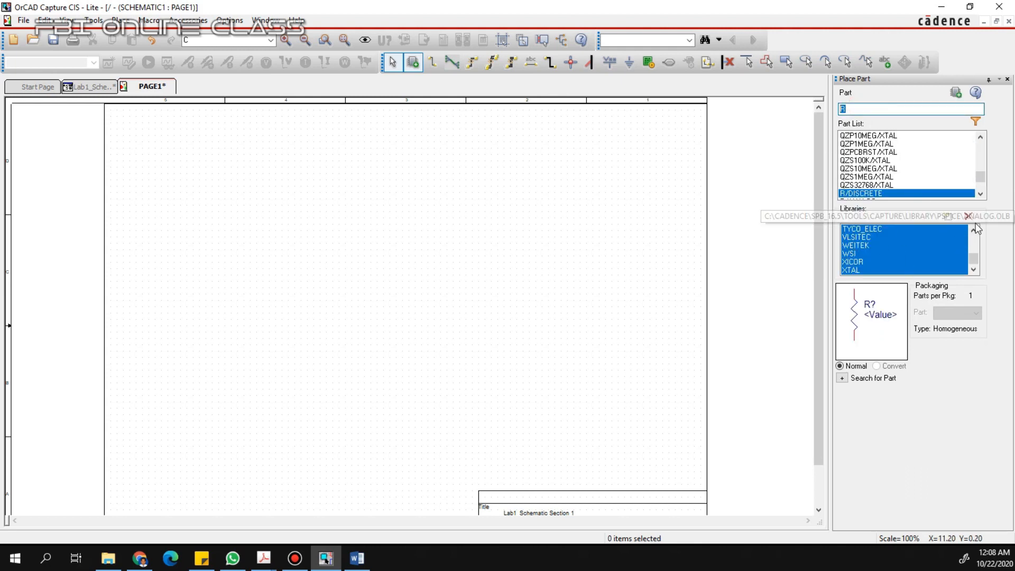
# - Examine the R symbols from different libraries by previewing R/ANALOG, r/ANALOG_P and R/FILTSUB
pyautogui.click(980, 194)
pyautogui.click(979, 194)
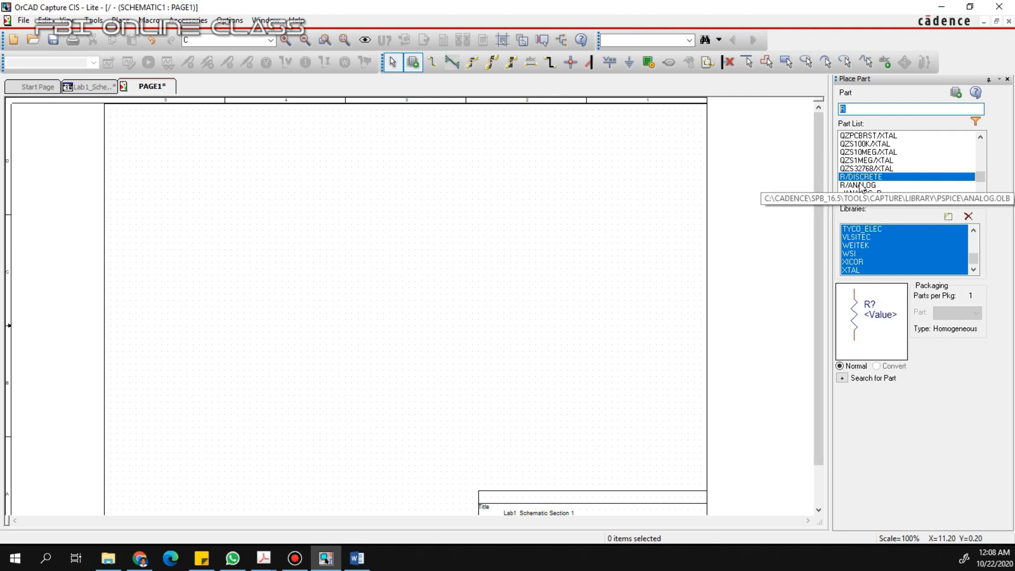
pyautogui.scroll(-2, 869, 182)
pyautogui.scroll(2, 870, 186)
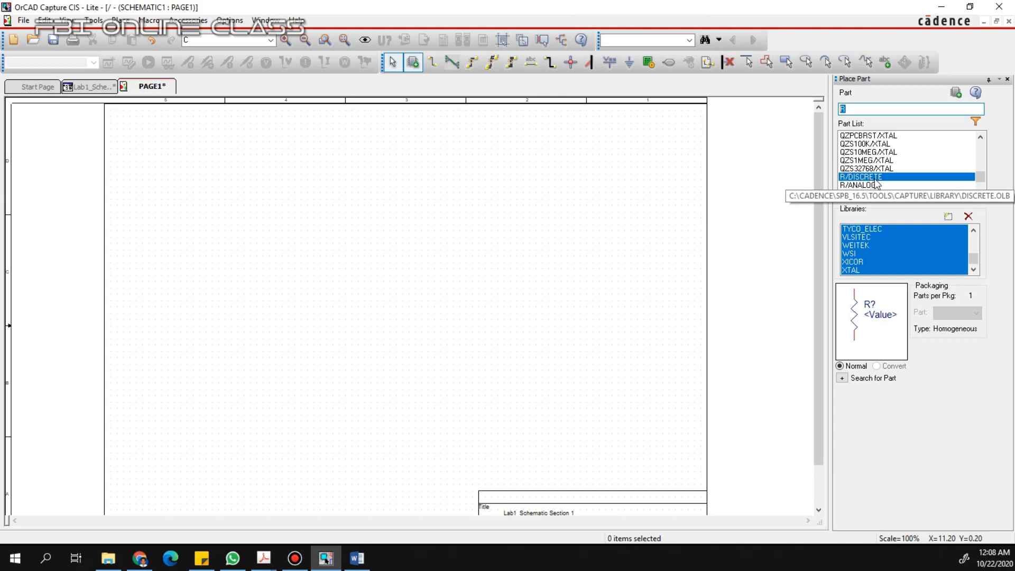
pyautogui.click(874, 185)
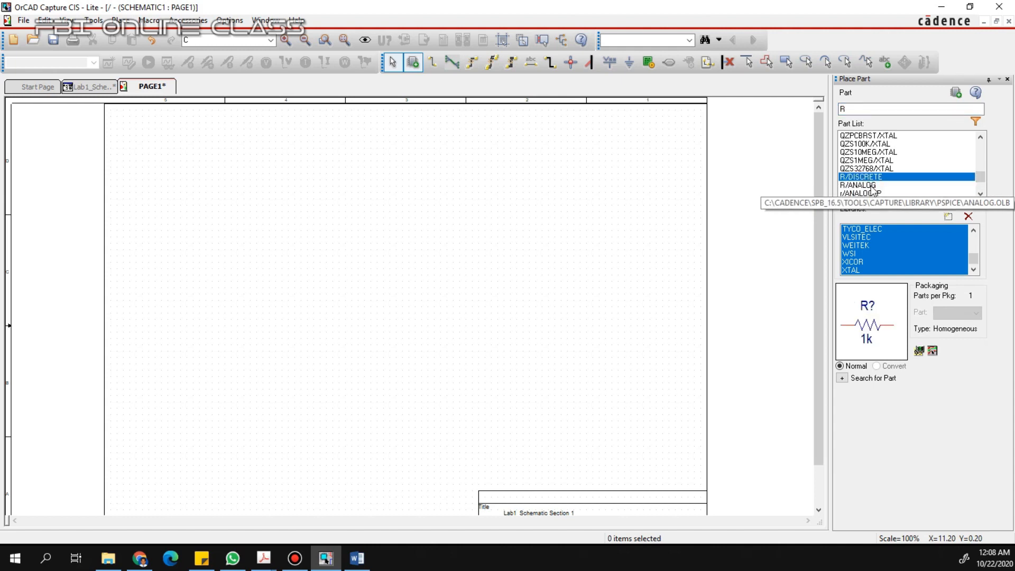
pyautogui.click(872, 186)
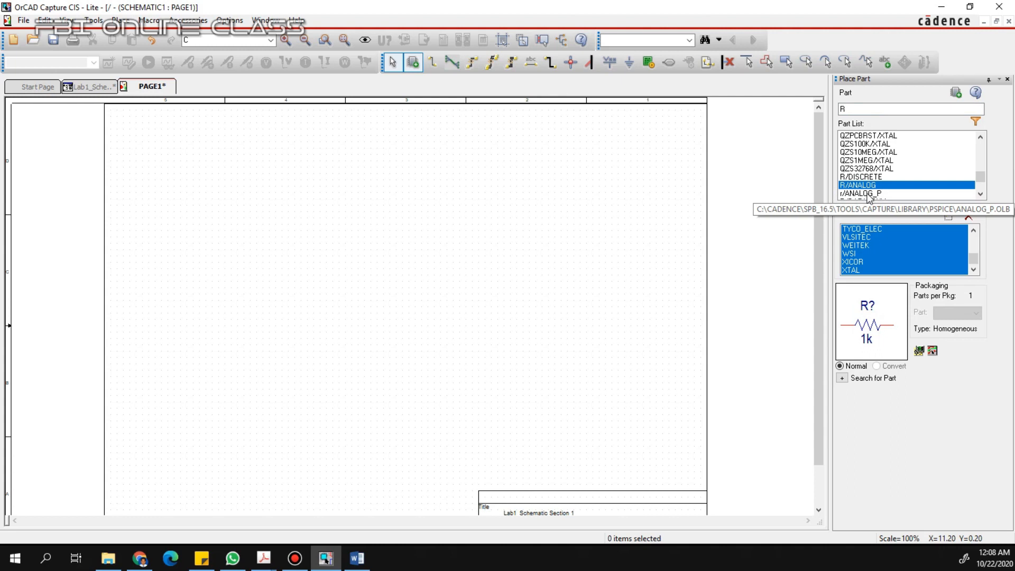
pyautogui.click(869, 193)
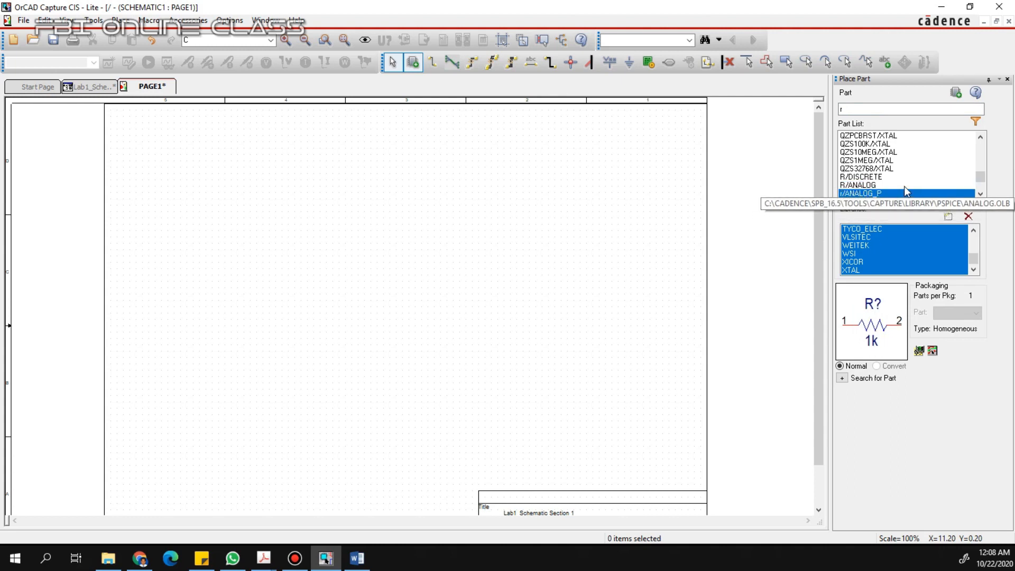
pyautogui.scroll(-3, 898, 182)
pyautogui.click(863, 152)
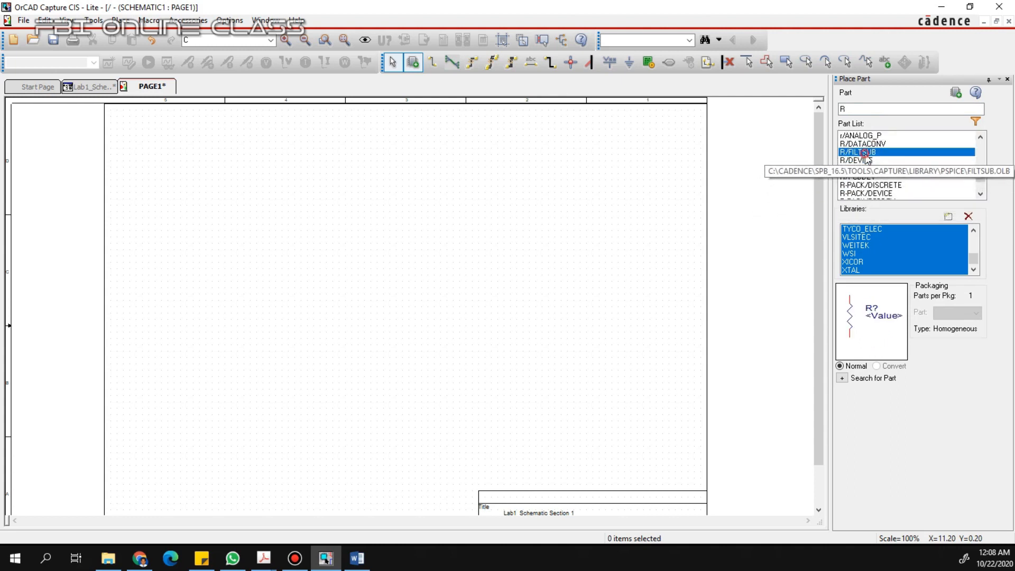
# - Compare the resistor symbols of R/DISCRETE and R/ANALOG by previewing them alternately
pyautogui.scroll(3, 859, 170)
pyautogui.click(851, 177)
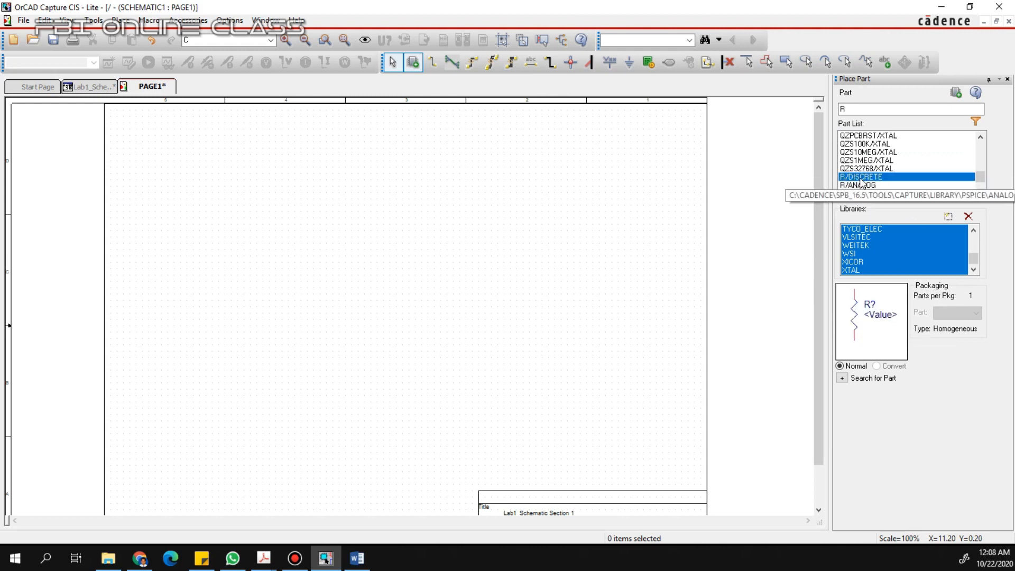
pyautogui.click(866, 185)
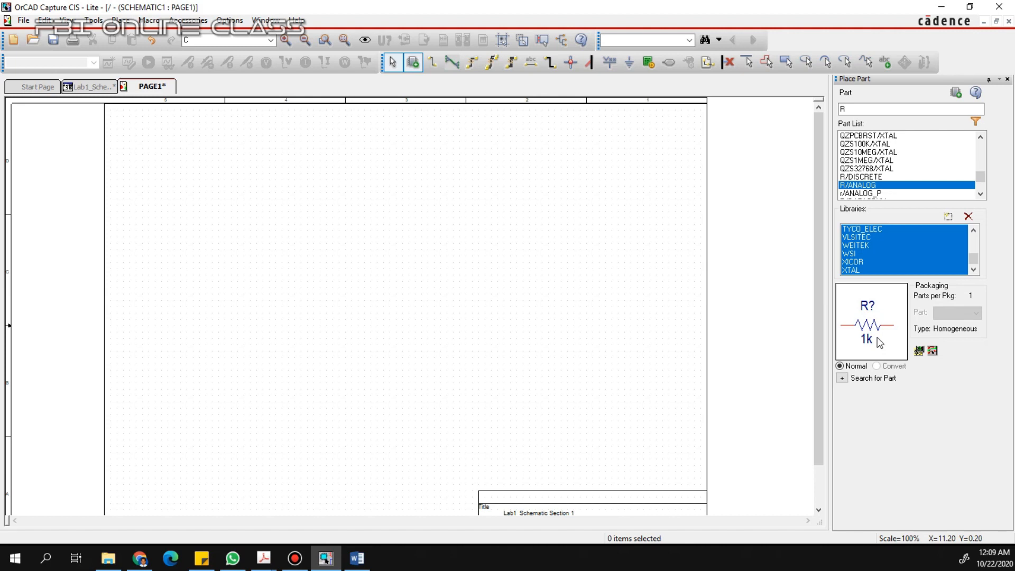
pyautogui.click(868, 178)
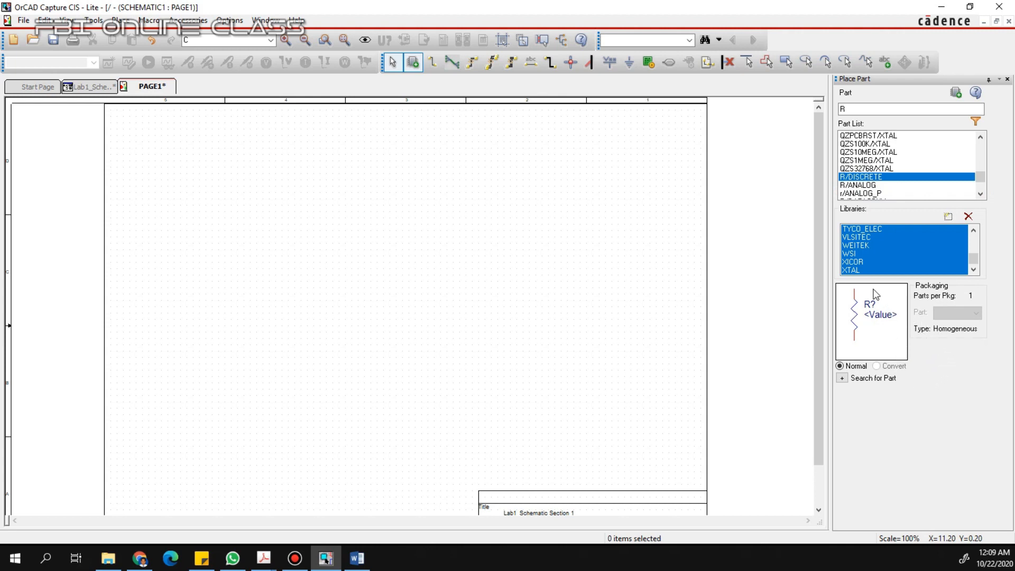
pyautogui.click(866, 186)
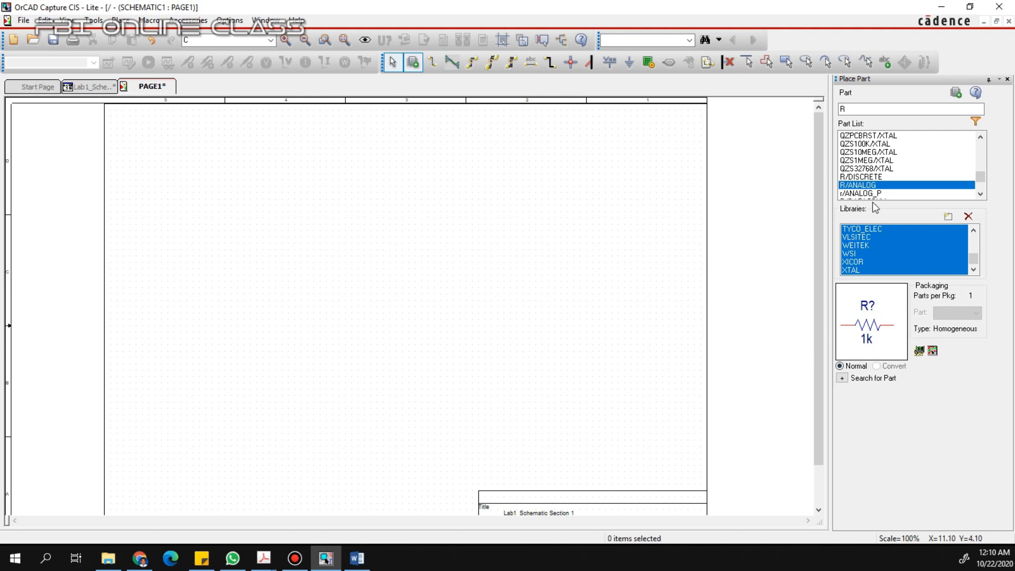
pyautogui.click(872, 177)
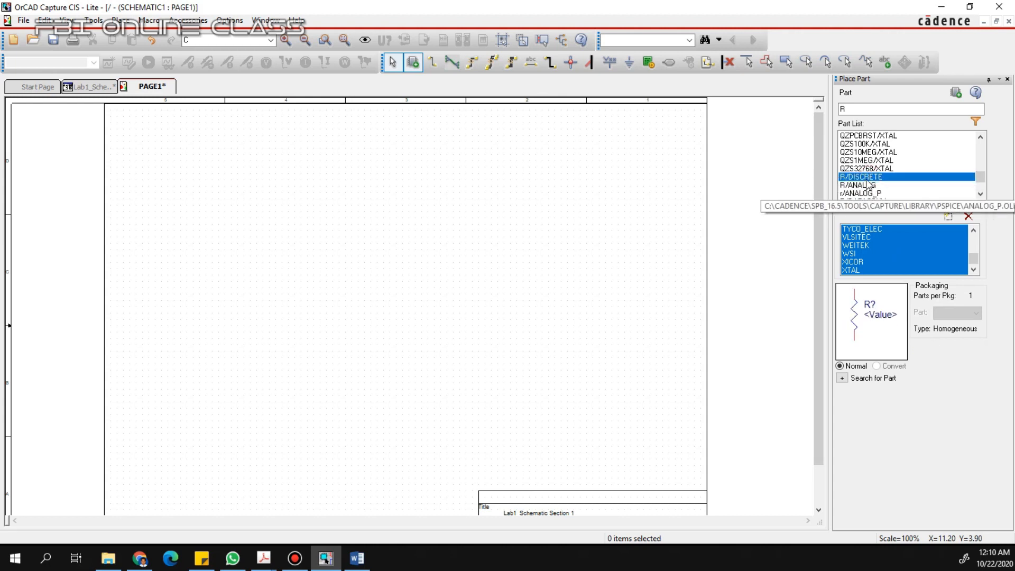
pyautogui.click(855, 186)
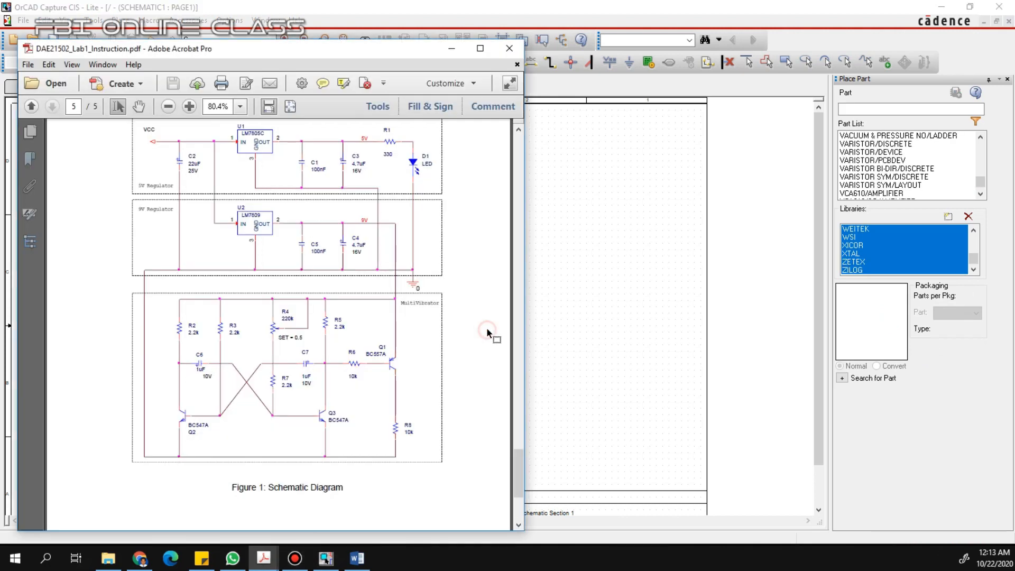
# - Examine the Figure 1 schematic diagram in Adobe Acrobat, move its window out of view, and select the WSI library back in OrCAD Capture
pyautogui.scroll(1, 486, 328)
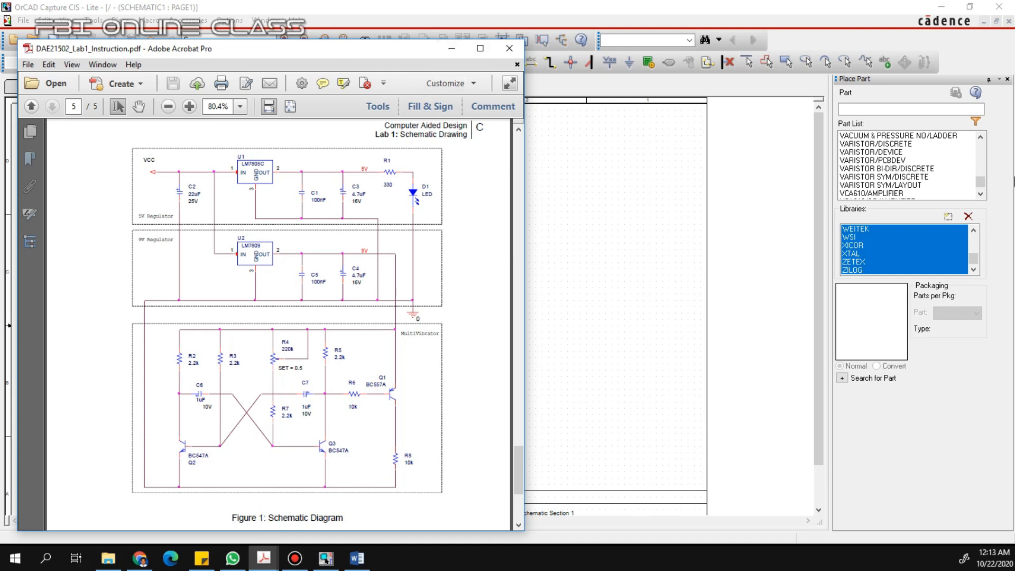
pyautogui.moveTo(324, 52); pyautogui.dragTo(0, 51)
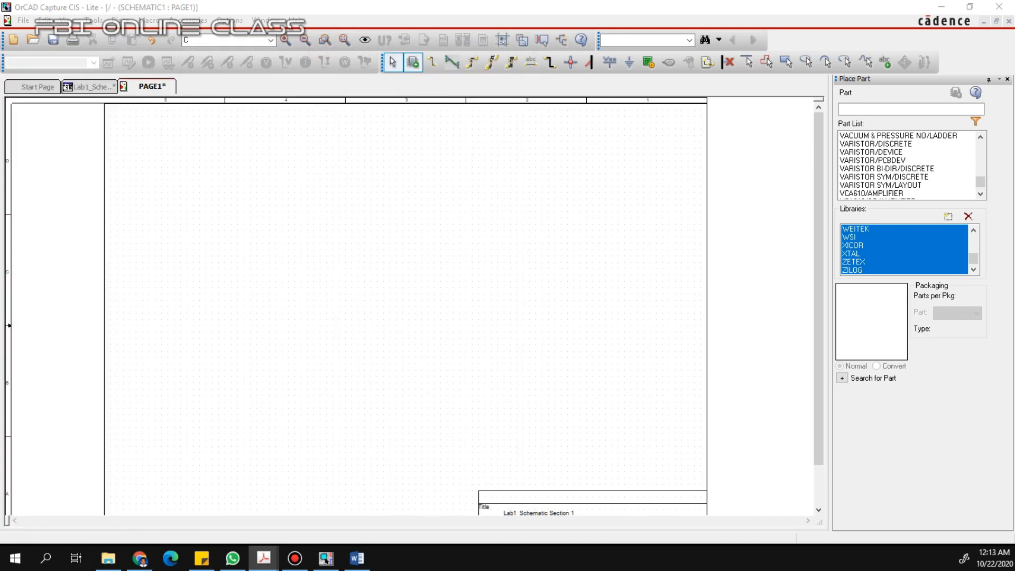
pyautogui.click(879, 237)
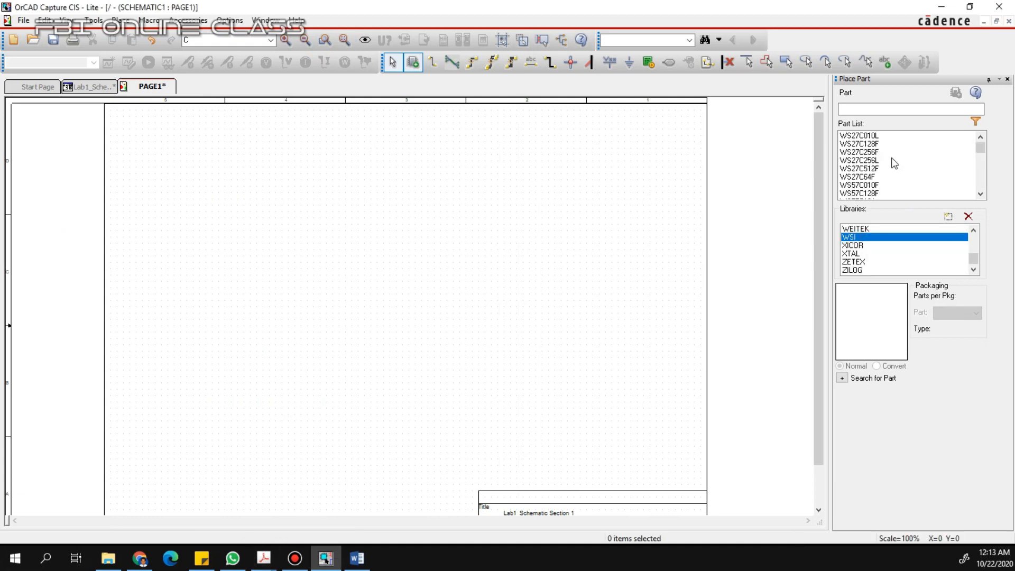
# - Select all the part libraries, look up part R, and choose the R/ANALOG resistor from the results
pyautogui.click(868, 109)
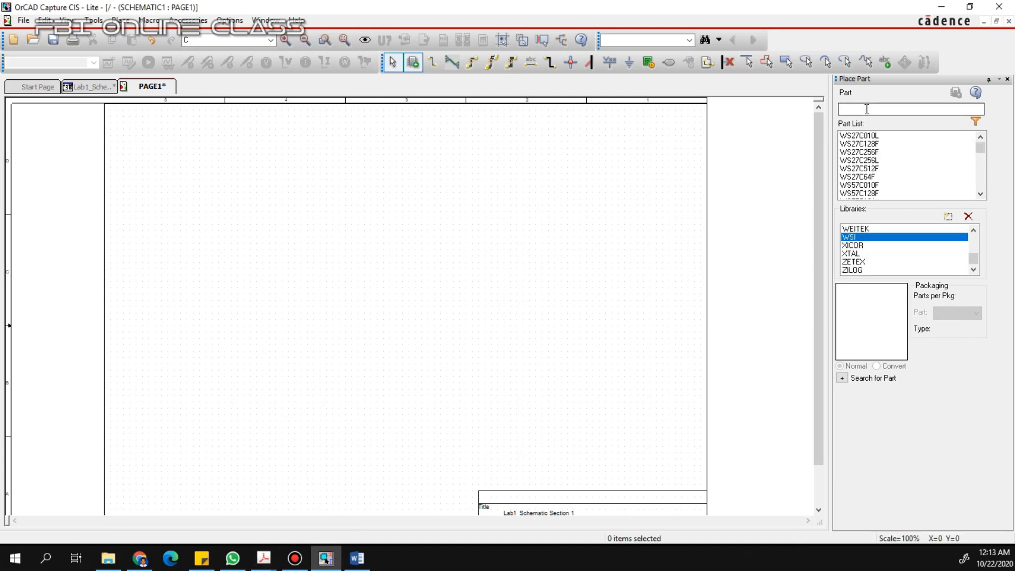
pyautogui.click(867, 109)
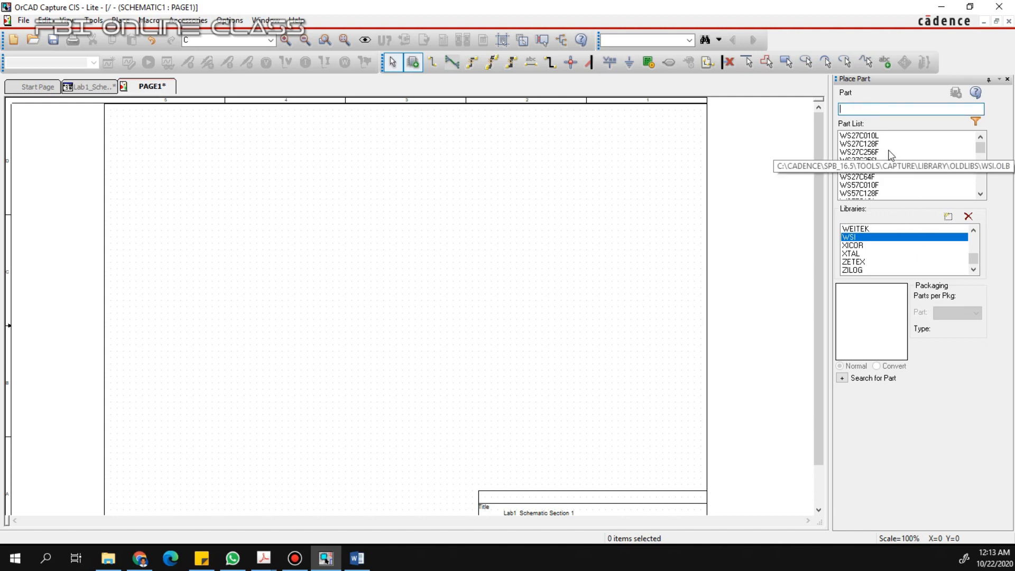
pyautogui.scroll(20, 976, 253)
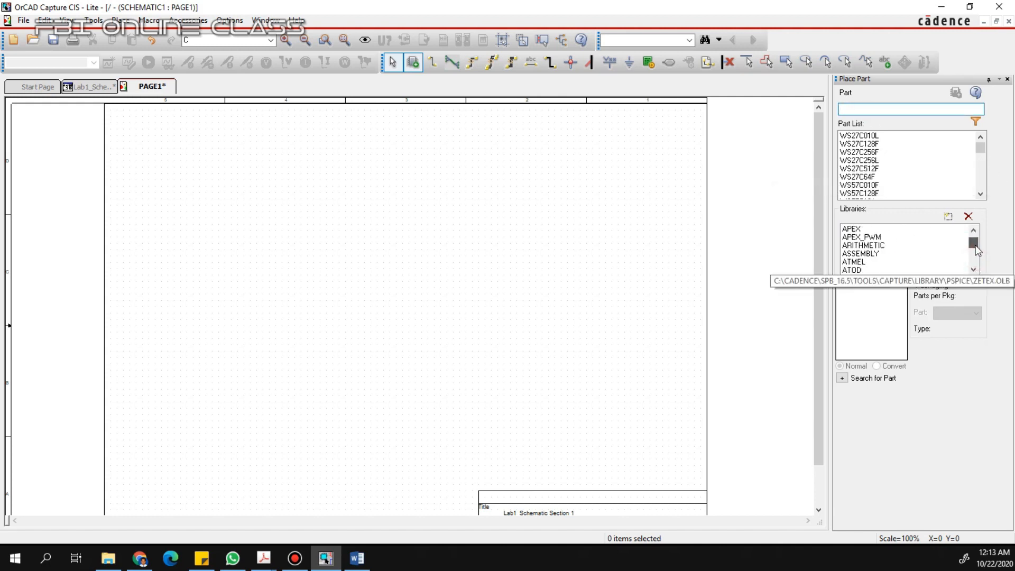
pyautogui.scroll(-15, 978, 253)
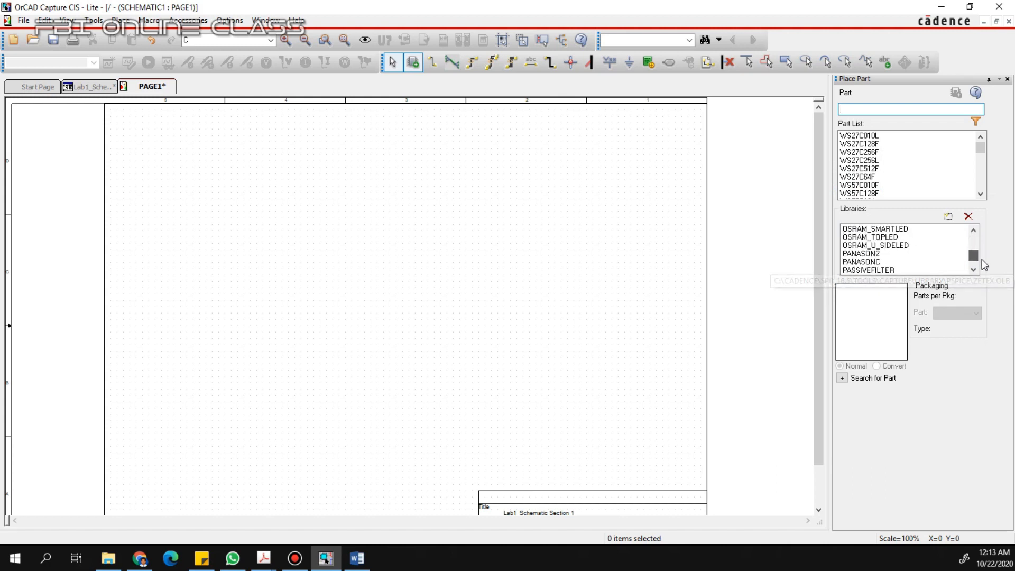
pyautogui.click(905, 237)
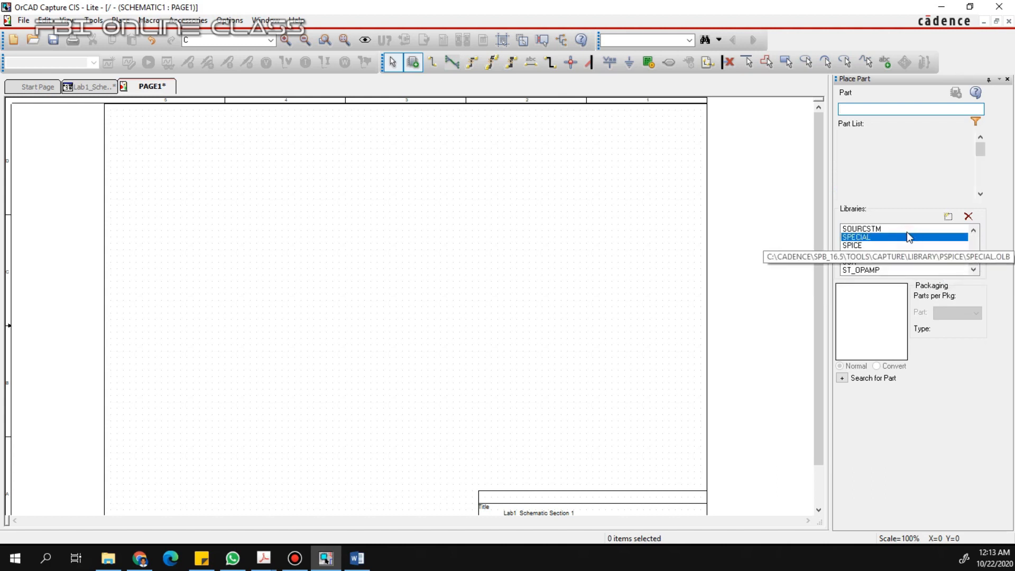
pyautogui.click(870, 252)
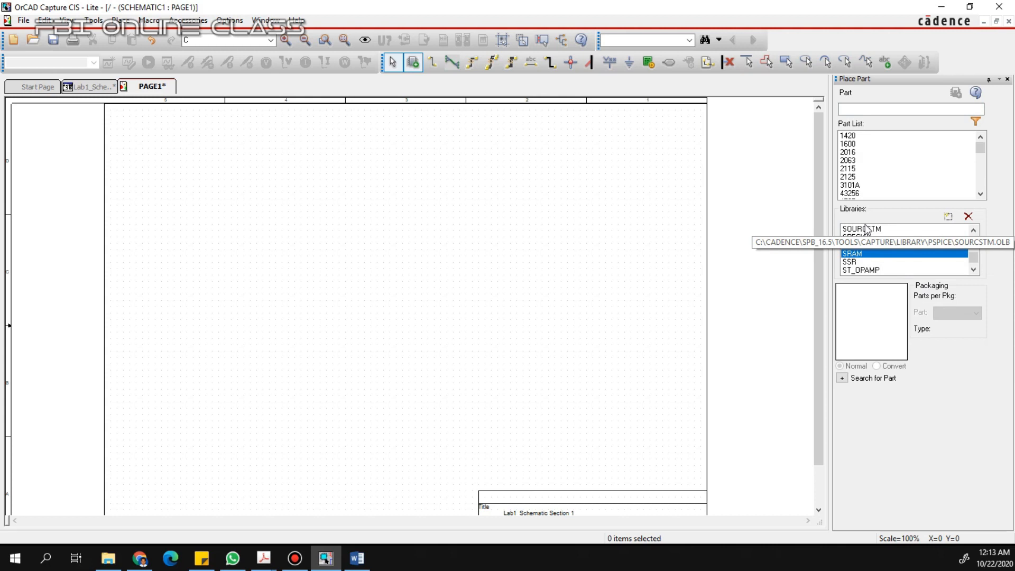
pyautogui.hotkey('ctrl', 'a')
pyautogui.click(856, 109)
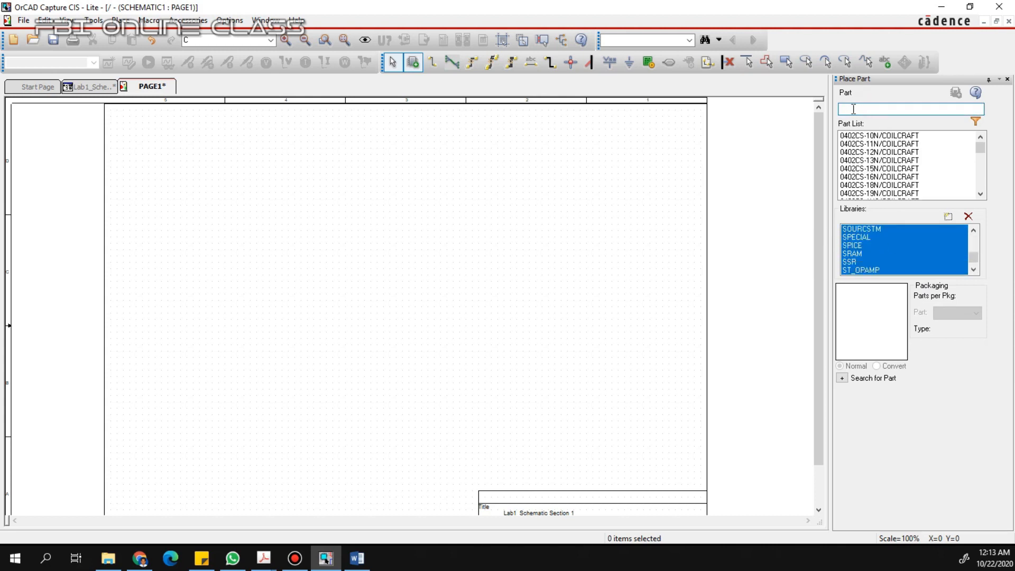
pyautogui.write('r')
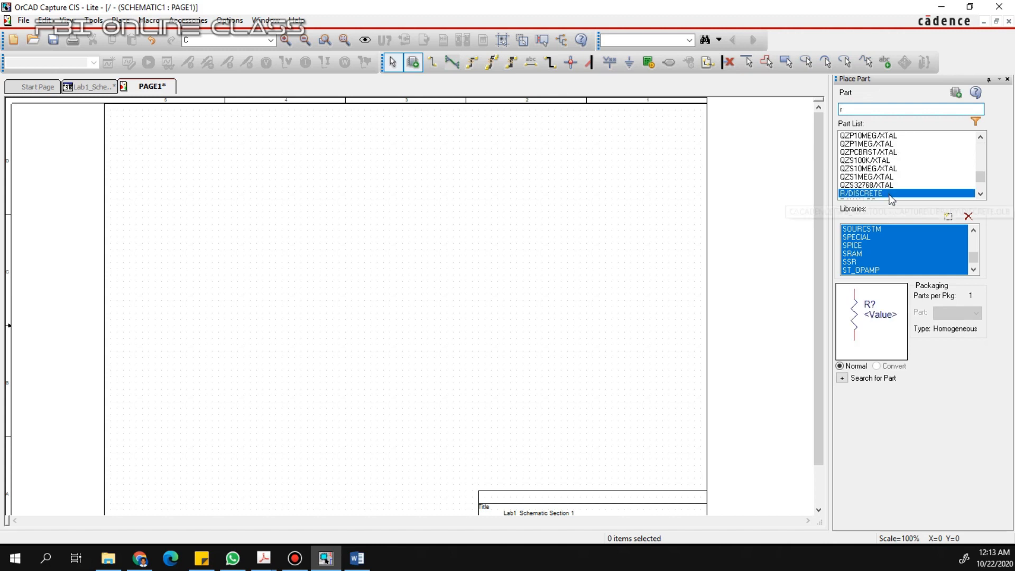
pyautogui.click(862, 143)
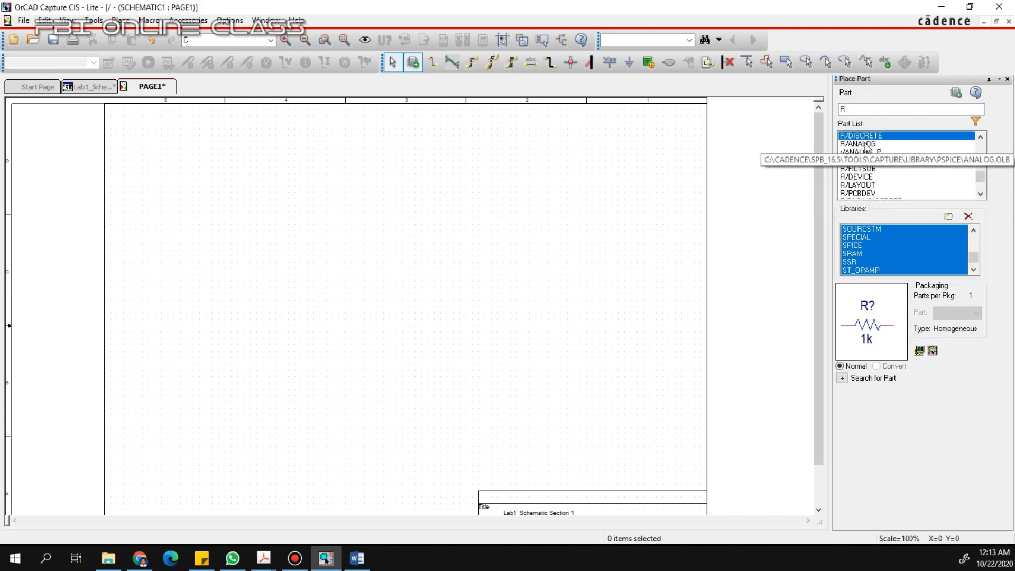
pyautogui.click(858, 145)
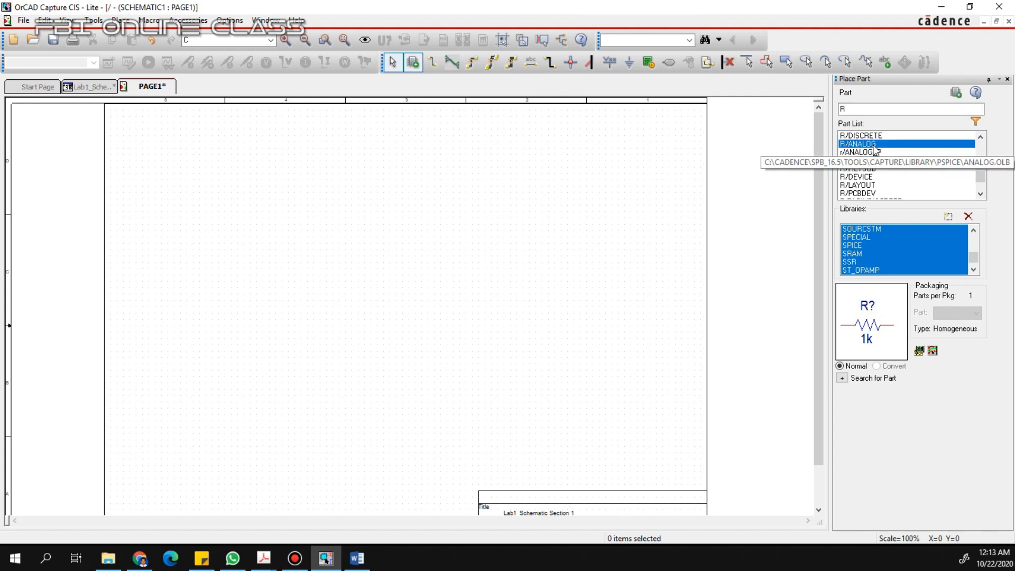
# - Place three R/ANALOG resistors side by side across the upper part of the page and end placement
pyautogui.doubleClick(872, 144)
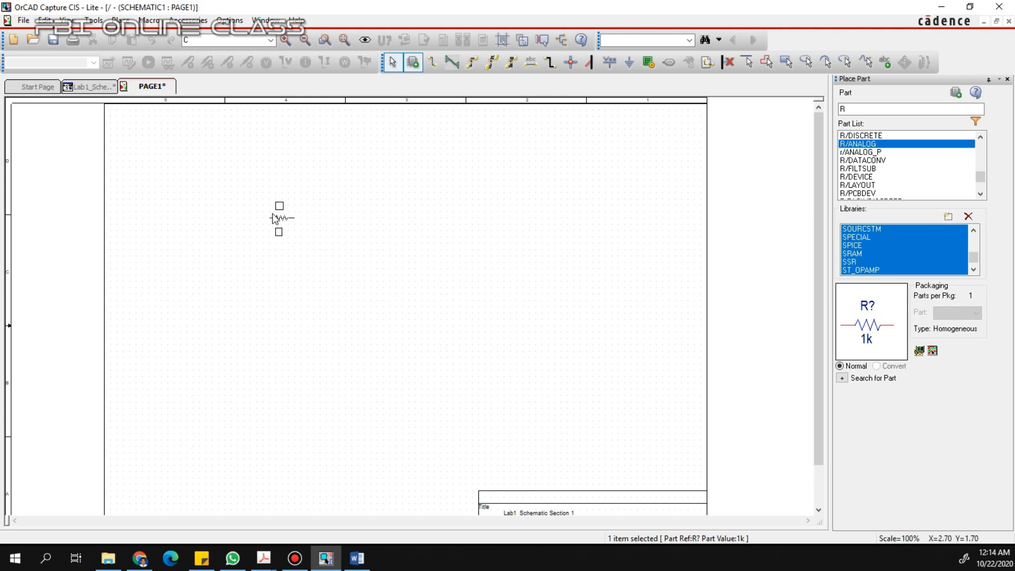
pyautogui.click(259, 198)
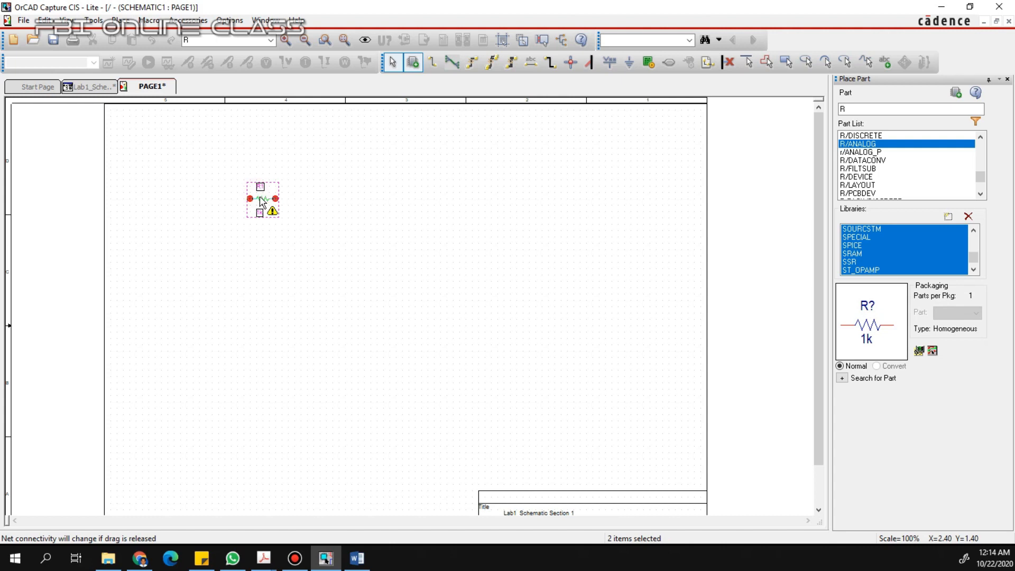
pyautogui.click(342, 203)
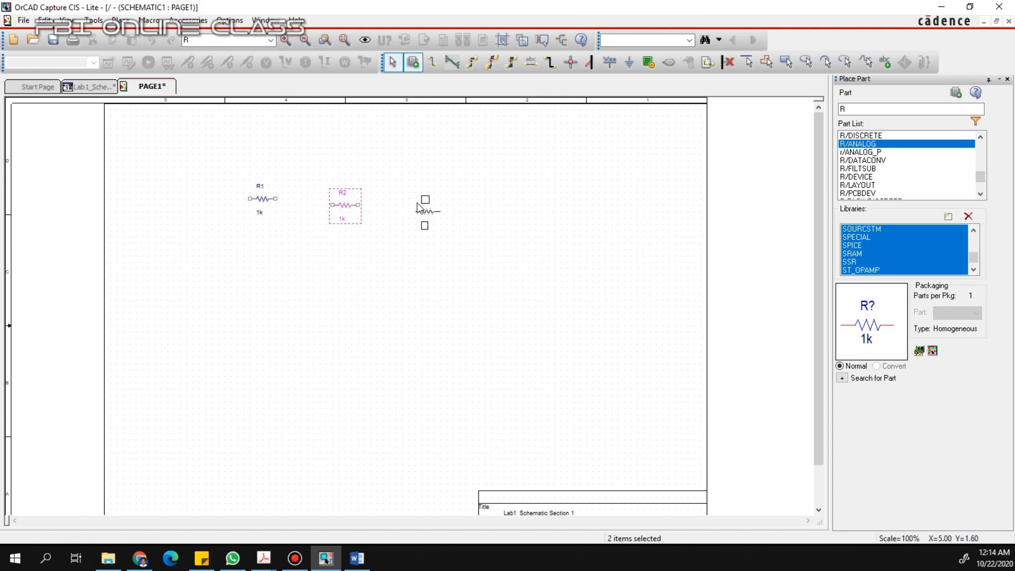
pyautogui.click(412, 202)
pyautogui.rightClick(480, 200)
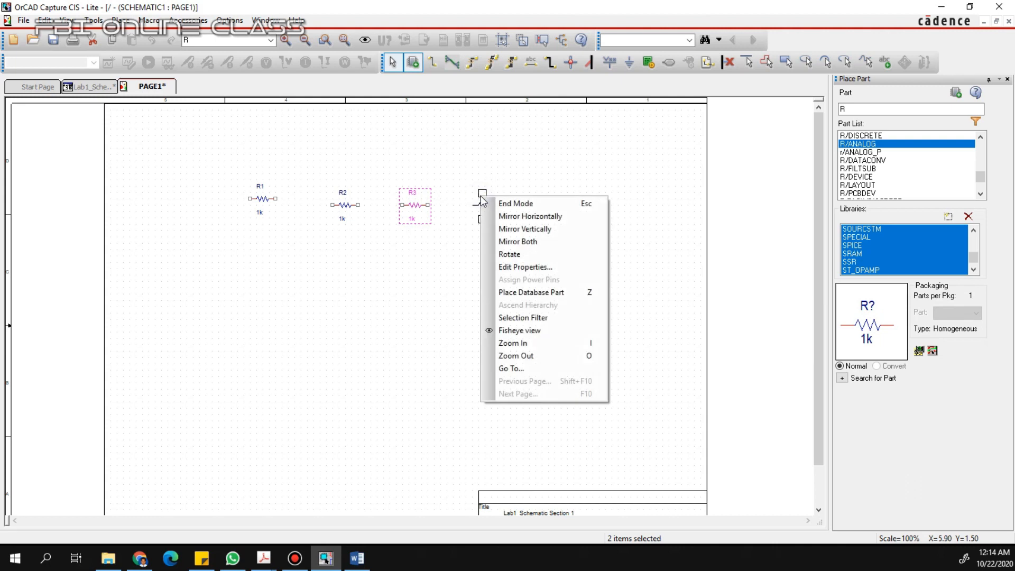
pyautogui.click(502, 203)
pyautogui.click(505, 203)
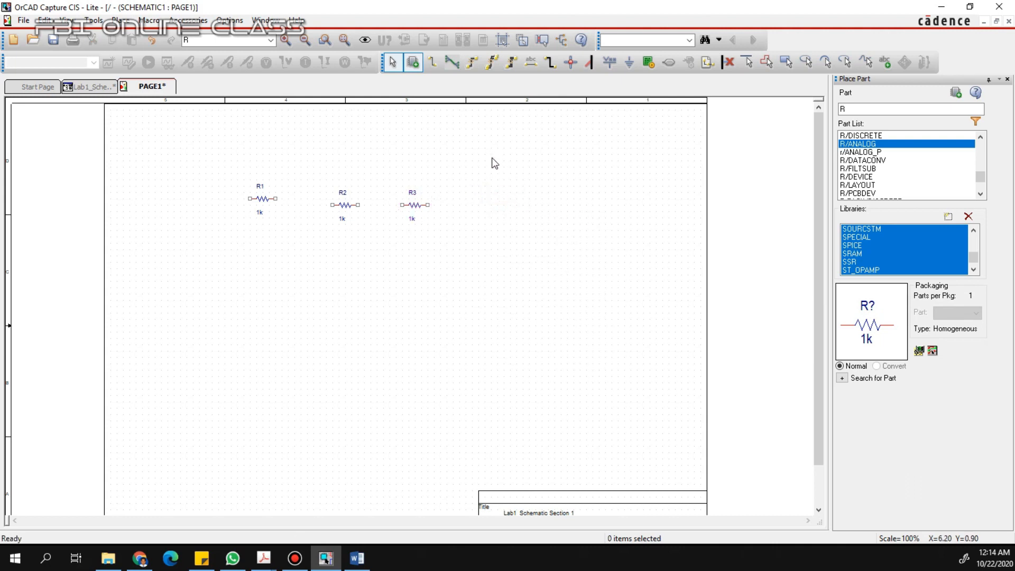
# - Draw a wire from the right pin of R1 to the left pin of R2
pyautogui.click(434, 63)
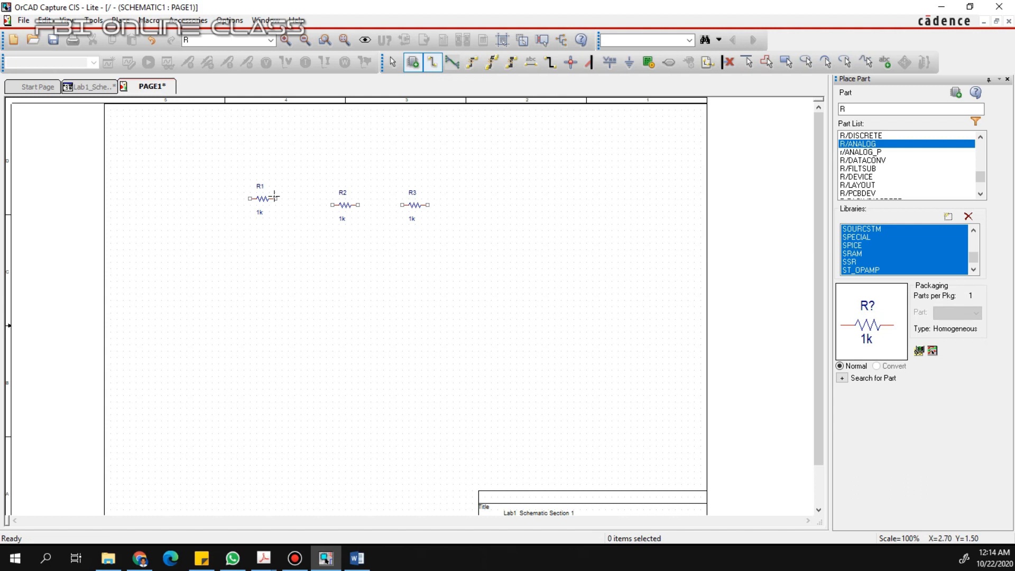
pyautogui.click(274, 199)
pyautogui.click(332, 204)
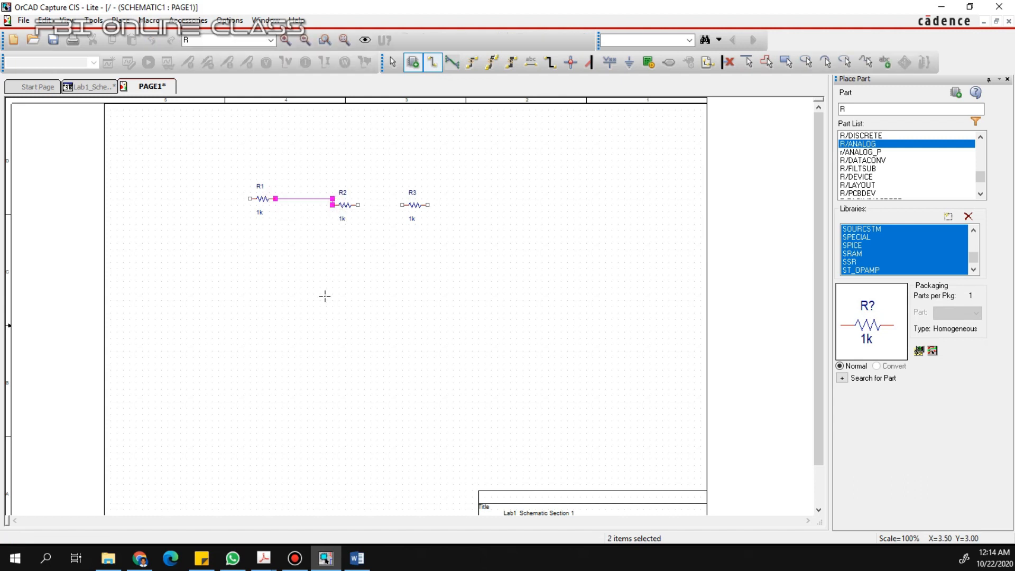
# - Draw a loose stepped wire below the resistors, end the wire mode, and delete that wire
pyautogui.click(301, 236)
pyautogui.click(358, 268)
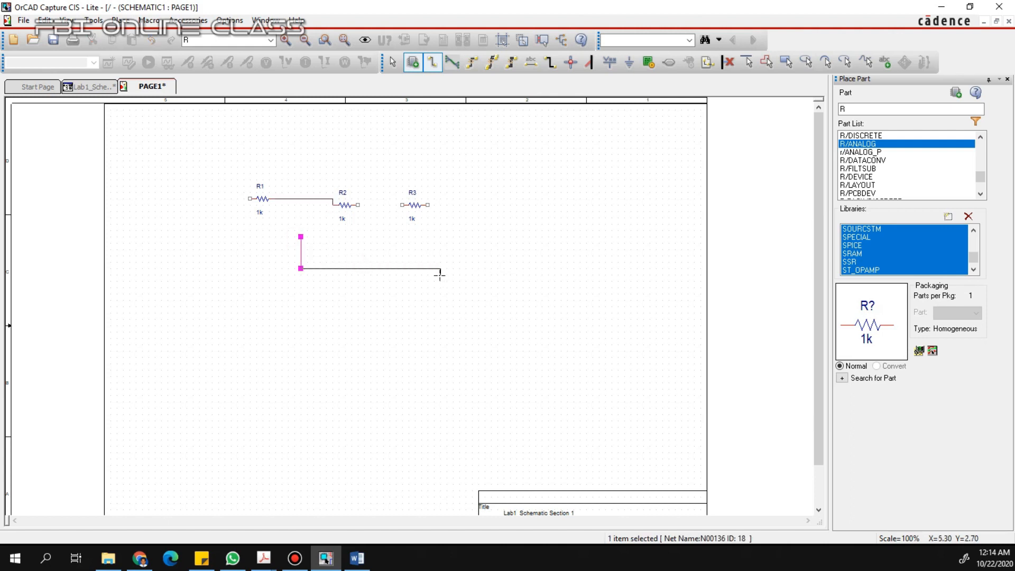
pyautogui.doubleClick(389, 287)
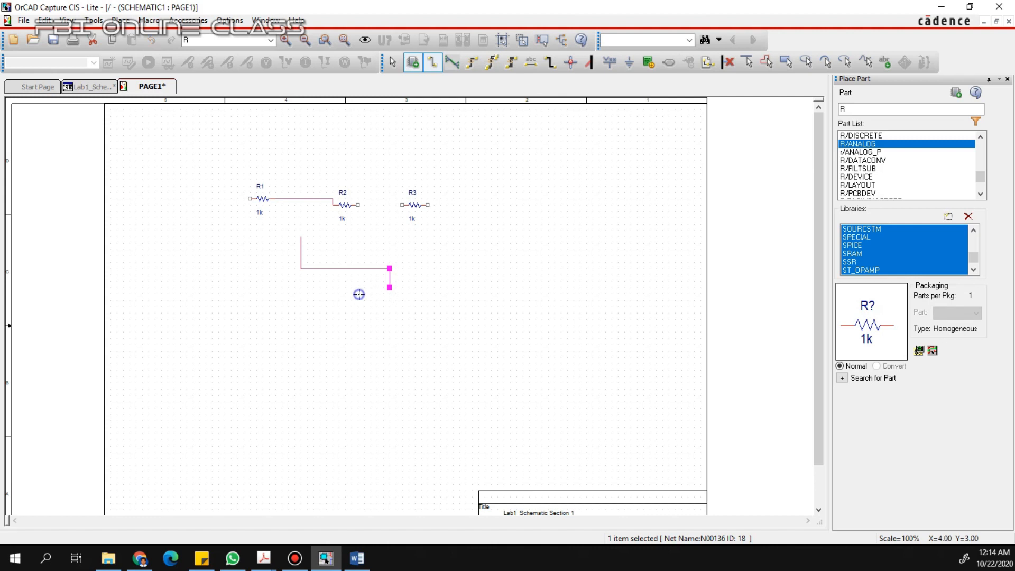
pyautogui.rightClick(360, 295)
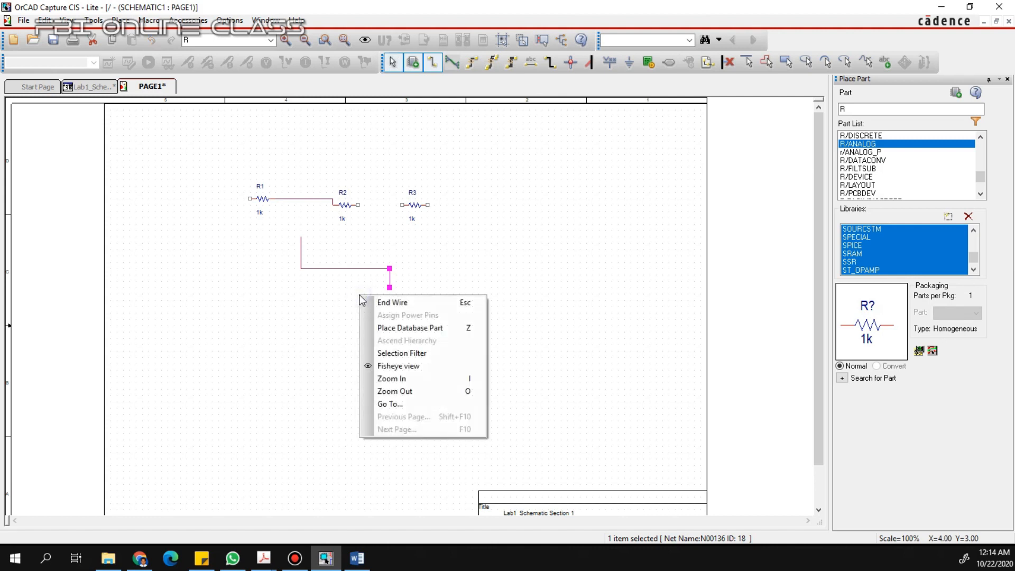
pyautogui.click(386, 303)
pyautogui.click(447, 286)
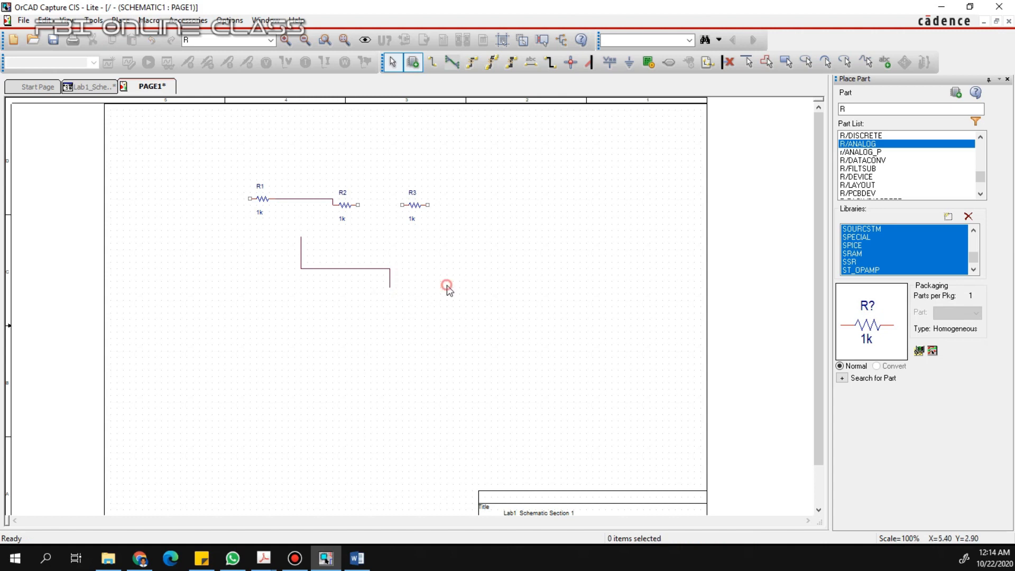
pyautogui.moveTo(443, 302); pyautogui.dragTo(249, 230)
pyautogui.press('Delete')
# - Examine the display properties of R1's value and close them without changes
pyautogui.doubleClick(261, 217)
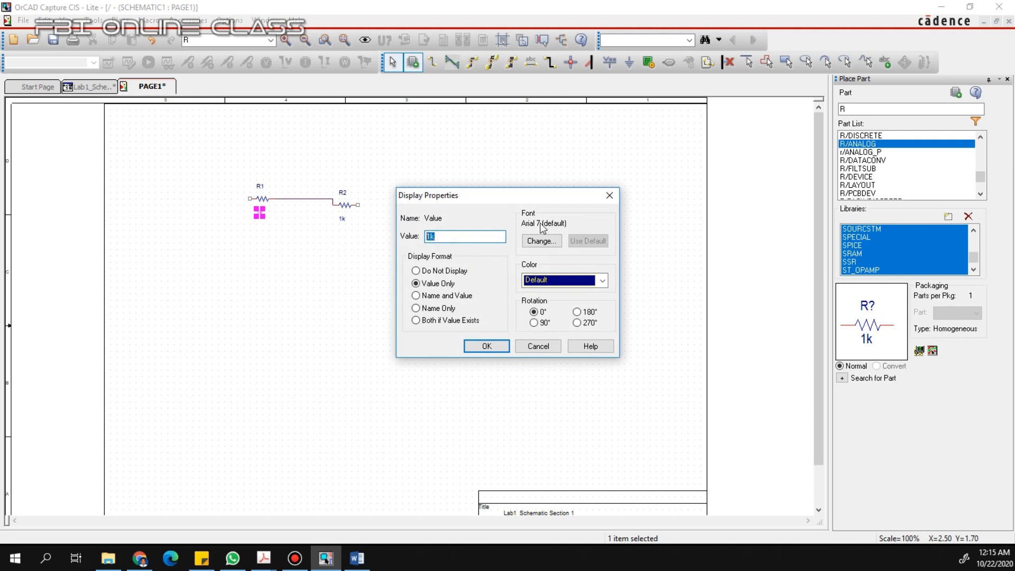
pyautogui.click(610, 195)
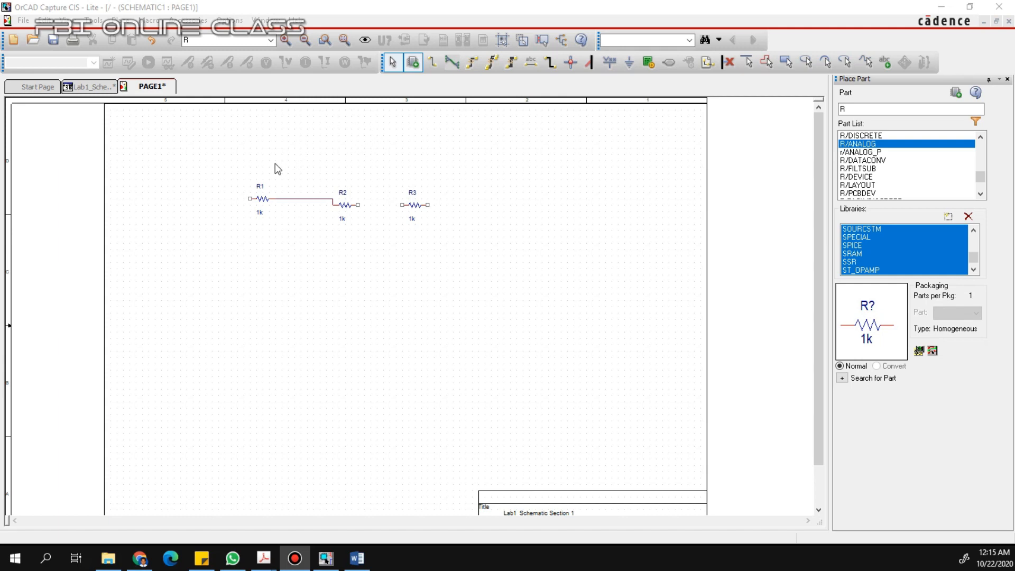
pyautogui.click(301, 148)
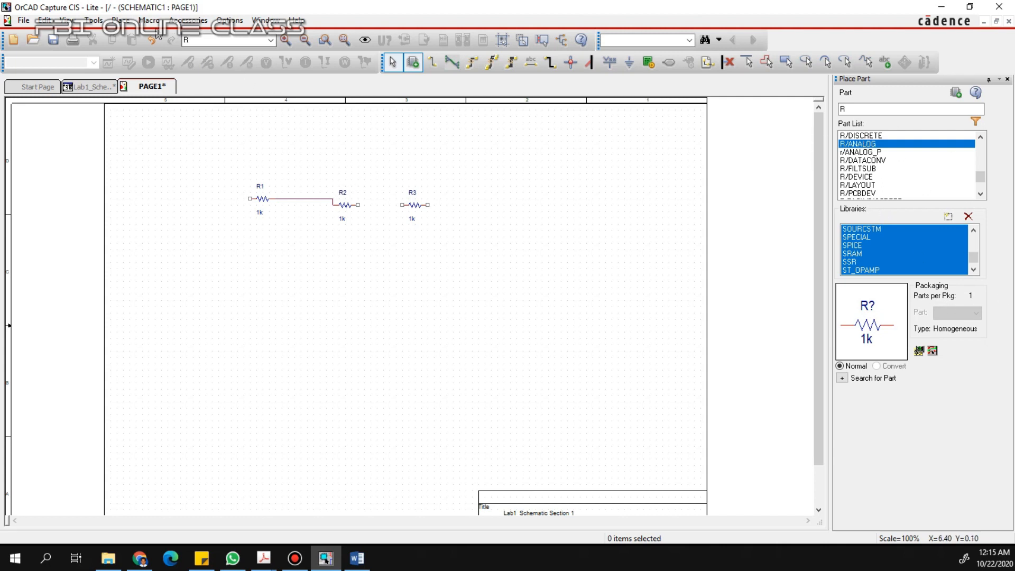
# - Place one GND/CAPSYM ground symbol below and to the right of R3 and end placement
pyautogui.click(121, 20)
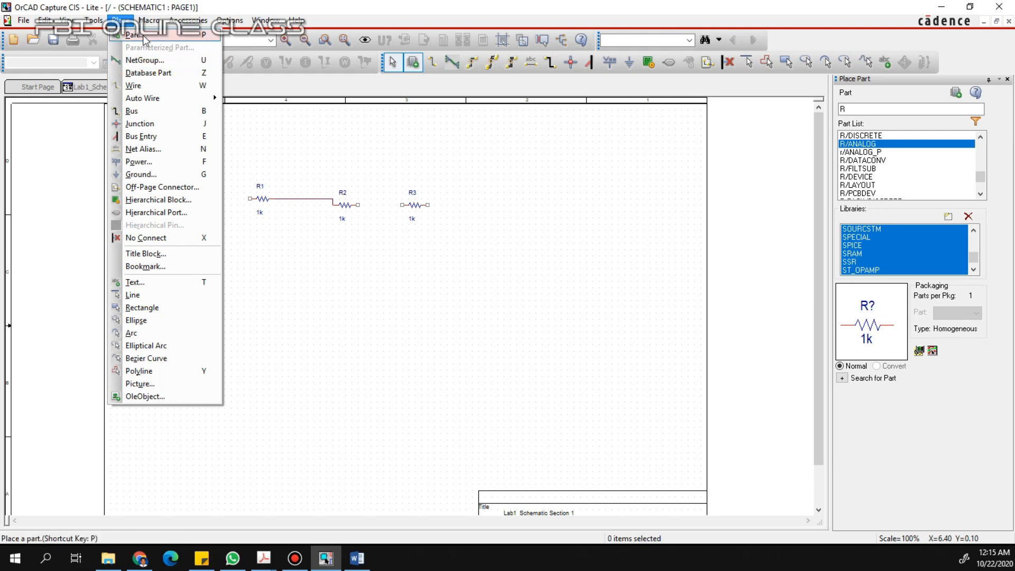
pyautogui.click(145, 167)
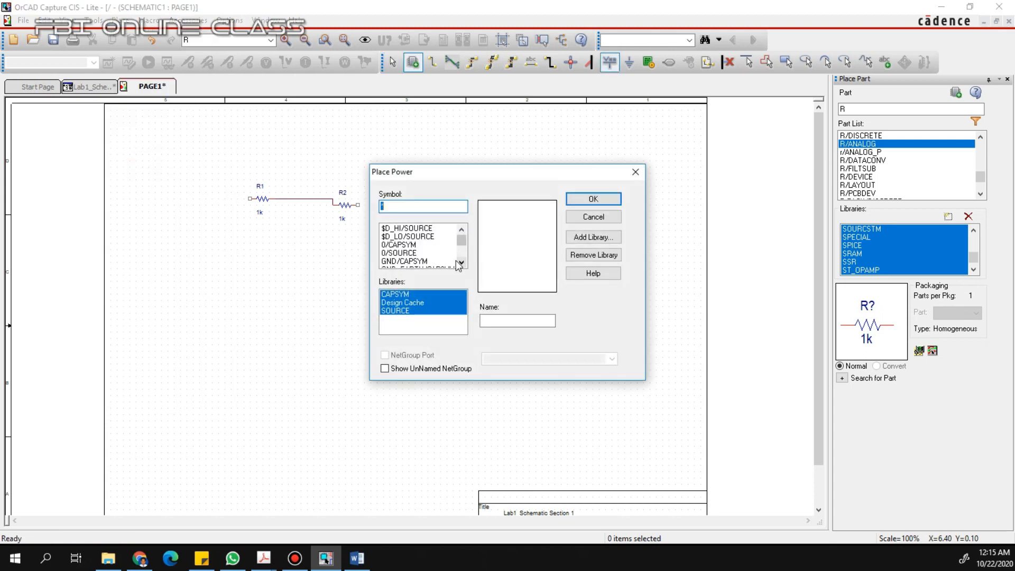
pyautogui.click(417, 253)
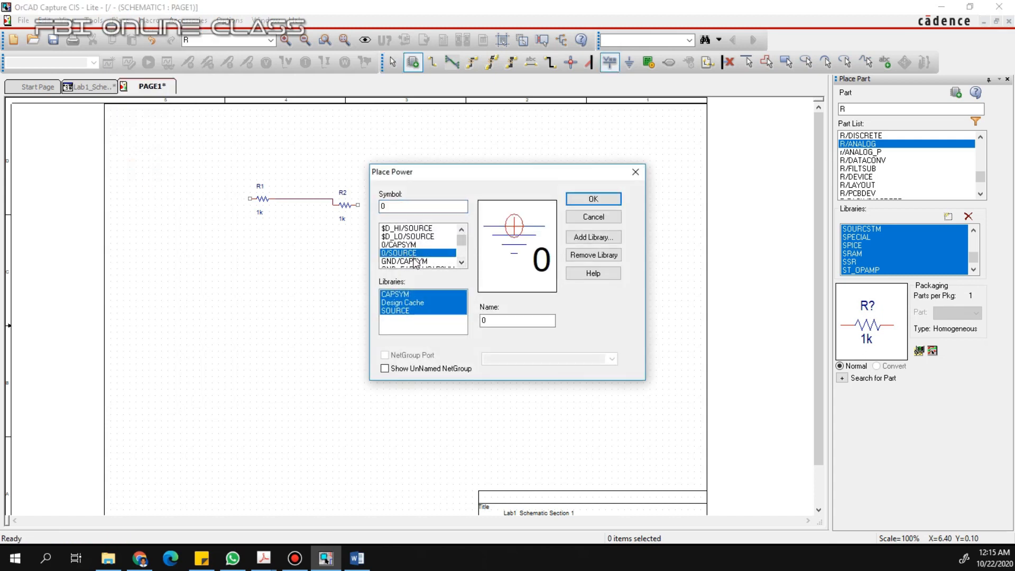
pyautogui.click(416, 261)
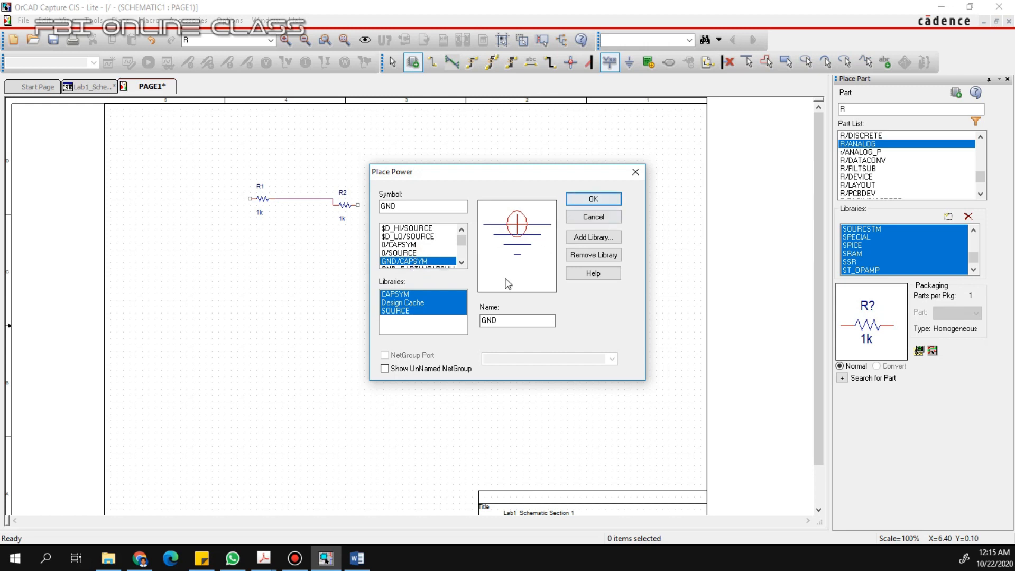
pyautogui.click(592, 198)
pyautogui.click(466, 273)
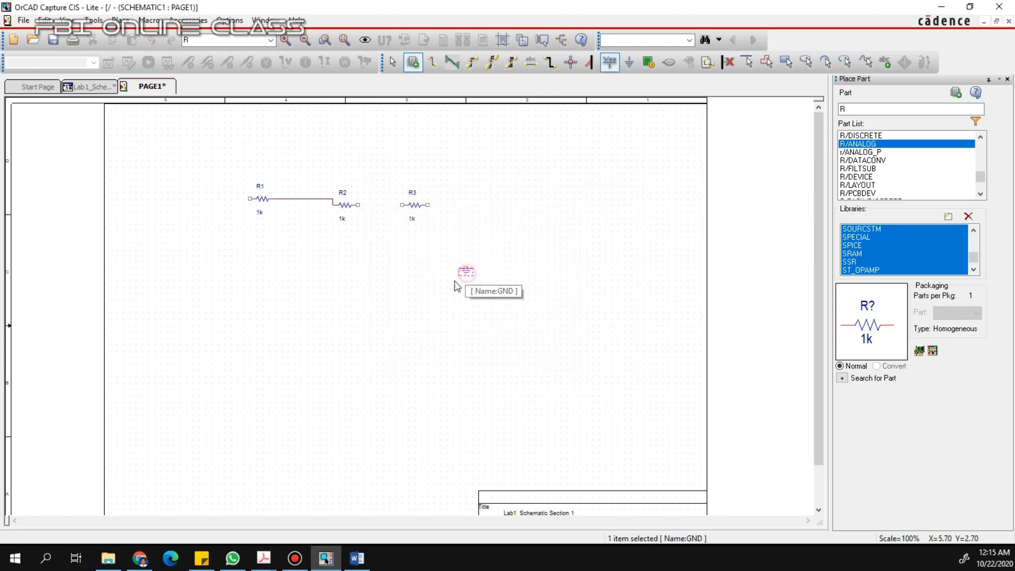
pyautogui.rightClick(423, 264)
pyautogui.click(436, 270)
# - Browse the power symbols, compare VCC/CAPSYM with VCC_ARROW/CAPSYM, and choose VCC_ARROW/CAPSYM
pyautogui.click(120, 20)
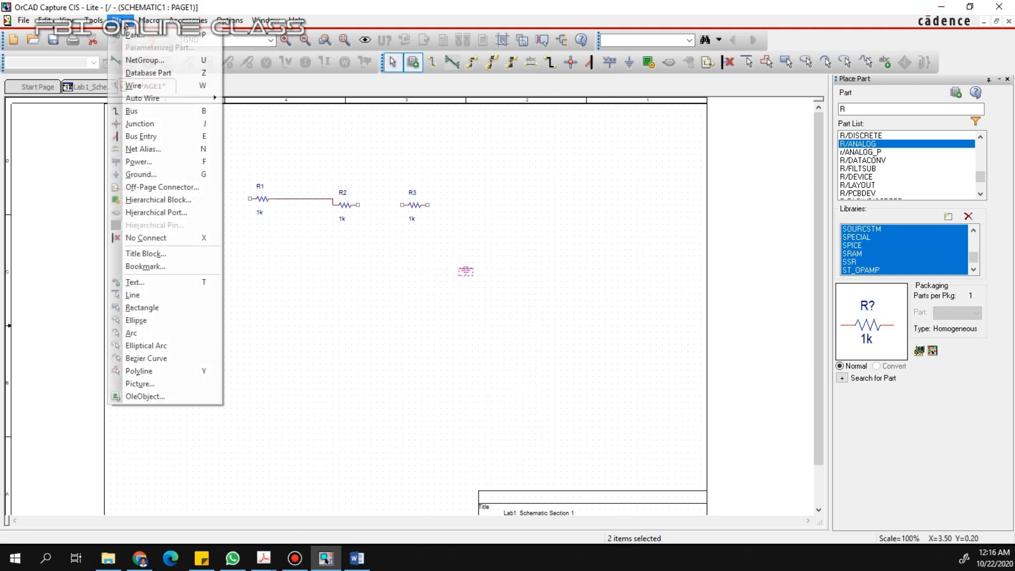
pyautogui.click(151, 163)
pyautogui.click(411, 253)
pyautogui.click(412, 261)
pyautogui.click(416, 267)
pyautogui.click(423, 268)
pyautogui.click(431, 268)
pyautogui.click(433, 267)
pyautogui.click(433, 267)
pyautogui.click(433, 267)
pyautogui.click(433, 267)
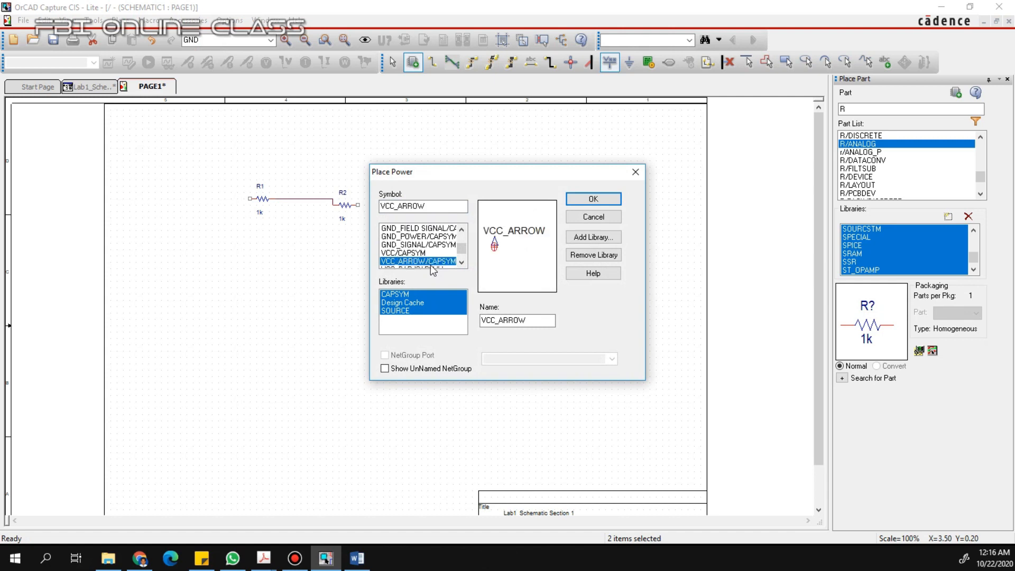
pyautogui.click(422, 255)
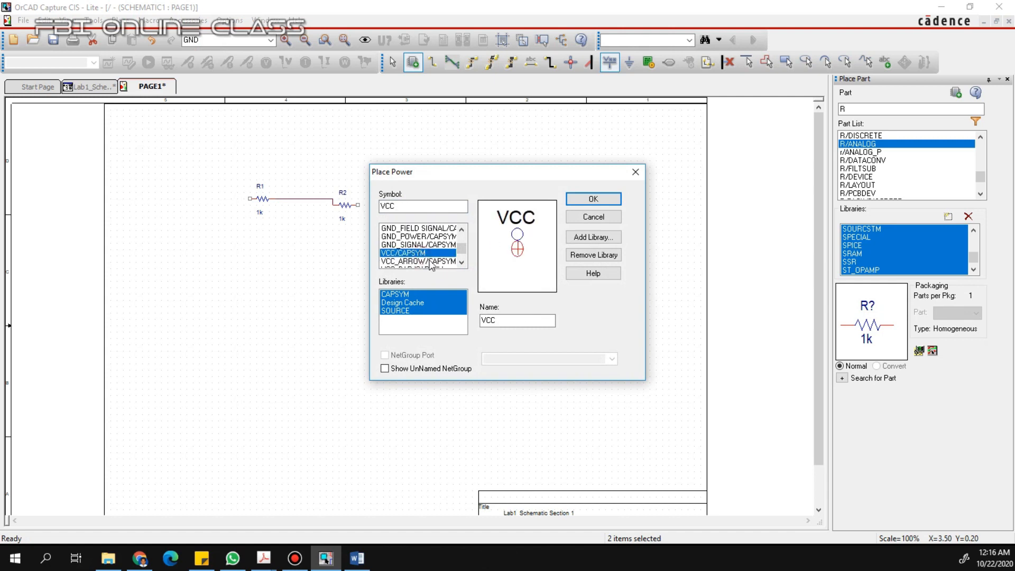
pyautogui.press('Down')
pyautogui.press('Up')
pyautogui.press('Down')
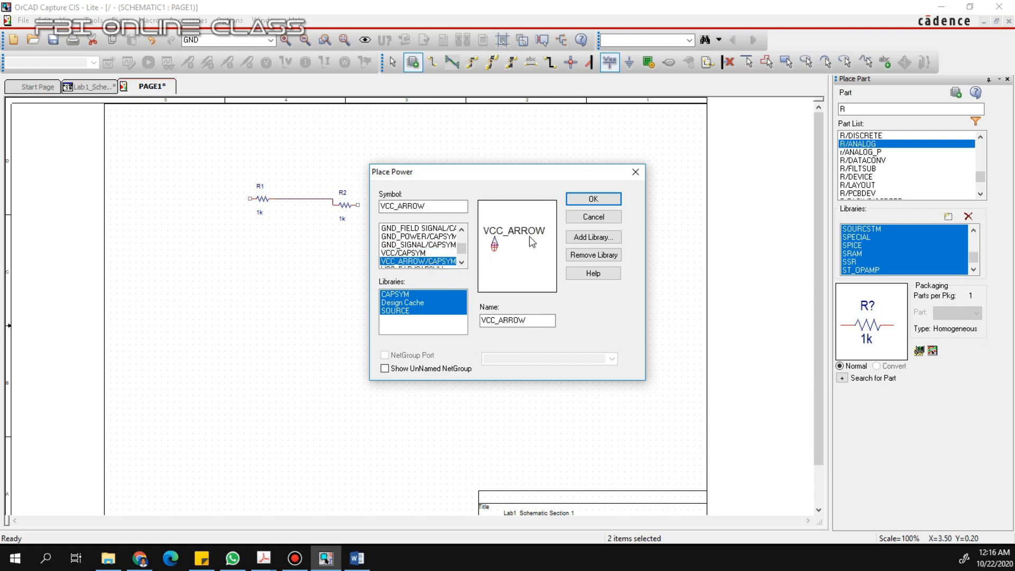
# - Place the VCC_ARROW power symbol above and to the left of R1 and end placement
pyautogui.click(592, 199)
pyautogui.click(205, 188)
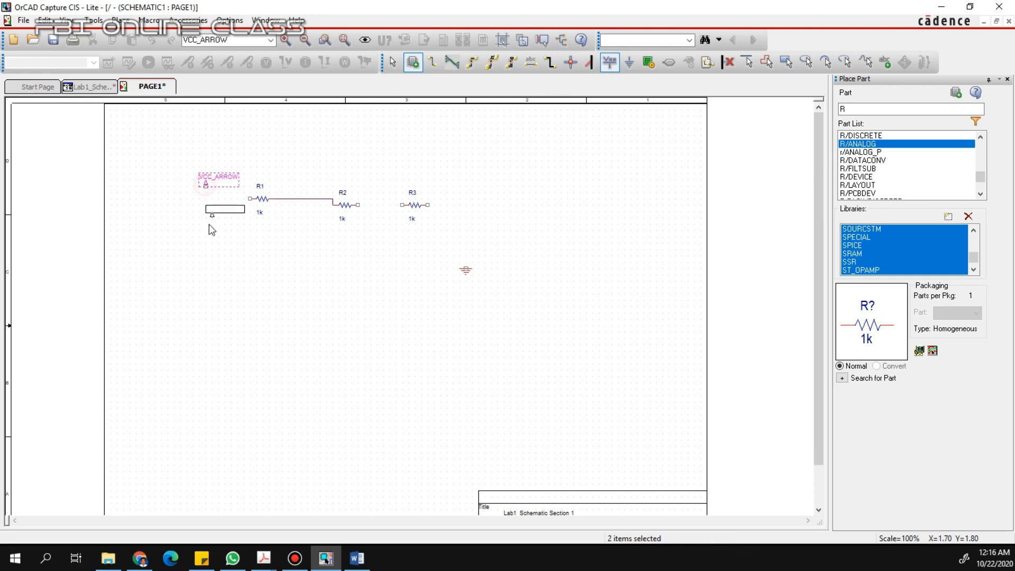
pyautogui.rightClick(211, 231)
pyautogui.click(232, 237)
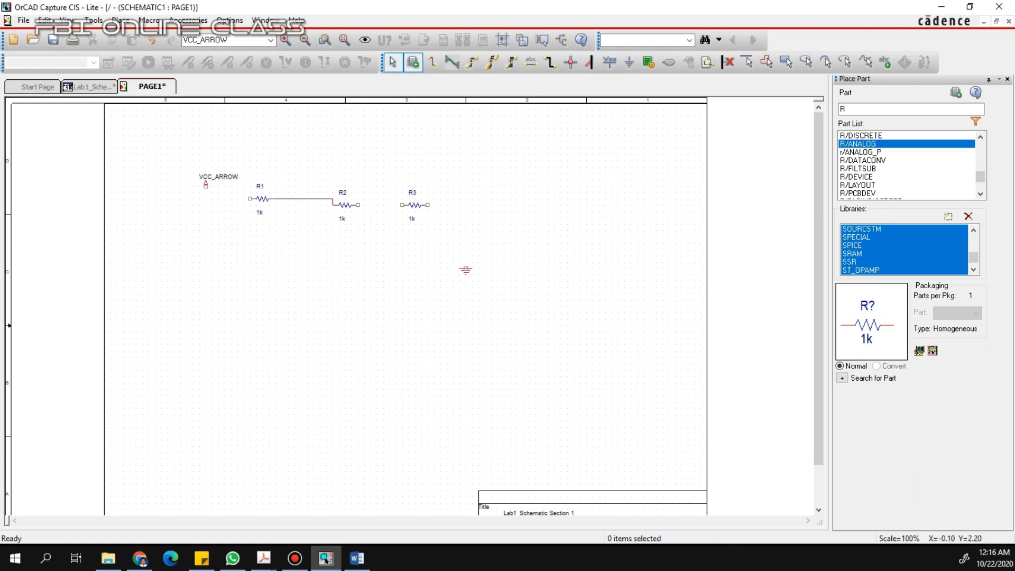
# - Check the reference schematic in the Lab 1 instruction PDF and search the part list for lm7805
pyautogui.hotkey('alt', 'Tab')
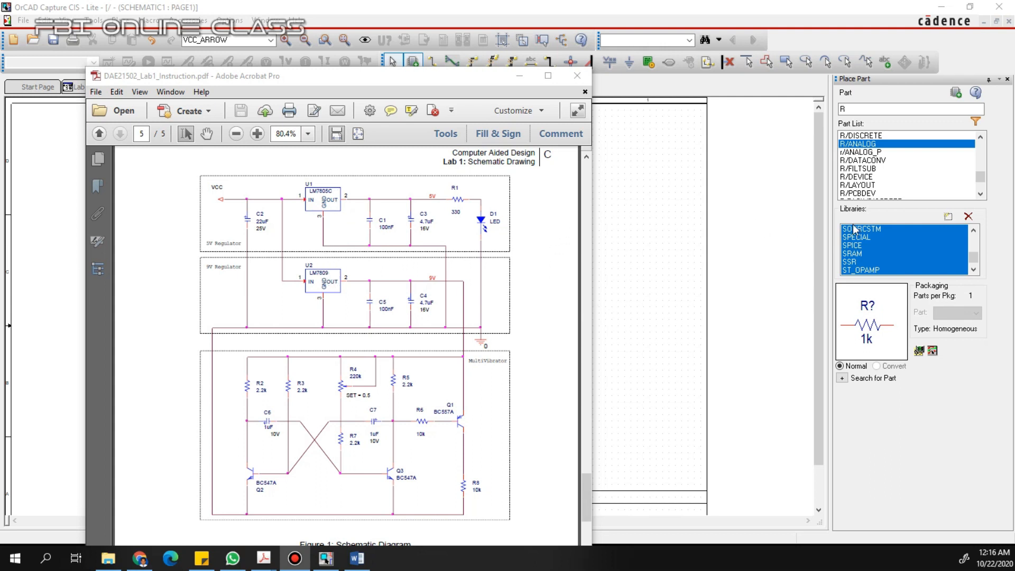
pyautogui.moveTo(421, 79); pyautogui.dragTo(0, 101)
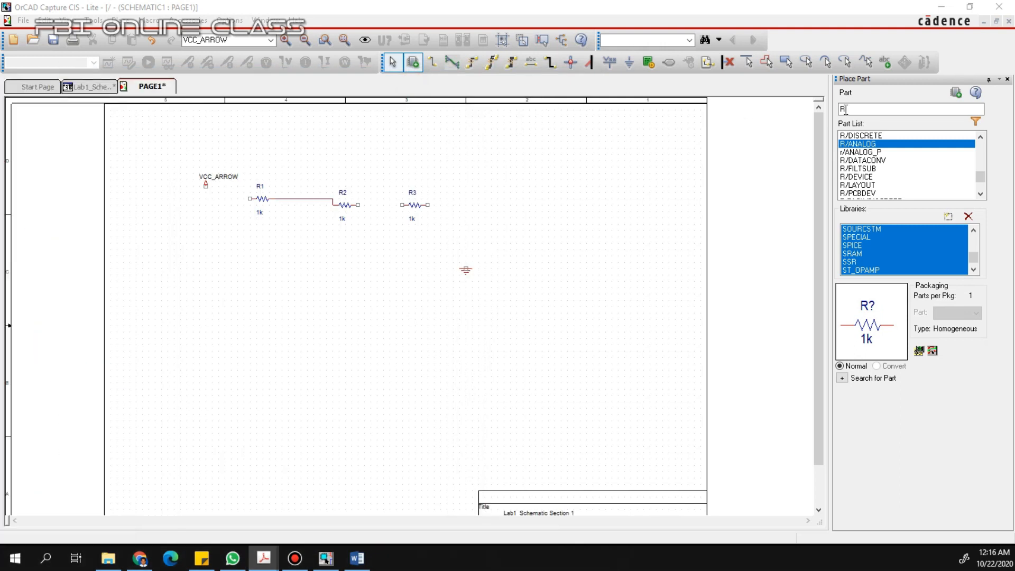
pyautogui.click(859, 239)
pyautogui.hotkey('ctrl', 'a')
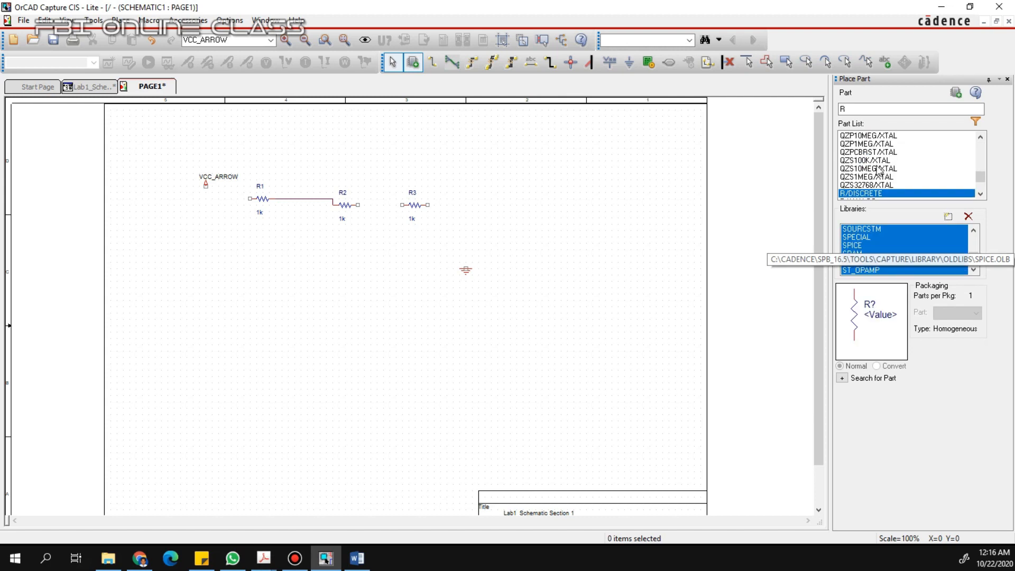
pyautogui.moveTo(860, 108); pyautogui.dragTo(814, 111)
pyautogui.write('lm')
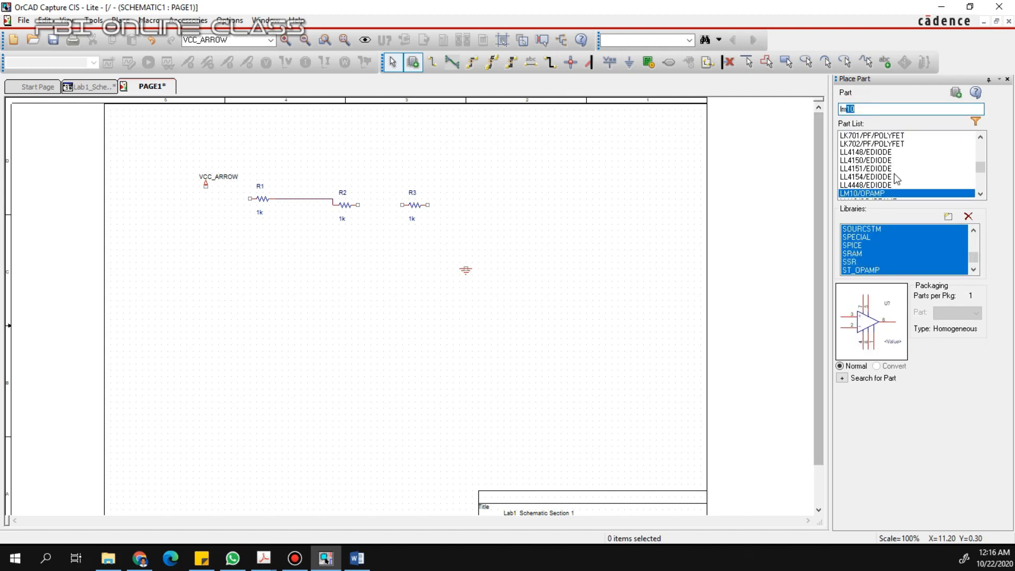
pyautogui.write('7805')
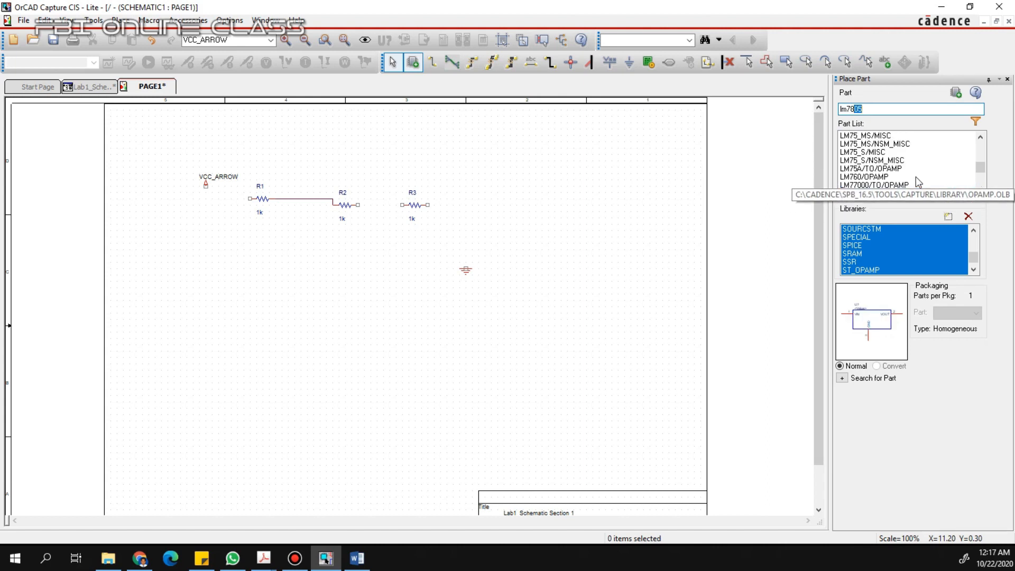
# - Compare the LM7805 variants, place one LM7805C/OPAMP regulator above R2, and end placement
pyautogui.scroll(-2, 975, 196)
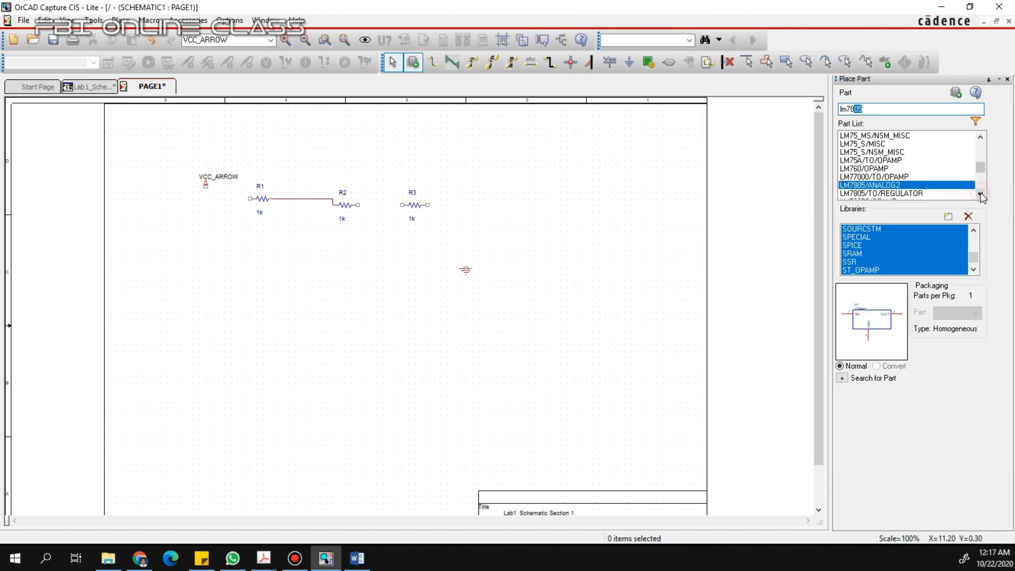
pyautogui.click(898, 176)
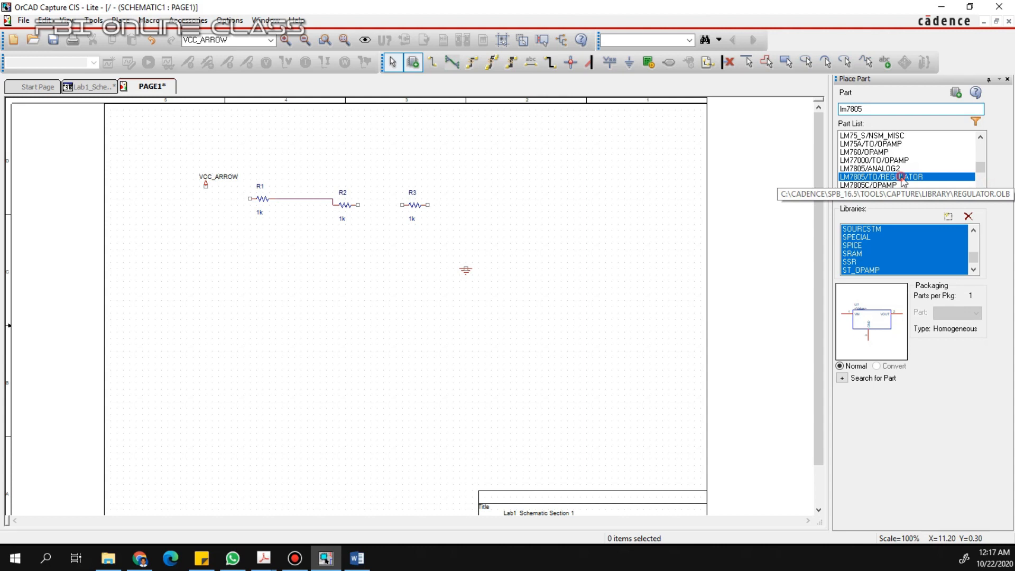
pyautogui.click(899, 185)
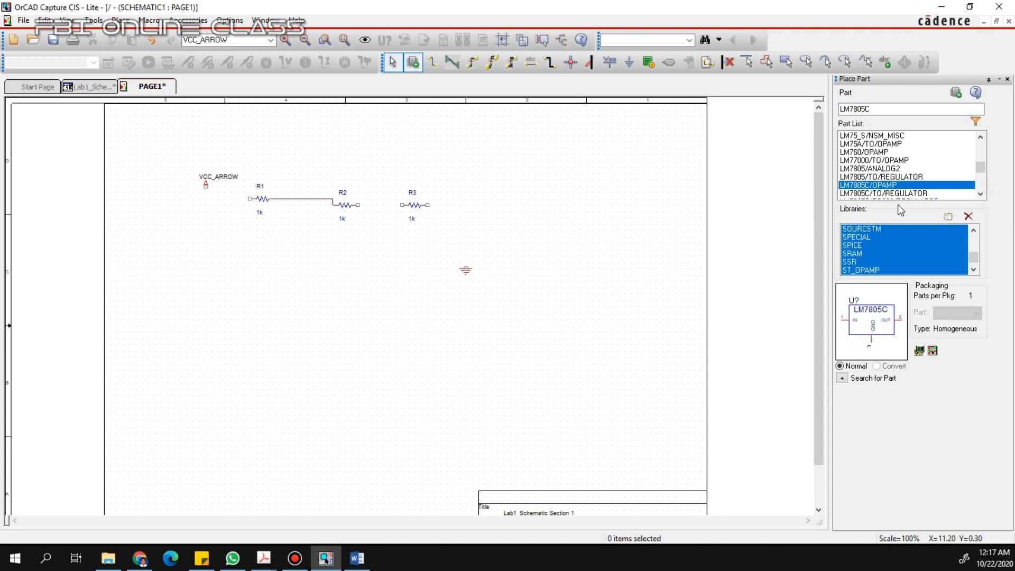
pyautogui.scroll(-1, 882, 180)
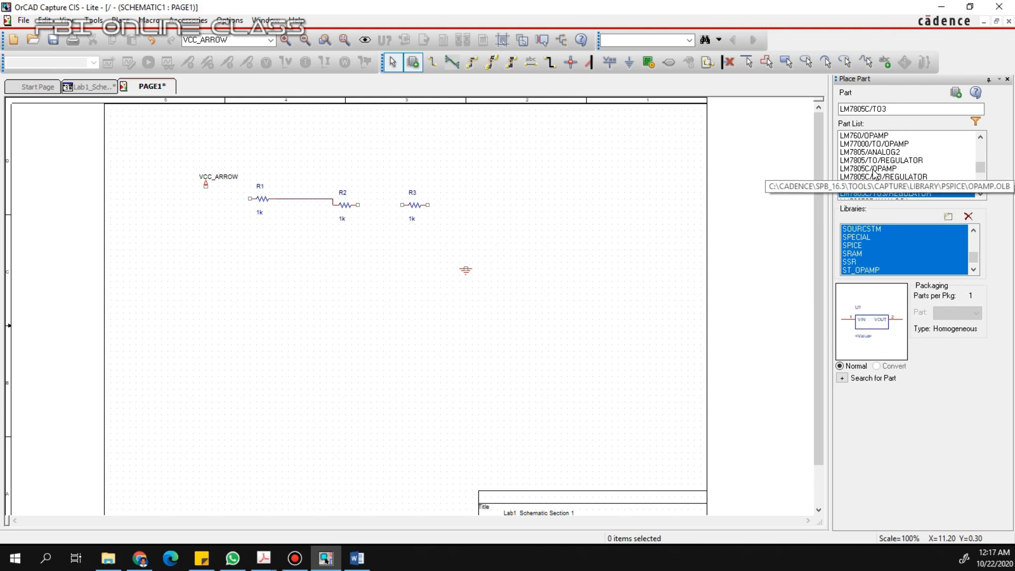
pyautogui.moveTo(879, 173); pyautogui.dragTo(346, 129)
pyautogui.rightClick(448, 159)
pyautogui.click(484, 167)
# - Browse the LM78xx entries and their previews in the part list, from LM7805C through LM7812C, for the second regulator
pyautogui.click(898, 176)
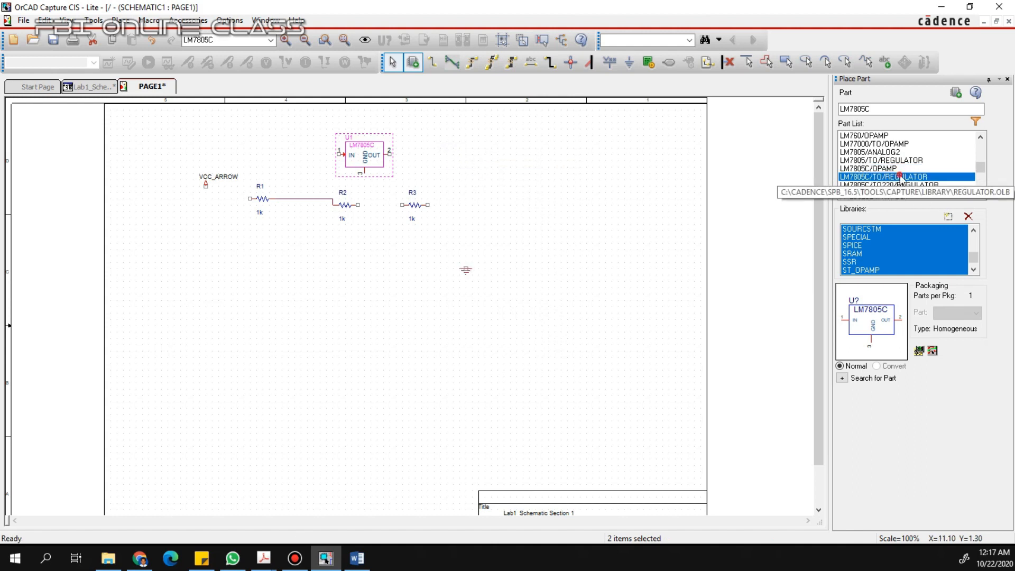
pyautogui.press('Down')
pyautogui.press('Down')
pyautogui.press('Down')
pyautogui.press('Down')
pyautogui.press('Down')
pyautogui.press('Down')
pyautogui.press('Down')
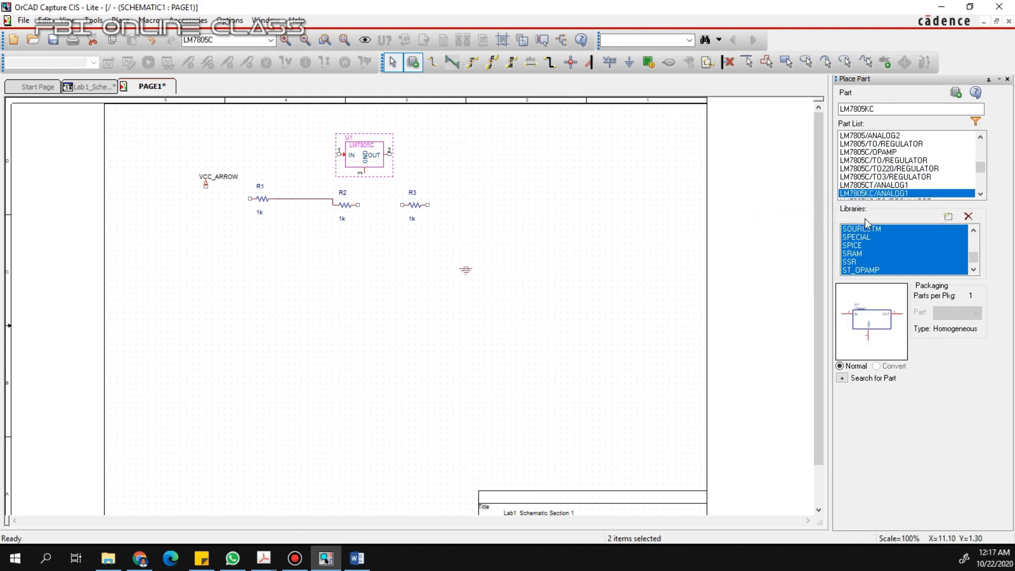
pyautogui.press('Down')
pyautogui.press('Down')
pyautogui.press('Down')
pyautogui.press('Down')
pyautogui.press('Down')
pyautogui.press('Down')
pyautogui.press('Down')
pyautogui.press('Down')
pyautogui.press('Down')
pyautogui.press('Down')
pyautogui.press('Down')
pyautogui.press('Down')
pyautogui.press('Down')
pyautogui.press('Down')
pyautogui.press('Down')
pyautogui.press('Up')
pyautogui.press('Up')
pyautogui.press('Up')
pyautogui.press('Up')
pyautogui.press('Up')
pyautogui.press('Up')
pyautogui.press('Up')
pyautogui.press('Up')
pyautogui.press('Up')
pyautogui.press('Up')
pyautogui.press('Up')
pyautogui.press('Up')
pyautogui.press('Up')
pyautogui.press('Up')
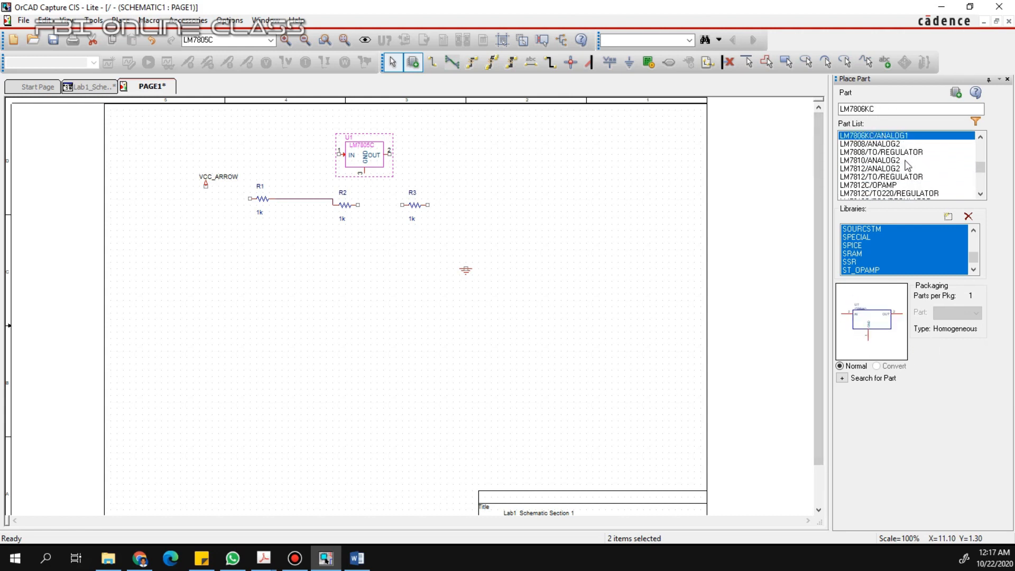
pyautogui.press('Down')
pyautogui.press('Down')
pyautogui.press('Up')
pyautogui.press('Up')
pyautogui.press('Up')
pyautogui.press('Down')
pyautogui.press('Down')
pyautogui.press('Down')
pyautogui.press('Down')
pyautogui.press('Down')
pyautogui.press('Down')
pyautogui.press('Down')
pyautogui.press('Down')
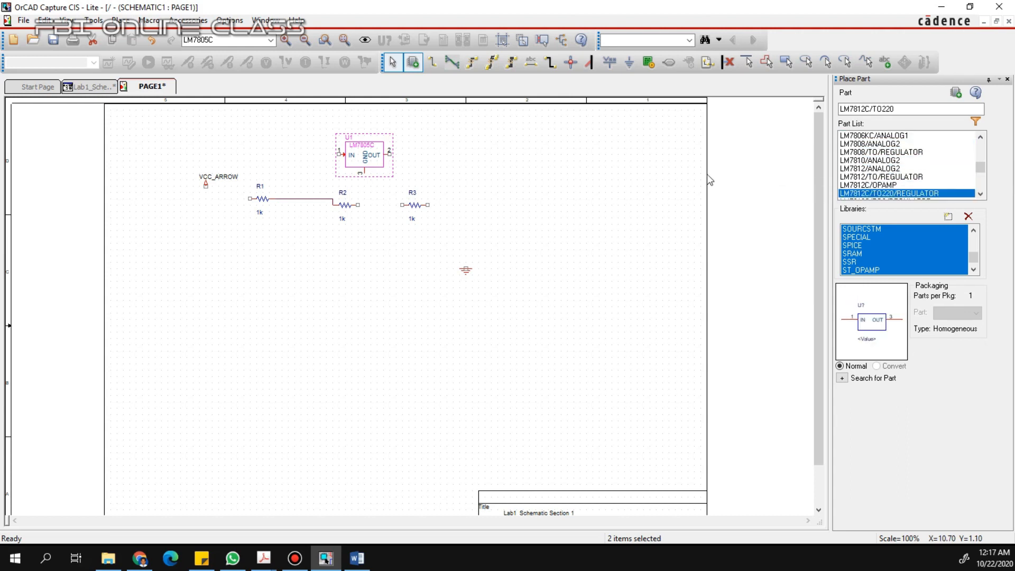
pyautogui.click(866, 153)
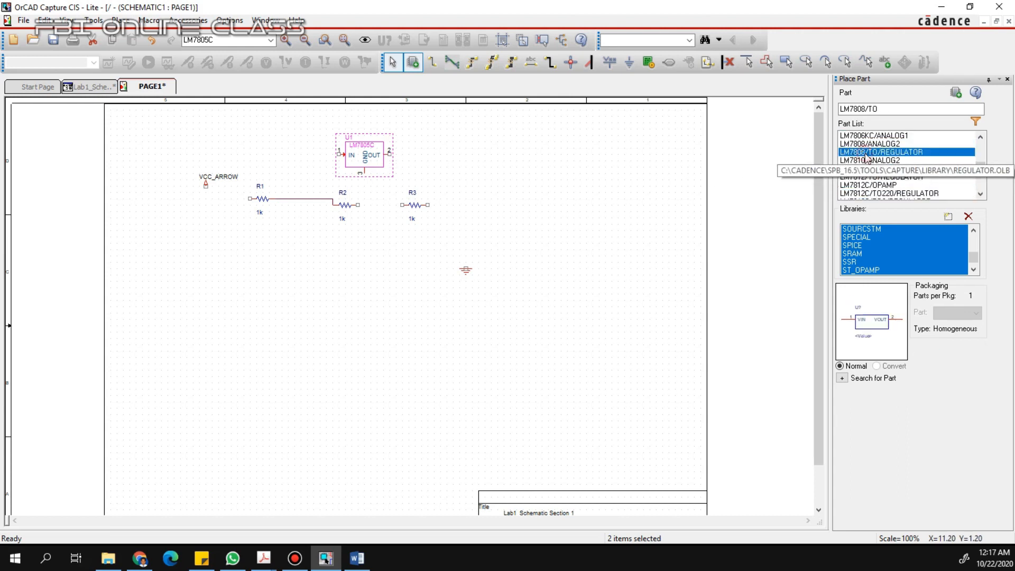
pyautogui.click(863, 161)
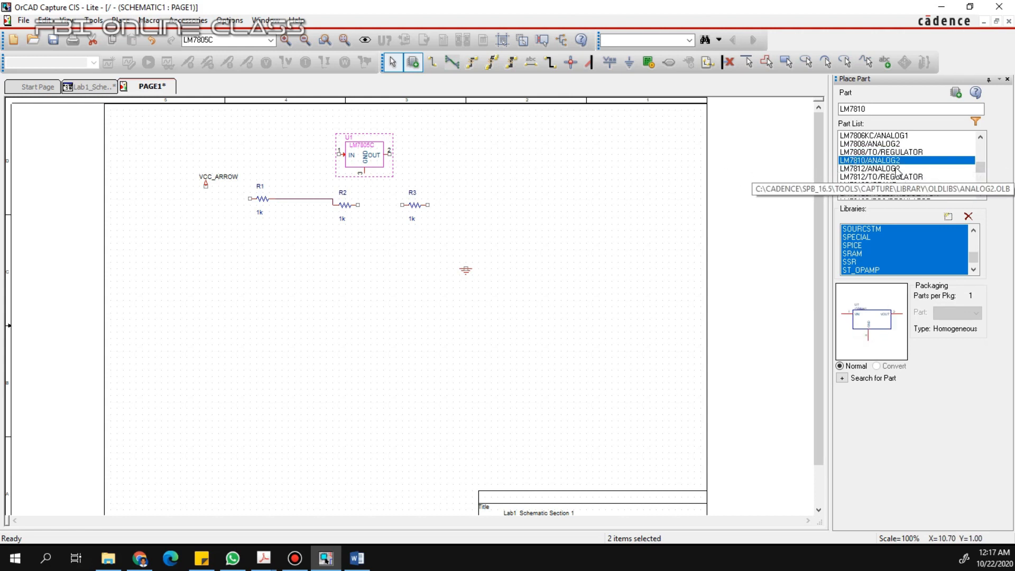
# - Return to LM7805C/OPAMP, place a second regulator below R2, and end placement
pyautogui.press('Up')
pyautogui.press('Up')
pyautogui.press('Up')
pyautogui.press('Up')
pyautogui.press('Up')
pyautogui.press('Up')
pyautogui.press('Up')
pyautogui.press('Up')
pyautogui.press('Up')
pyautogui.press('Up')
pyautogui.press('Up')
pyautogui.press('Up')
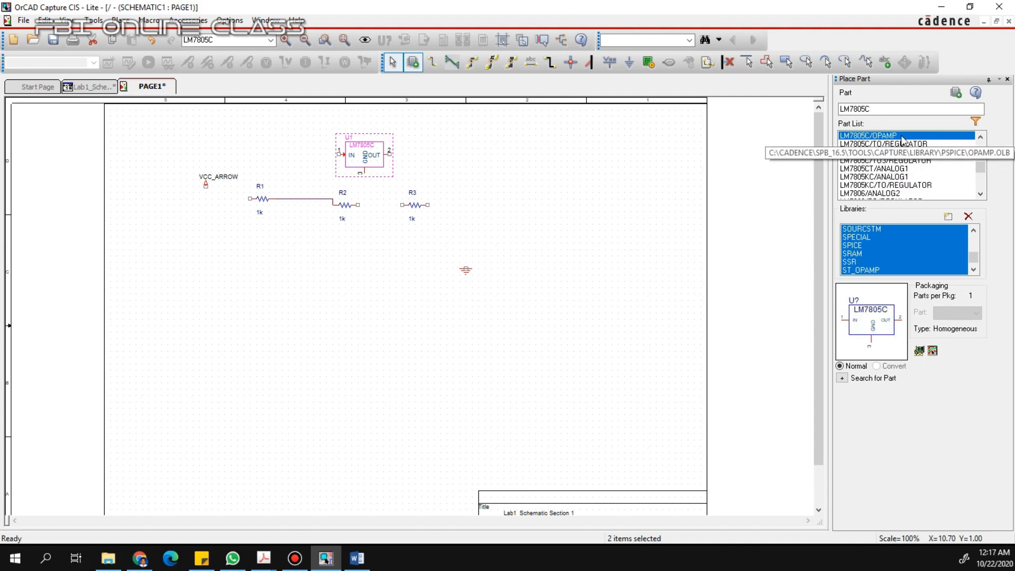
pyautogui.doubleClick(901, 138)
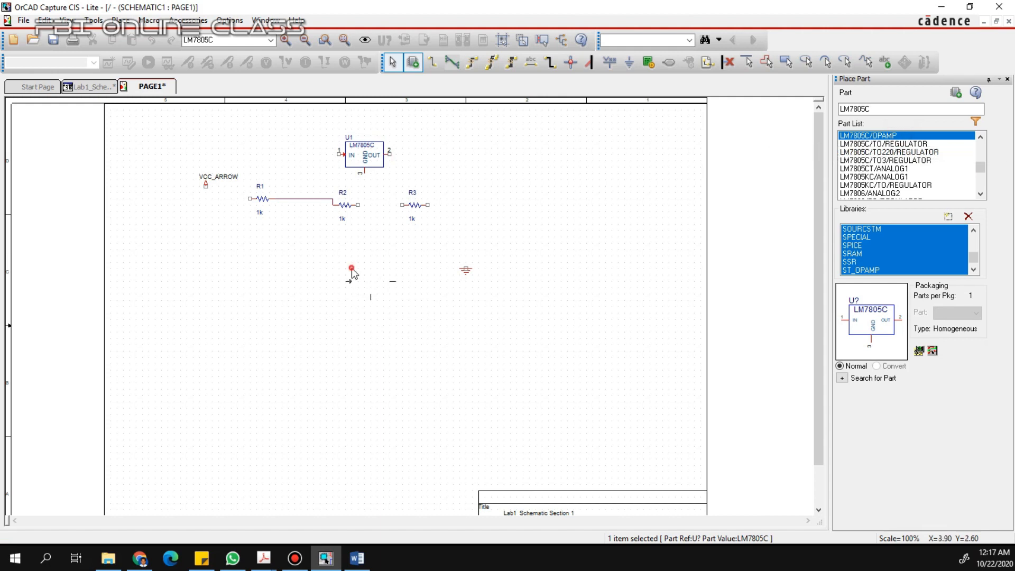
pyautogui.rightClick(209, 302)
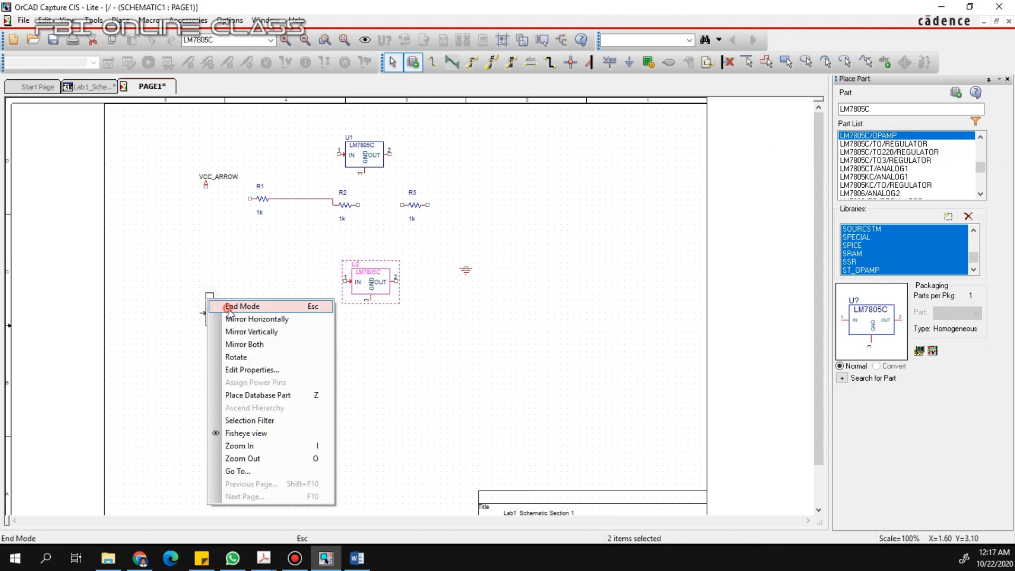
pyautogui.click(228, 306)
pyautogui.click(400, 347)
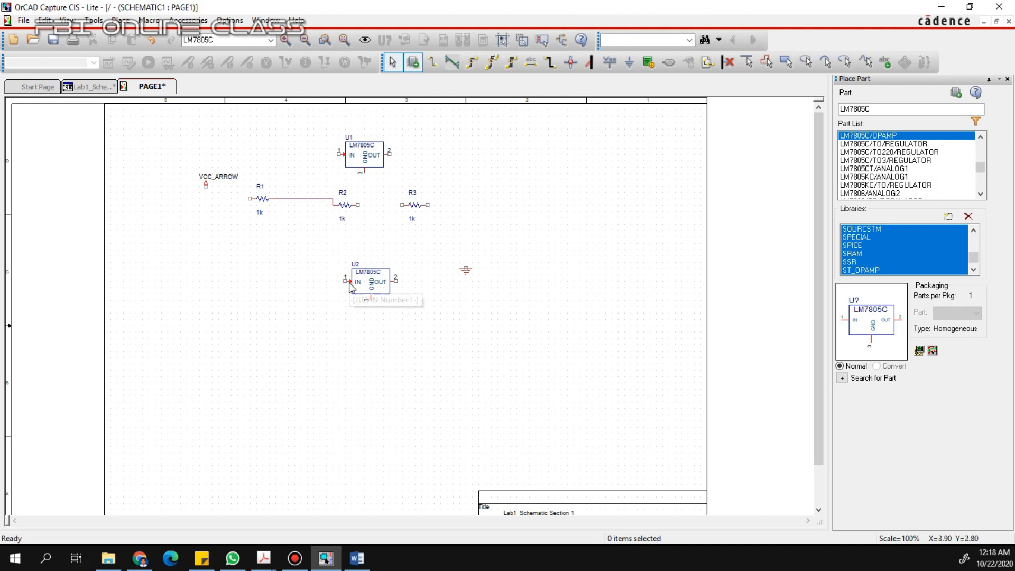
# - Place one LM7805C/TO part from the REGULATOR library to the right of U1 and end placement
pyautogui.click(904, 144)
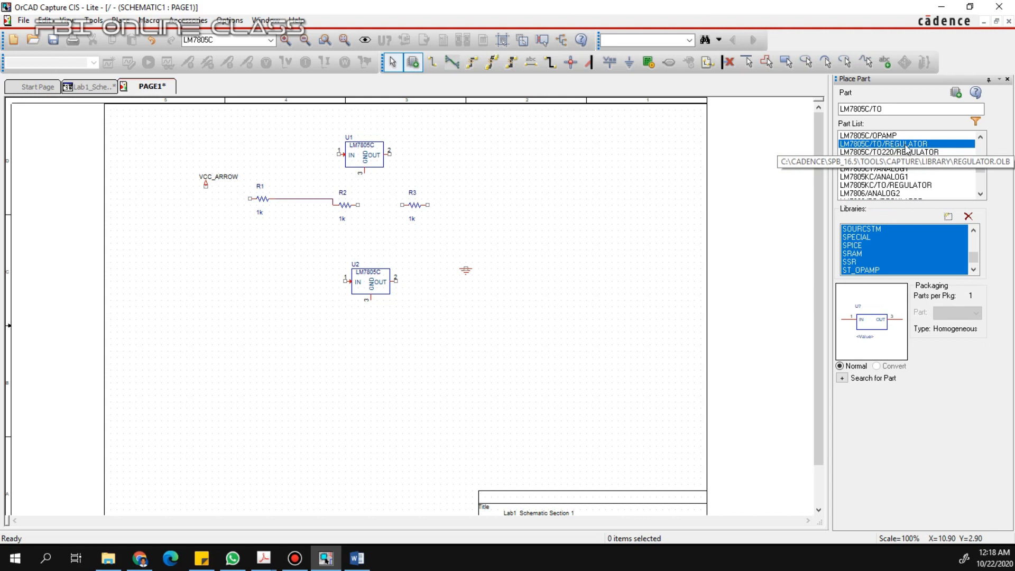
pyautogui.press('BackSpace')
pyautogui.press('BackSpace')
pyautogui.press('BackSpace')
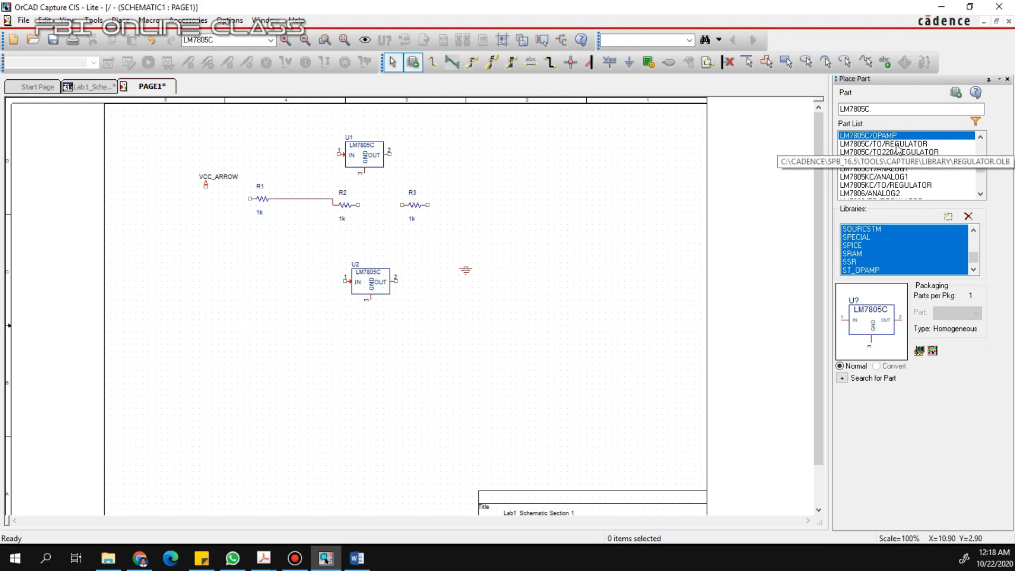
pyautogui.click(897, 144)
pyautogui.doubleClick(896, 145)
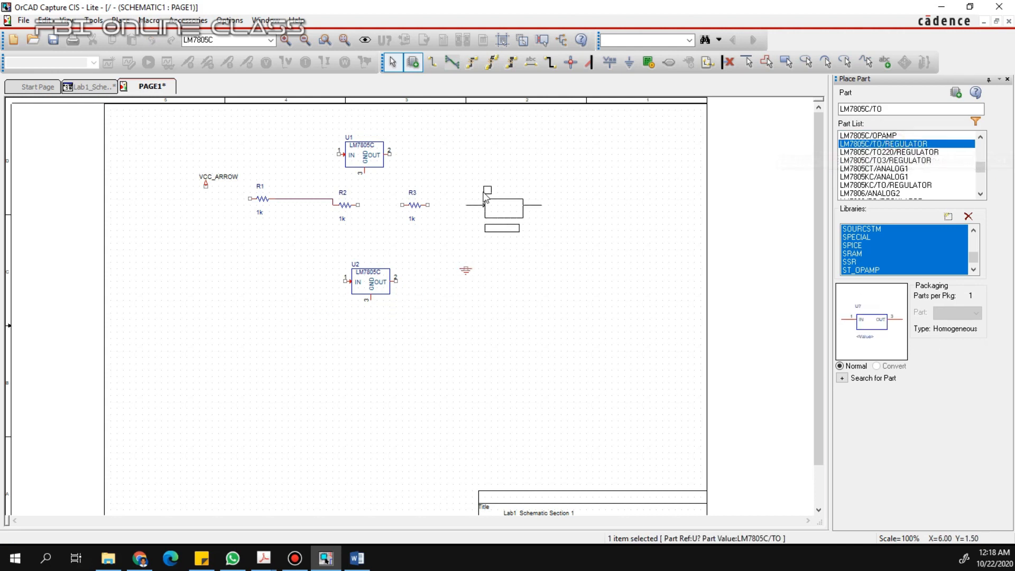
pyautogui.click(482, 162)
pyautogui.rightClick(561, 203)
pyautogui.click(579, 211)
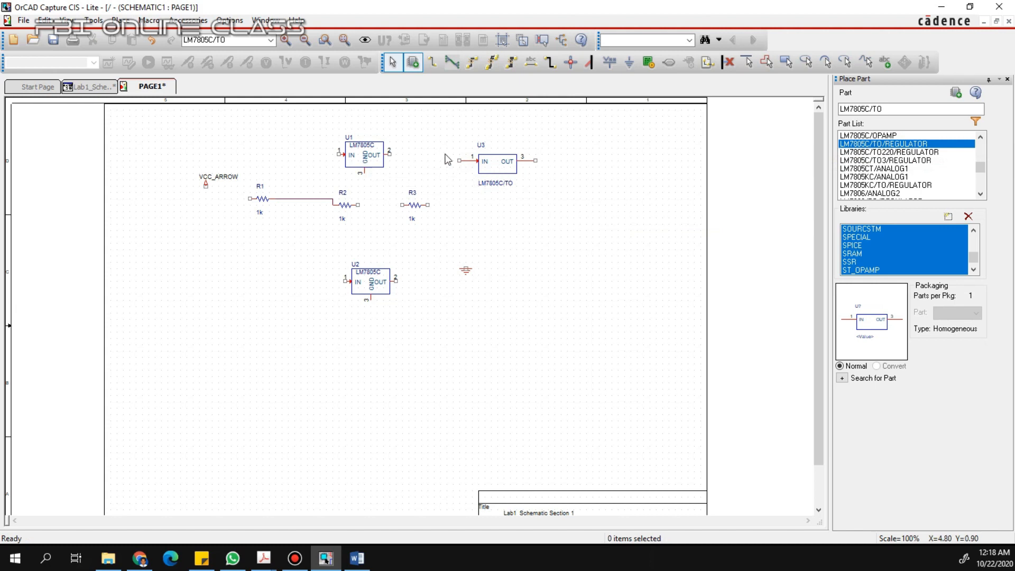
# - Move U3 closer to U1 so that their input and output pins line up
pyautogui.click(498, 168)
pyautogui.moveTo(498, 168); pyautogui.dragTo(454, 162)
pyautogui.click(526, 173)
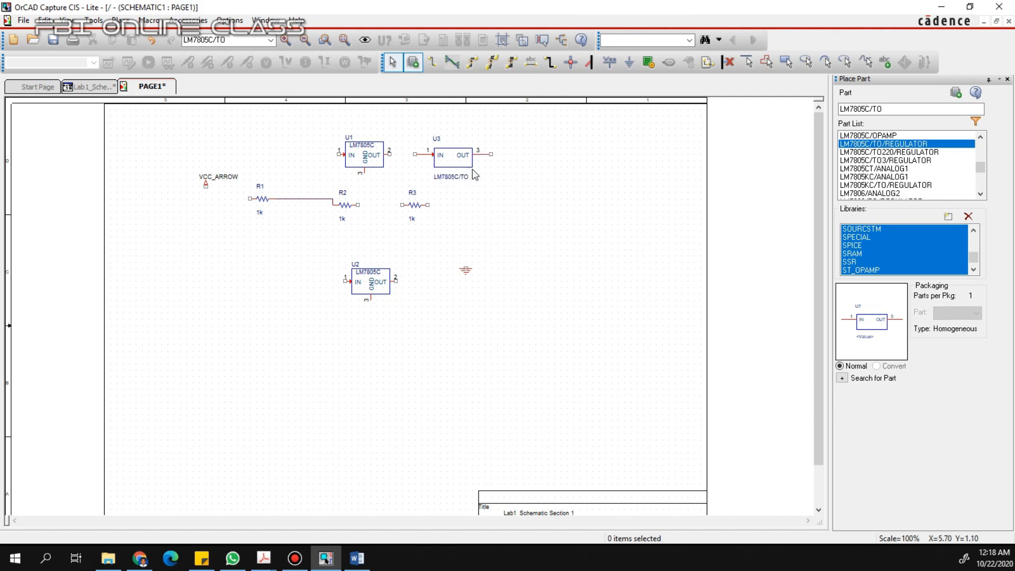
# - Open the LM7805C/TO regulator U3 for part editing
pyautogui.click(458, 159)
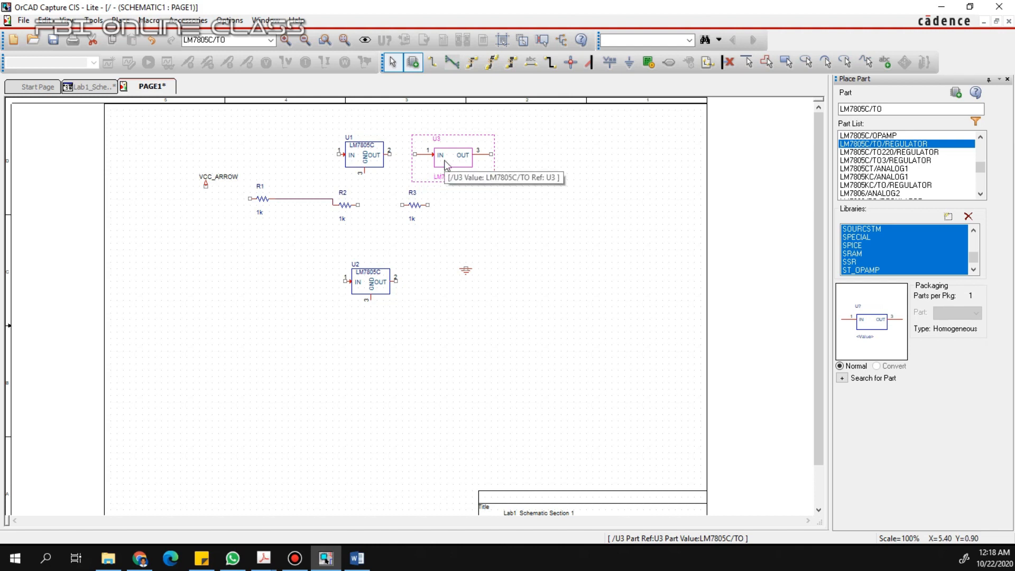
pyautogui.click(589, 165)
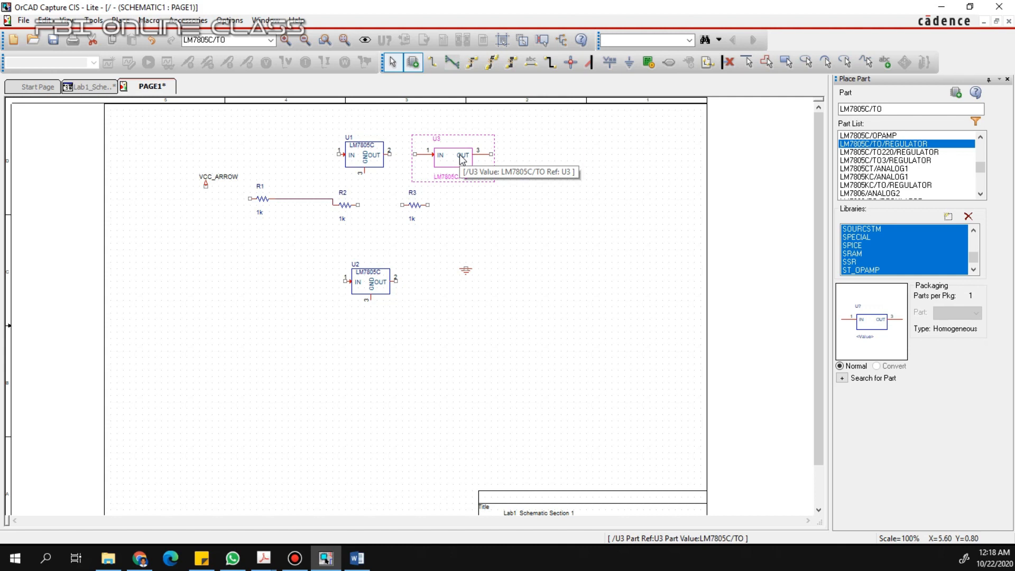
pyautogui.rightClick(474, 157)
pyautogui.click(498, 154)
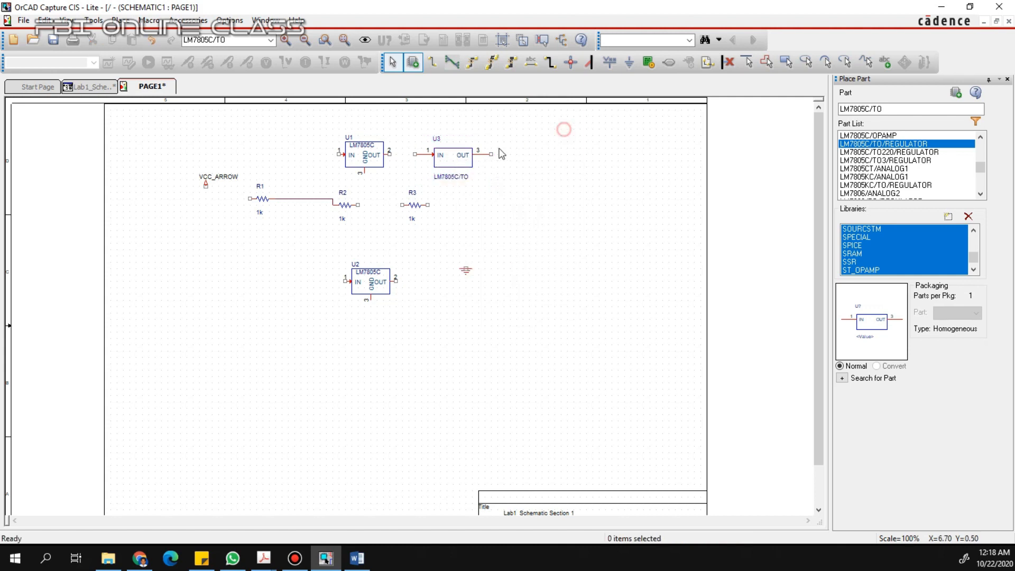
pyautogui.rightClick(449, 160)
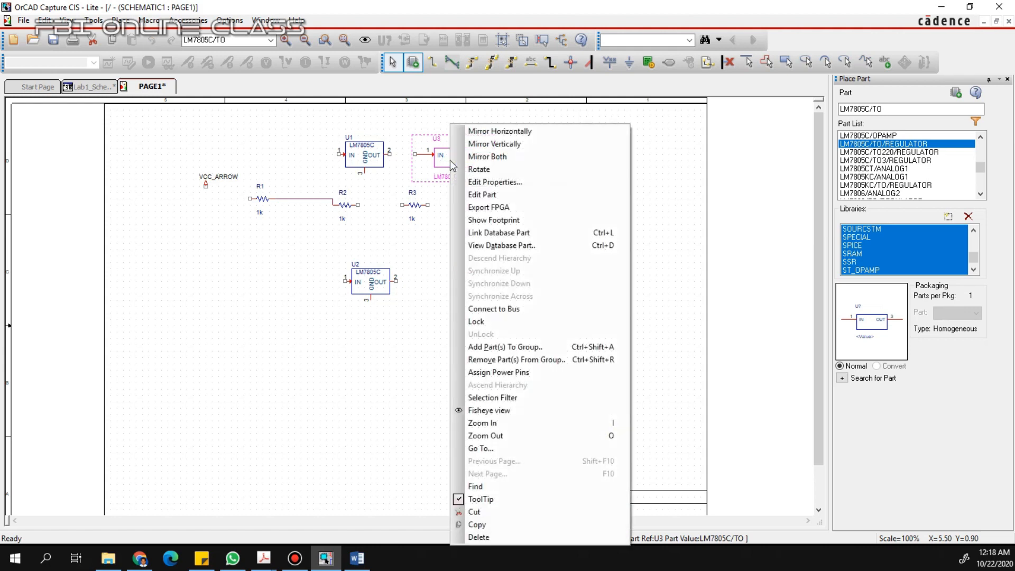
pyautogui.click(507, 195)
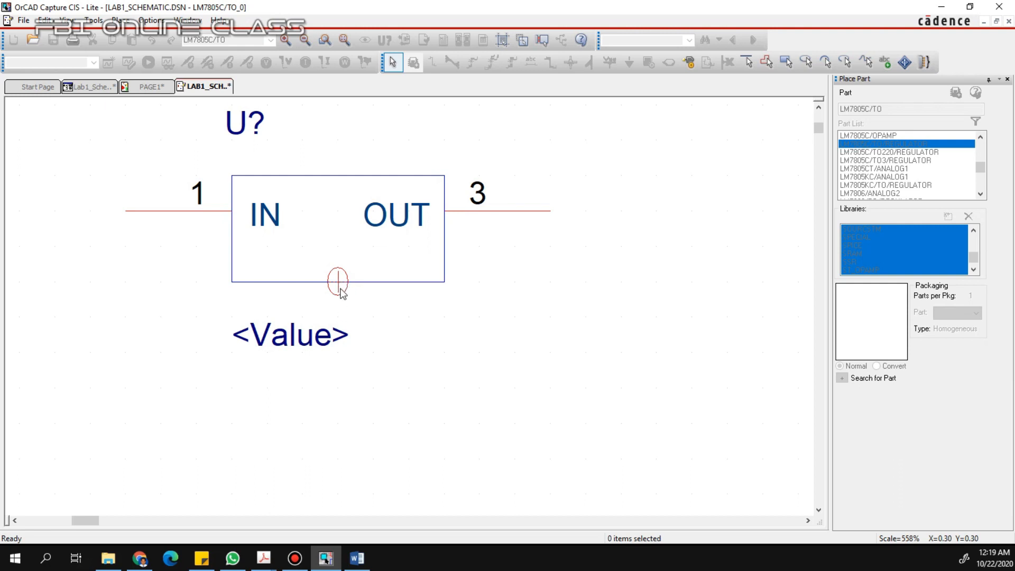
# - Change the shape of the regulator symbol's GND pin (pin 2) to Short and apply the pin properties
pyautogui.click(341, 288)
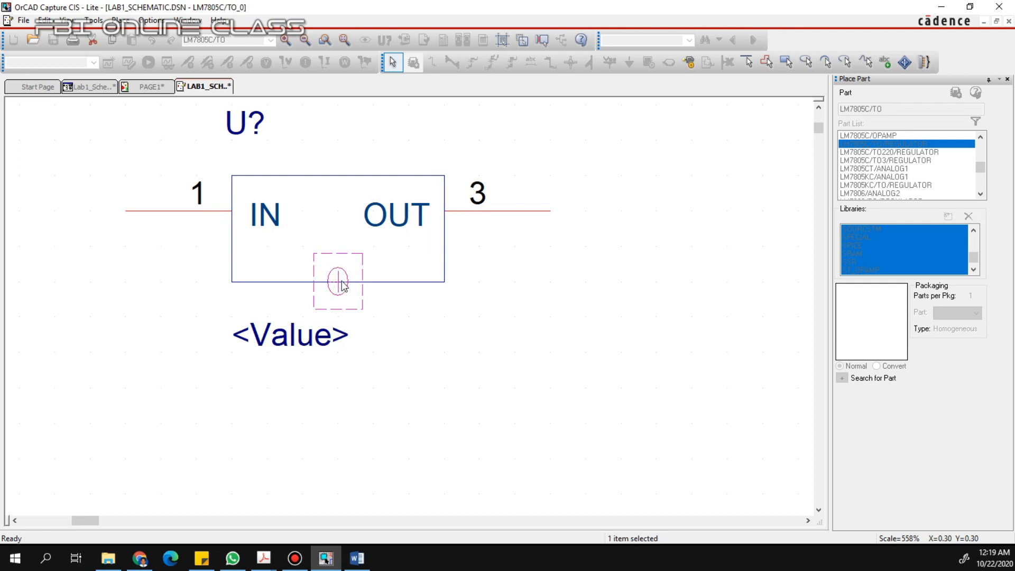
pyautogui.doubleClick(341, 288)
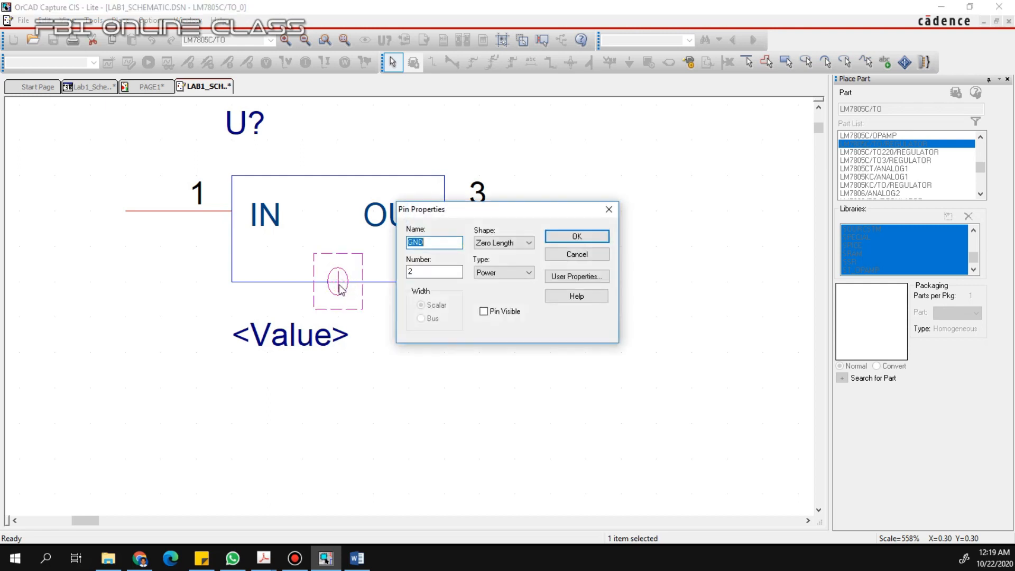
pyautogui.click(422, 242)
pyautogui.click(421, 272)
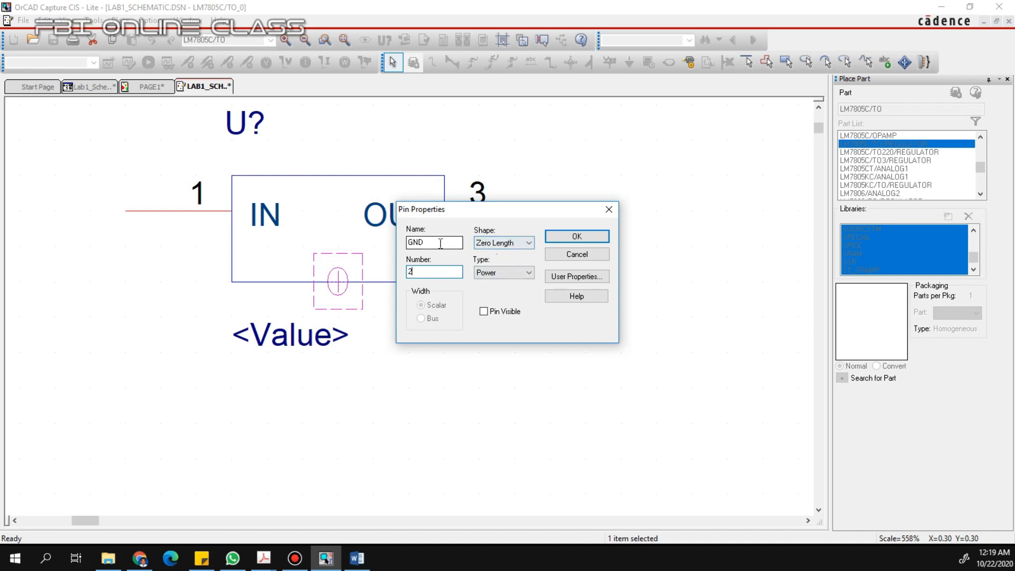
pyautogui.click(526, 243)
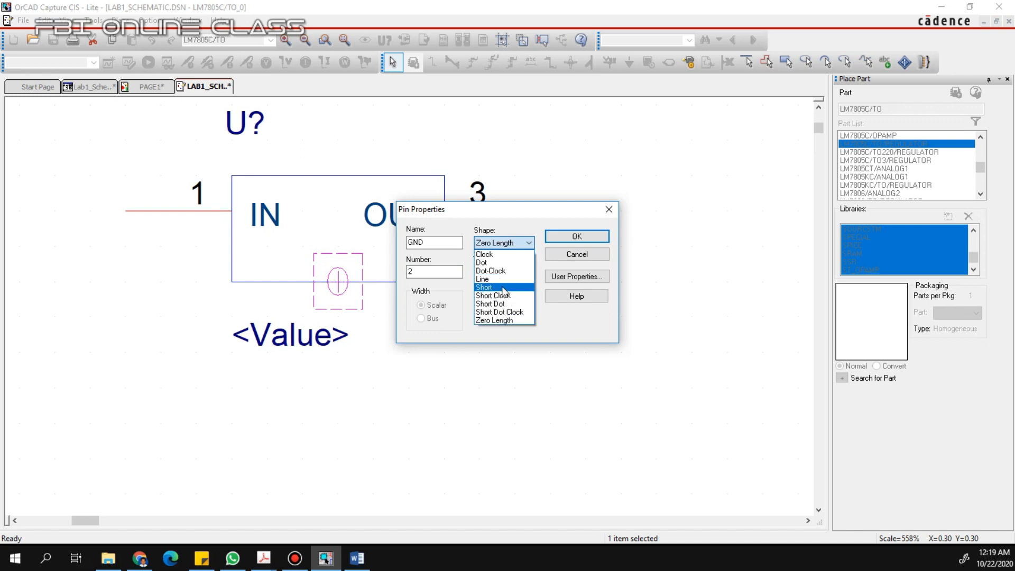
pyautogui.click(503, 289)
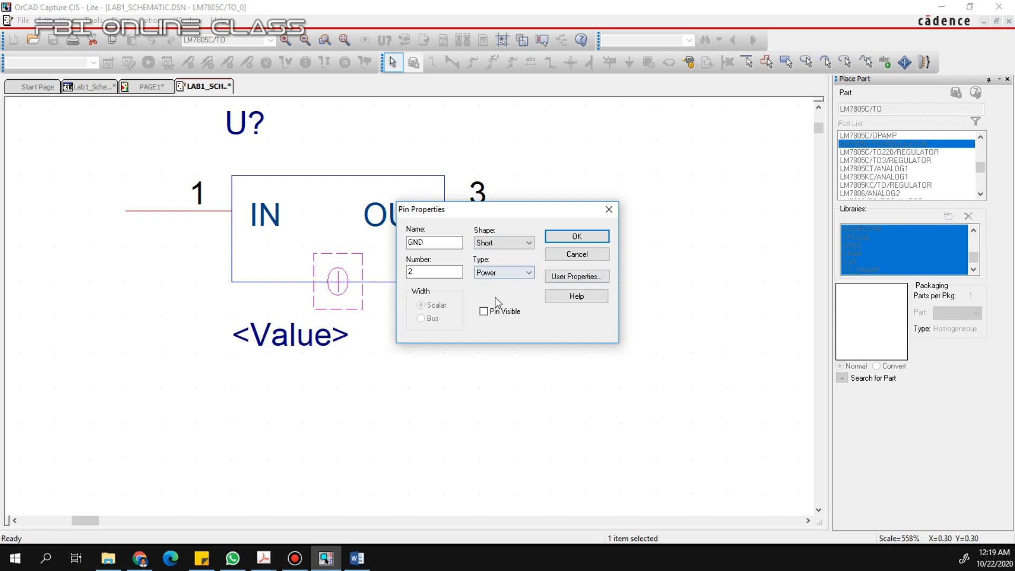
pyautogui.click(484, 312)
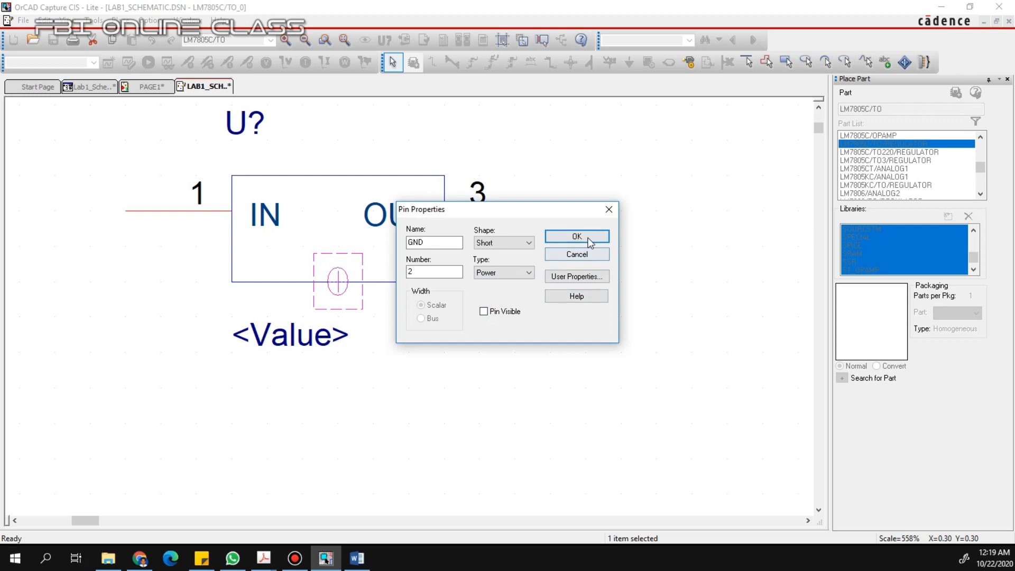
pyautogui.click(569, 234)
pyautogui.click(538, 271)
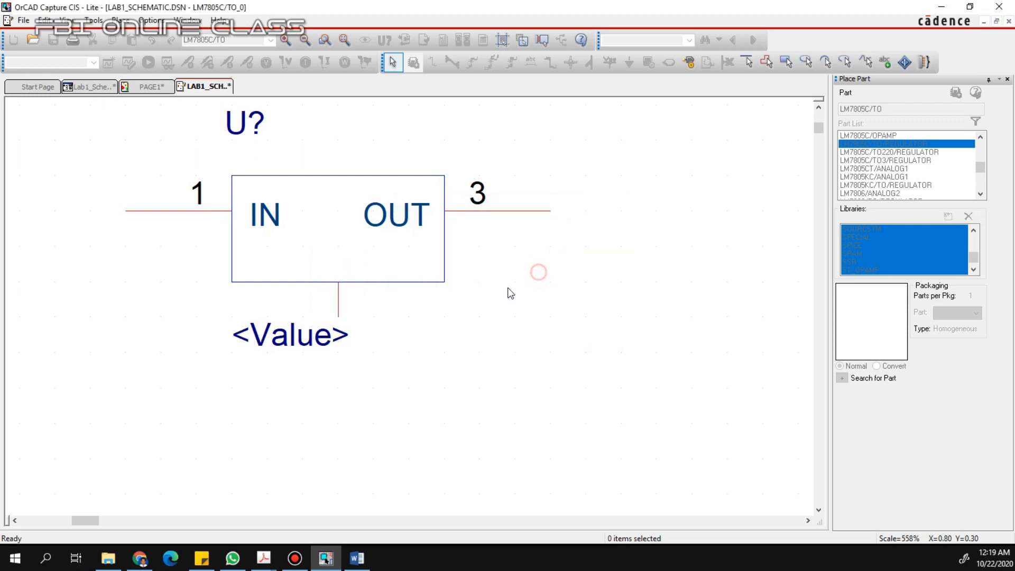
# - Make the regulator's GND pin visible and position its number 2 beside the pin line, clear of the value text
pyautogui.doubleClick(338, 300)
pyautogui.click(486, 313)
pyautogui.click(578, 238)
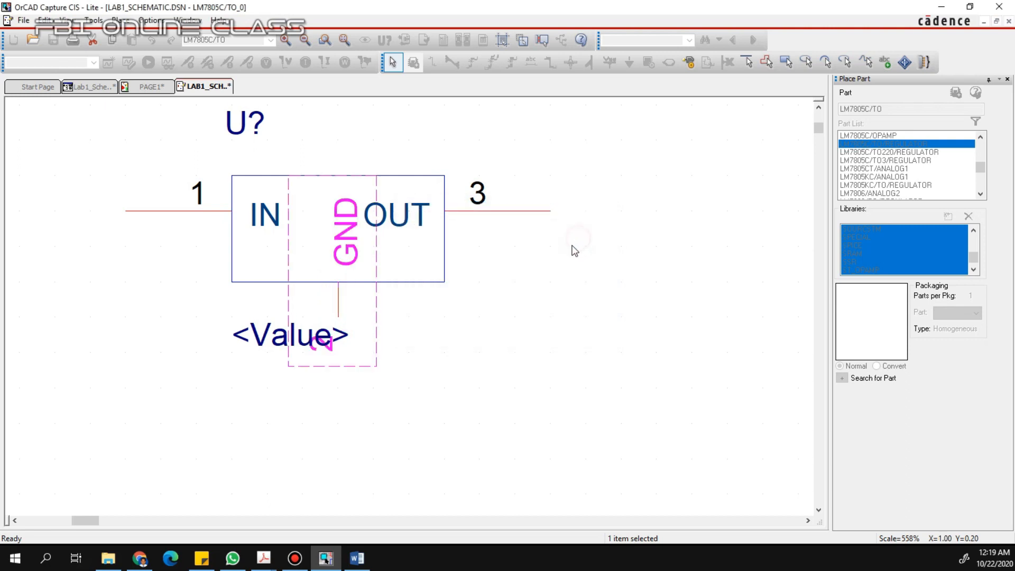
pyautogui.click(415, 341)
pyautogui.moveTo(328, 348)
pyautogui.mouseDown()
pyautogui.moveTo(374, 334)
pyautogui.moveTo(324, 338)
pyautogui.mouseUp()
pyautogui.click(386, 329)
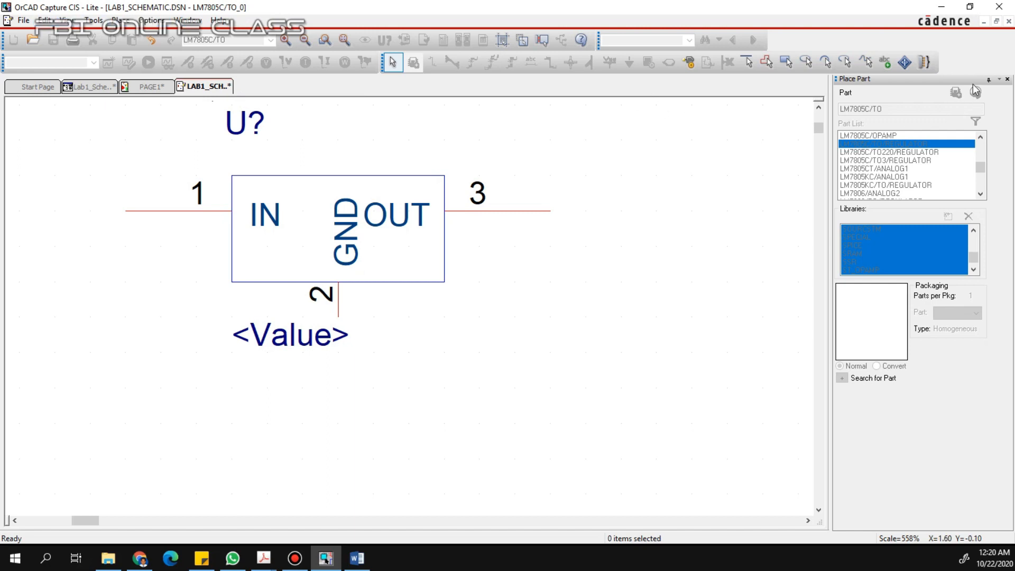
# - Close the LM7805C/TO part editor, updating all part instances and accepting the save of the entire design
pyautogui.rightClick(213, 89)
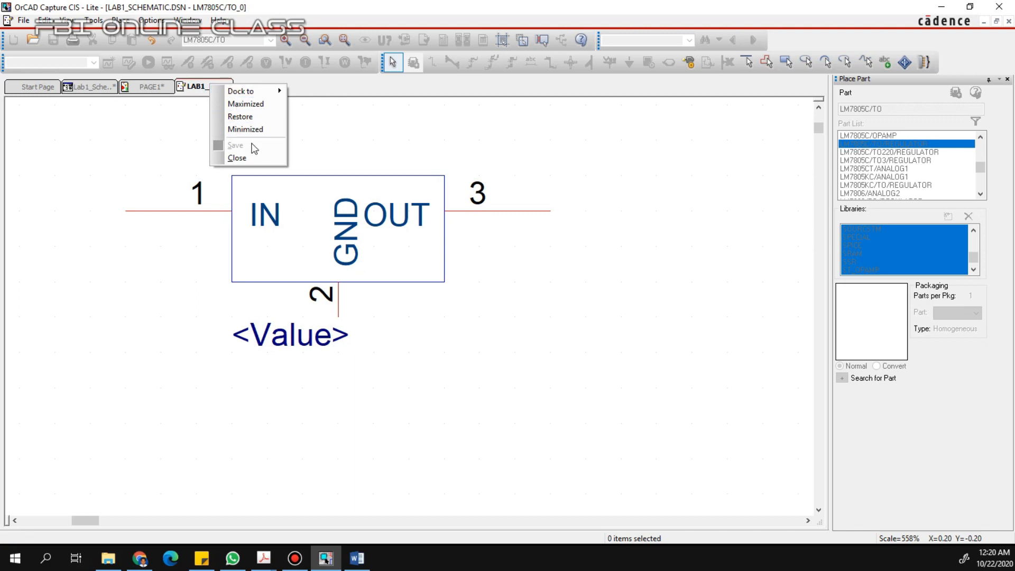
pyautogui.click(197, 87)
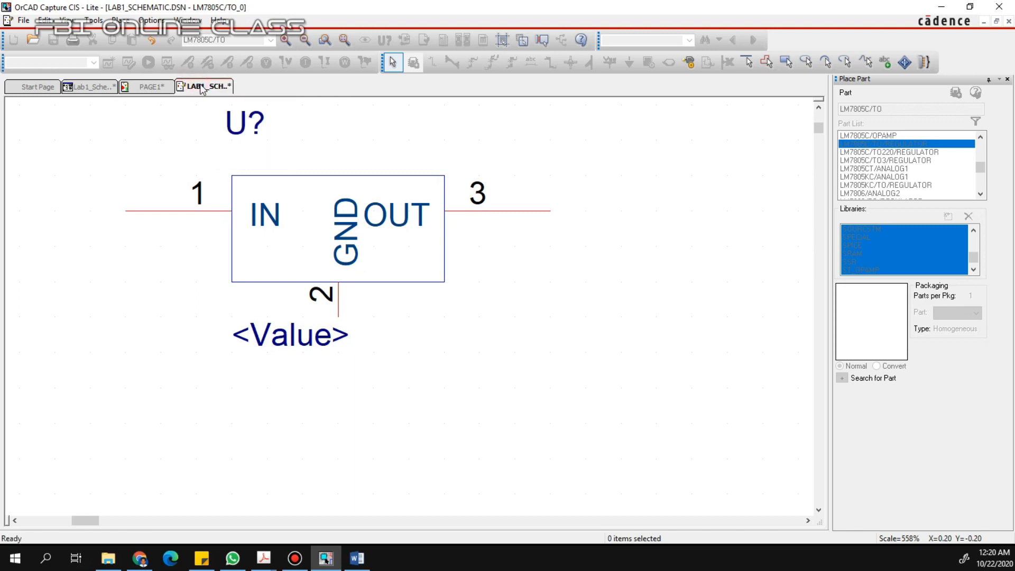
pyautogui.rightClick(203, 89)
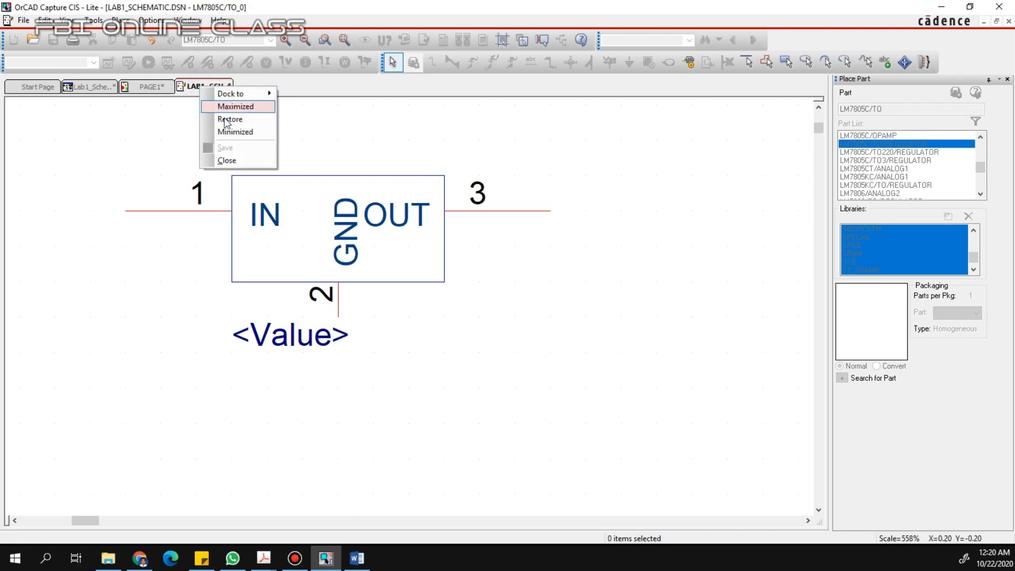
pyautogui.click(226, 162)
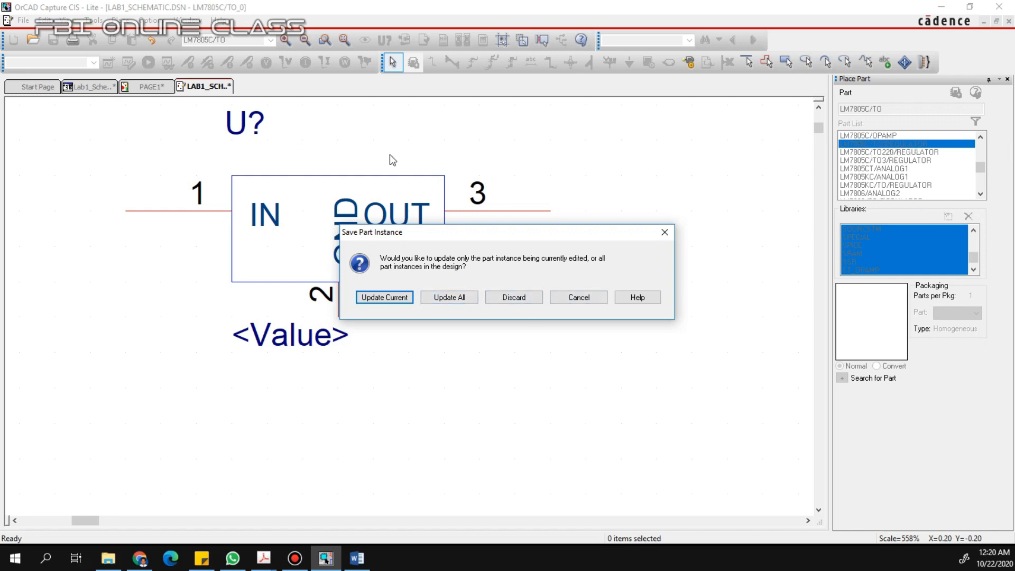
pyautogui.click(450, 298)
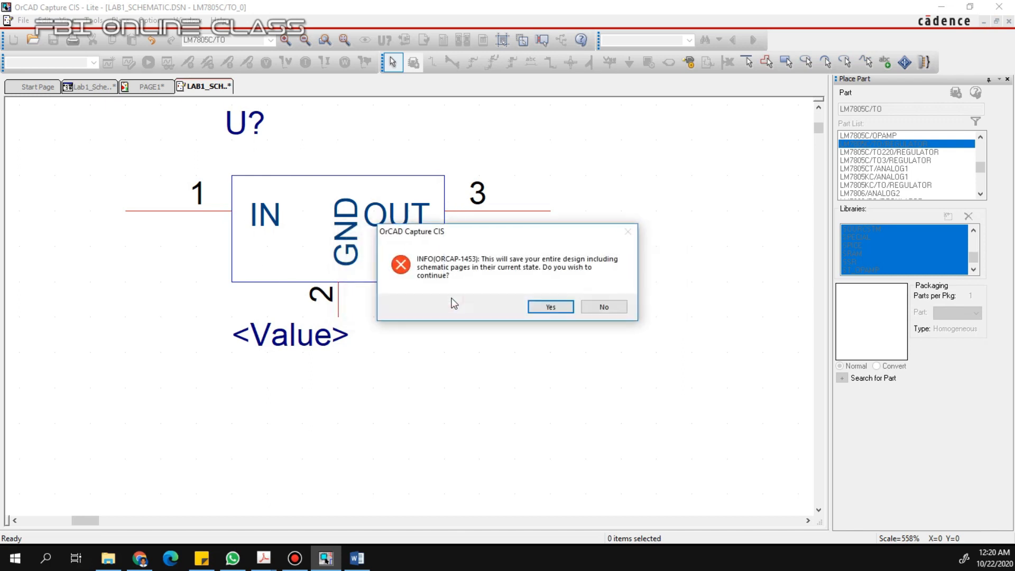
pyautogui.click(550, 308)
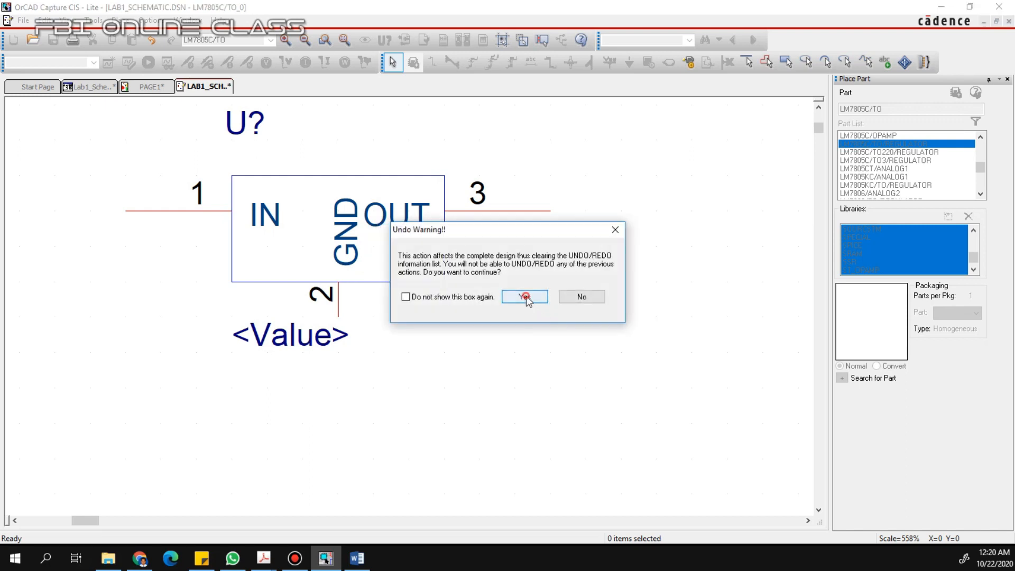
pyautogui.click(524, 296)
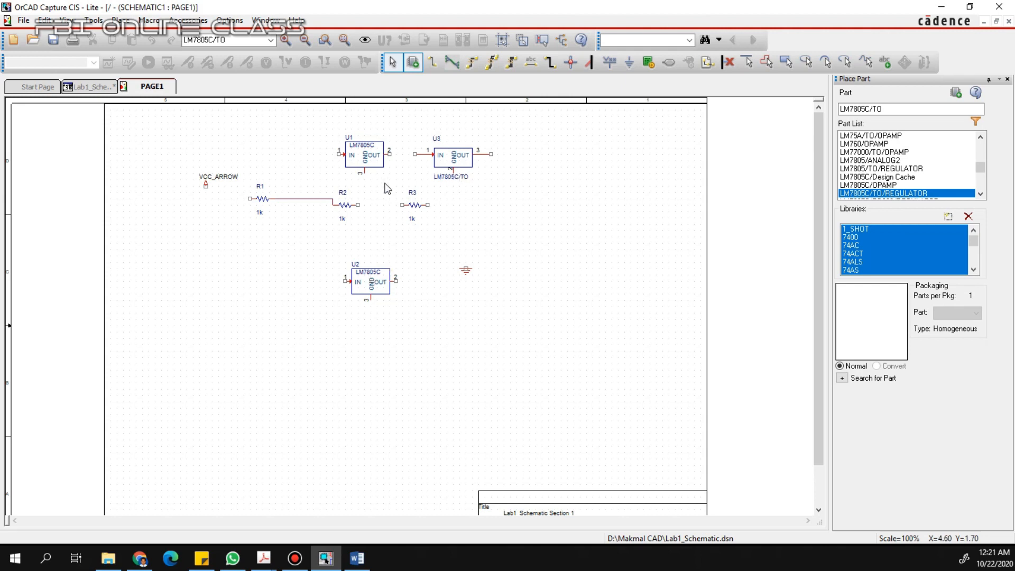
pyautogui.doubleClick(373, 274)
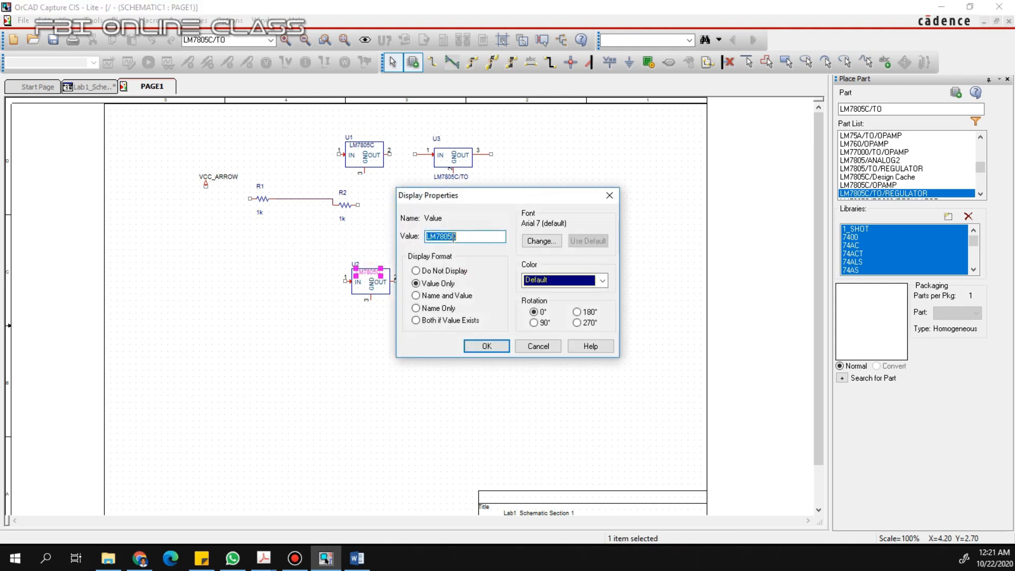
pyautogui.click(537, 346)
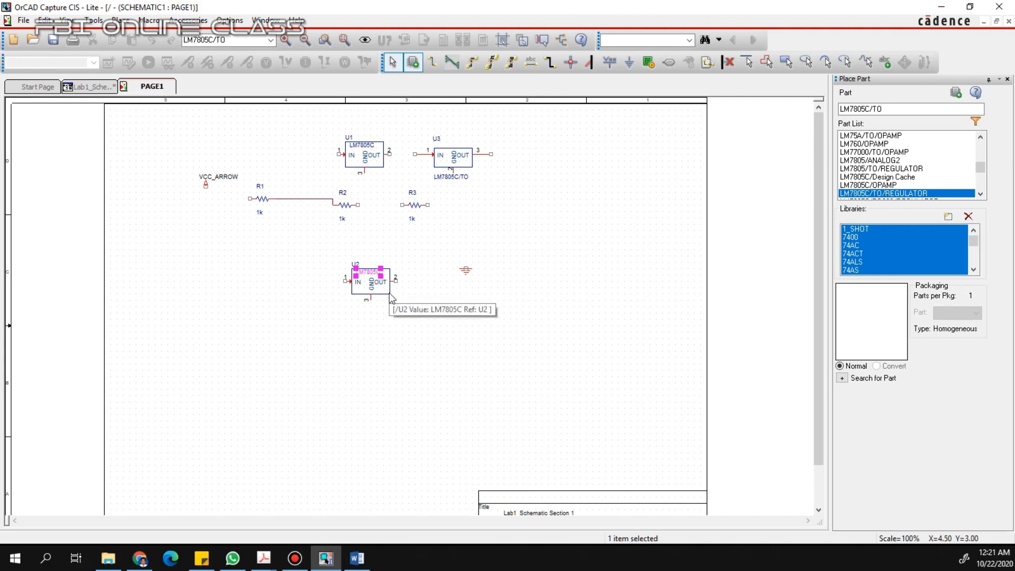
pyautogui.click(375, 286)
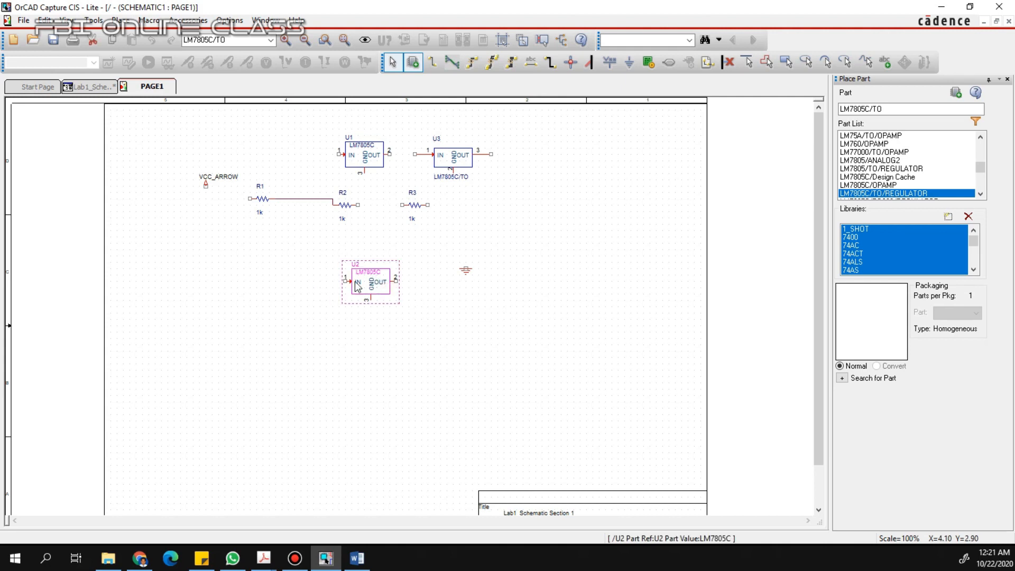
pyautogui.doubleClick(371, 296)
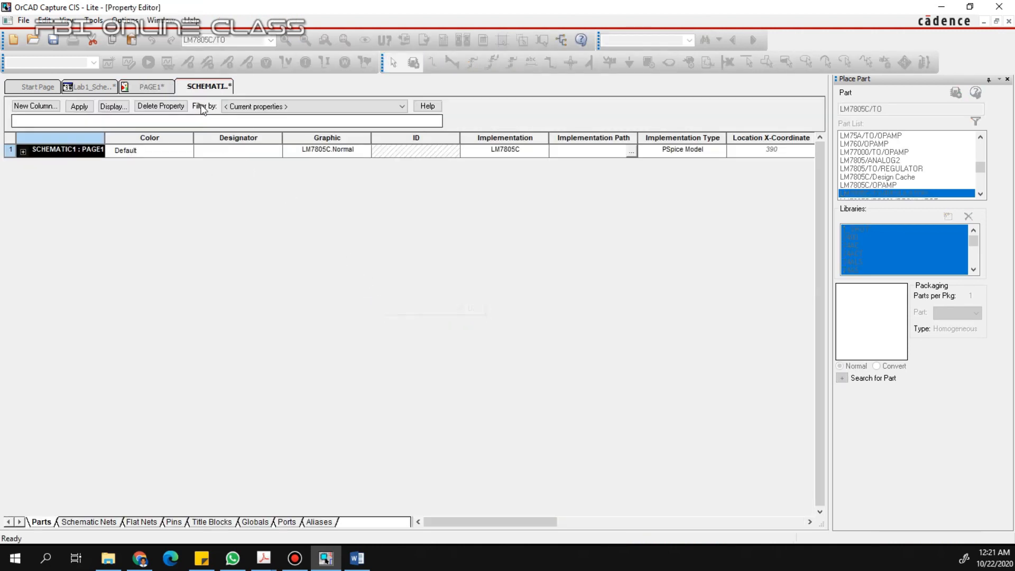
pyautogui.rightClick(205, 86)
pyautogui.click(227, 160)
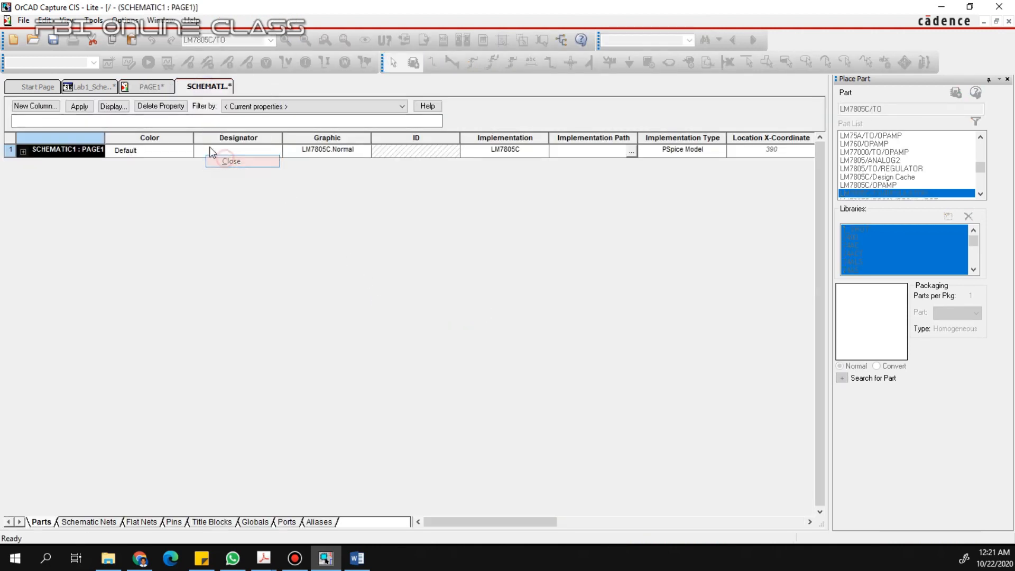
# - Set the displayed value of regulator U2 to LM7809C
pyautogui.click(372, 276)
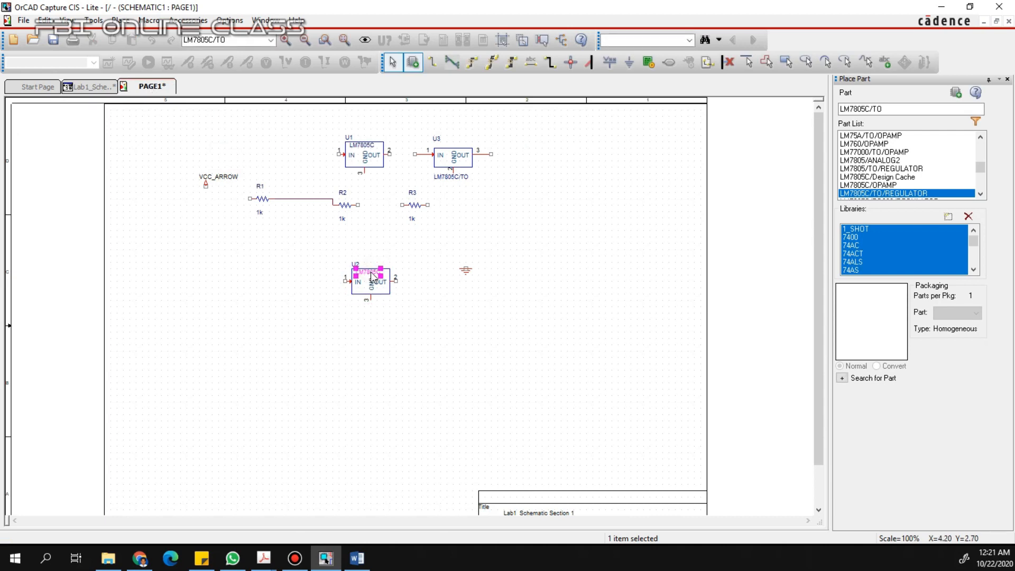
pyautogui.doubleClick(372, 275)
pyautogui.click(448, 236)
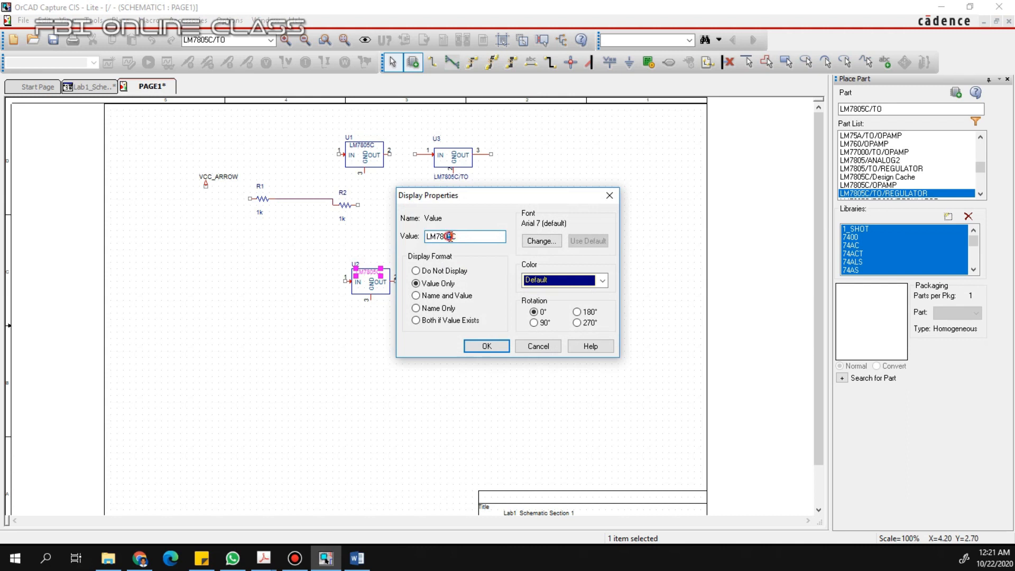
pyautogui.click(485, 346)
pyautogui.click(461, 335)
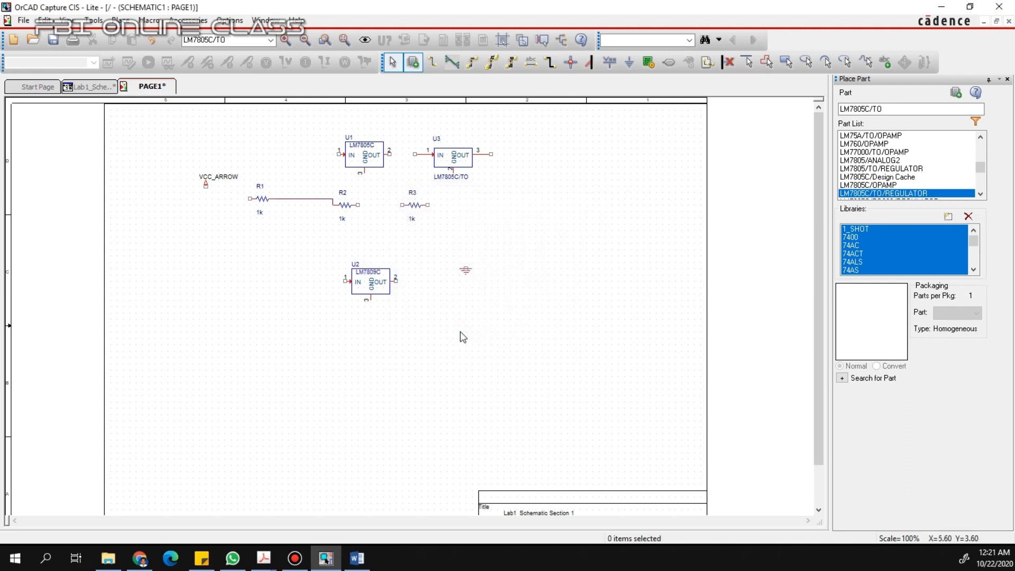
# - Delete the LM7805C/TO regulator U3 from the schematic page and save the design
pyautogui.moveTo(529, 193); pyautogui.dragTo(416, 134)
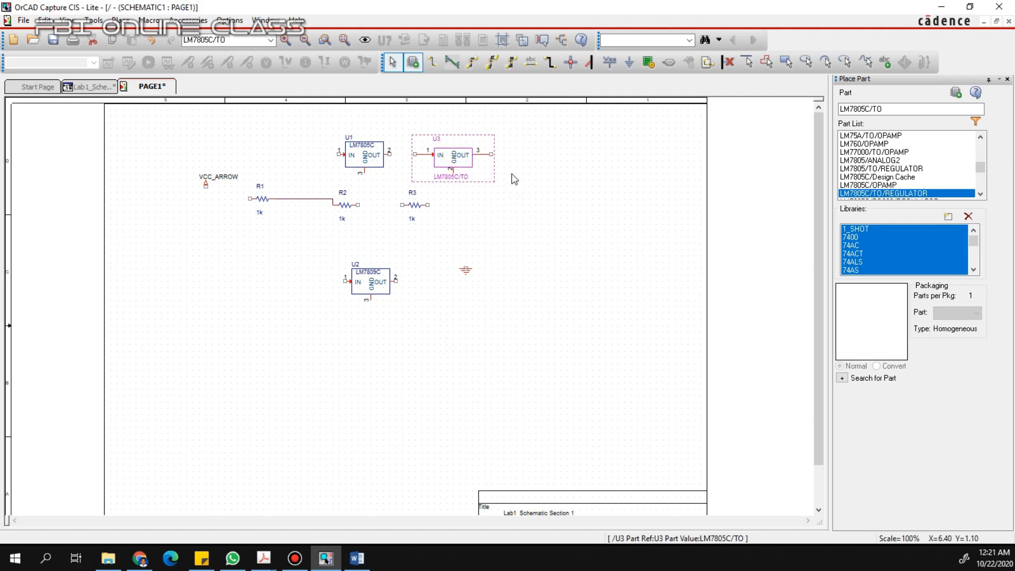
pyautogui.press('Delete')
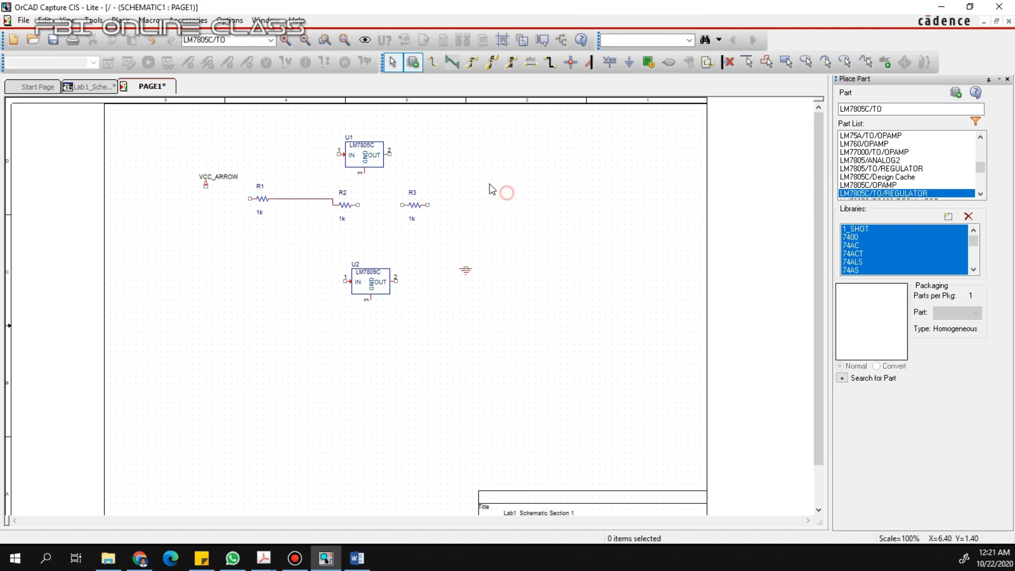
pyautogui.click(53, 42)
# - Move the VCC_ARROW symbol level with U1 on its input side and place resistor R1 level with U1's output
pyautogui.click(263, 558)
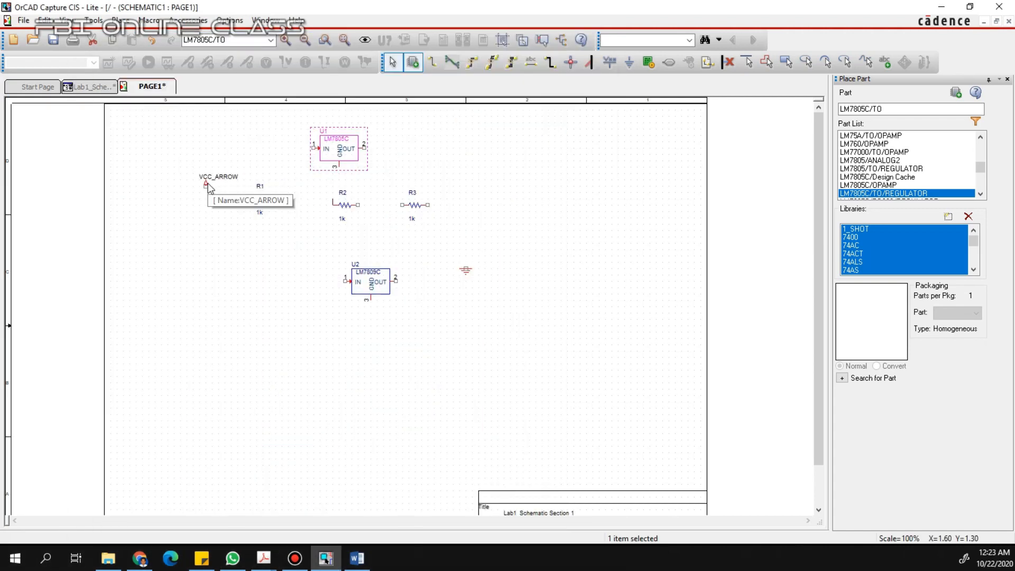
pyautogui.moveTo(219, 184); pyautogui.dragTo(221, 147)
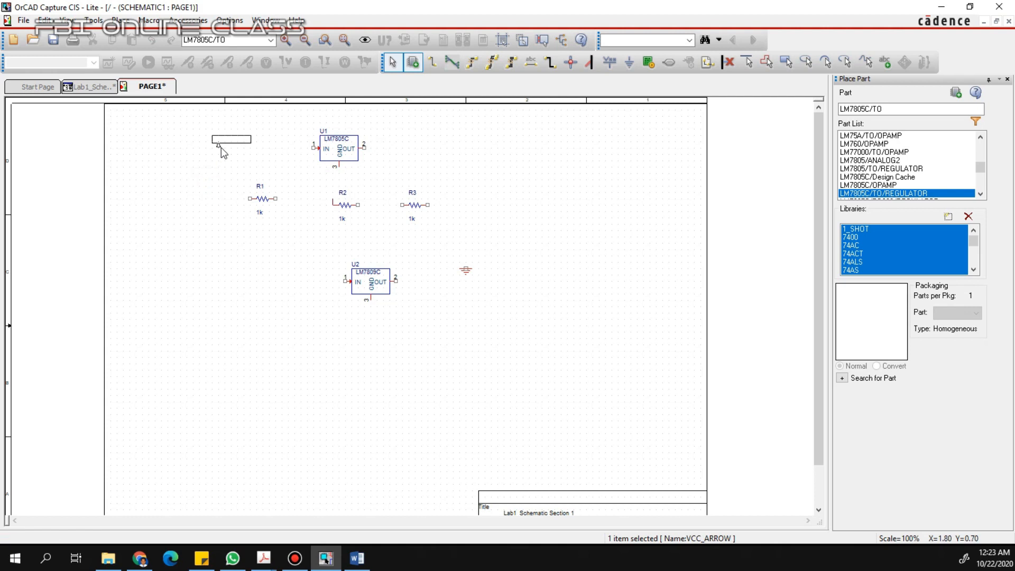
pyautogui.click(429, 181)
pyautogui.moveTo(267, 205); pyautogui.dragTo(489, 155)
# - Move U2 beneath U1, R2 and R3 to the lower part of the page, and the ground symbol farther right
pyautogui.moveTo(367, 283); pyautogui.dragTo(330, 276)
pyautogui.moveTo(289, 166); pyautogui.dragTo(425, 222)
pyautogui.moveTo(412, 201); pyautogui.dragTo(470, 423)
pyautogui.moveTo(466, 273); pyautogui.dragTo(554, 286)
pyautogui.click(501, 223)
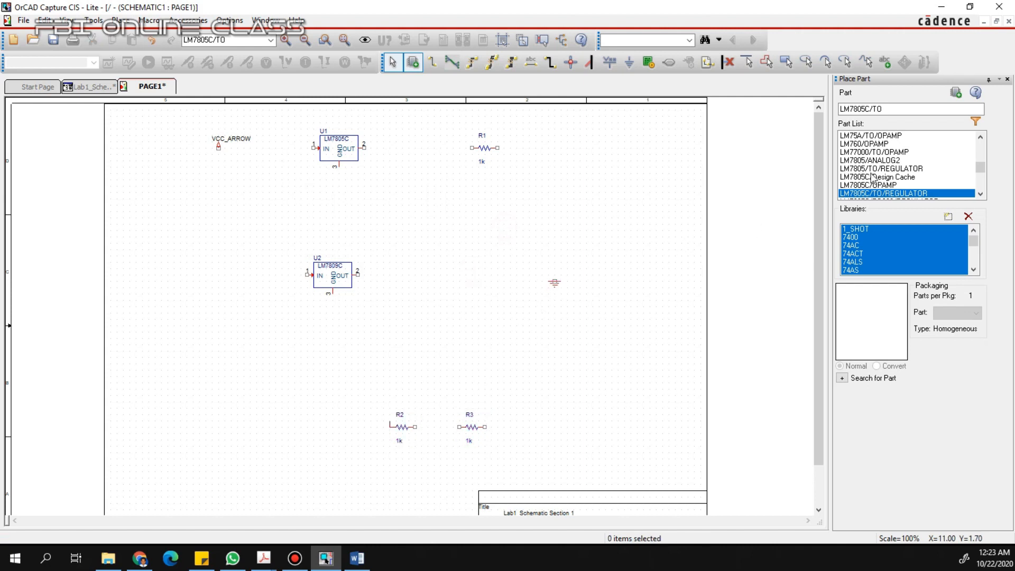
# - Search the part list for C and select the c/ANALOG_P capacitor
pyautogui.click(906, 108)
pyautogui.write('C')
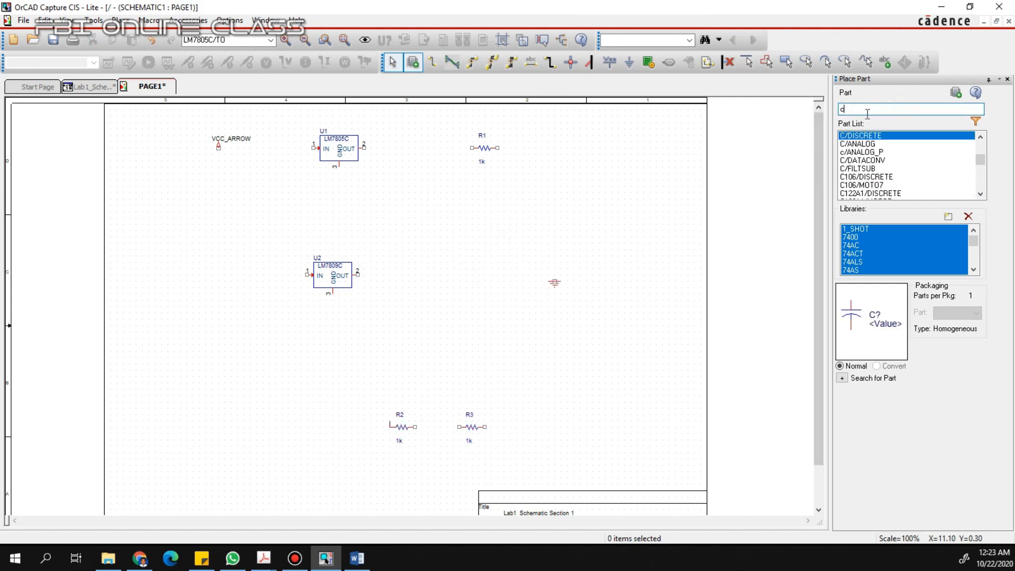
pyautogui.click(865, 152)
# - Browse the parts whose names begin with C, checking their symbol previews
pyautogui.write('205')
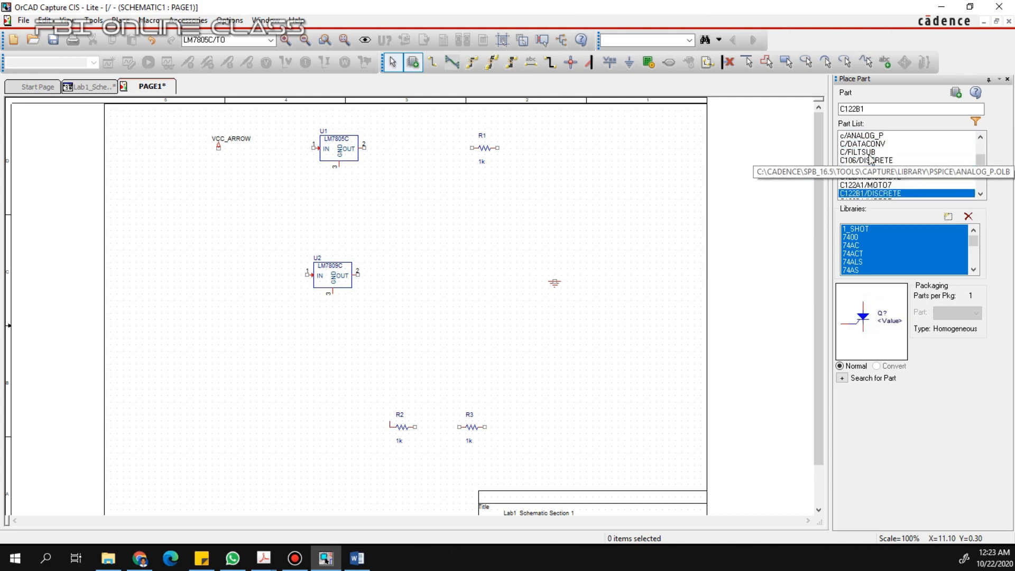
pyautogui.press('Down')
pyautogui.press('Down')
pyautogui.press('Down')
pyautogui.press('Down')
pyautogui.press('Down')
pyautogui.press('Down')
pyautogui.press('Down')
pyautogui.press('Down')
pyautogui.press('Down')
pyautogui.press('Down')
pyautogui.press('Down')
pyautogui.press('Down')
pyautogui.press('Down')
pyautogui.press('Down')
pyautogui.press('Down')
pyautogui.press('Down')
pyautogui.press('Down')
pyautogui.press('Down')
pyautogui.press('Down')
pyautogui.press('Down')
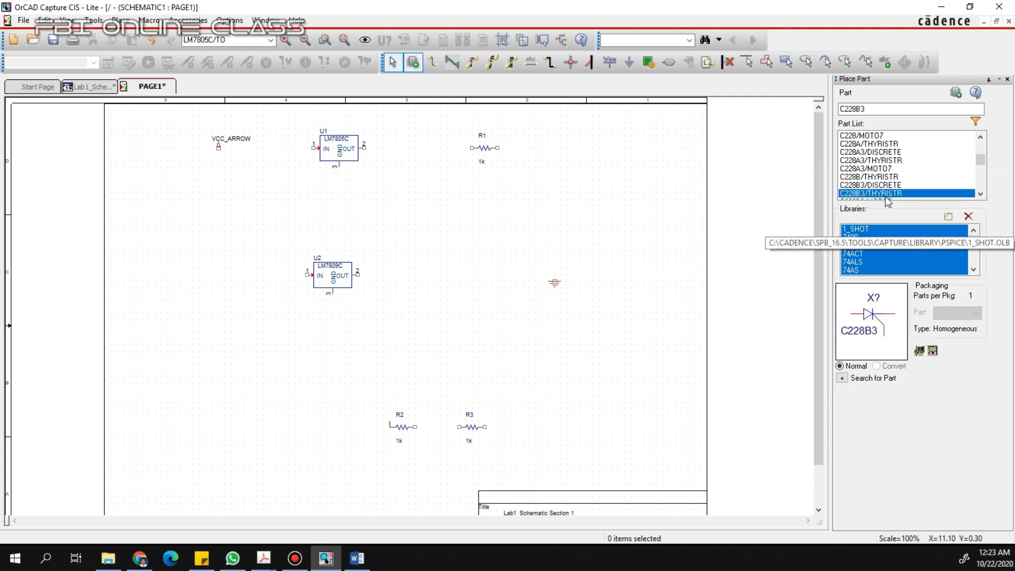
pyautogui.press('Up')
pyautogui.press('Up')
pyautogui.press('Up')
pyautogui.press('Up')
pyautogui.press('Up')
pyautogui.press('Up')
pyautogui.press('Up')
pyautogui.press('Up')
pyautogui.press('Up')
pyautogui.press('Up')
pyautogui.press('Up')
pyautogui.press('Up')
pyautogui.press('Up')
pyautogui.press('Up')
pyautogui.press('Up')
pyautogui.press('Up')
pyautogui.press('Up')
pyautogui.press('Up')
pyautogui.press('Up')
pyautogui.press('Up')
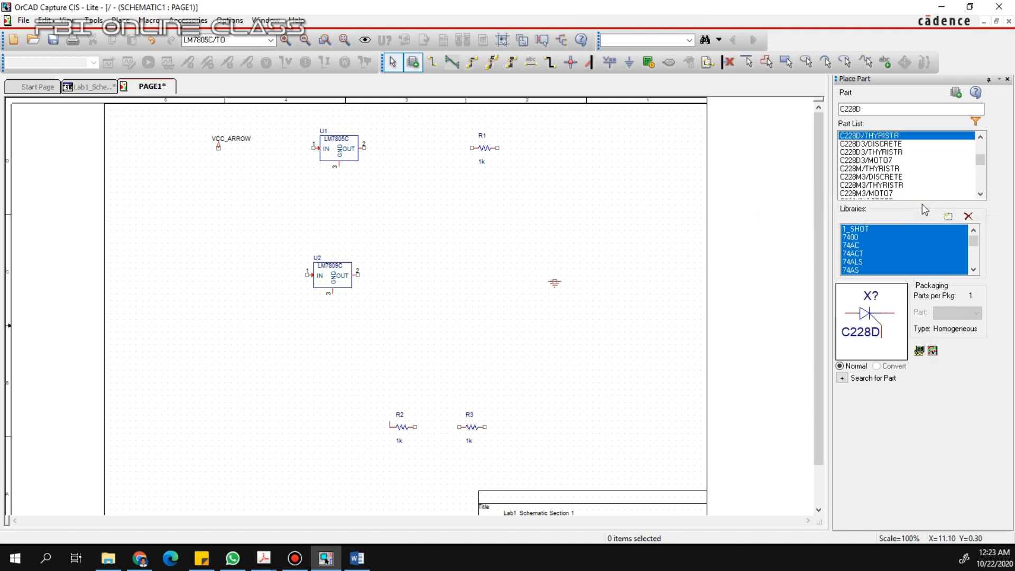
# - Return to the plain C entries in the part list and select the C/ANALOG capacitor
pyautogui.press('Up')
pyautogui.press('Up')
pyautogui.press('Up')
pyautogui.press('Up')
pyautogui.press('Up')
pyautogui.press('Up')
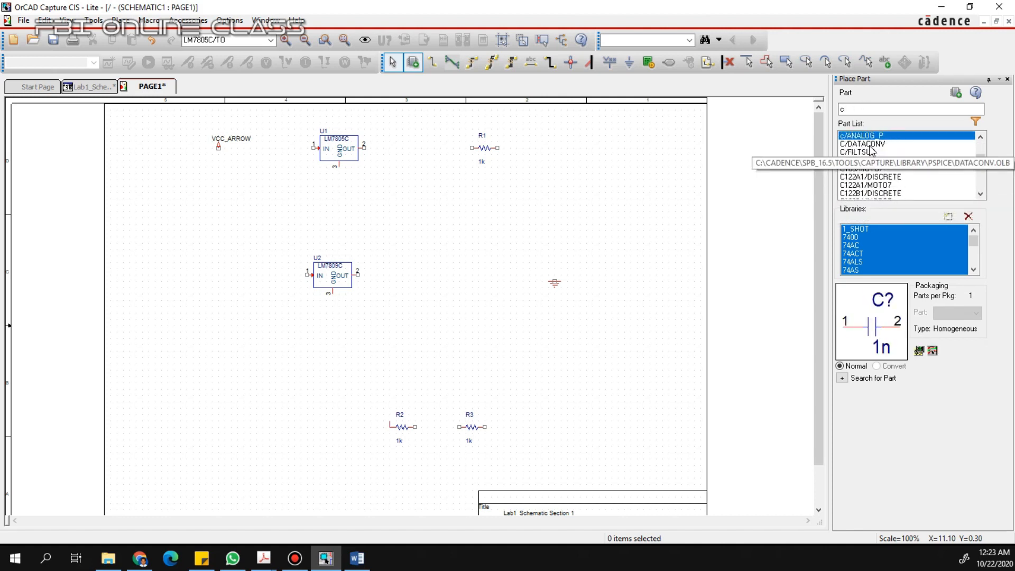
pyautogui.press('Up')
pyautogui.press('Up')
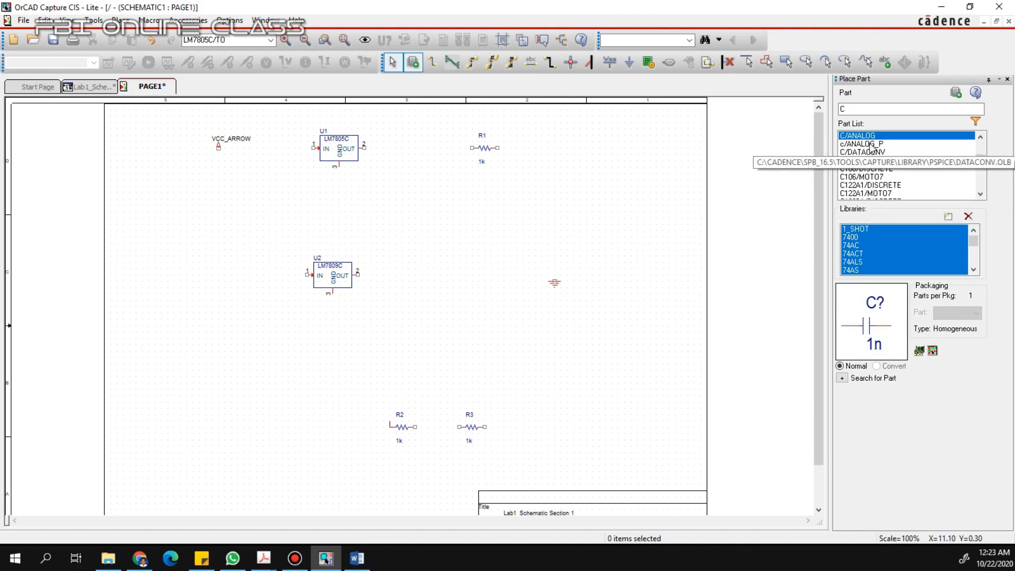
# - Place five vertical C/ANALOG capacitors: one below U1's input side, two below its output line, and two beside U2's output
pyautogui.doubleClick(873, 137)
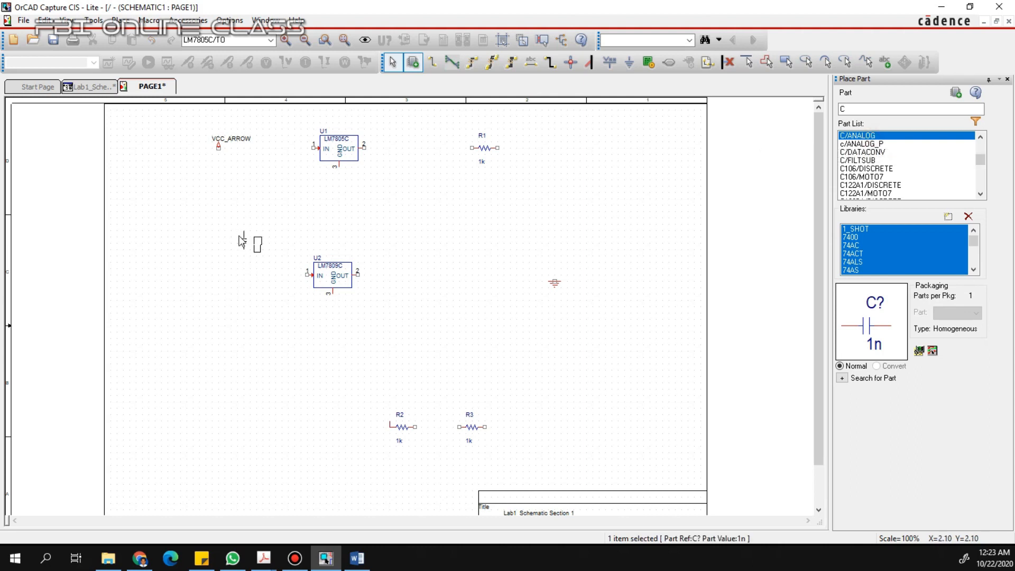
pyautogui.click(383, 197)
pyautogui.click(263, 197)
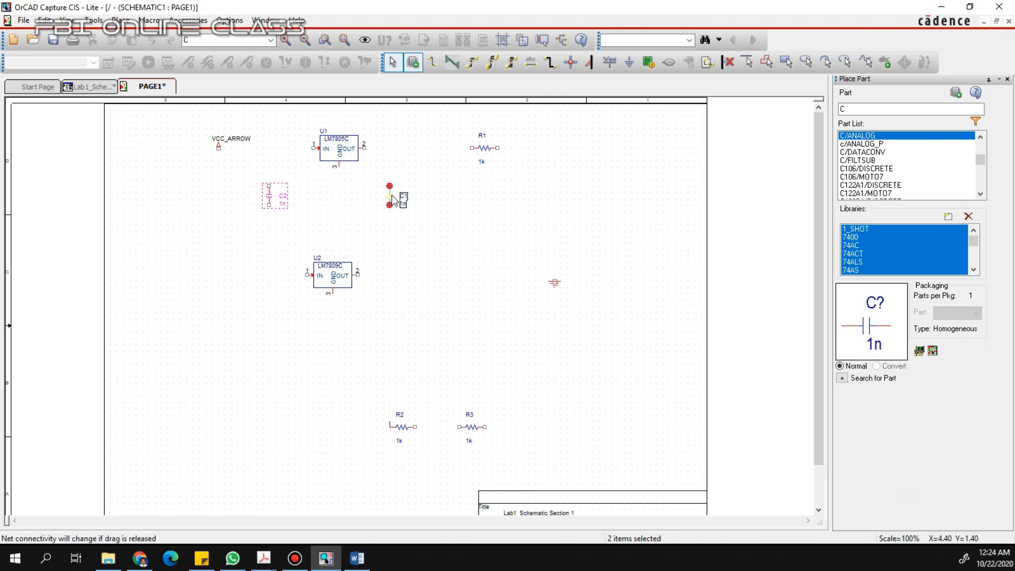
pyautogui.click(465, 196)
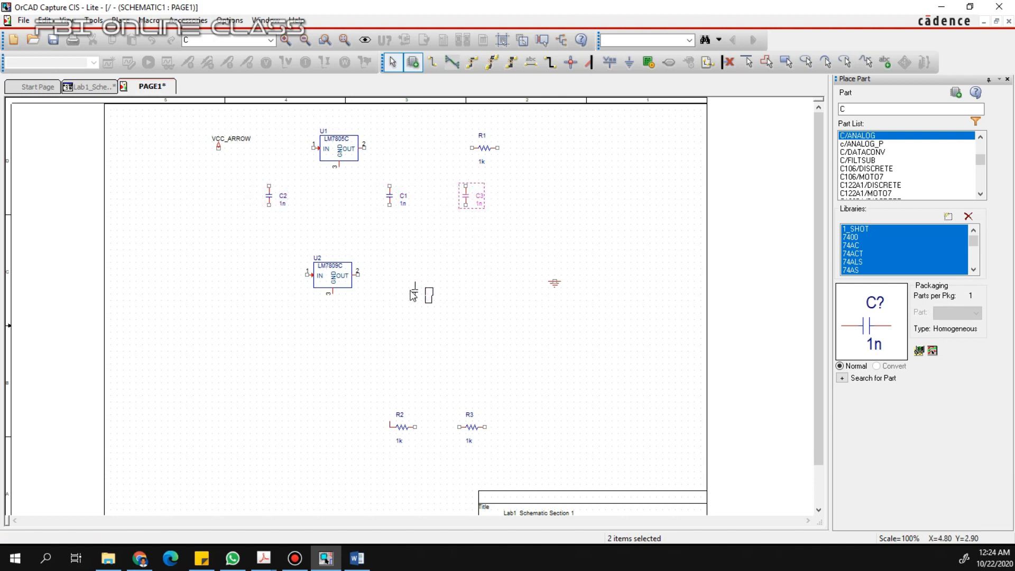
pyautogui.click(415, 297)
pyautogui.click(491, 298)
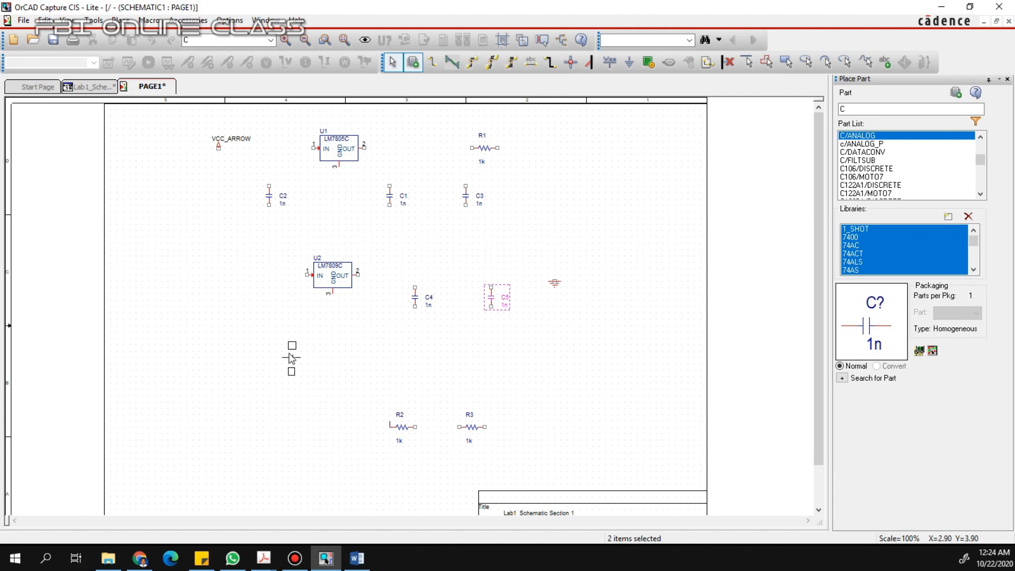
# - Place two horizontal C/ANALOG capacitors in the lower half of the page, one below U2's input side and one farther right
pyautogui.click(279, 370)
pyautogui.click(451, 369)
pyautogui.rightClick(402, 141)
pyautogui.click(423, 151)
# - Rotate R2 upright and move it to the area below and left of U2
pyautogui.click(394, 425)
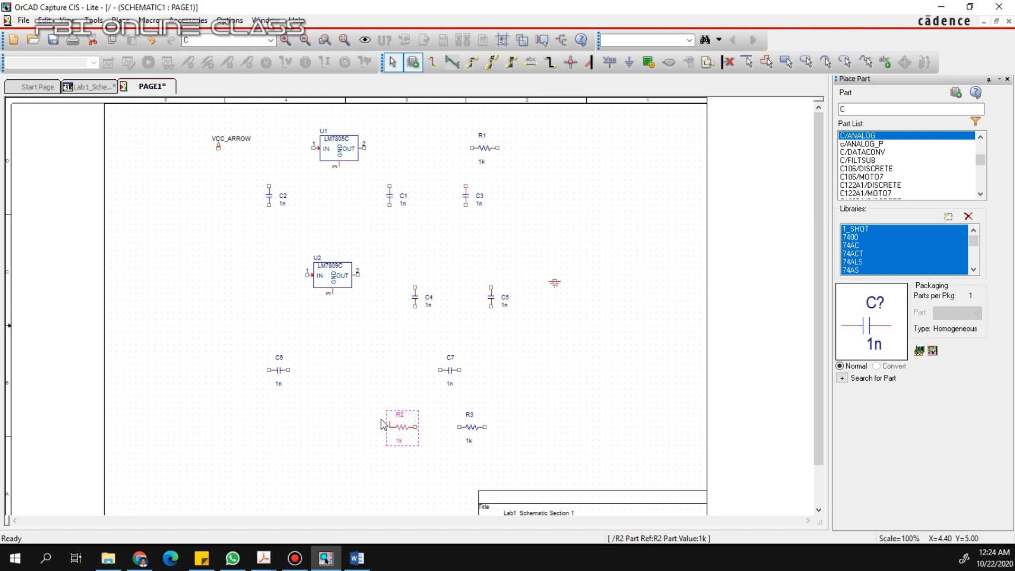
pyautogui.click(389, 422)
pyautogui.press('Delete')
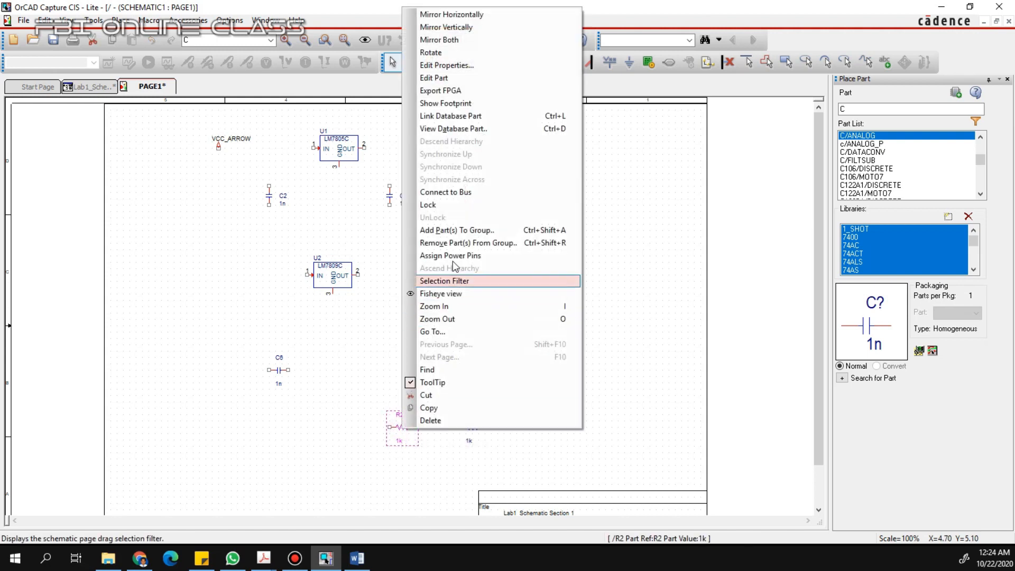
pyautogui.click(439, 53)
pyautogui.moveTo(408, 429); pyautogui.dragTo(216, 329)
# - Rotate R3 upright and move it beside R2, and shift C6 so it sits below and between the two resistors
pyautogui.rightClick(471, 428)
pyautogui.click(501, 52)
pyautogui.moveTo(472, 425); pyautogui.dragTo(272, 328)
pyautogui.moveTo(278, 370); pyautogui.dragTo(241, 376)
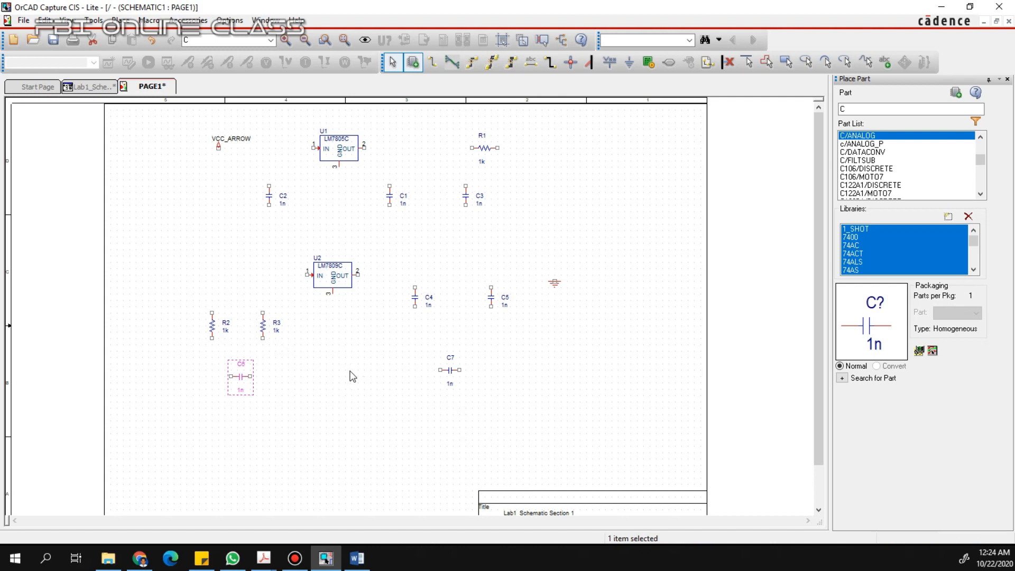
# - Place four more R/Design Cache resistors around C7: vertical ones above it, at its lower left and lower right, and a horizontal one beside it
pyautogui.write('r')
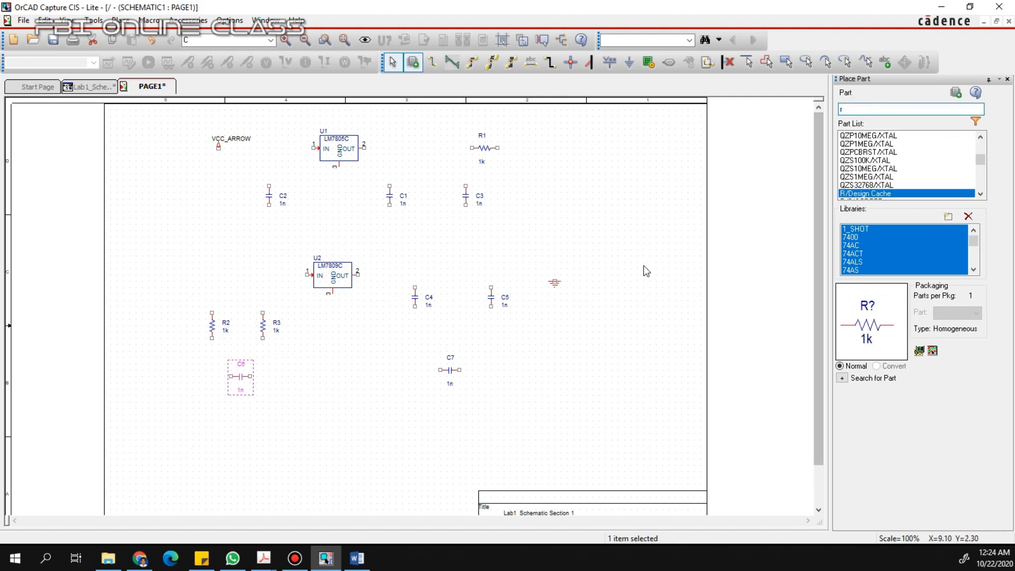
pyautogui.doubleClick(877, 195)
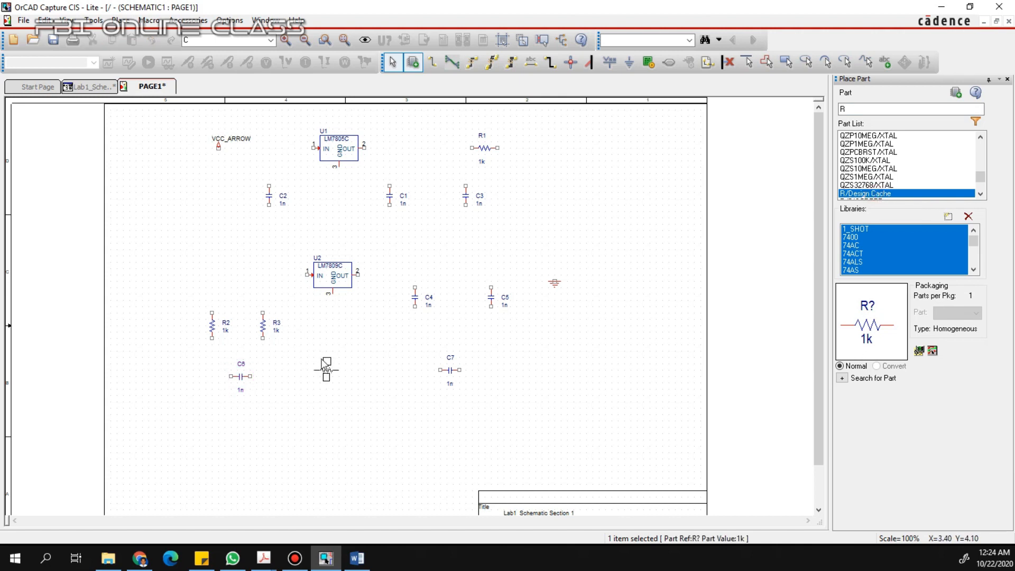
pyautogui.press('r')
pyautogui.click(471, 338)
pyautogui.click(383, 408)
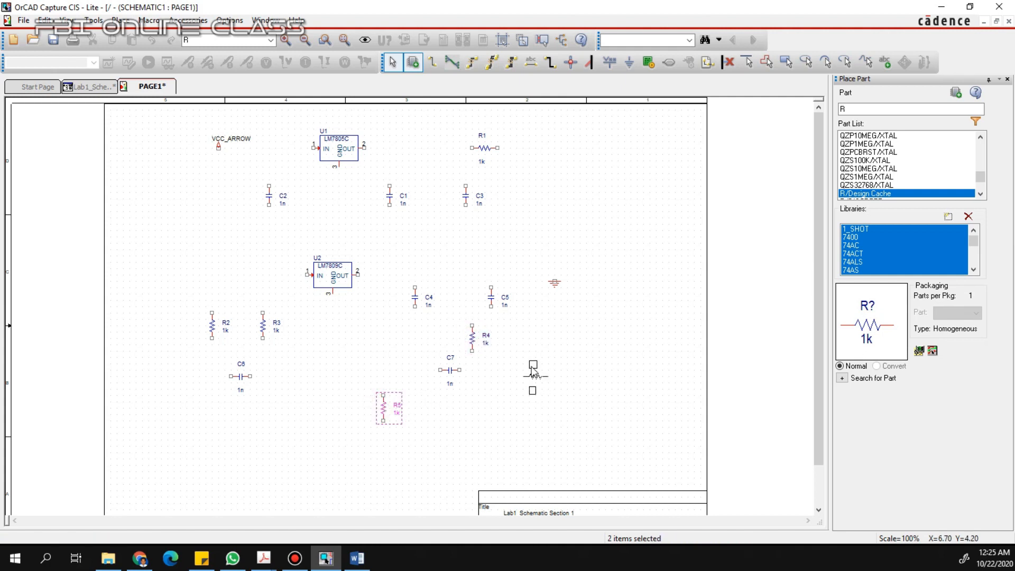
pyautogui.click(528, 371)
pyautogui.click(527, 447)
pyautogui.rightClick(437, 432)
pyautogui.click(460, 232)
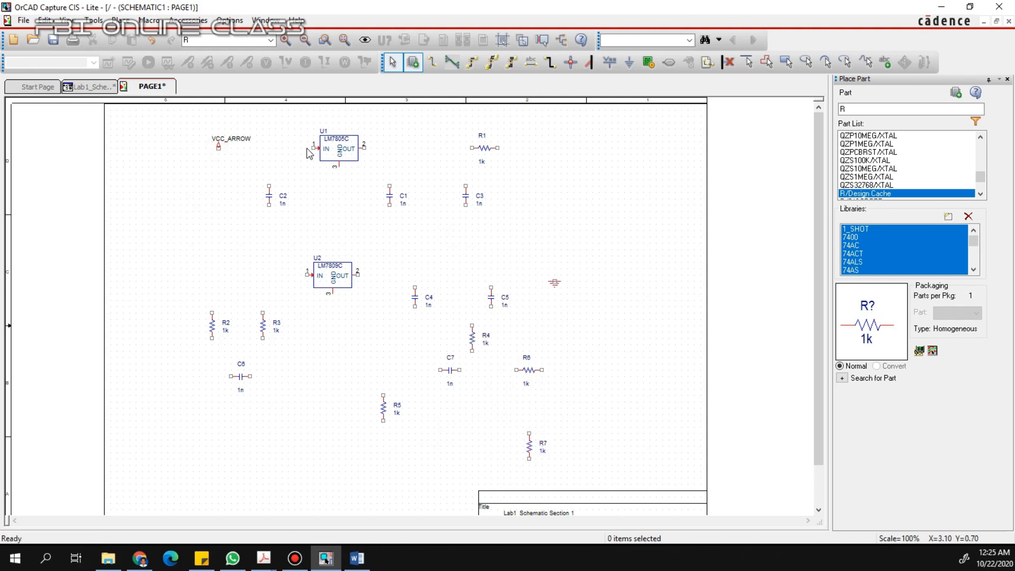
# - Wire VCC_ARROW to U1's input and connect C2 and U2's input to that line
pyautogui.click(432, 61)
pyautogui.click(218, 148)
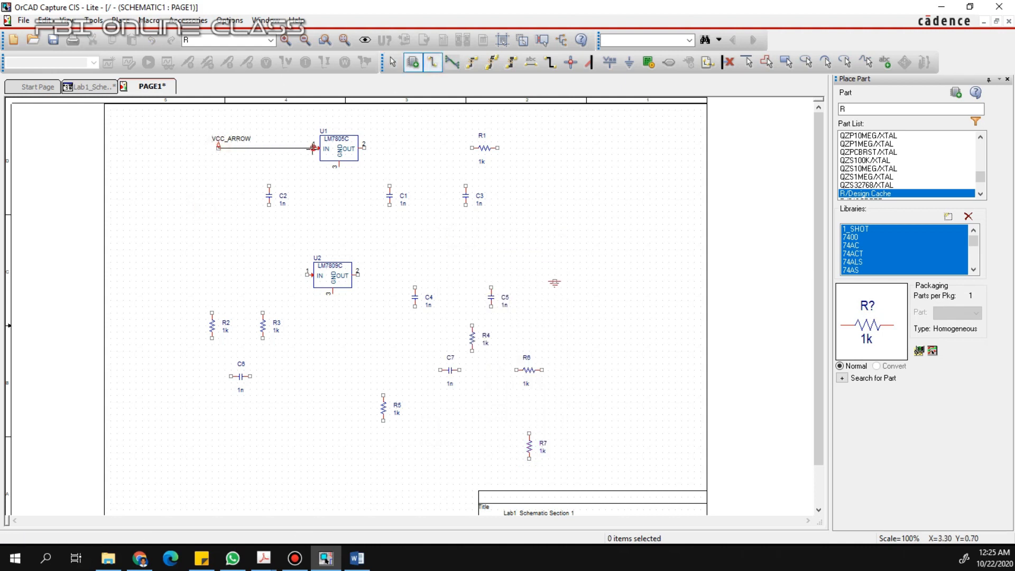
pyautogui.click(314, 147)
pyautogui.click(269, 185)
pyautogui.click(269, 147)
pyautogui.click(307, 262)
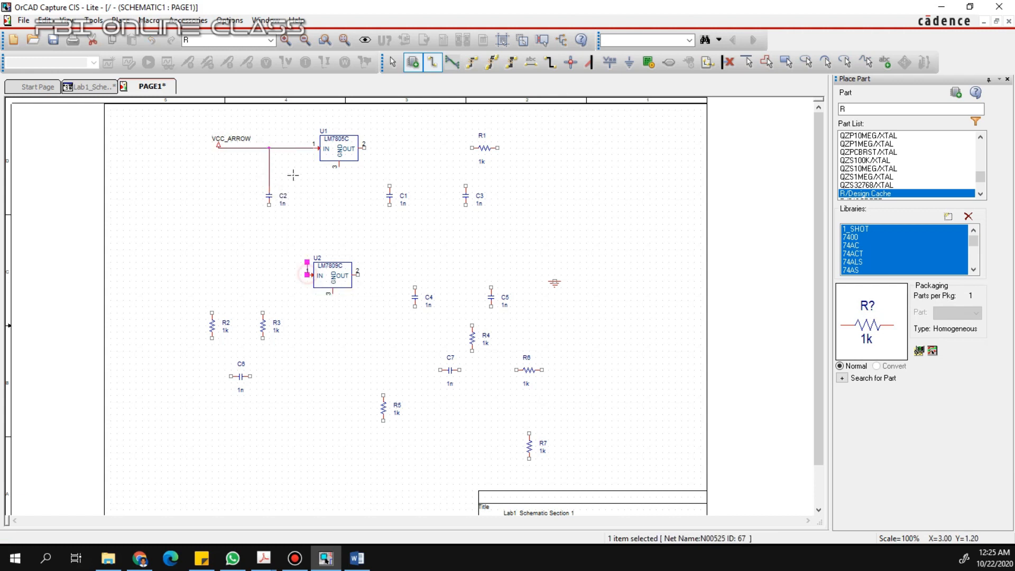
pyautogui.click(294, 147)
# - Wire U1's output to R1 and connect the upper ends of C1 and C3 to that line
pyautogui.click(363, 148)
pyautogui.click(472, 148)
pyautogui.click(389, 185)
pyautogui.click(389, 147)
pyautogui.click(465, 186)
pyautogui.click(465, 147)
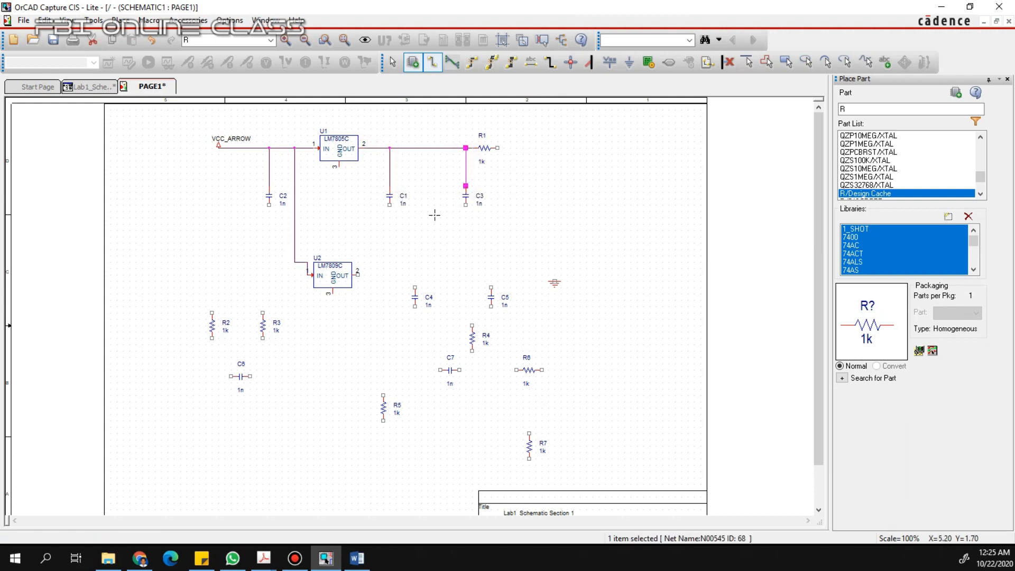
pyautogui.press('Escape')
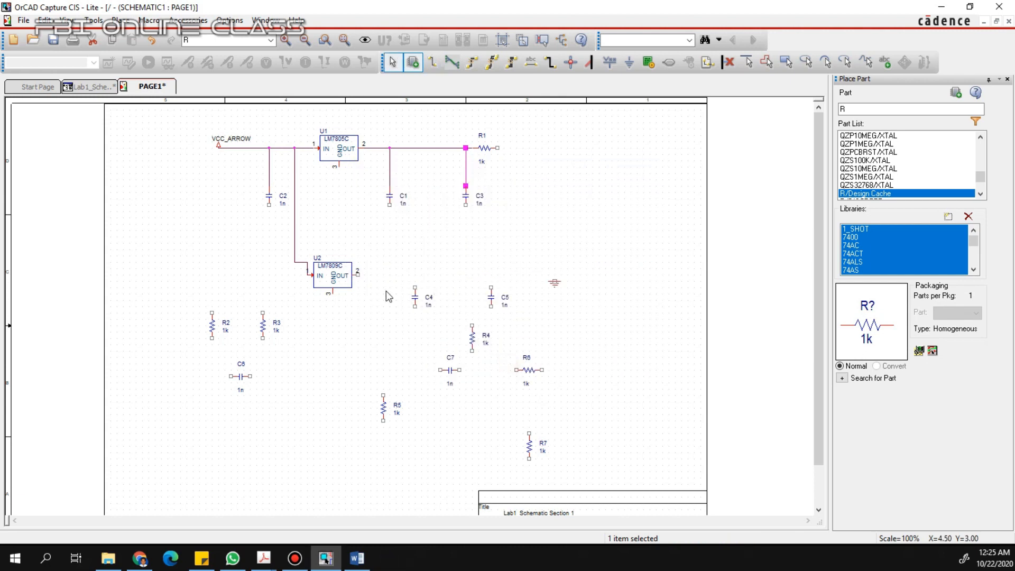
# - Move U2 up slightly so its input wire runs straight
pyautogui.click(511, 222)
pyautogui.moveTo(333, 275); pyautogui.dragTo(333, 262)
pyautogui.click(411, 261)
# - Wire U2's output to C5 and connect C4 to that line
pyautogui.press('w')
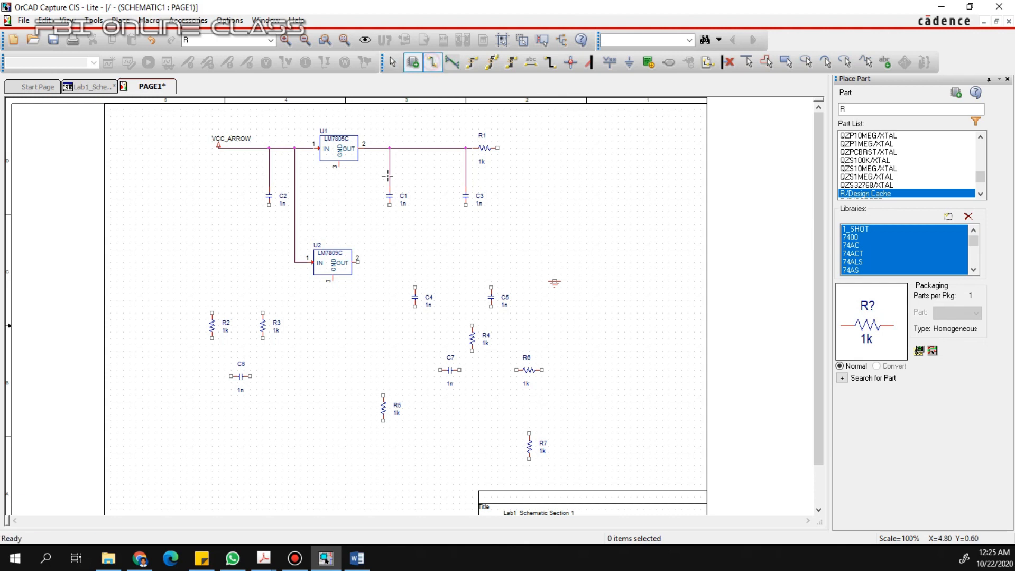
pyautogui.click(358, 261)
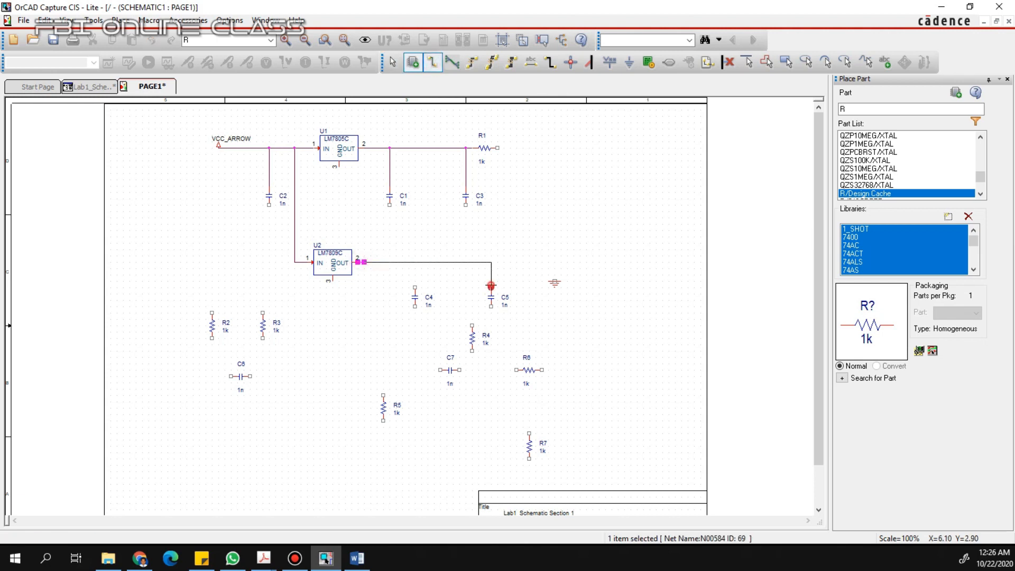
pyautogui.click(491, 286)
pyautogui.click(415, 287)
pyautogui.click(415, 262)
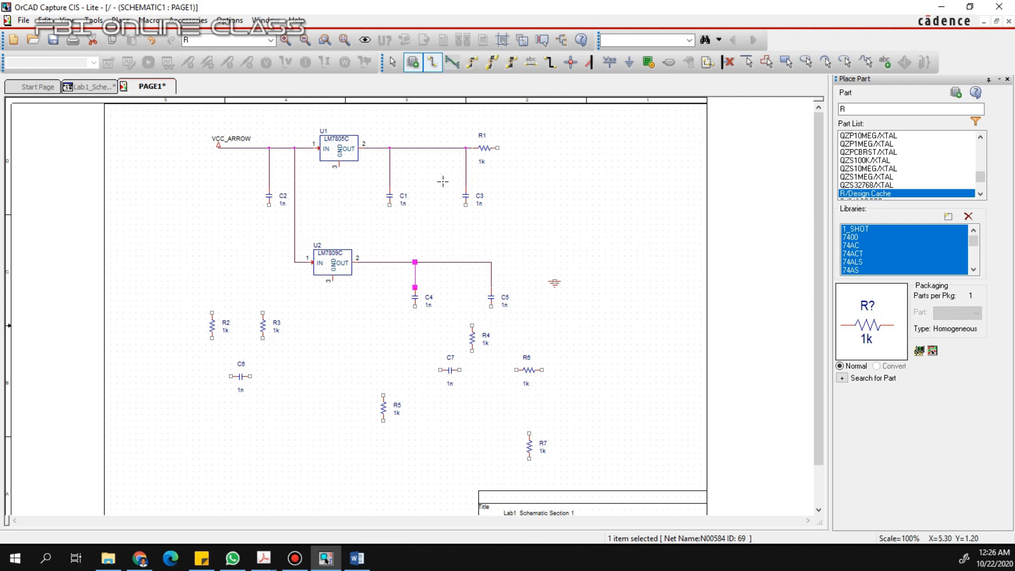
pyautogui.rightClick(509, 258)
pyautogui.click(531, 268)
# - Move the lower group of resistors and capacitors, R2 to R7 with C6 and C7, down to clear space beneath U2
pyautogui.moveTo(187, 300); pyautogui.dragTo(583, 464)
pyautogui.click(479, 379)
pyautogui.moveTo(185, 300); pyautogui.dragTo(611, 485)
pyautogui.moveTo(473, 339); pyautogui.dragTo(474, 371)
# - Move the U2, C4 and C5 section up closer to U1
pyautogui.click(287, 247)
pyautogui.moveTo(288, 247); pyautogui.dragTo(567, 309)
pyautogui.moveTo(294, 157); pyautogui.dragTo(294, 138)
pyautogui.hotkey('ctrl', 'z')
# - Move the ground symbol below C5 at the lower right of the regulator section and wire it to C2's lower end
pyautogui.moveTo(554, 263); pyautogui.dragTo(541, 320)
pyautogui.press('w')
pyautogui.click(542, 320)
pyautogui.click(269, 205)
# - Connect U2's ground pin and the lower ends of C4 and C5 to the ground rail
pyautogui.click(333, 262)
pyautogui.click(332, 319)
pyautogui.click(415, 287)
pyautogui.click(414, 319)
pyautogui.click(491, 287)
pyautogui.click(484, 287)
pyautogui.click(485, 319)
# - Wire U1's ground pin to the ground rail and connect C1 and C3 to that wire
pyautogui.click(339, 167)
pyautogui.click(529, 217)
pyautogui.click(529, 319)
pyautogui.click(390, 205)
pyautogui.click(389, 217)
pyautogui.press('Escape')
# - Search the part list for diodes and browse the DIODE entries with their symbol previews
pyautogui.scroll(-1, 246, 326)
pyautogui.write('pd')
pyautogui.click(879, 152)
pyautogui.scroll(-2, 894, 169)
pyautogui.scroll(2, 888, 168)
pyautogui.click(852, 135)
pyautogui.write('iode')
pyautogui.press('Down')
pyautogui.press('Down')
pyautogui.press('Down')
pyautogui.press('Down')
pyautogui.press('Down')
pyautogui.press('Down')
pyautogui.press('Down')
pyautogui.press('Down')
pyautogui.press('Down')
pyautogui.press('Down')
pyautogui.press('Down')
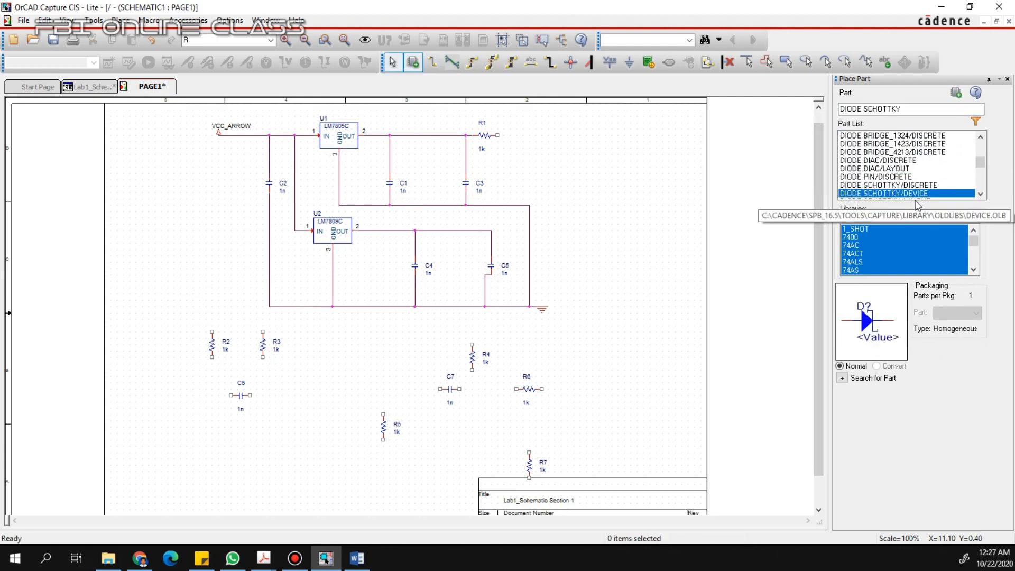
# - Find LED/DISCRETE in the part list and place it vertically to the lower right of R1
pyautogui.click(890, 139)
pyautogui.write('d')
pyautogui.press('BackSpace')
pyautogui.write('led')
pyautogui.scroll(-3, 893, 196)
pyautogui.scroll(1, 882, 174)
pyautogui.doubleClick(867, 144)
pyautogui.press('r')
pyautogui.click(562, 156)
pyautogui.rightClick(584, 233)
pyautogui.click(598, 239)
# - Move the ground symbol farther right, and wire R1 through the LED down to the ground rail
pyautogui.moveTo(541, 310); pyautogui.dragTo(580, 311)
pyautogui.click(432, 63)
pyautogui.click(497, 136)
pyautogui.click(567, 148)
pyautogui.click(567, 186)
pyautogui.click(567, 306)
pyautogui.press('Escape')
pyautogui.click(597, 227)
# - Shift the ground rail up closer to U2, C4 and C5 and tidy the vertical wires leading to it
pyautogui.scroll(-3, 201, 367)
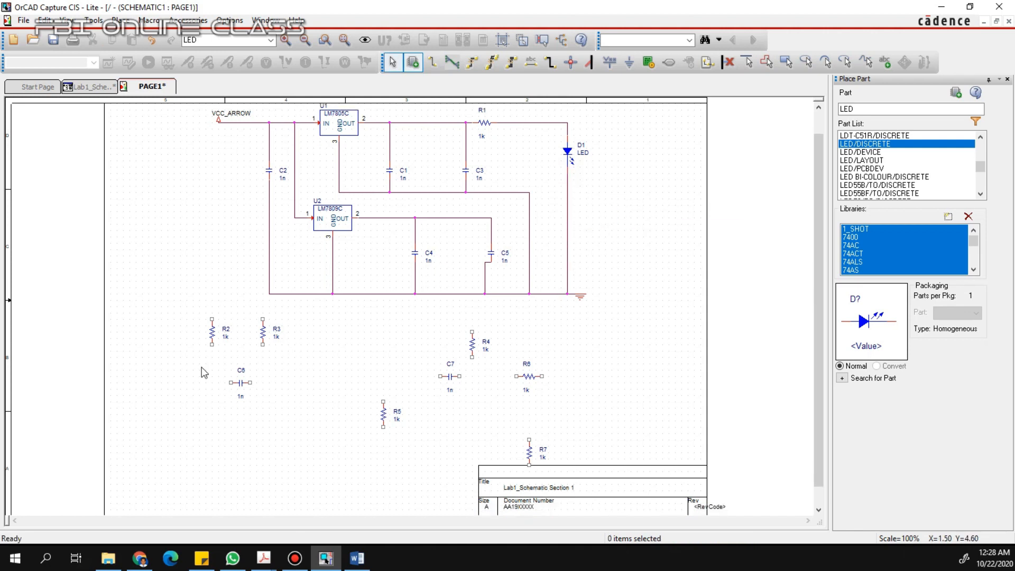
pyautogui.moveTo(449, 287); pyautogui.dragTo(455, 269)
pyautogui.click(535, 288)
pyautogui.click(535, 168)
pyautogui.moveTo(535, 168); pyautogui.dragTo(535, 186)
pyautogui.moveTo(421, 263); pyautogui.dragTo(414, 262)
pyautogui.moveTo(339, 247); pyautogui.dragTo(269, 240)
pyautogui.click(268, 300)
# - Place a vertical POT/DISCRETE potentiometer above R5, and draw a supply wire from R2's upper end across the top of the lower circuit
pyautogui.doubleClick(859, 109)
pyautogui.write('pot')
pyautogui.doubleClick(888, 135)
pyautogui.press('r')
pyautogui.press('h')
pyautogui.click(377, 329)
pyautogui.rightClick(350, 326)
pyautogui.click(380, 334)
pyautogui.press('w')
pyautogui.click(212, 312)
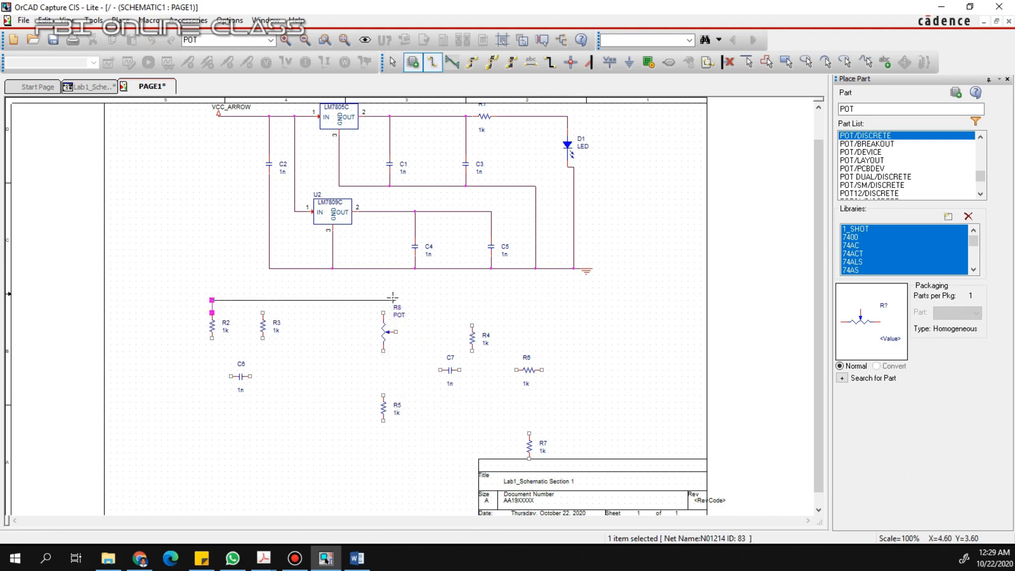
# - Search for BC557, place a BC557A/TRANSISTOR to the right of R6 and mirror it vertically
pyautogui.write('BC557')
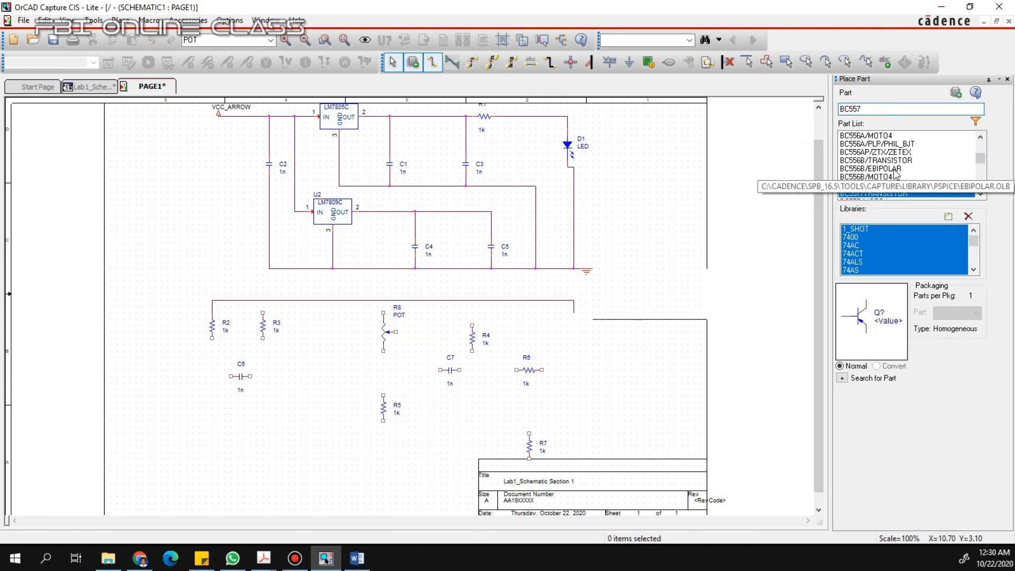
pyautogui.scroll(-1, 893, 170)
pyautogui.doubleClick(893, 176)
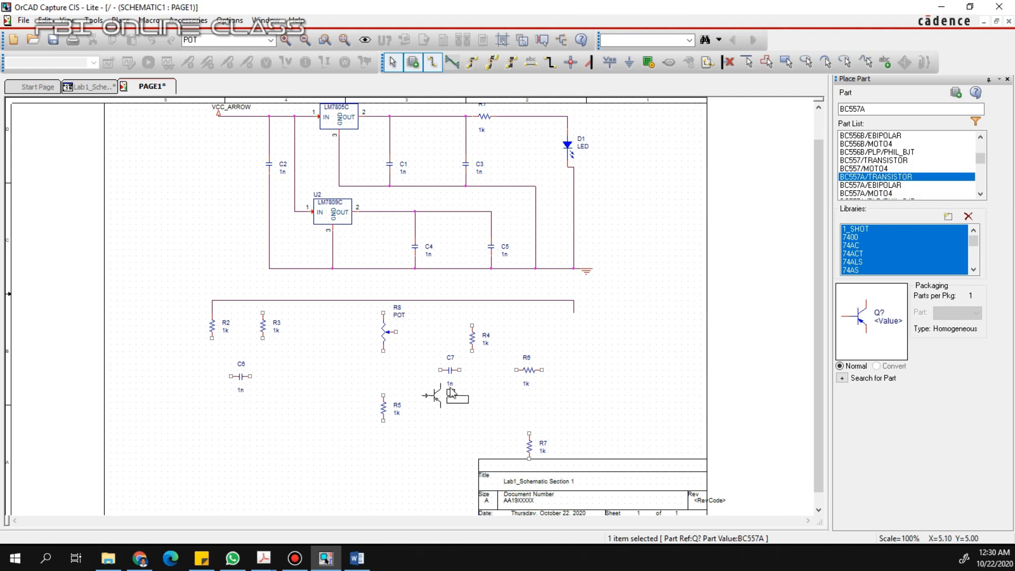
pyautogui.click(587, 382)
pyautogui.rightClick(625, 359)
pyautogui.click(650, 139)
pyautogui.rightClick(598, 382)
pyautogui.click(623, 145)
pyautogui.click(638, 289)
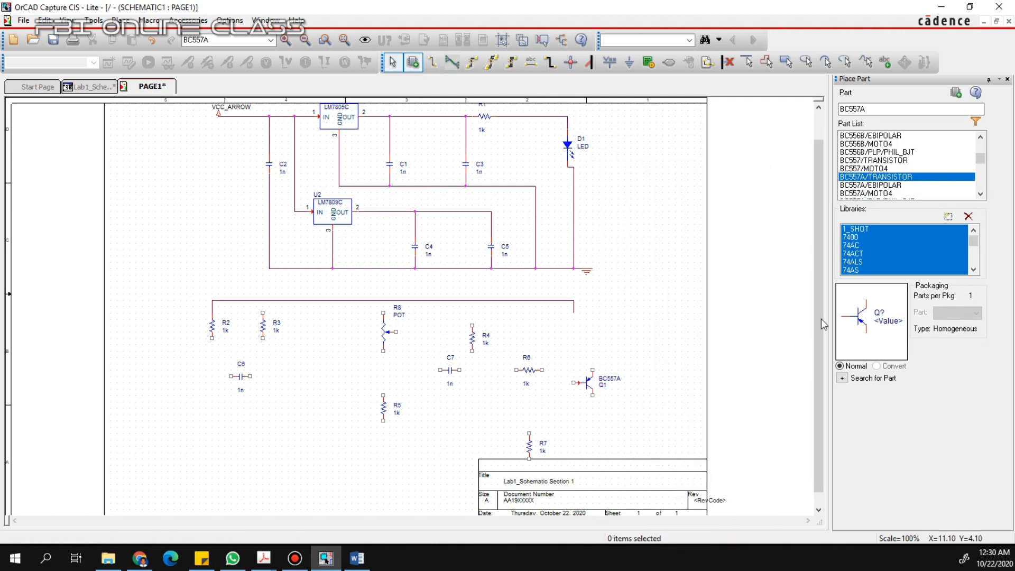
# - Search for BC547A and place a horizontally mirrored BC547A/TRANSISTOR beneath R2
pyautogui.click(868, 108)
pyautogui.press('BackSpace')
pyautogui.press('BackSpace')
pyautogui.press('BackSpace')
pyautogui.write('47A')
pyautogui.click(873, 136)
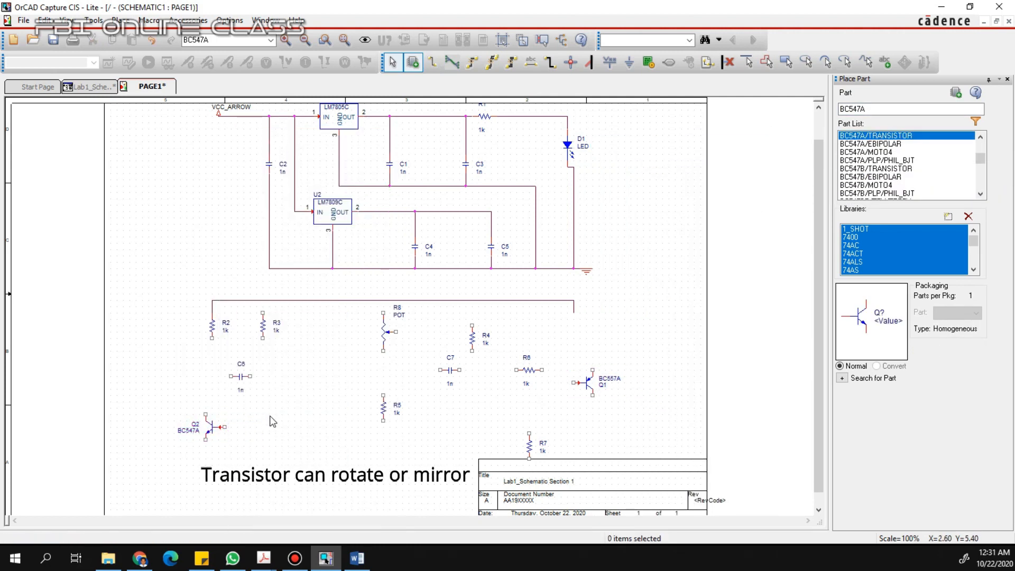
# - Close the Property Editor, and wire R2 and C6 to Q2's collector and R3 to the supply wire
pyautogui.rightClick(199, 86)
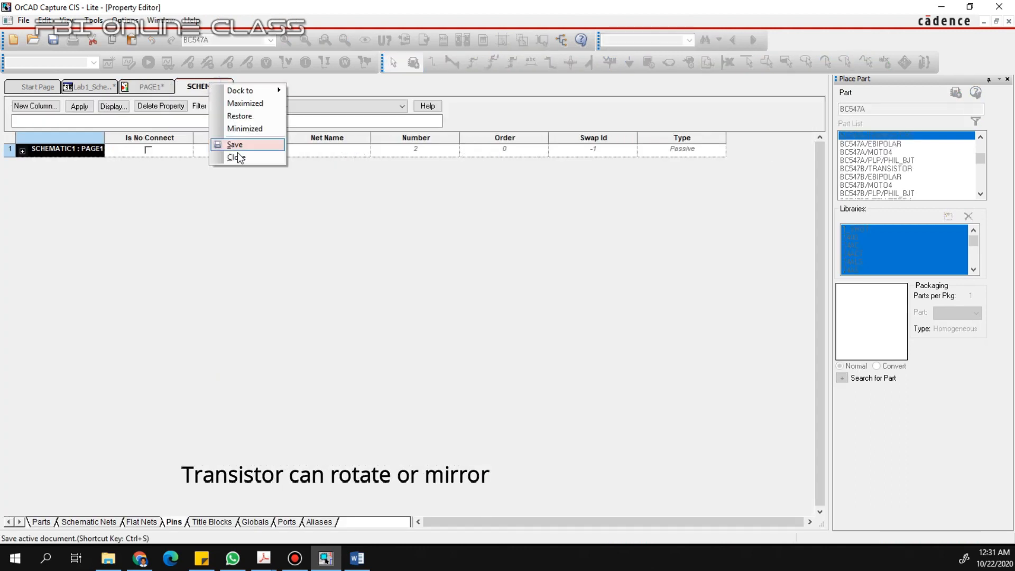
pyautogui.click(236, 157)
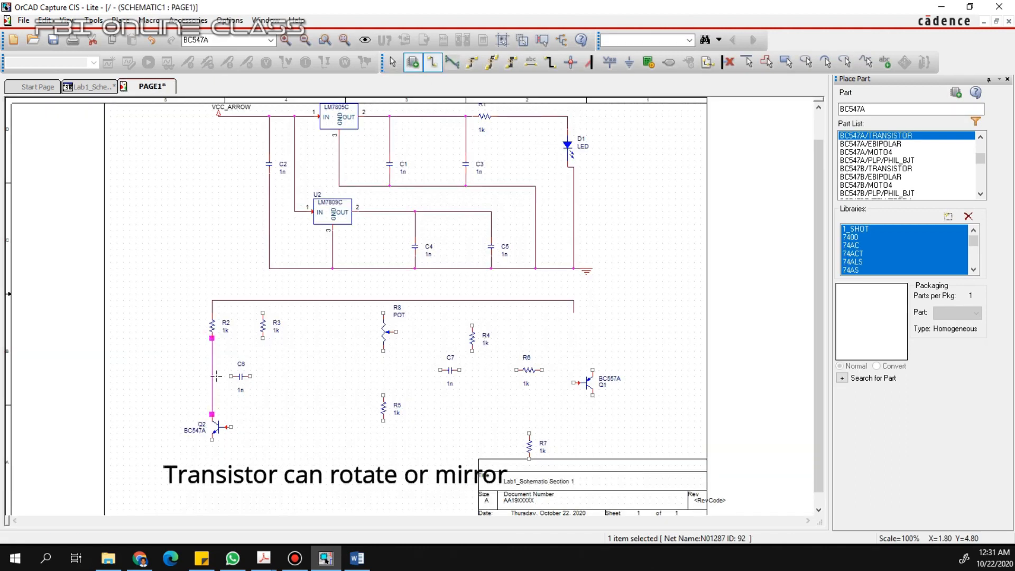
pyautogui.rightClick(316, 379)
pyautogui.click(355, 386)
# - Duplicate transistor Q2, mirror the copy so its base faces left, and move it beneath C7
pyautogui.moveTo(236, 412); pyautogui.dragTo(201, 446)
pyautogui.hotkey('ctrl', 'c')
pyautogui.hotkey('ctrl', 'v')
pyautogui.click(337, 464)
pyautogui.rightClick(338, 464)
pyautogui.click(370, 61)
pyautogui.rightClick(337, 460)
pyautogui.click(397, 75)
pyautogui.moveTo(329, 464); pyautogui.dragTo(449, 427)
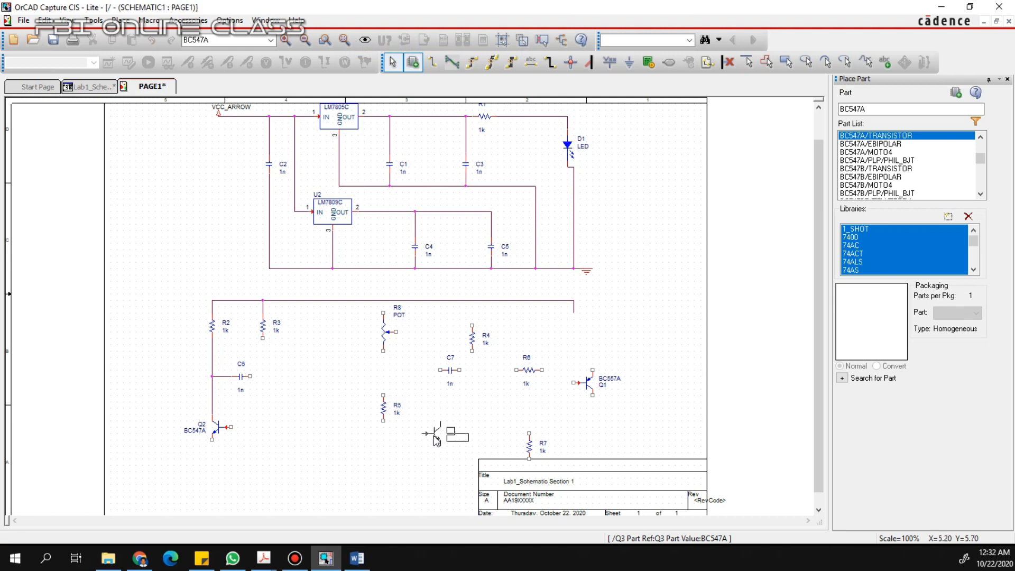
# - Wire the free end of C6 to the R5 and Q3 base junction, with a diagonal crossing segment
pyautogui.click(303, 385)
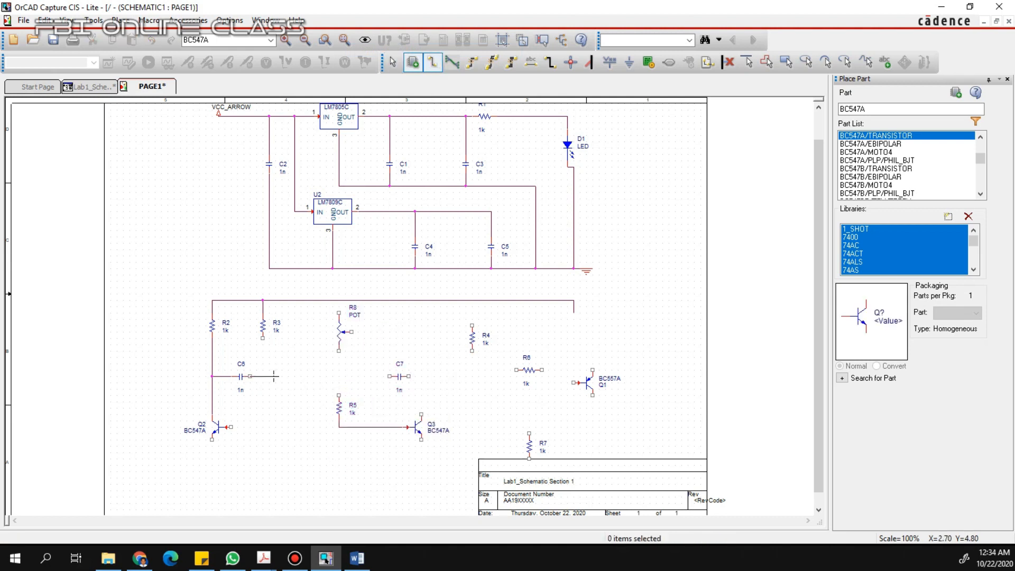
pyautogui.click(274, 377)
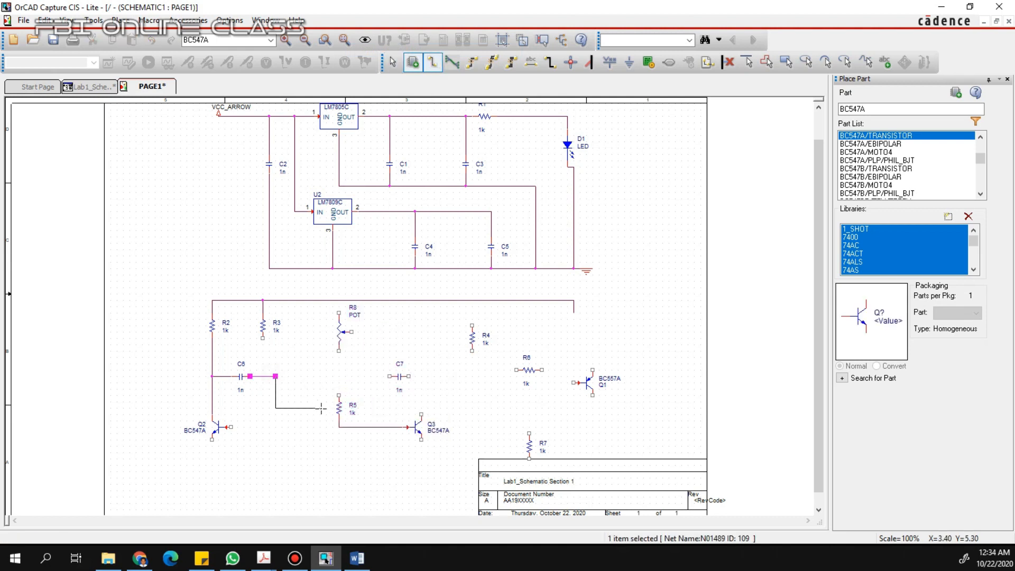
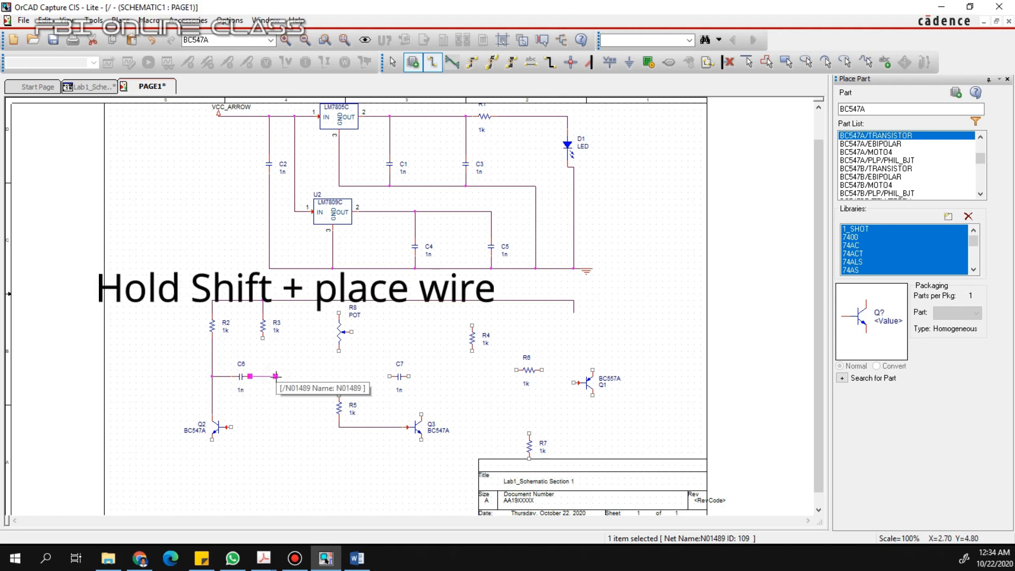
pyautogui.keyDown('shift'); pyautogui.click(338, 427); pyautogui.keyUp('shift')
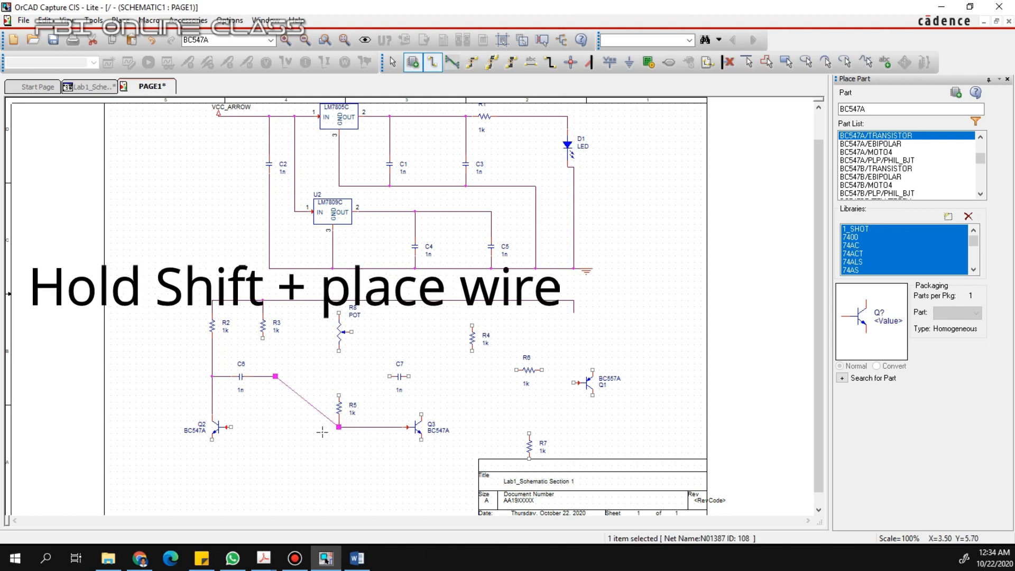
# - Wire Q2's base to the near end of C7, with a diagonal segment crossing the C6 wire
pyautogui.click(231, 427)
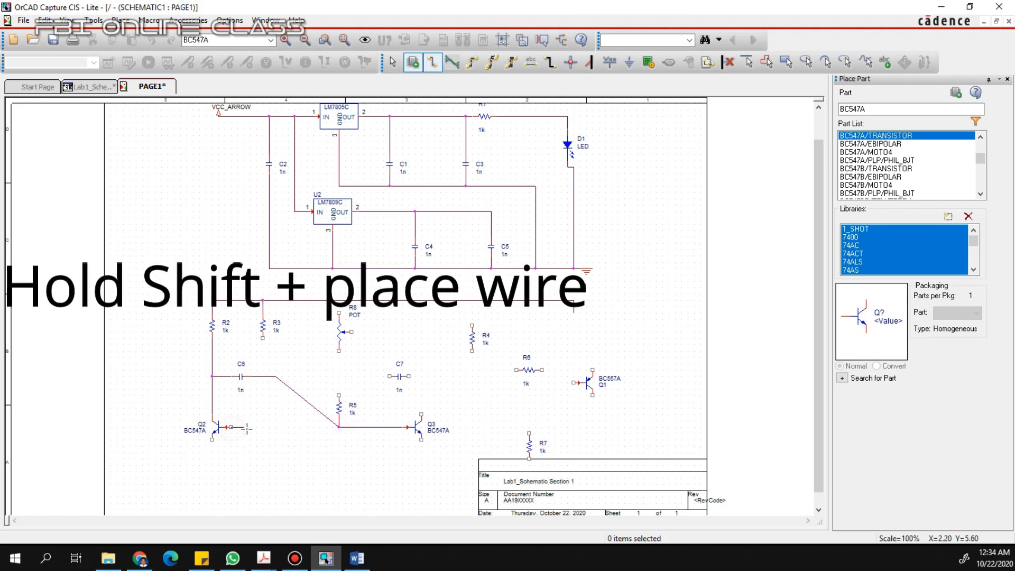
pyautogui.doubleClick(275, 426)
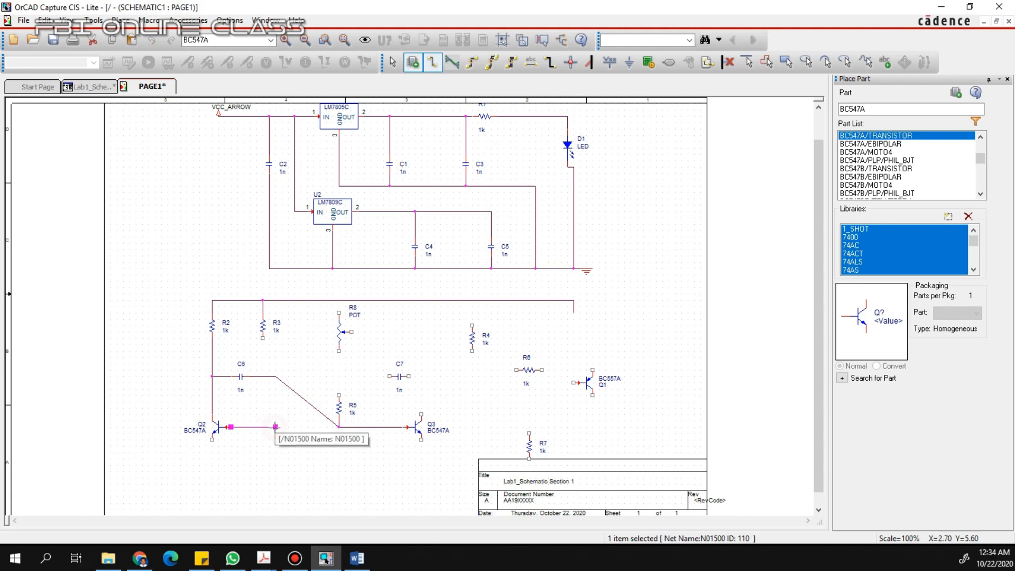
pyautogui.click(275, 426)
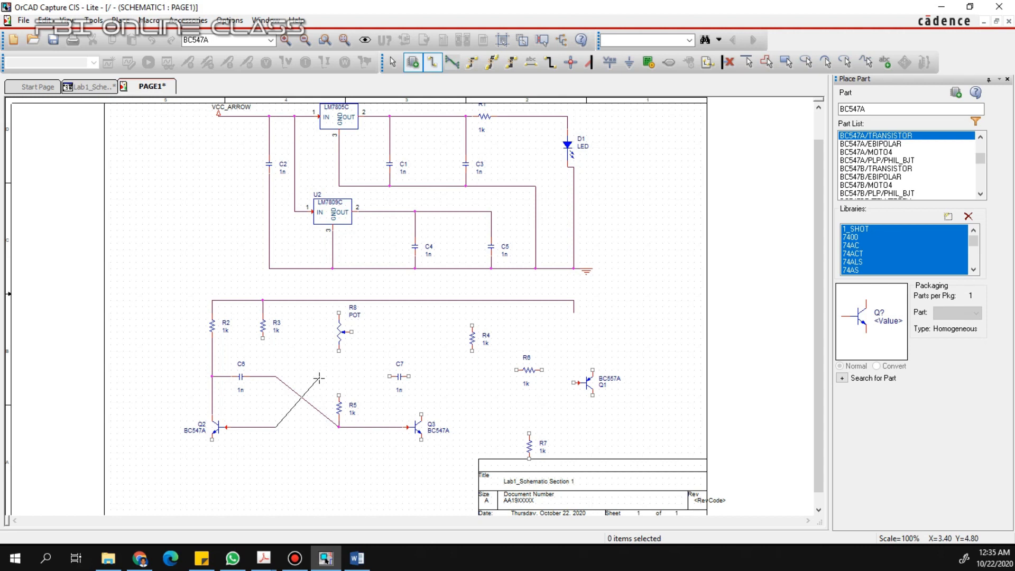
pyautogui.doubleClick(319, 377)
# - Connect potentiometer R8 between the supply wire and R5, and wire R3's lower end to Q2's base wire
pyautogui.click(339, 350)
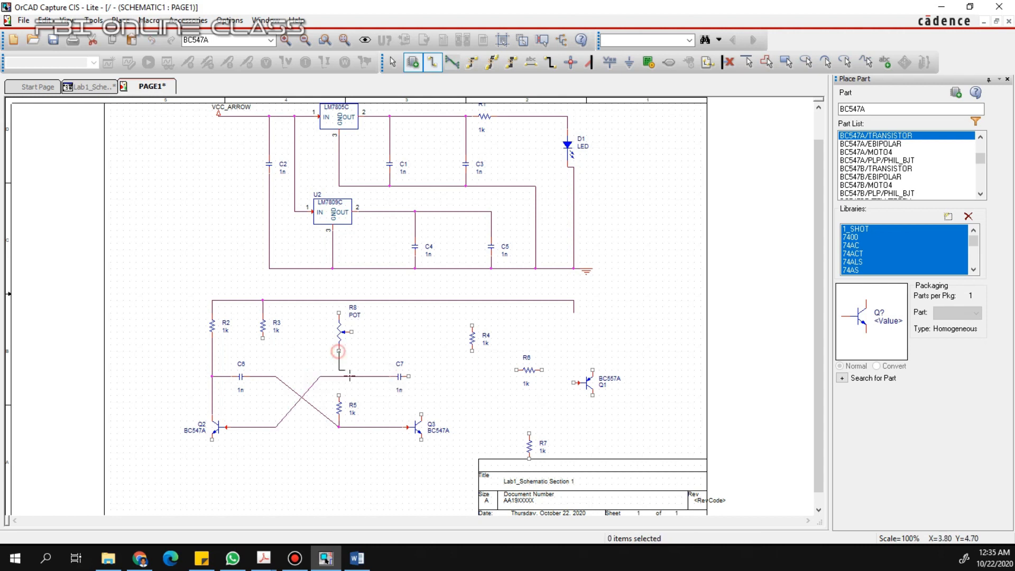
pyautogui.doubleClick(339, 395)
pyautogui.click(263, 338)
pyautogui.doubleClick(269, 427)
pyautogui.click(339, 312)
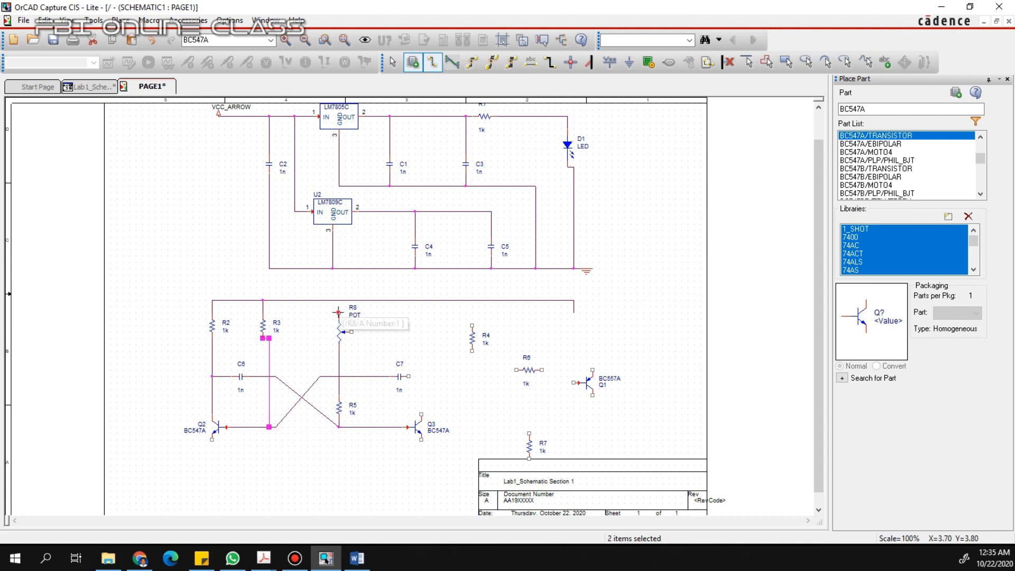
pyautogui.doubleClick(339, 300)
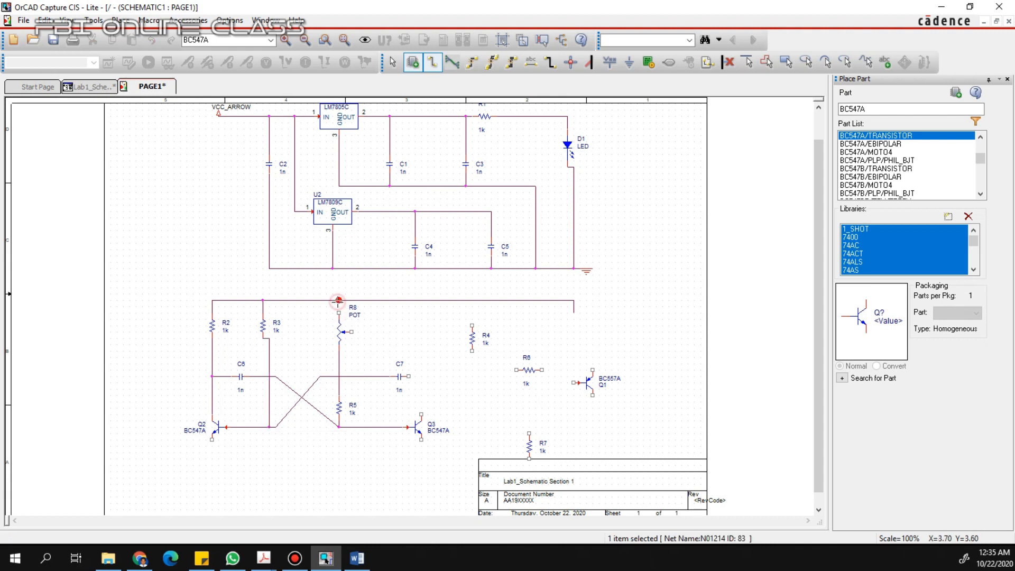
# - Wire C7 to R6, join R4's lower end and Q3's collector to that wire, and connect R4's upper end to the supply wire
pyautogui.click(408, 377)
pyautogui.doubleClick(516, 376)
pyautogui.click(472, 350)
pyautogui.doubleClick(472, 376)
pyautogui.click(421, 409)
pyautogui.doubleClick(434, 376)
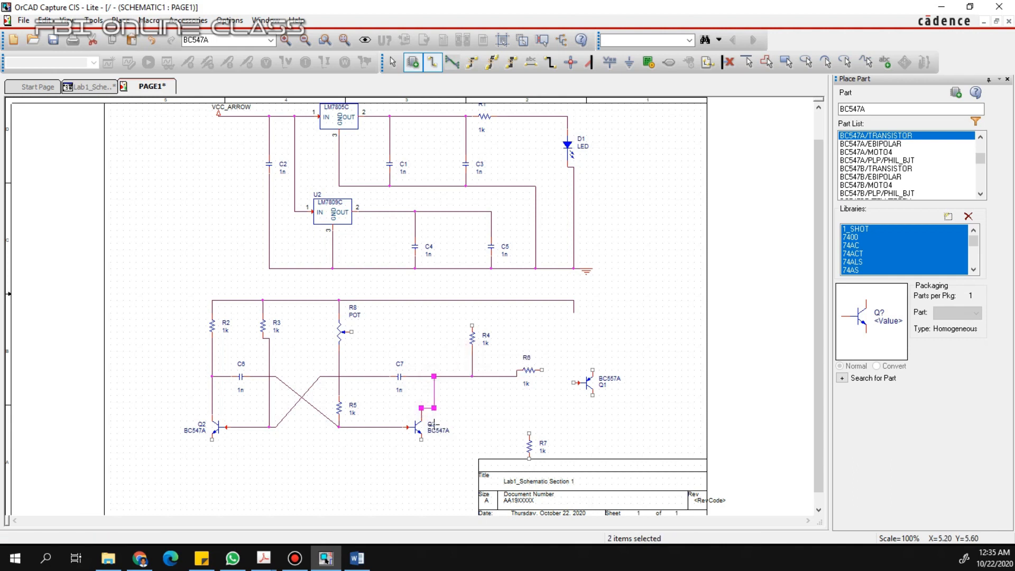
pyautogui.click(472, 325)
pyautogui.doubleClick(472, 300)
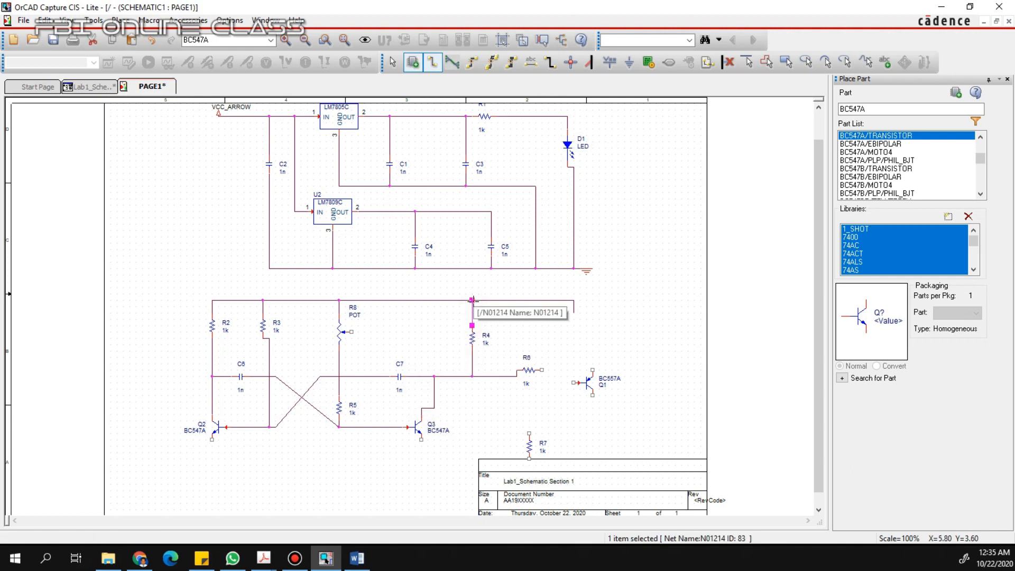
# - Wire R6 to Q1's base and Q1's upper pin to the end of the supply wire
pyautogui.click(542, 370)
pyautogui.click(573, 382)
pyautogui.click(592, 369)
pyautogui.click(586, 300)
pyautogui.click(573, 300)
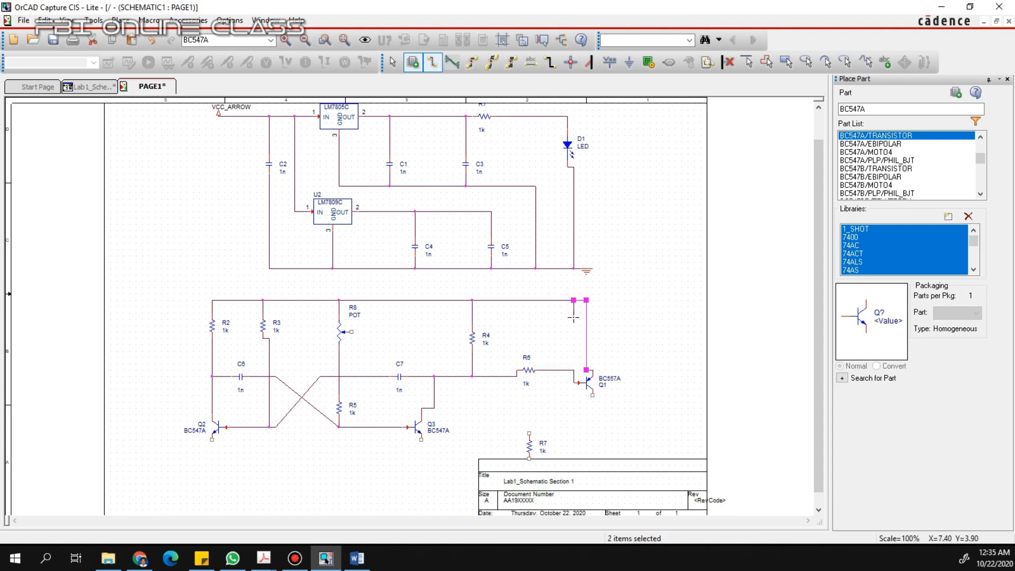
# - Wire Q1's lower pin to R7 and draw a lead from R7's bottom end towards Q3
pyautogui.click(592, 394)
pyautogui.click(529, 433)
pyautogui.click(529, 457)
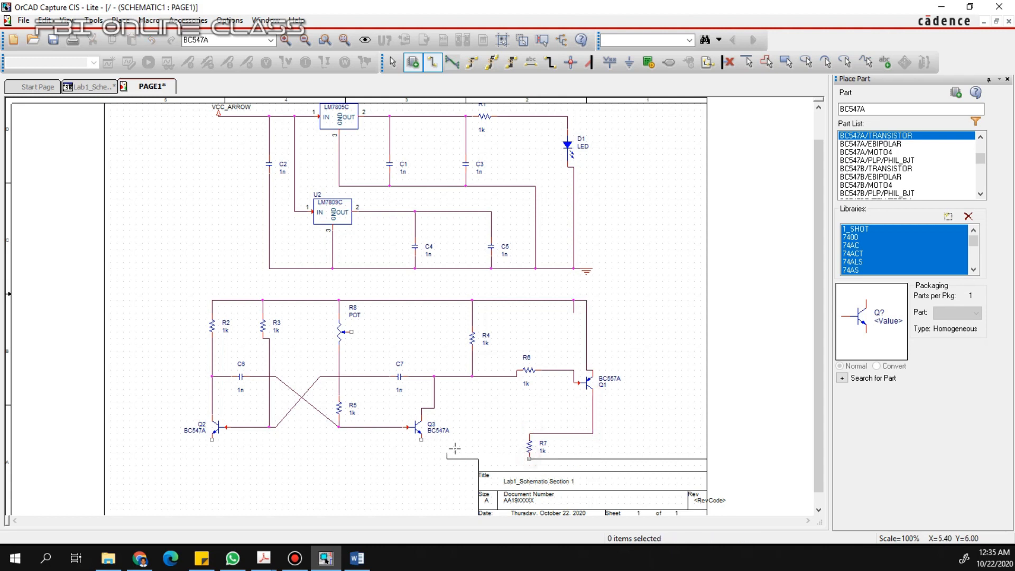
pyautogui.click(492, 458)
pyautogui.doubleClick(478, 441)
pyautogui.click(510, 446)
pyautogui.doubleClick(510, 433)
pyautogui.rightClick(648, 427)
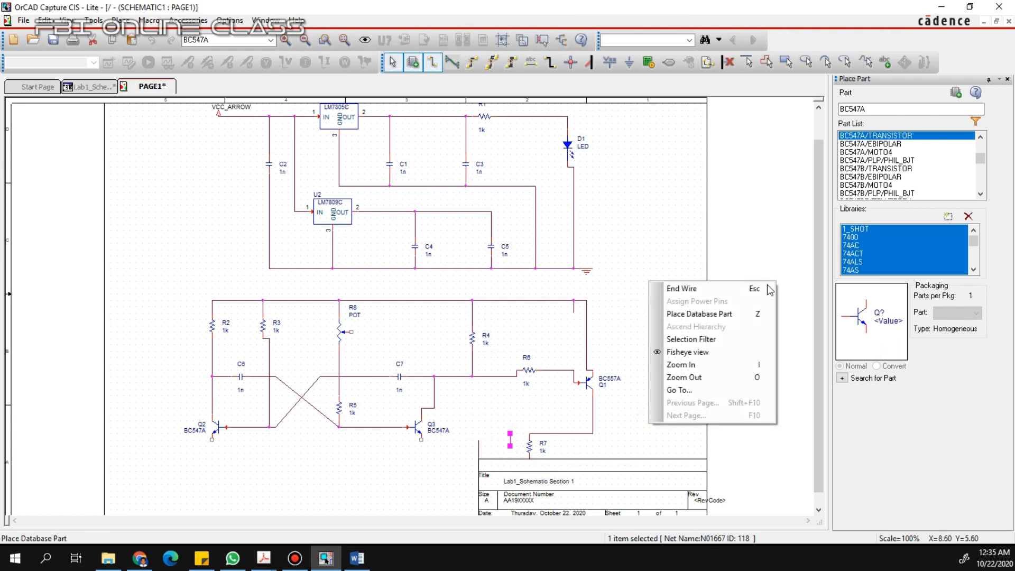
pyautogui.click(727, 287)
pyautogui.press('Delete')
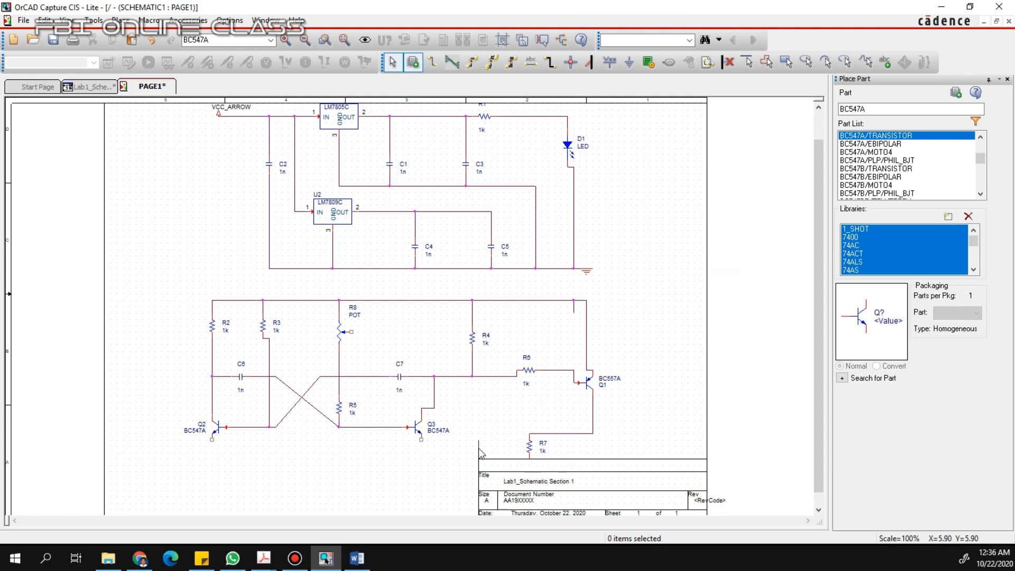
# - Move R7 directly beneath Q1 and wire the emitters of Q2 and Q3 to R7's lower lead
pyautogui.moveTo(530, 447); pyautogui.dragTo(575, 440)
pyautogui.click(628, 423)
pyautogui.press('w')
pyautogui.click(212, 439)
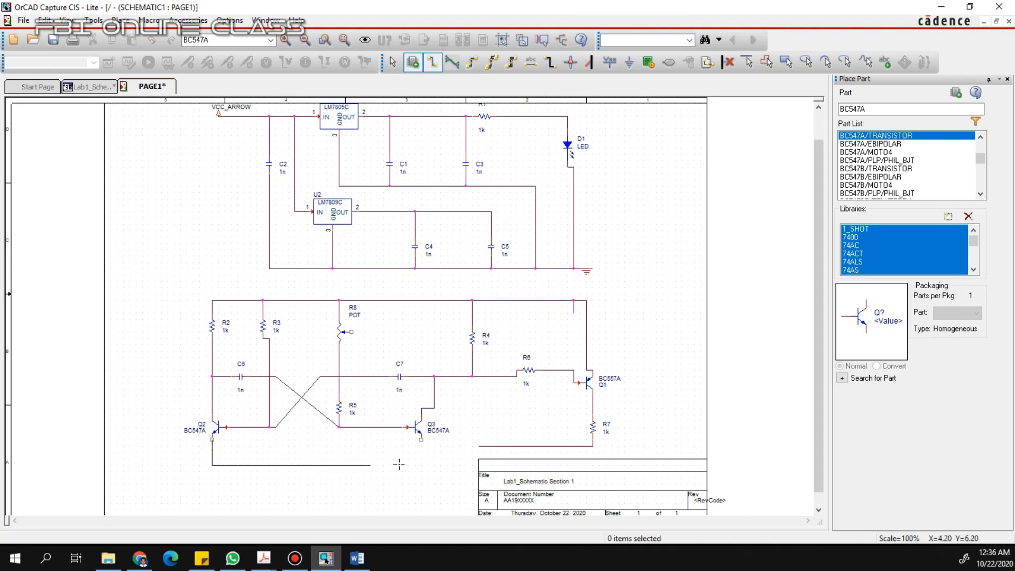
pyautogui.click(477, 445)
pyautogui.click(421, 439)
pyautogui.click(421, 446)
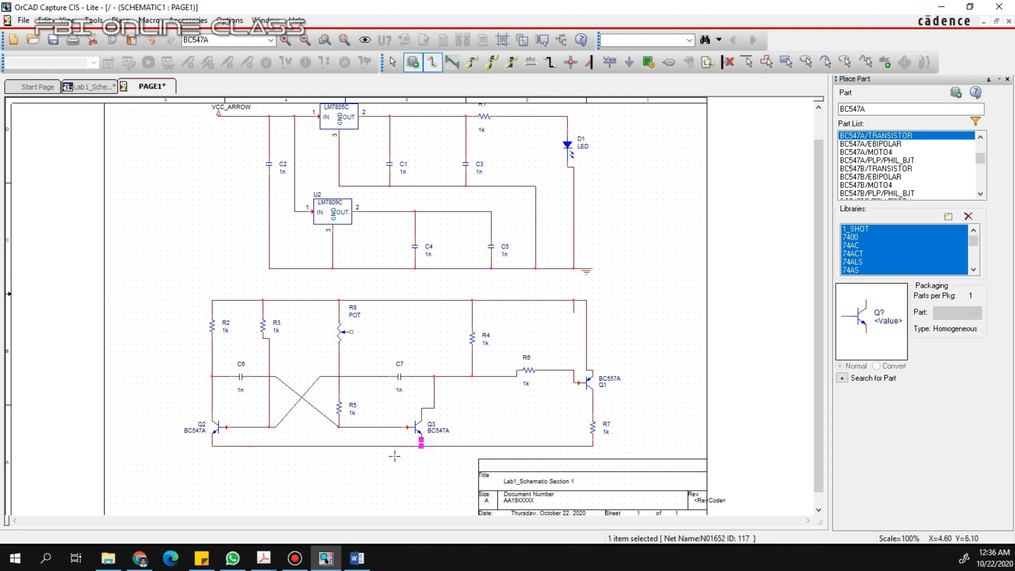
# - Extend the regulators' ground wire from C2 around the outside of the multivibrator to Q2's emitter wire
pyautogui.click(270, 268)
pyautogui.click(142, 268)
pyautogui.click(212, 446)
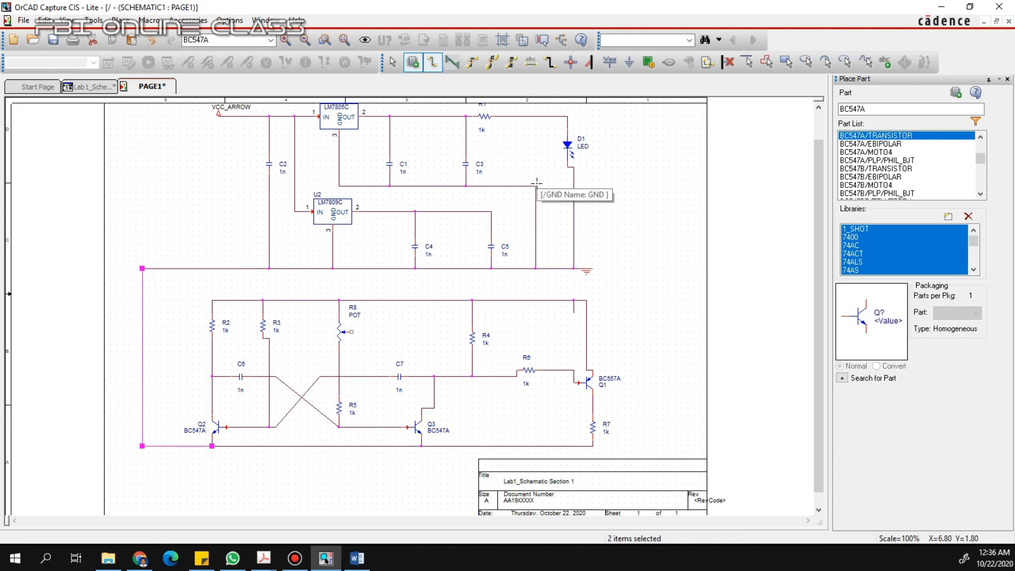
# - Wire the LM7809C output from C5 down to the multivibrator's supply wire and delete the leftover stub beside Q1's supply connection
pyautogui.click(491, 211)
pyautogui.click(504, 211)
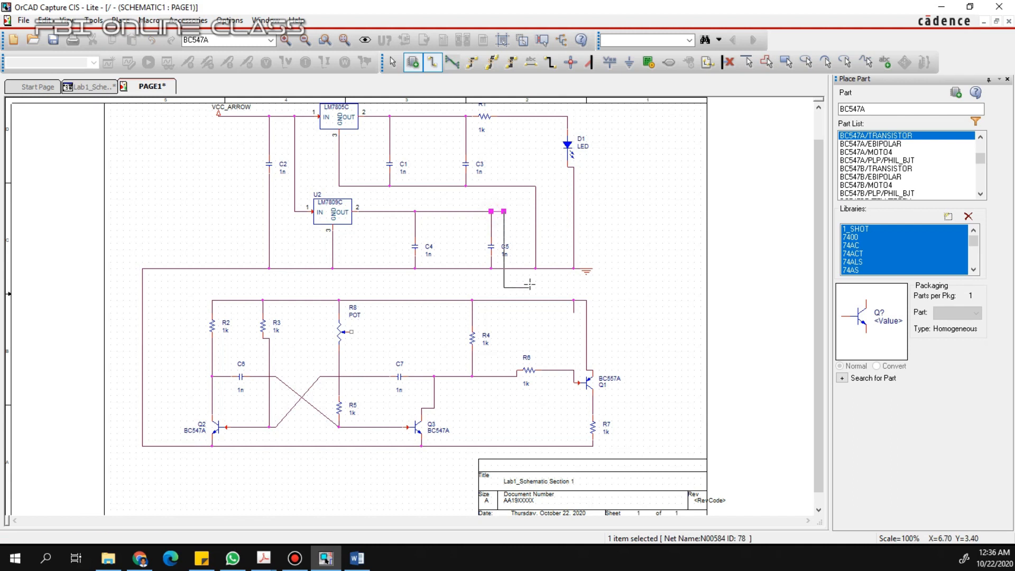
pyautogui.click(554, 212)
pyautogui.click(554, 300)
pyautogui.rightClick(656, 265)
pyautogui.click(684, 273)
pyautogui.click(573, 306)
pyautogui.press('Delete')
# - Open the GND net's properties from the ground symbol, and close the Property Editor to return to the schematic
pyautogui.click(585, 269)
pyautogui.rightClick(586, 269)
pyautogui.click(632, 271)
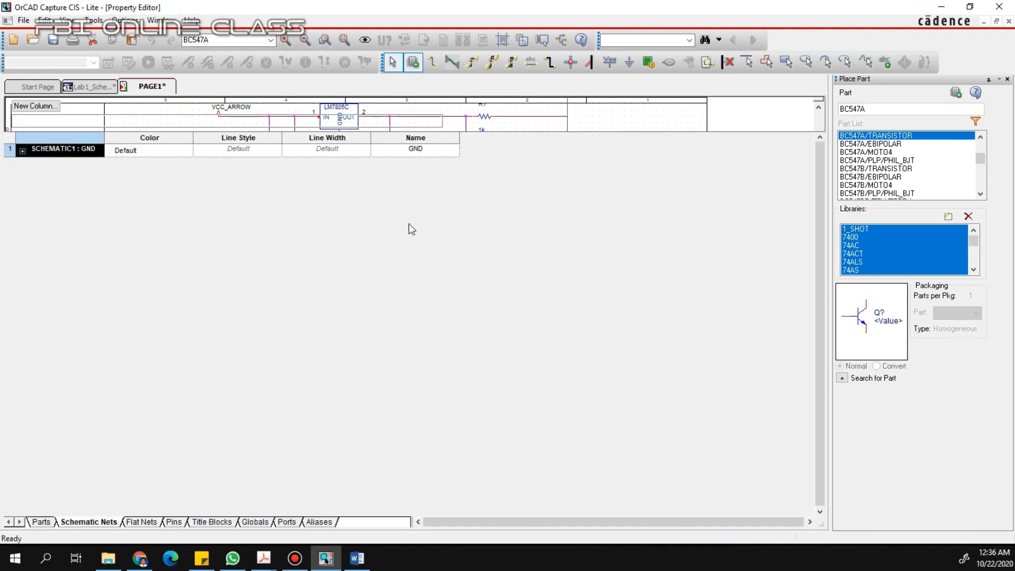
pyautogui.rightClick(243, 88)
pyautogui.click(256, 154)
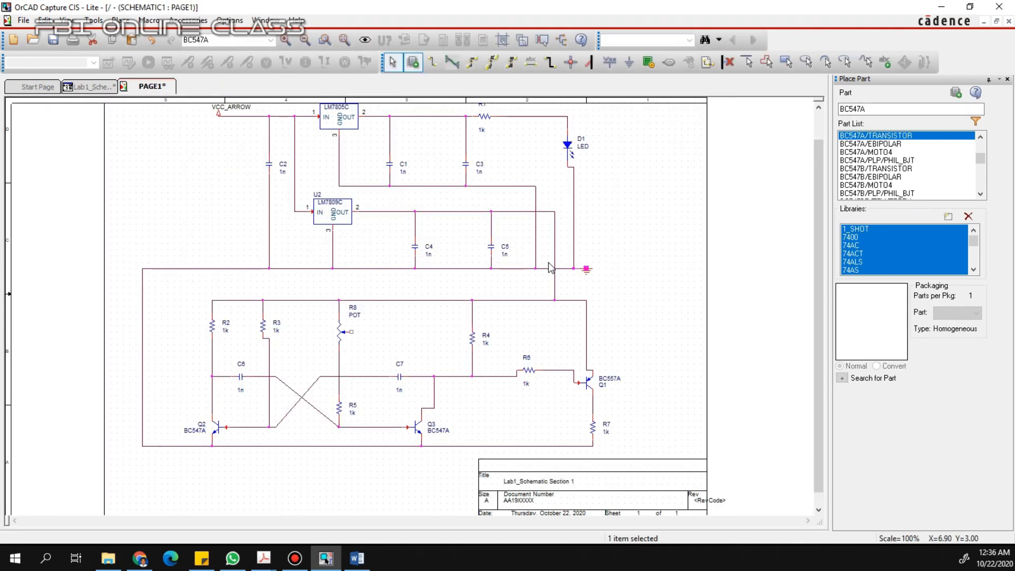
pyautogui.rightClick(585, 269)
pyautogui.click(662, 199)
pyautogui.click(586, 271)
pyautogui.rightClick(588, 272)
pyautogui.click(637, 220)
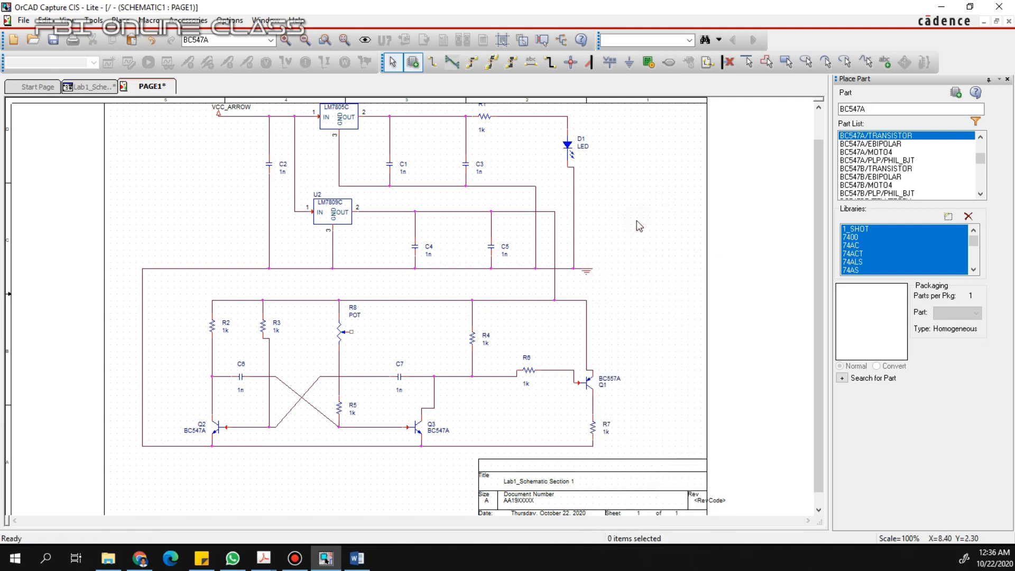
# - Check the reference PDF, and set the capacitor values to 22uF for C2, 100nF for C1 and 4.7uF for C3
pyautogui.scroll(1, 277, 124)
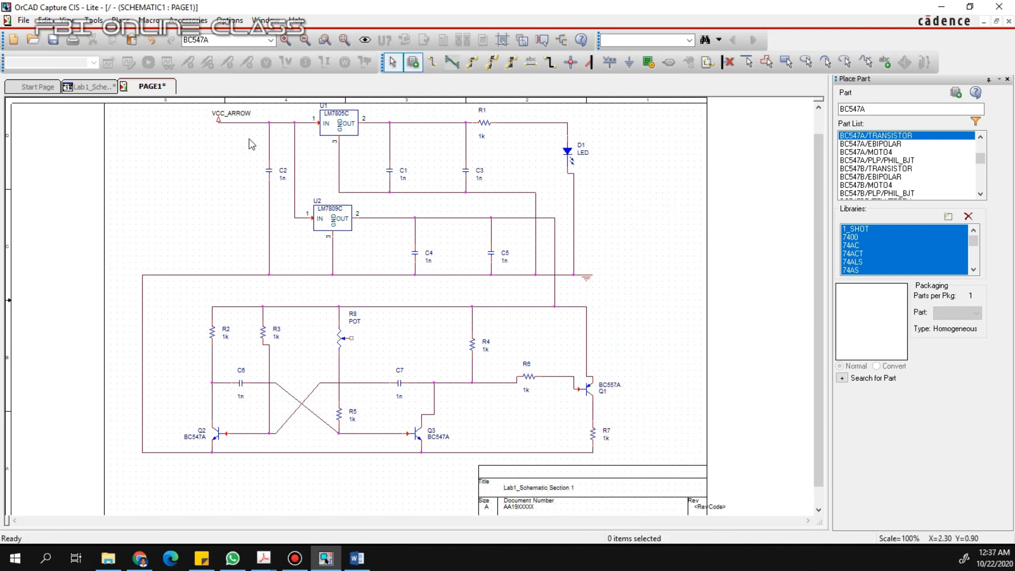
pyautogui.click(264, 558)
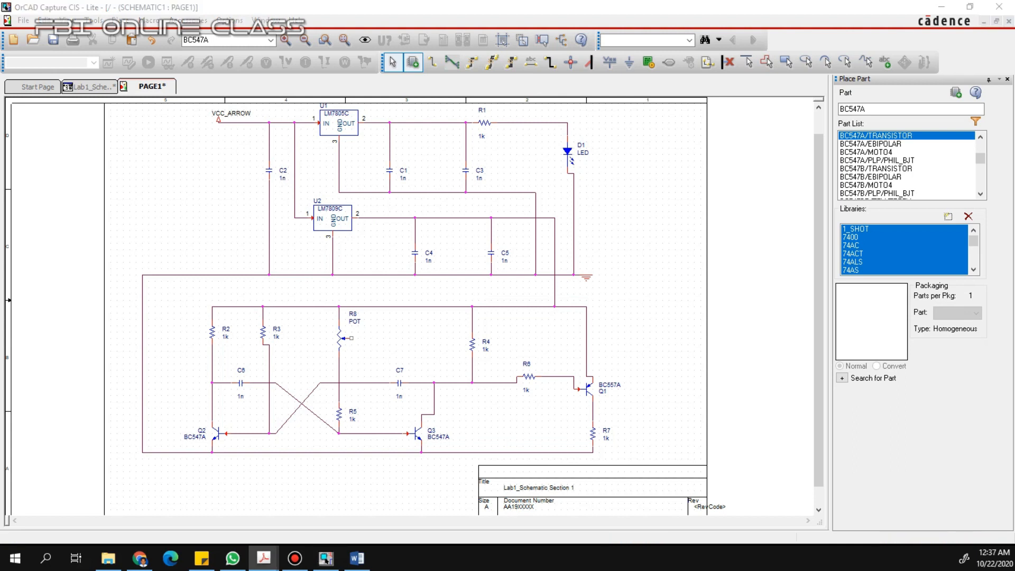
pyautogui.doubleClick(283, 179)
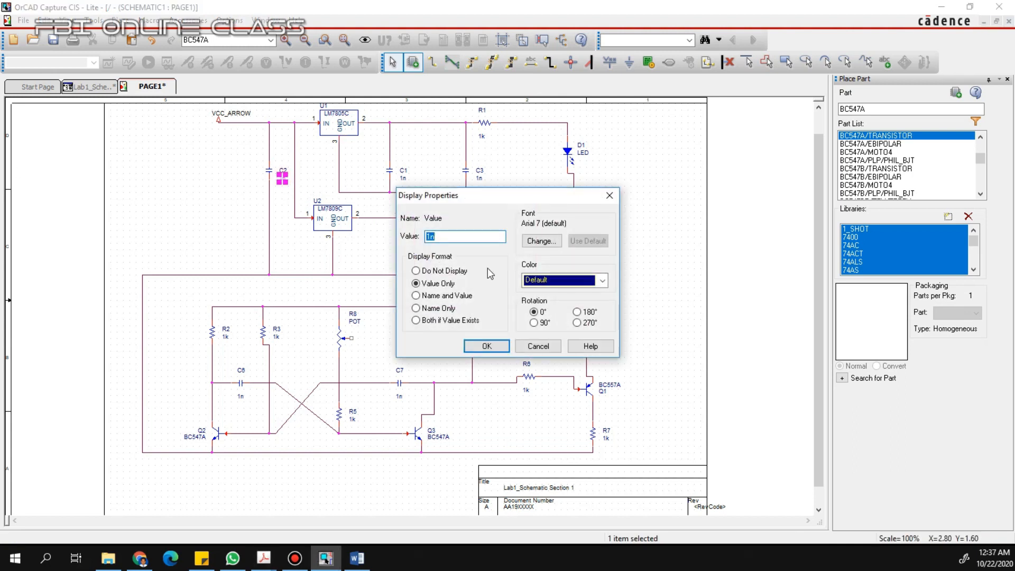
pyautogui.click(482, 346)
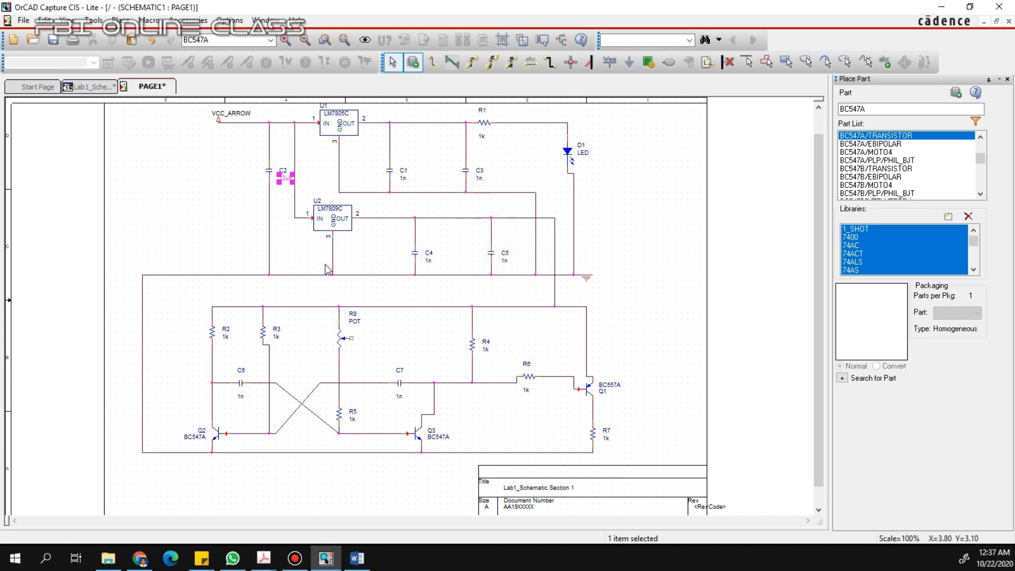
pyautogui.doubleClick(402, 178)
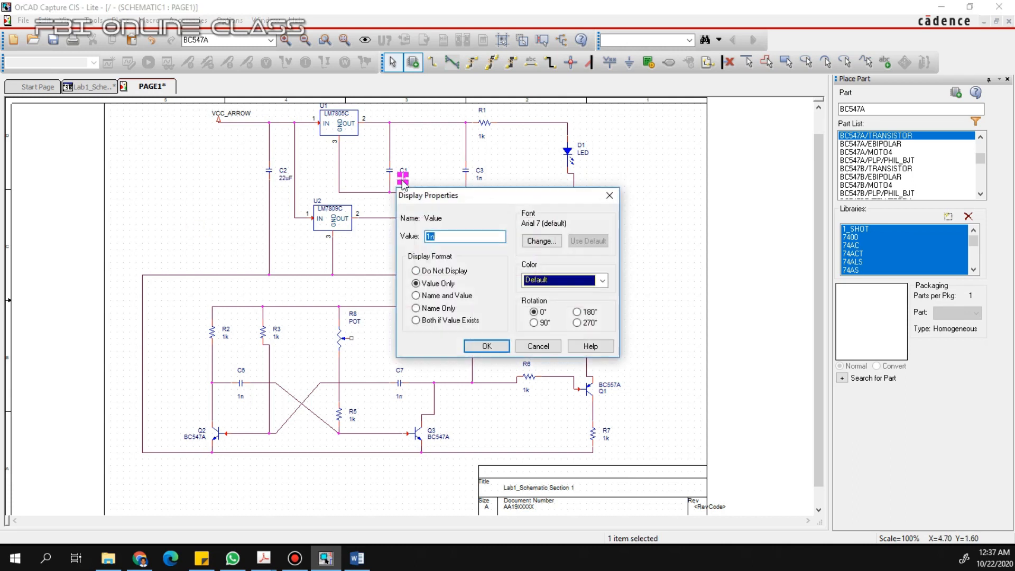
pyautogui.click(485, 346)
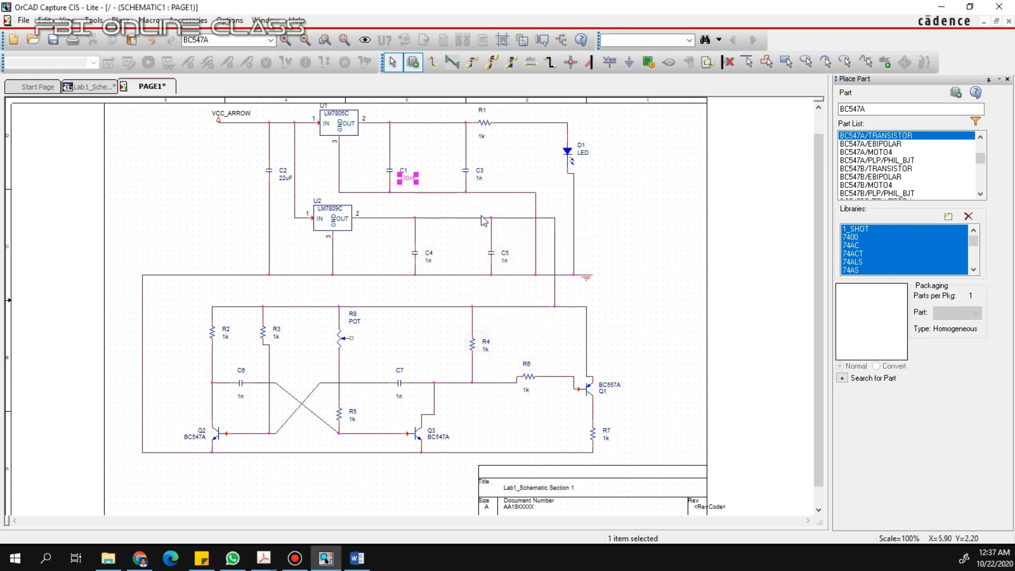
pyautogui.doubleClick(479, 180)
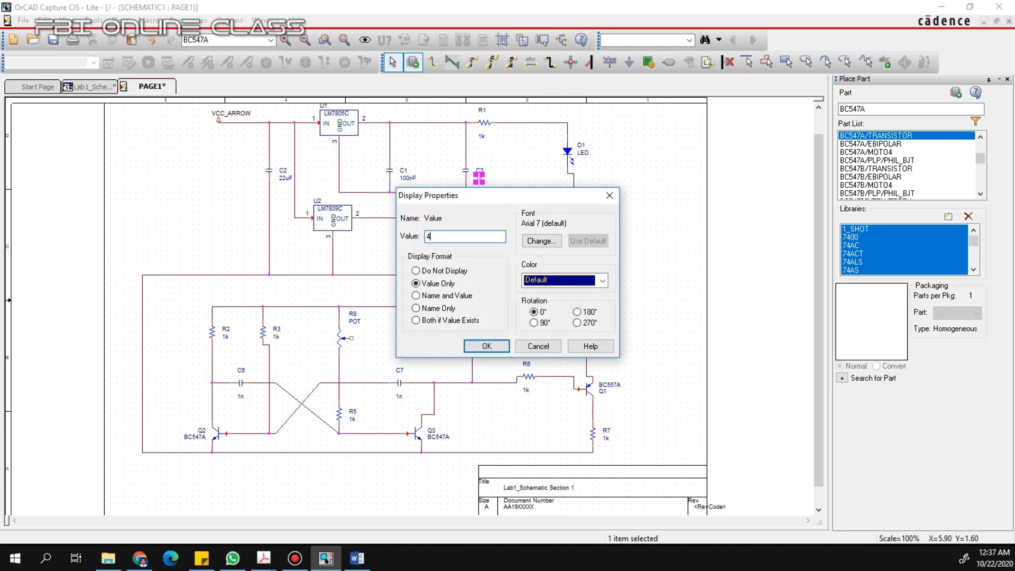
pyautogui.click(487, 345)
pyautogui.click(614, 198)
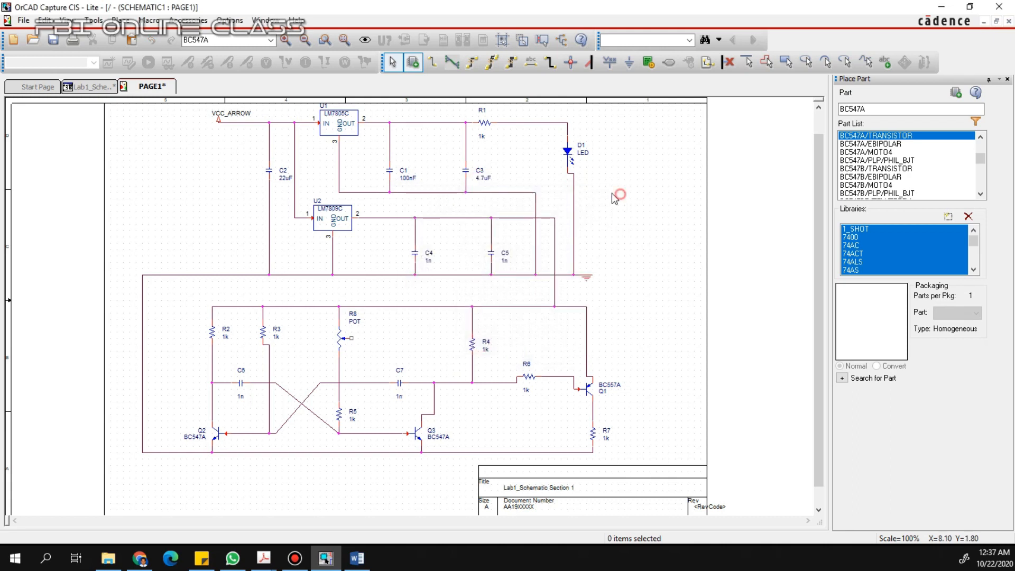
# - Set R1's value to 330, C4's value to 100nF and C5's value to 4.7uF
pyautogui.doubleClick(481, 136)
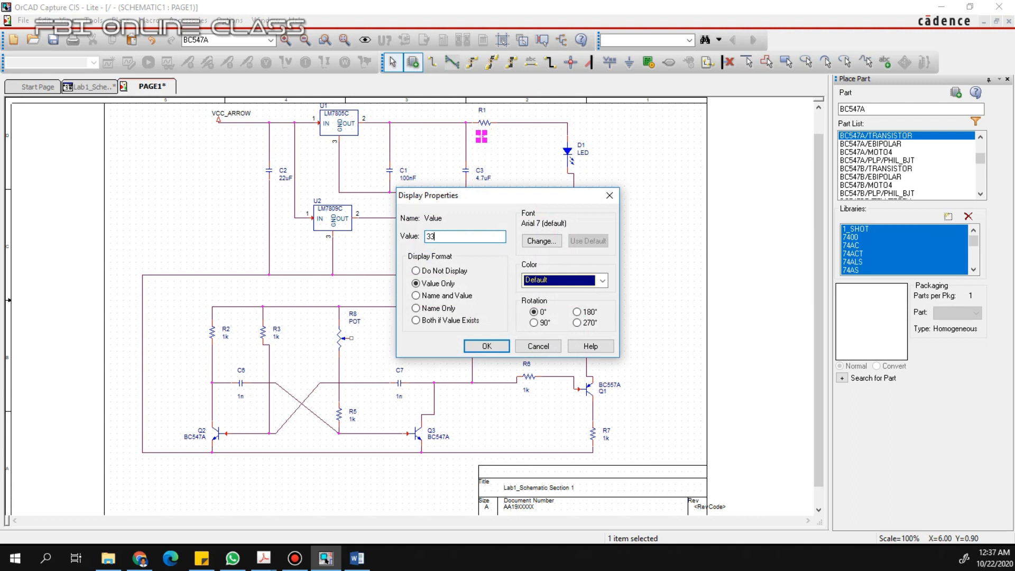
pyautogui.click(487, 346)
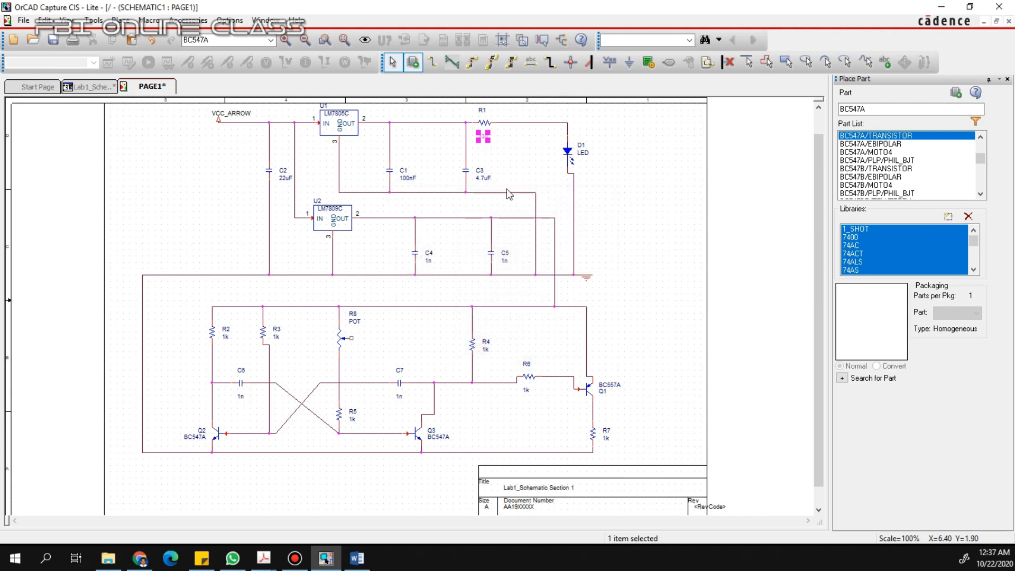
pyautogui.doubleClick(429, 261)
pyautogui.write('100nF')
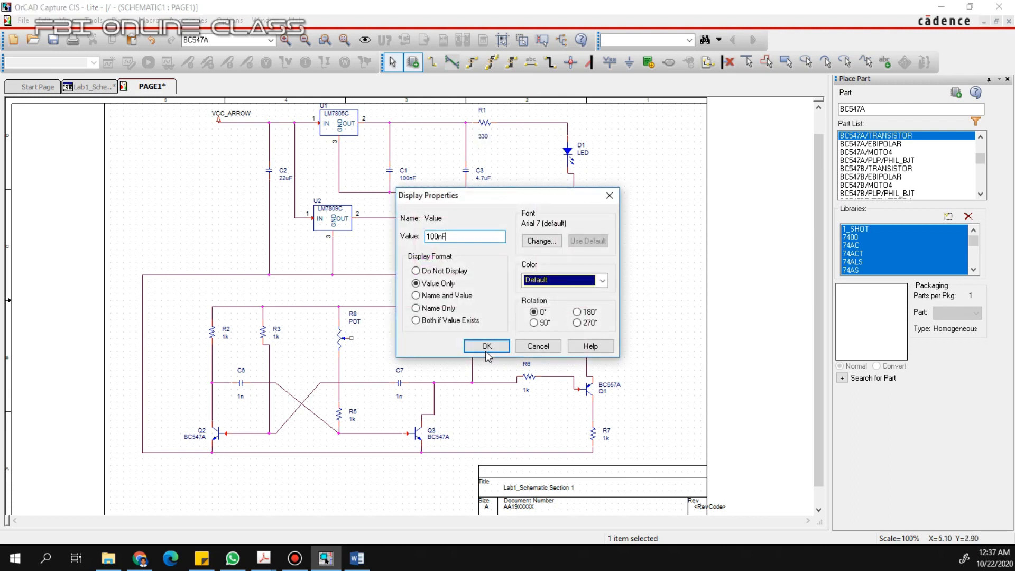
pyautogui.click(486, 353)
pyautogui.doubleClick(505, 261)
pyautogui.write('4.7uF')
pyautogui.click(486, 346)
pyautogui.scroll(-1, 333, 380)
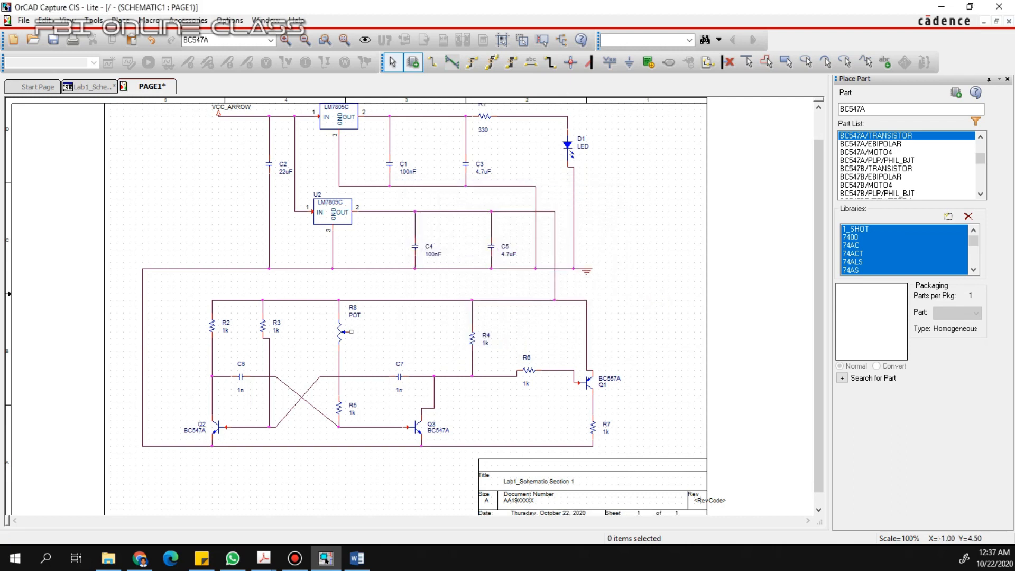
# - Set the values of resistors R2 and R3 to 2.2k
pyautogui.doubleClick(225, 331)
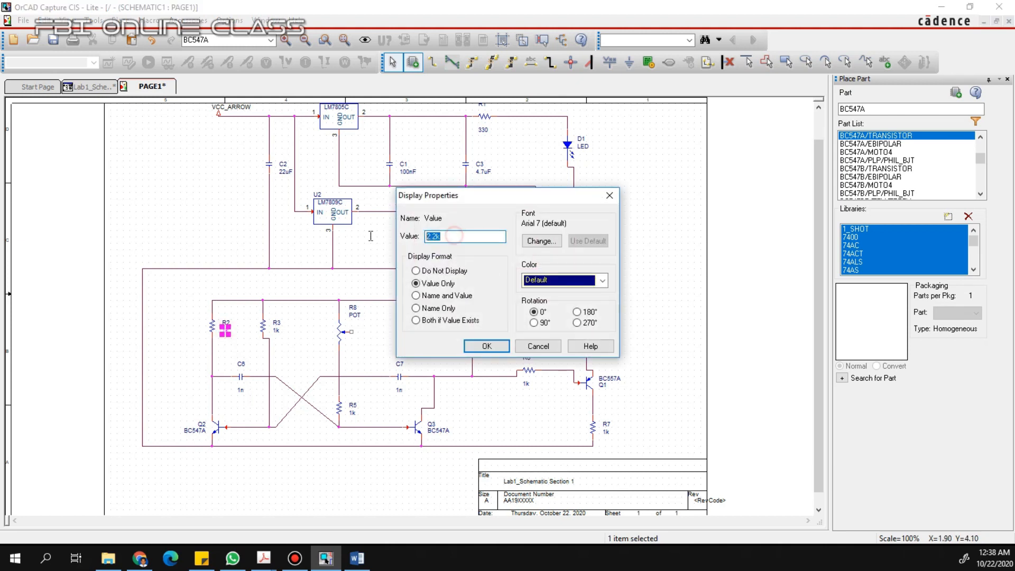
pyautogui.click(486, 345)
pyautogui.doubleClick(278, 330)
pyautogui.write('2.2k')
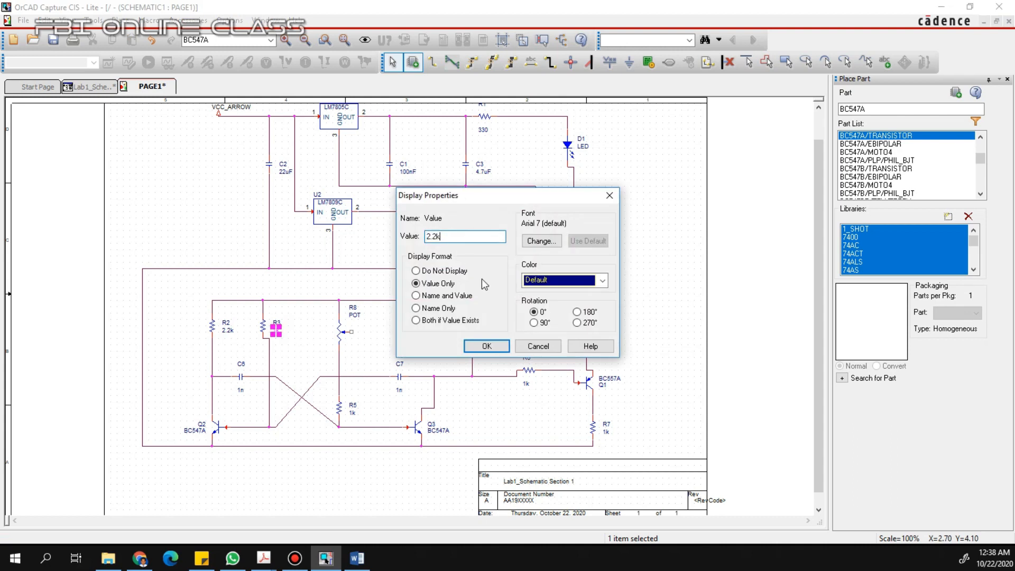
pyautogui.click(482, 347)
# - Set the values of resistors R4 and R5 to 2.2k
pyautogui.doubleClick(486, 342)
pyautogui.write('2.2k')
pyautogui.click(481, 346)
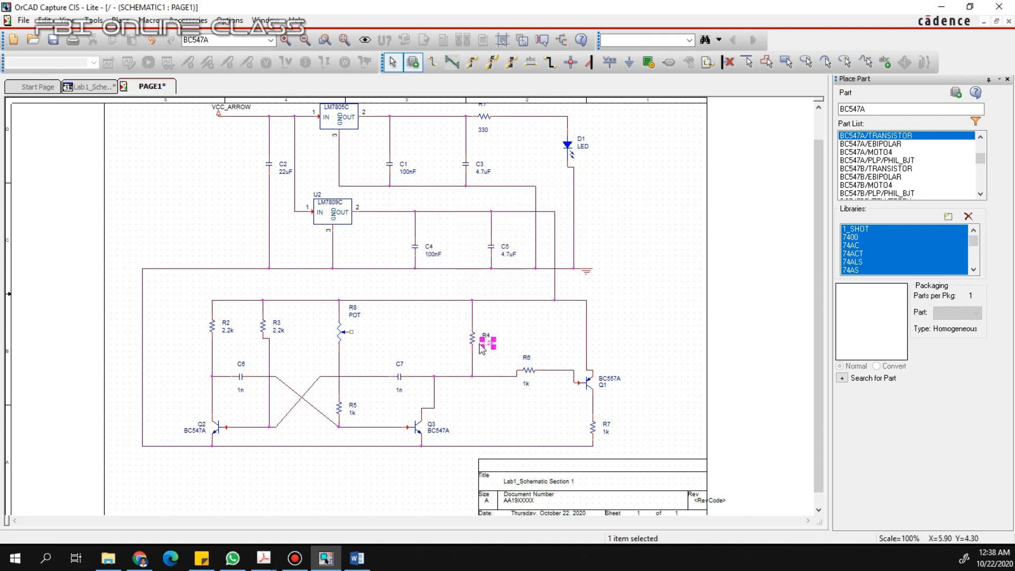
pyautogui.doubleClick(351, 412)
pyautogui.write('2.2k')
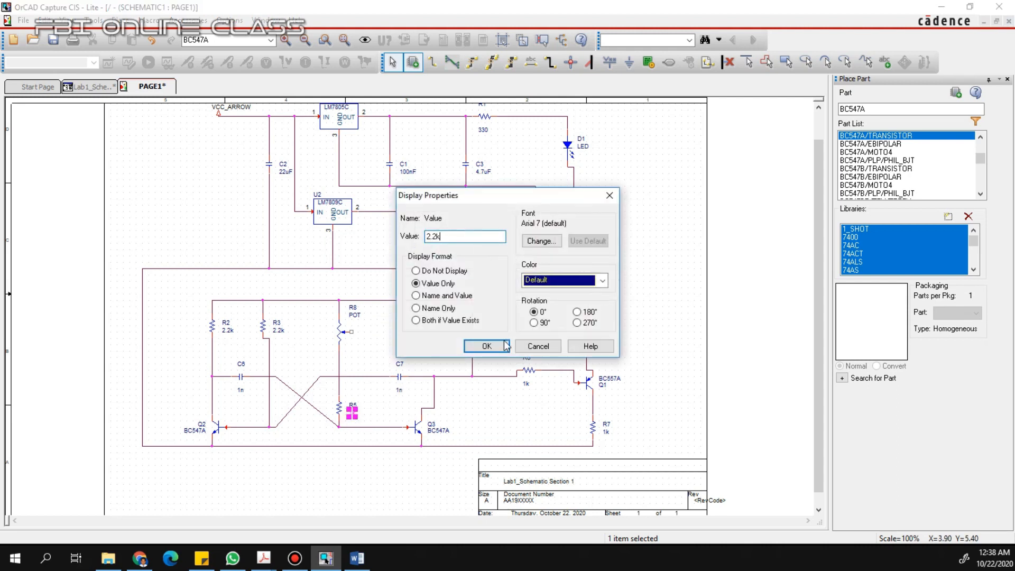
pyautogui.click(486, 346)
# - Set the values of resistors R7 and R6 to 10k
pyautogui.doubleClick(606, 431)
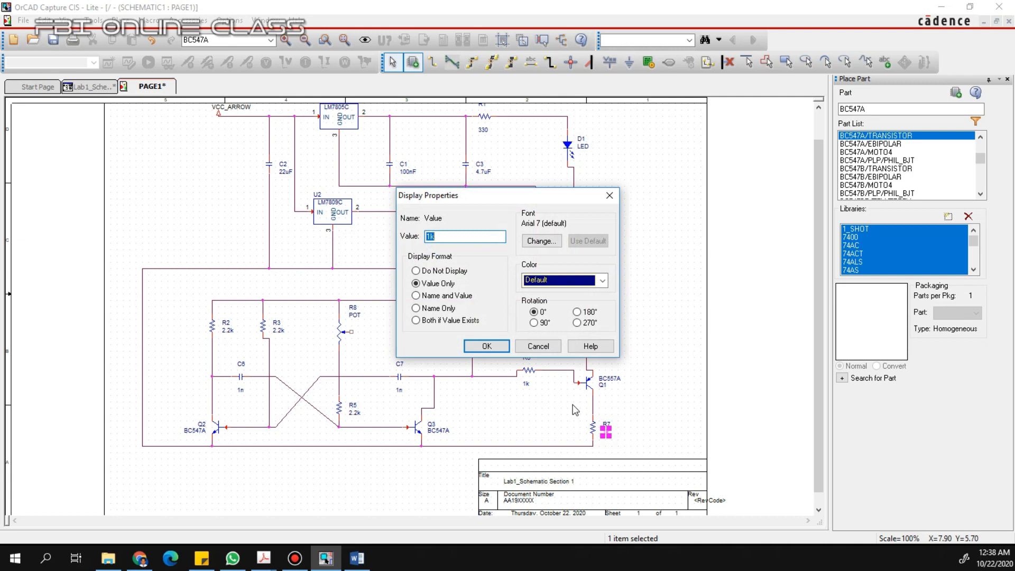
pyautogui.write('10k')
pyautogui.click(499, 349)
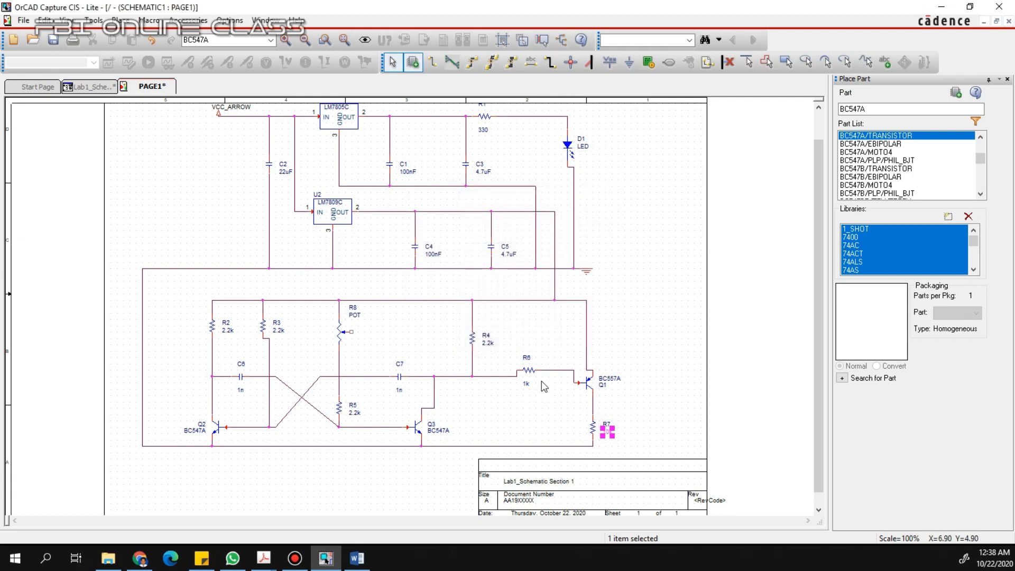
pyautogui.doubleClick(527, 384)
pyautogui.write('10k')
pyautogui.click(474, 347)
# - Set the values of capacitors C7 and C6 to 1uF
pyautogui.doubleClick(400, 390)
pyautogui.write('1uF')
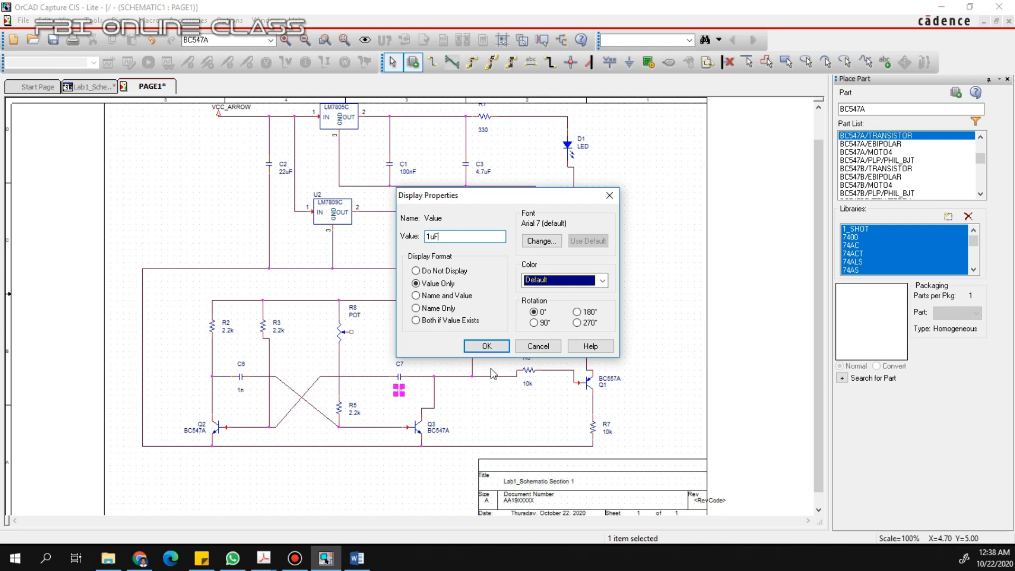
pyautogui.click(486, 346)
pyautogui.doubleClick(241, 390)
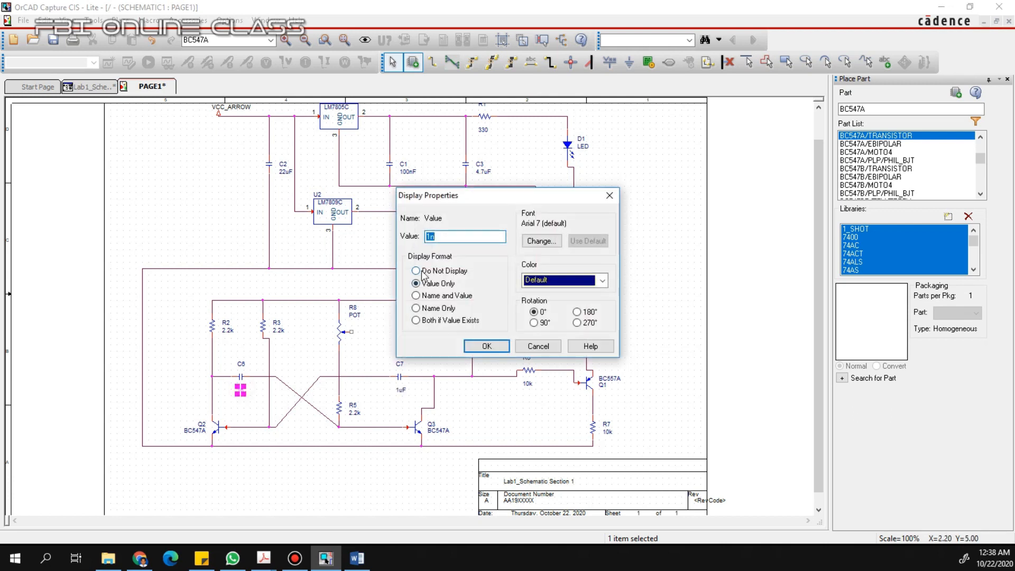
pyautogui.write('1uF')
pyautogui.click(487, 345)
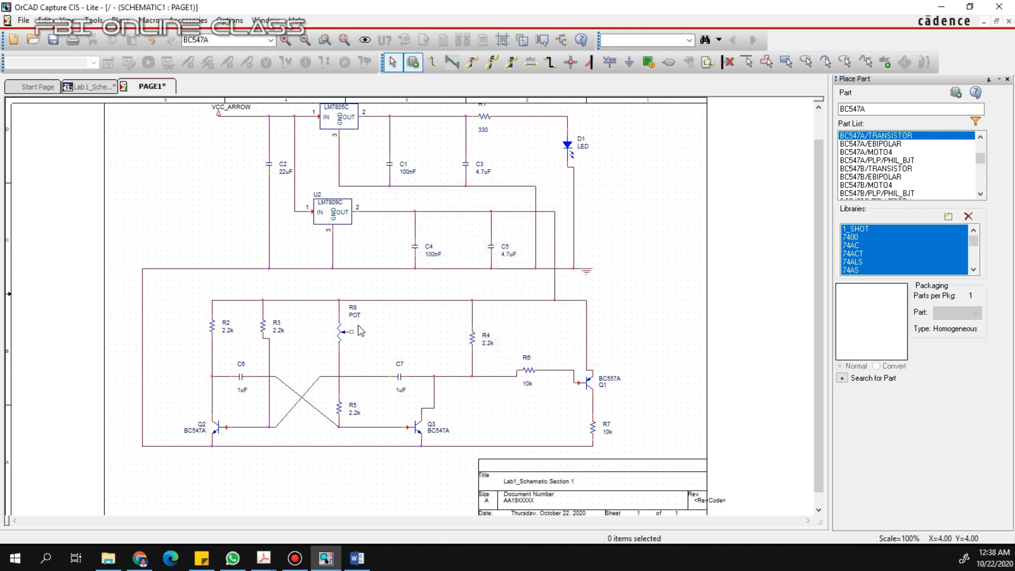
# - Wire the wiper pin of potentiometer R8 up to the multivibrator's supply wire and end the wiring
pyautogui.click(431, 62)
pyautogui.click(352, 332)
pyautogui.click(376, 300)
pyautogui.rightClick(409, 321)
pyautogui.click(408, 322)
# - Open the properties of potentiometer R8 and close the Property Editor to return to the schematic
pyautogui.doubleClick(341, 333)
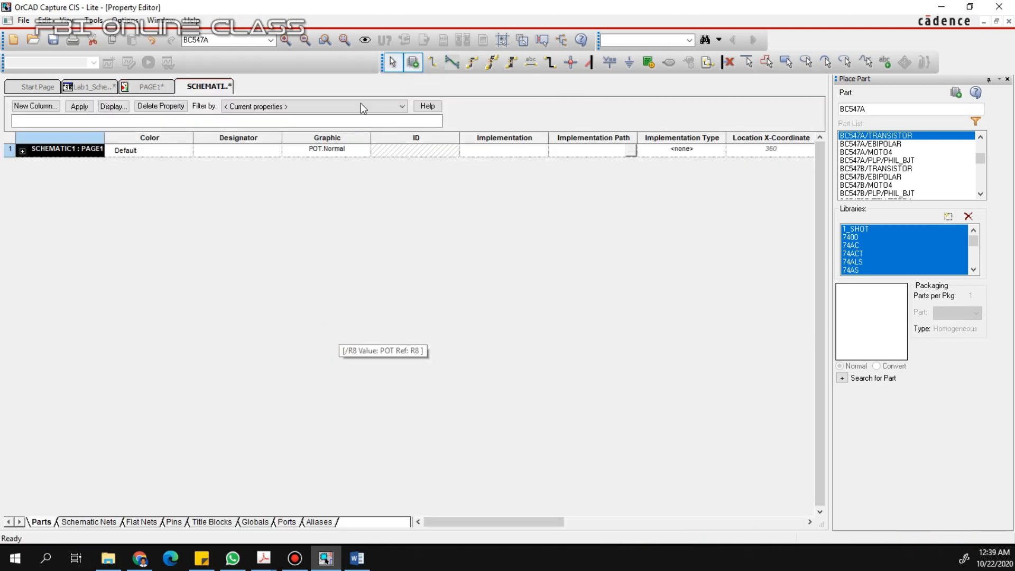
pyautogui.rightClick(225, 88)
pyautogui.click(252, 154)
# - Open potentiometer R8 for part editing, select its value placeholder, and cancel the prompt for saving the part instance
pyautogui.rightClick(342, 332)
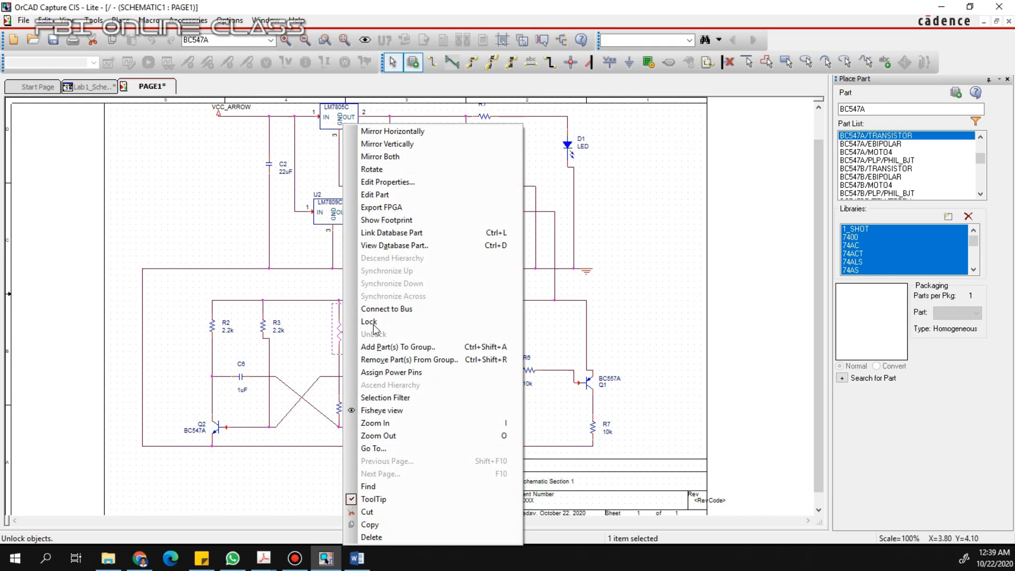
pyautogui.click(391, 196)
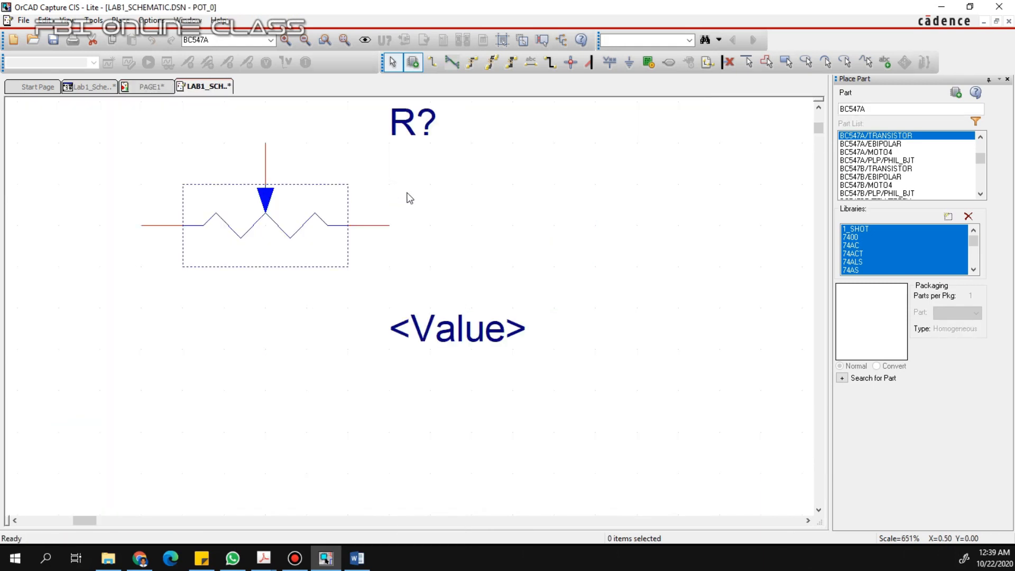
pyautogui.rightClick(195, 89)
pyautogui.click(127, 158)
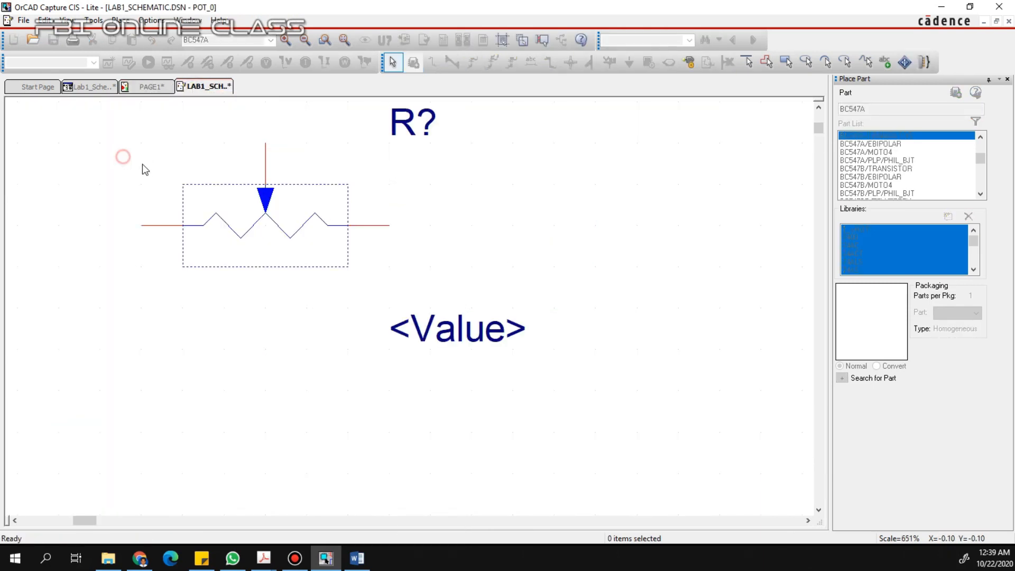
pyautogui.click(378, 226)
pyautogui.click(469, 231)
pyautogui.click(459, 327)
pyautogui.rightClick(211, 86)
pyautogui.click(253, 161)
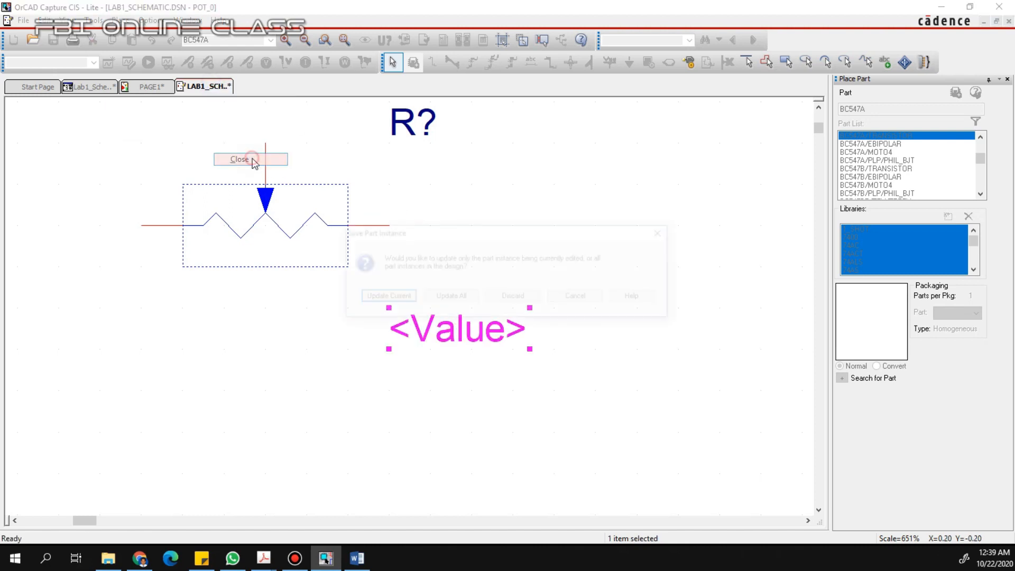
pyautogui.click(577, 297)
# - Close the potentiometer's part editor, updating only the current part instance
pyautogui.rightClick(321, 222)
pyautogui.rightClick(283, 218)
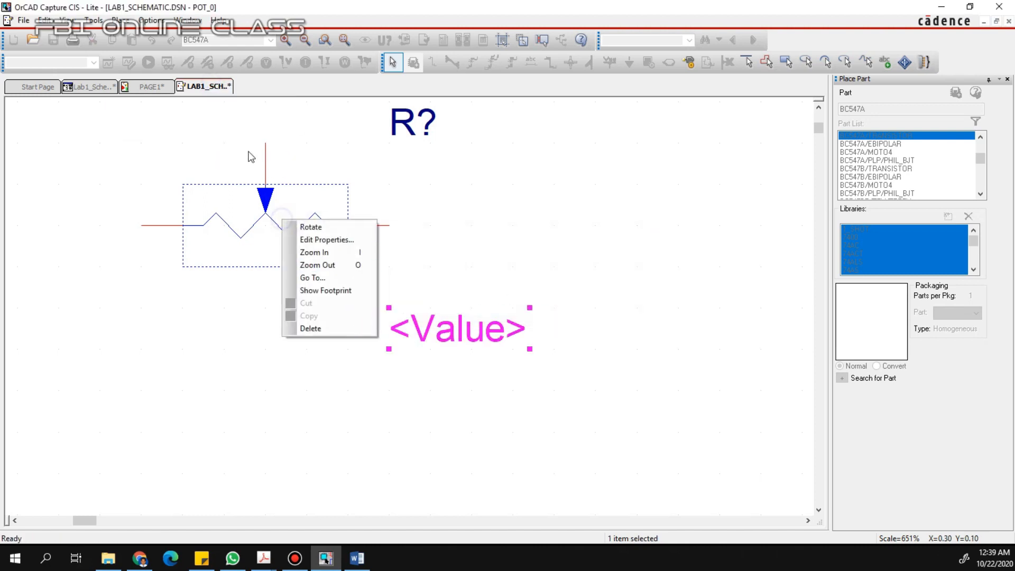
pyautogui.rightClick(205, 83)
pyautogui.click(232, 158)
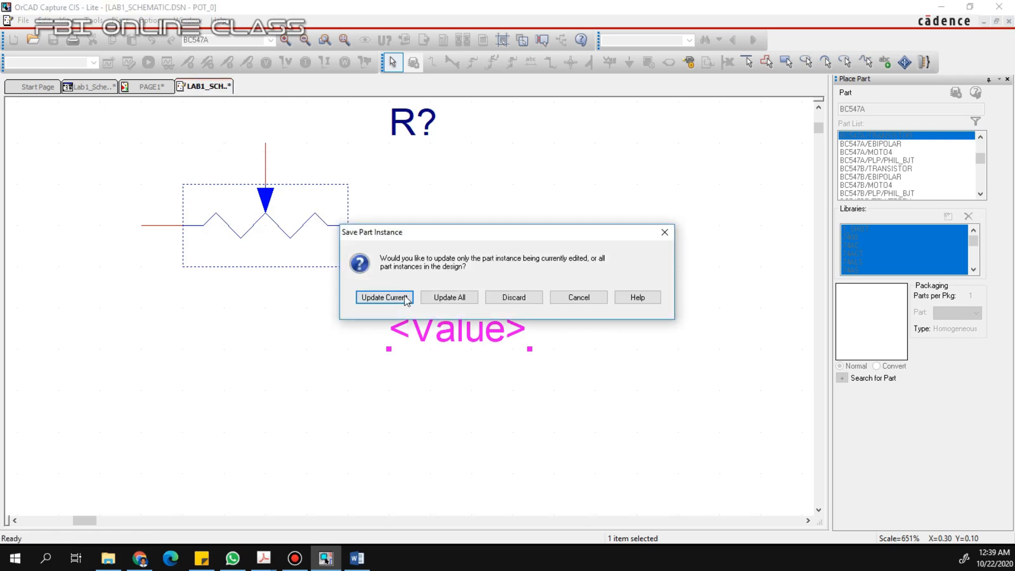
pyautogui.click(394, 296)
pyautogui.press('Return')
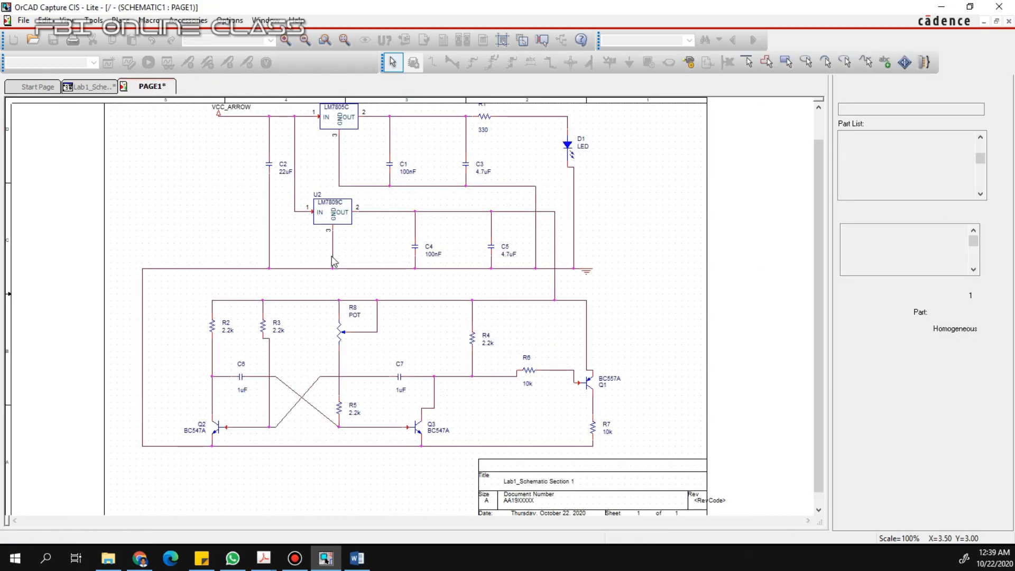
# - Open potentiometer R8's properties, look up its Value property, and return to the schematic
pyautogui.click(357, 314)
pyautogui.click(400, 315)
pyautogui.doubleClick(336, 332)
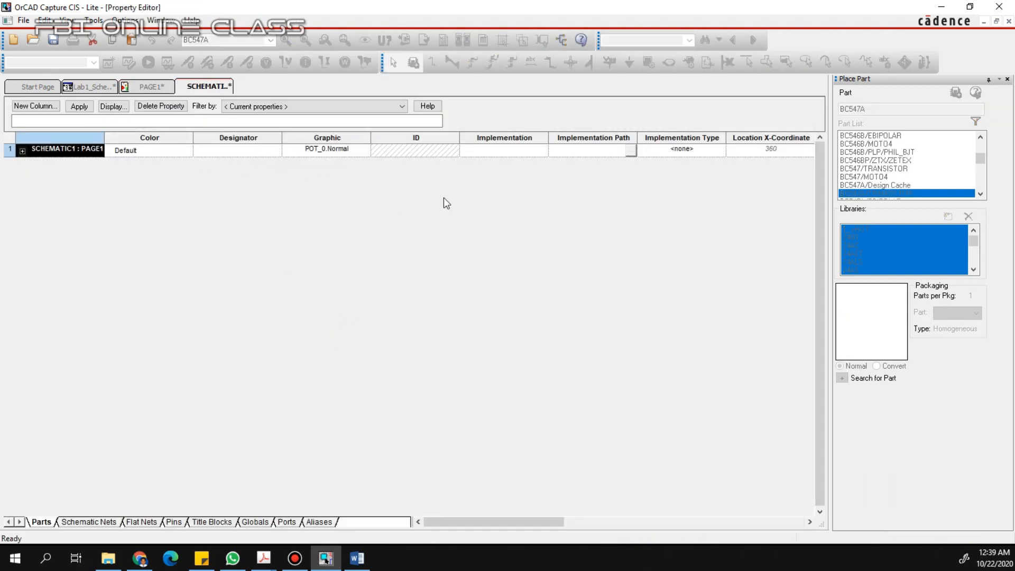
pyautogui.moveTo(448, 517); pyautogui.dragTo(692, 500)
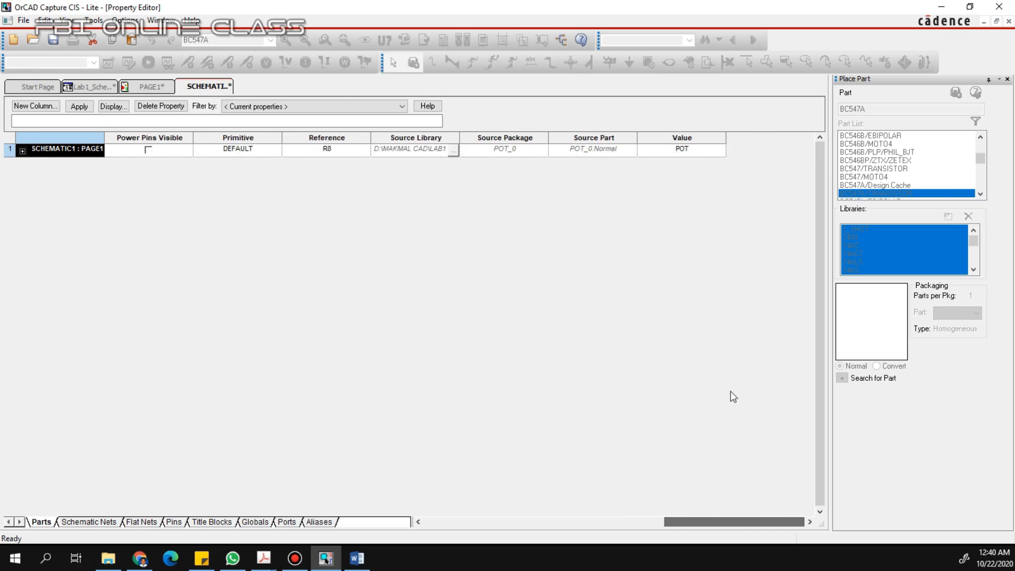
pyautogui.click(687, 150)
pyautogui.rightClick(219, 87)
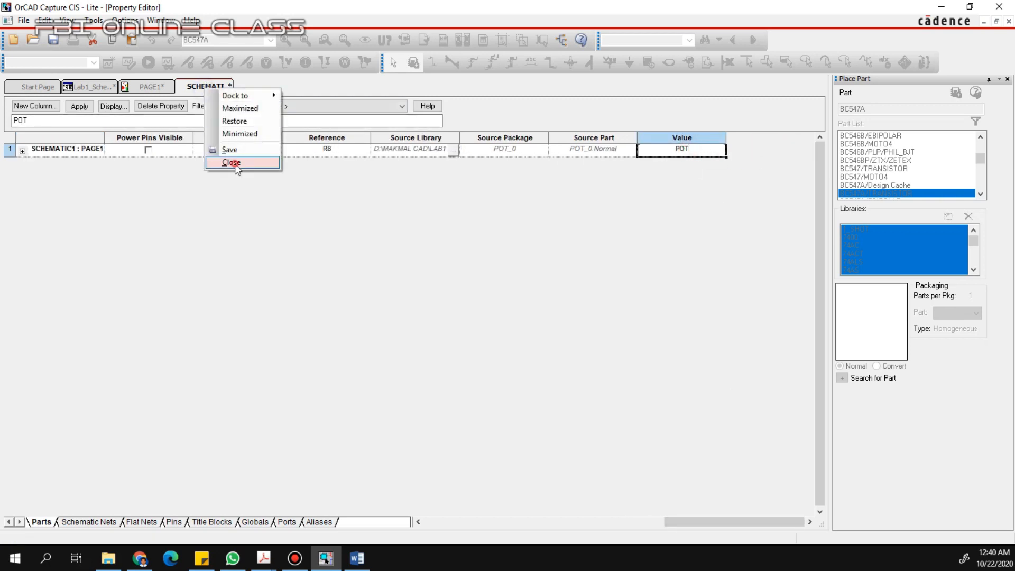
pyautogui.click(233, 149)
# - Set the displayed value of potentiometer R8 to 220k
pyautogui.doubleClick(354, 314)
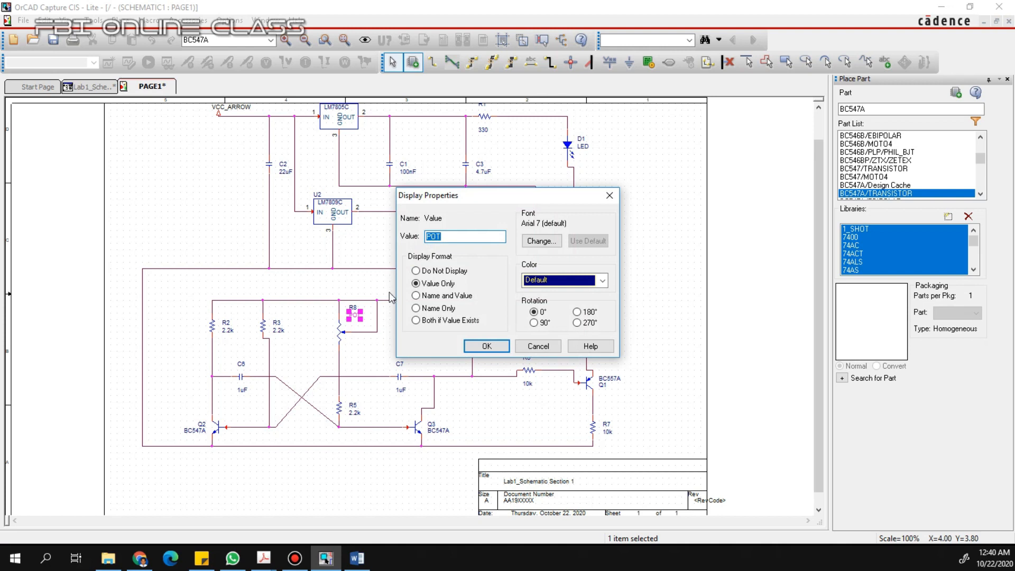
pyautogui.write('220k')
pyautogui.click(494, 346)
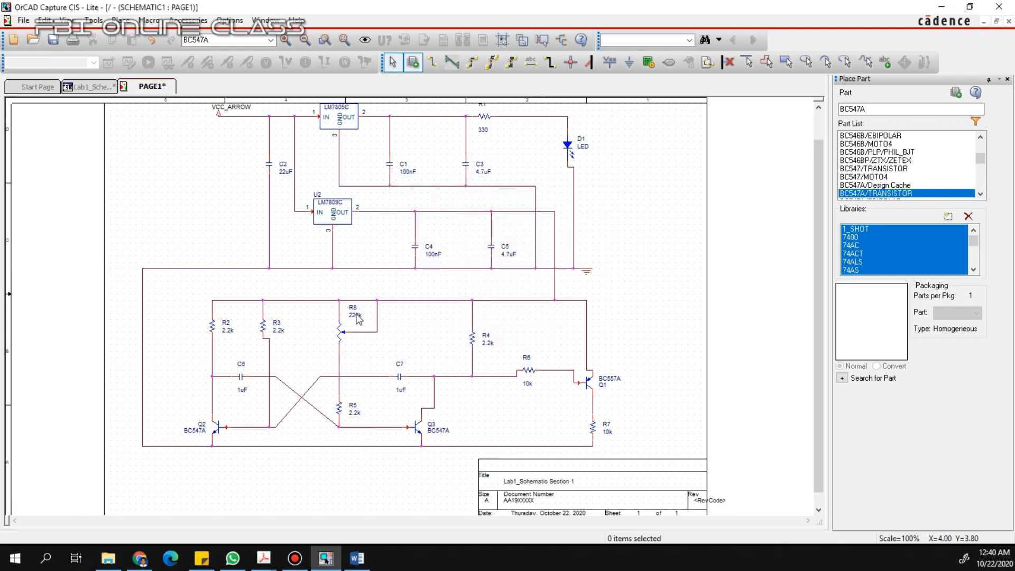
# - Review potentiometer R8's properties again and close the Property Editor to return to the schematic
pyautogui.rightClick(342, 332)
pyautogui.press('Escape')
pyautogui.doubleClick(342, 333)
pyautogui.moveTo(523, 522); pyautogui.dragTo(675, 520)
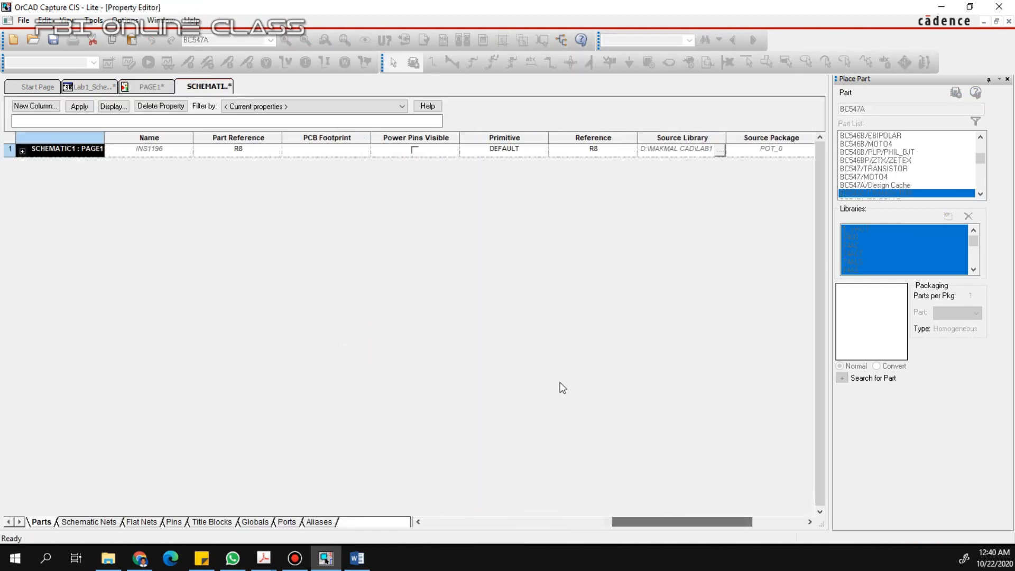
pyautogui.rightClick(219, 85)
pyautogui.click(249, 162)
pyautogui.click(381, 307)
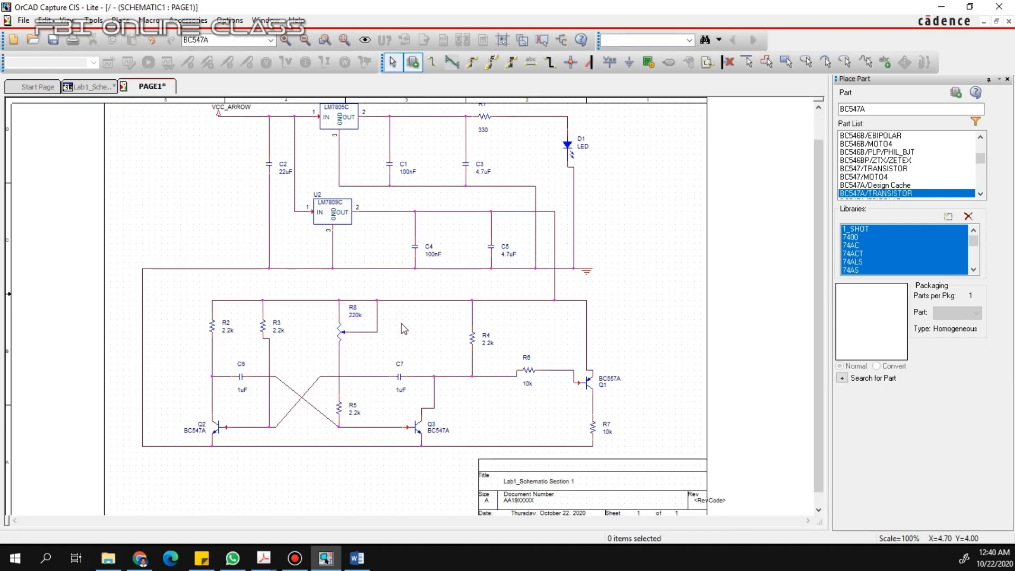
pyautogui.click(426, 345)
# - Check the properties of the vertical GND wire beside the multivibrator, return to the schematic, and save the design
pyautogui.scroll(2, 292, 283)
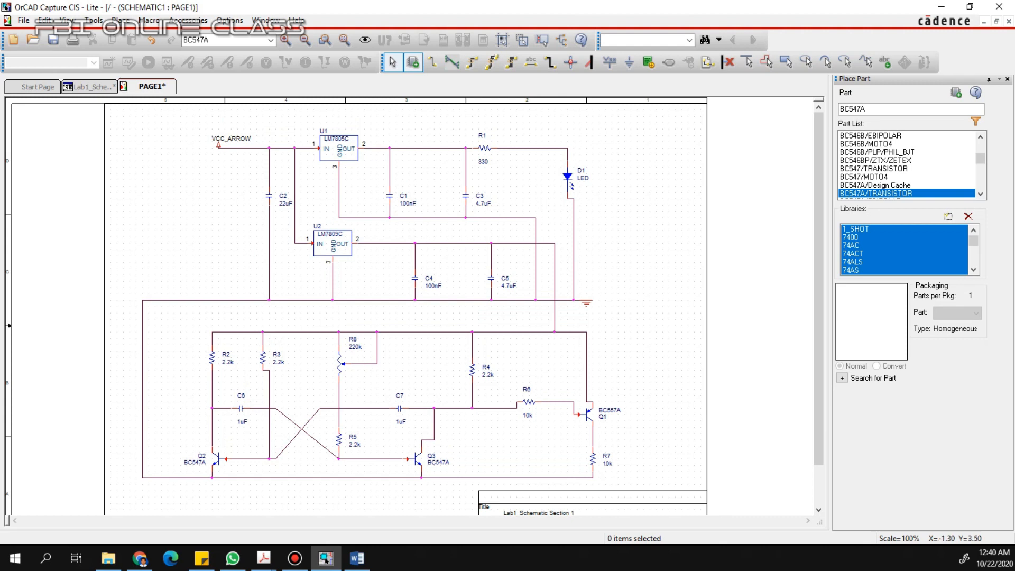
pyautogui.doubleClick(142, 356)
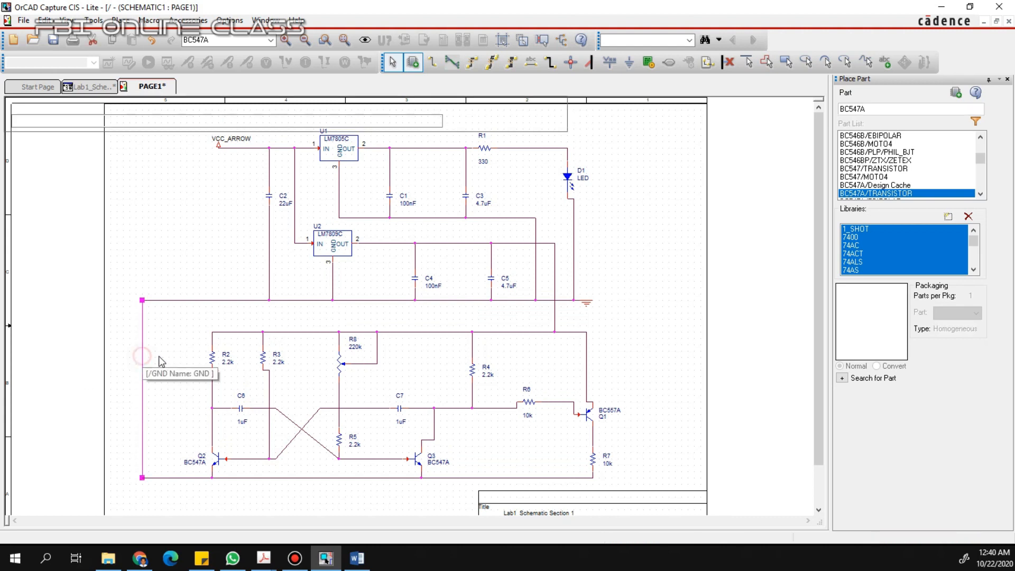
pyautogui.rightClick(217, 86)
pyautogui.click(243, 160)
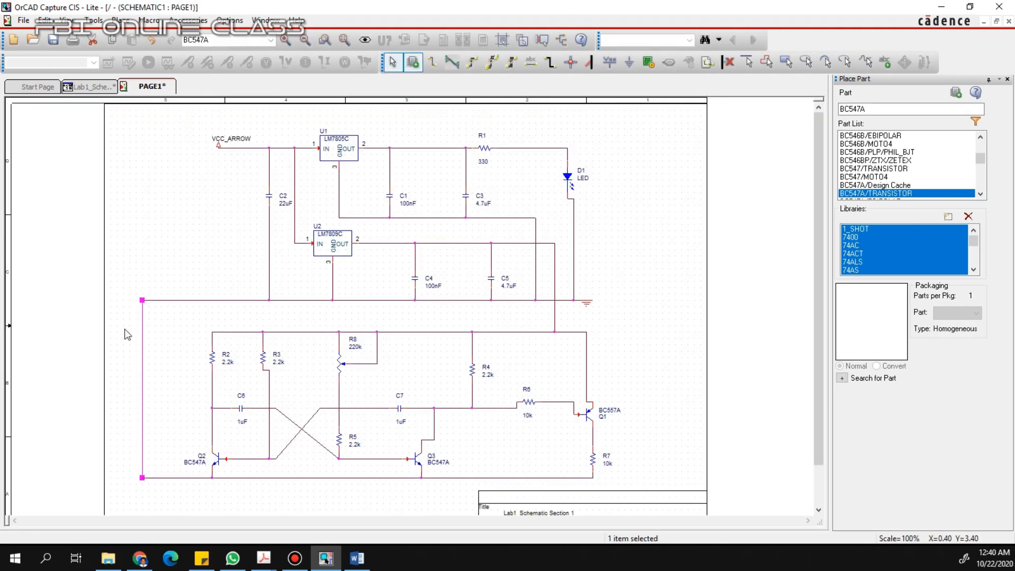
pyautogui.click(145, 357)
pyautogui.click(53, 40)
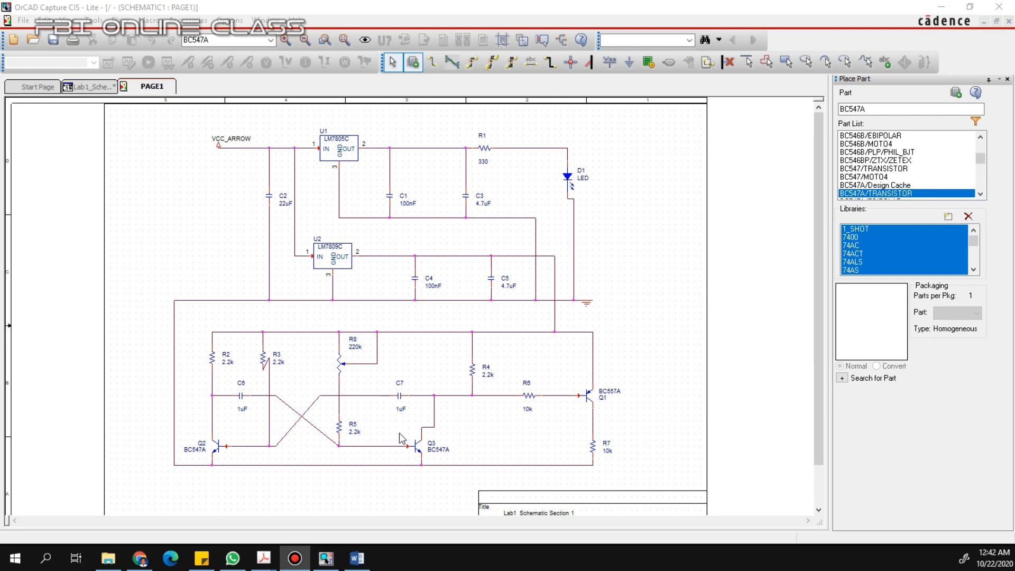
# - Straighten the vertical wire below R3 so it runs directly from the resistor to Q2's base wire
pyautogui.click(270, 382)
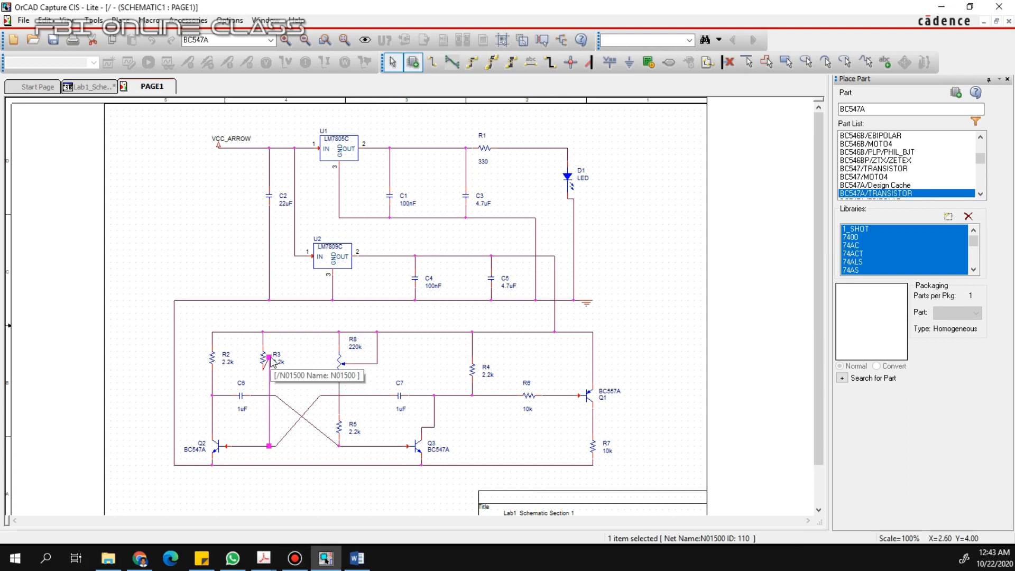
pyautogui.moveTo(267, 371); pyautogui.dragTo(261, 372)
pyautogui.click(677, 338)
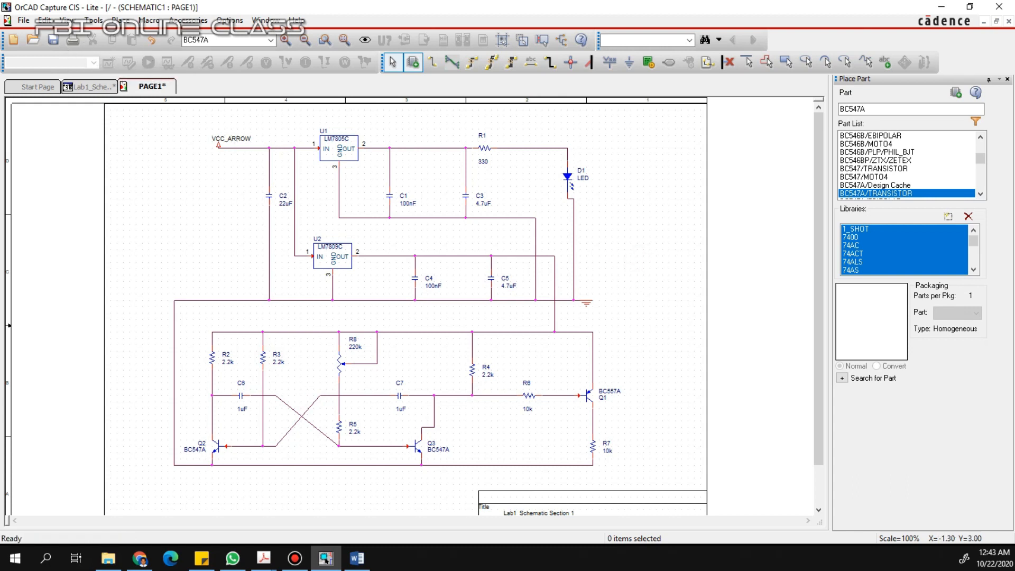
# - Compare the circuit with the schematic diagram in the DAE21502_Lab1_Instruction PDF and return to the schematic page
pyautogui.moveTo(0, 21); pyautogui.dragTo(429, 57)
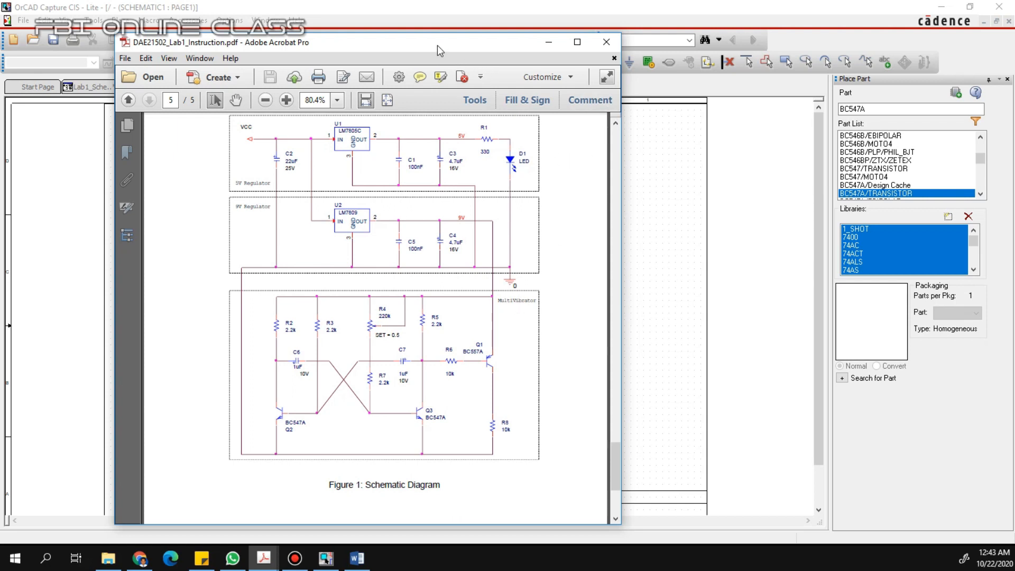
pyautogui.moveTo(420, 42); pyautogui.dragTo(0, 53)
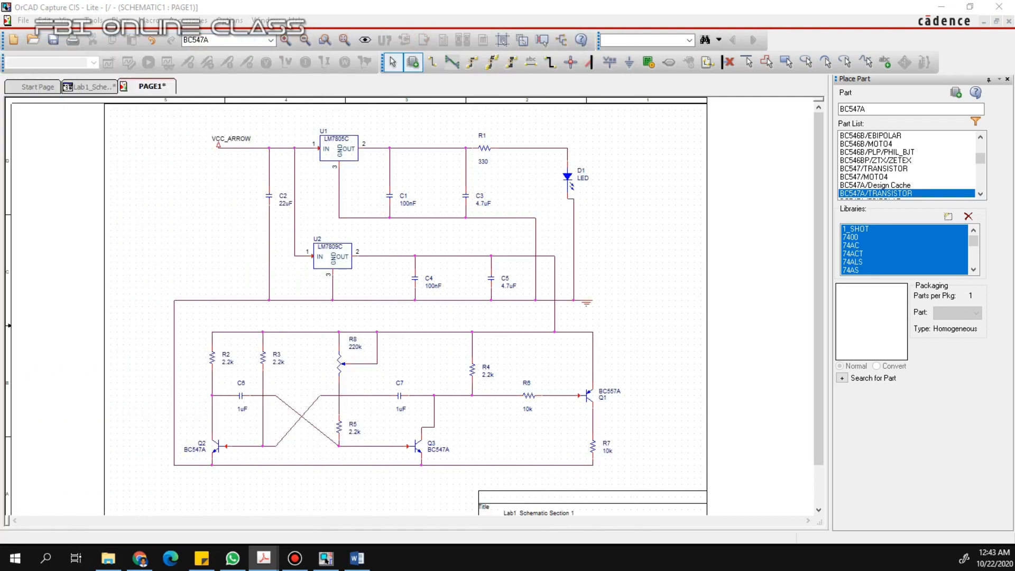
pyautogui.click(153, 145)
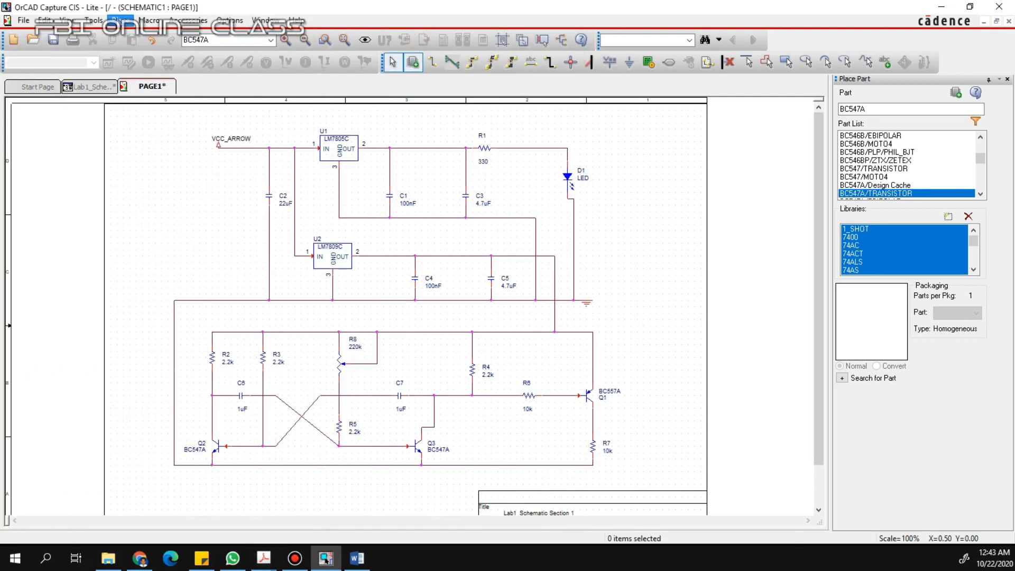
# - Draw a rectangle around the LM7805C regulator section, from above VCC_ARROW to beyond LED D1
pyautogui.click(121, 20)
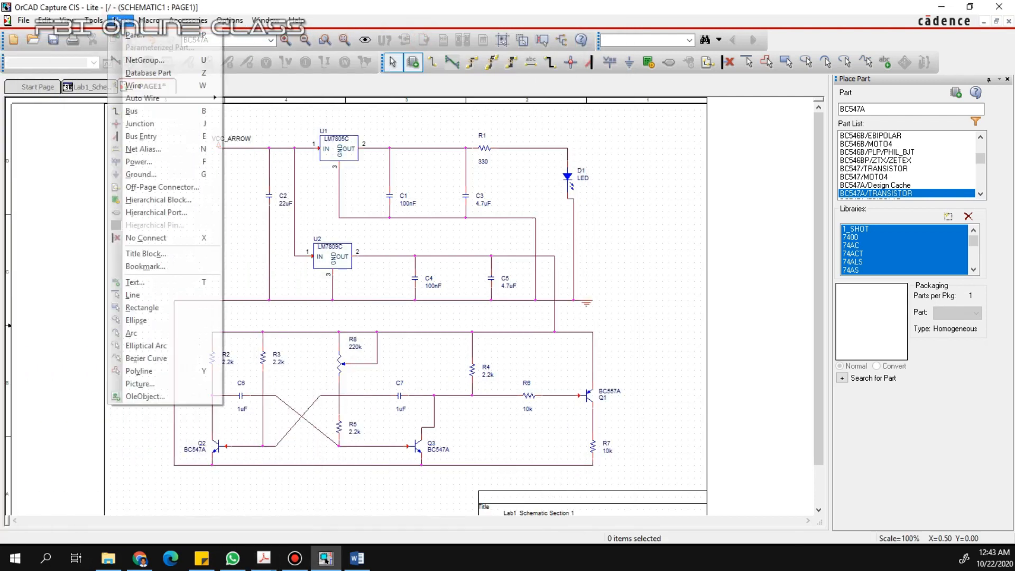
pyautogui.click(143, 307)
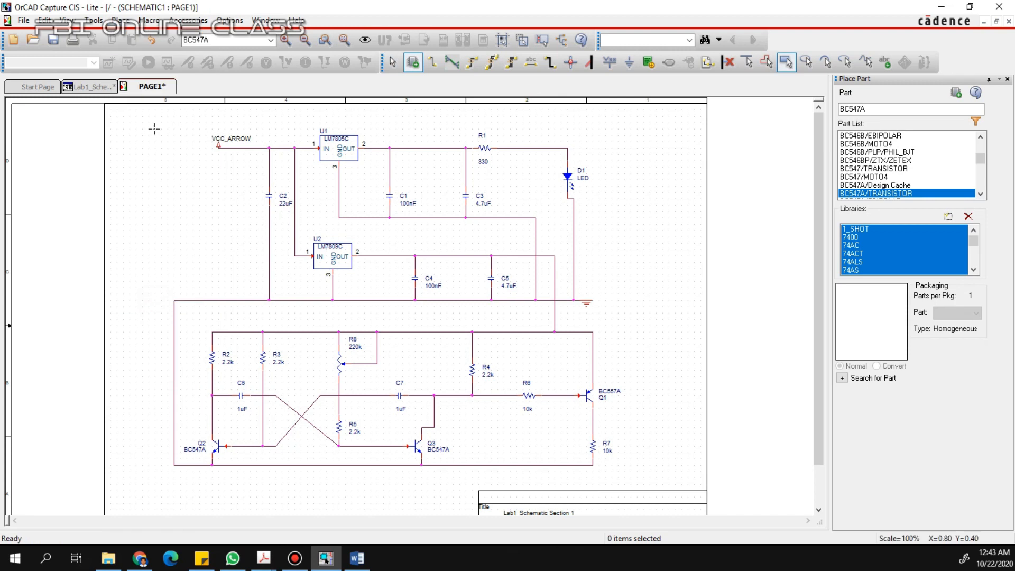
pyautogui.moveTo(180, 123)
pyautogui.mouseDown()
pyautogui.moveTo(550, 238)
pyautogui.moveTo(616, 225)
pyautogui.mouseUp()
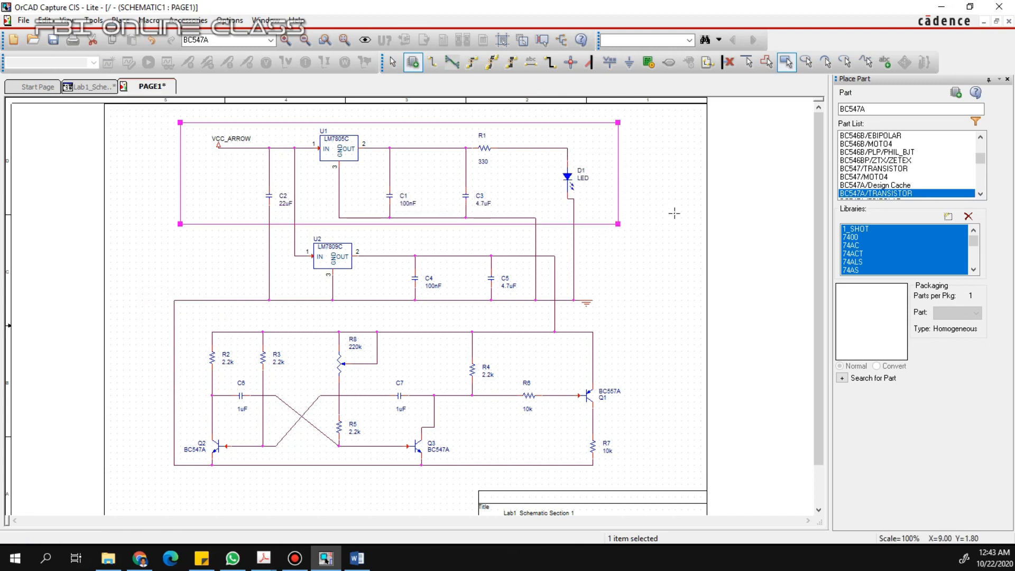
pyautogui.rightClick(645, 195)
pyautogui.click(658, 205)
pyautogui.click(643, 226)
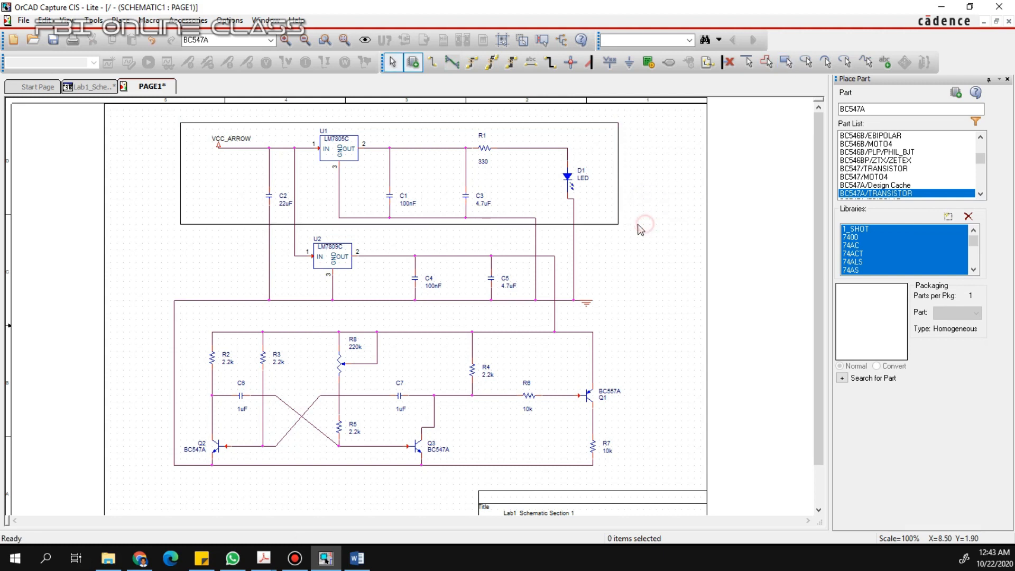
pyautogui.click(617, 224)
pyautogui.click(668, 214)
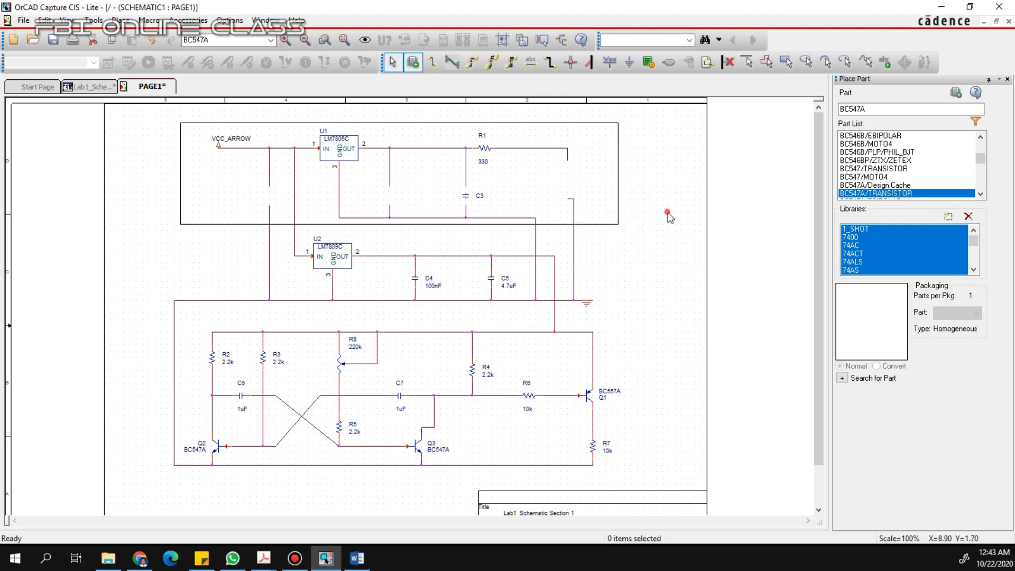
# - Change the line style of the rectangle around the LM7805C section to short dashes
pyautogui.doubleClick(608, 224)
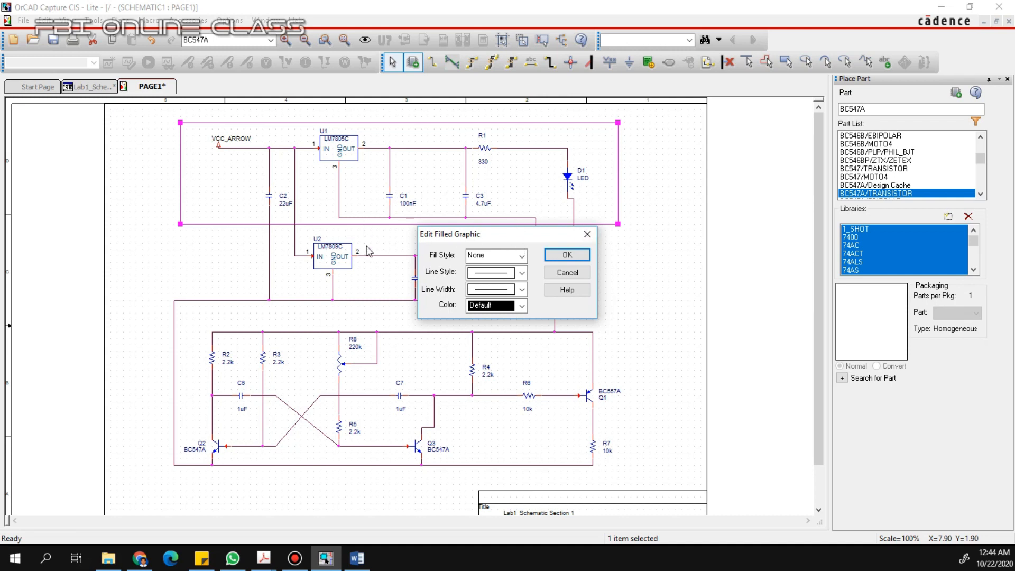
pyautogui.click(521, 274)
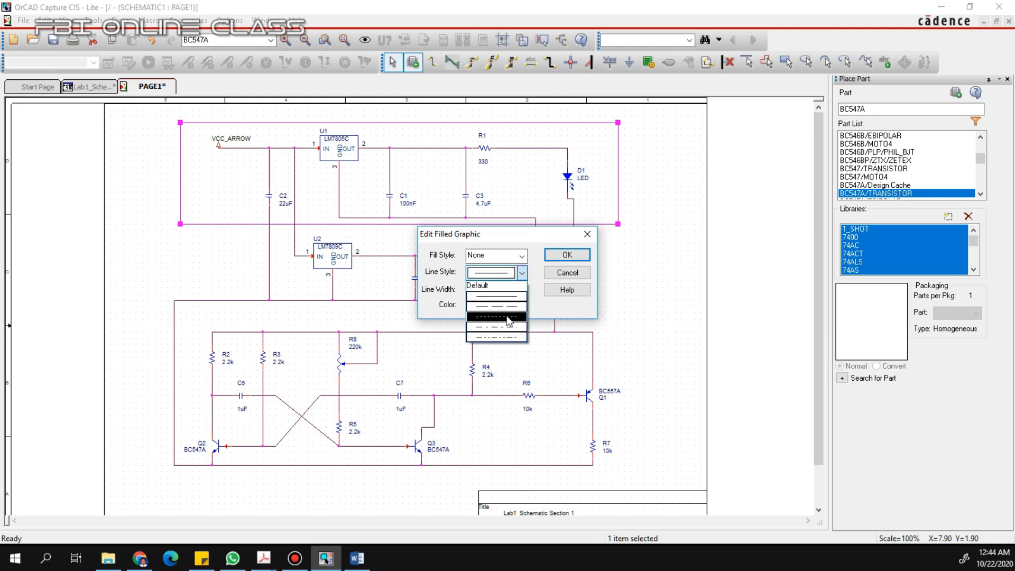
pyautogui.click(504, 316)
pyautogui.click(520, 289)
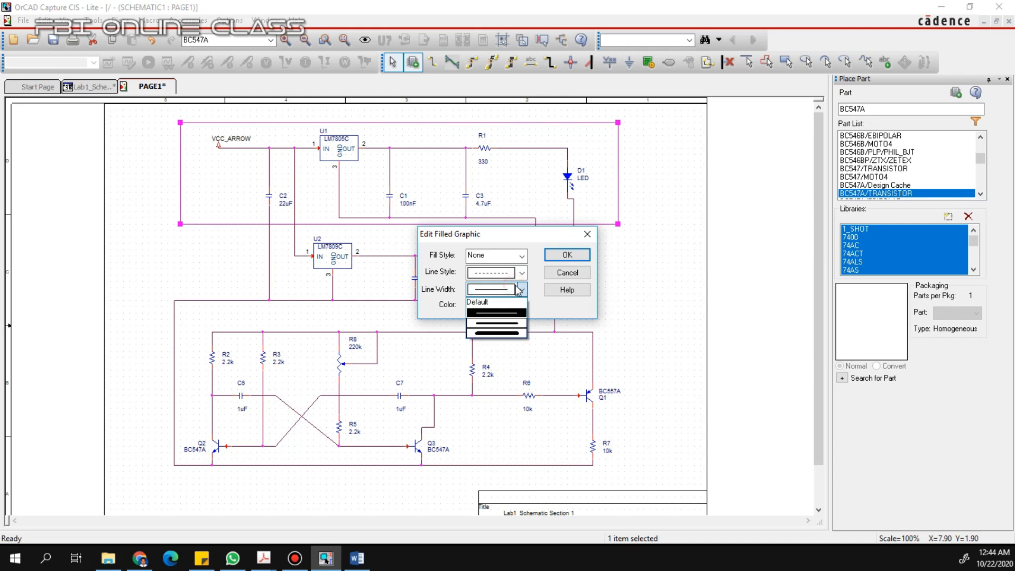
pyautogui.click(516, 300)
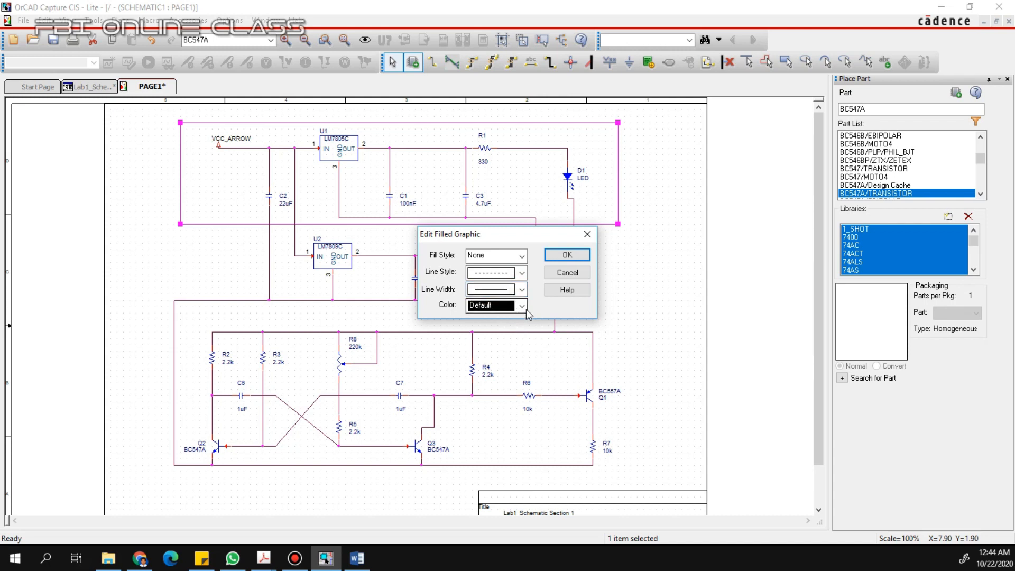
pyautogui.click(568, 255)
pyautogui.click(637, 254)
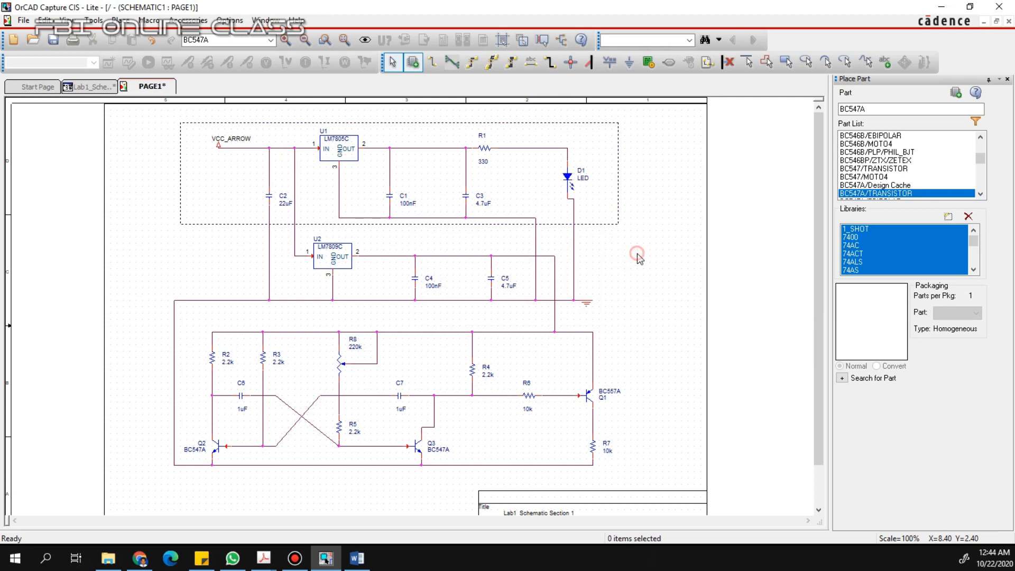
# - Copy the dashed rectangle and paste it over the LM7809C regulator section, just below the first rectangle
pyautogui.click(606, 225)
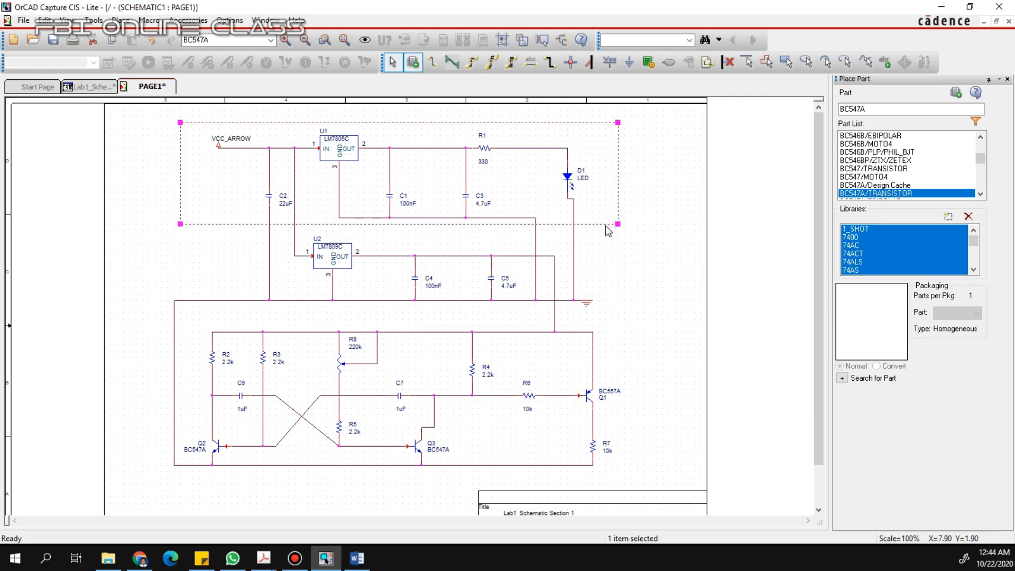
pyautogui.click(698, 256)
pyautogui.hotkey('ctrl', 'v')
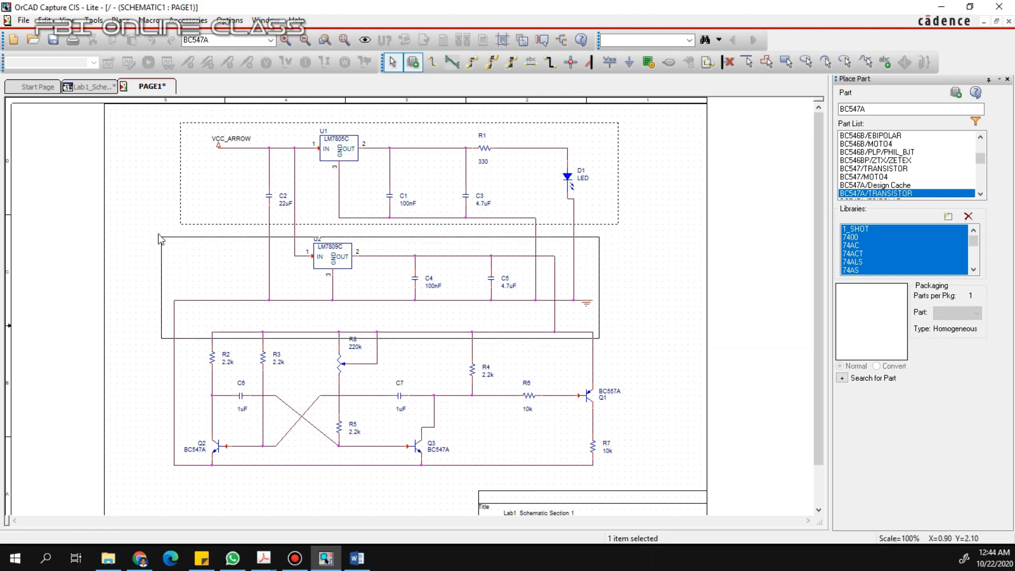
pyautogui.click(161, 238)
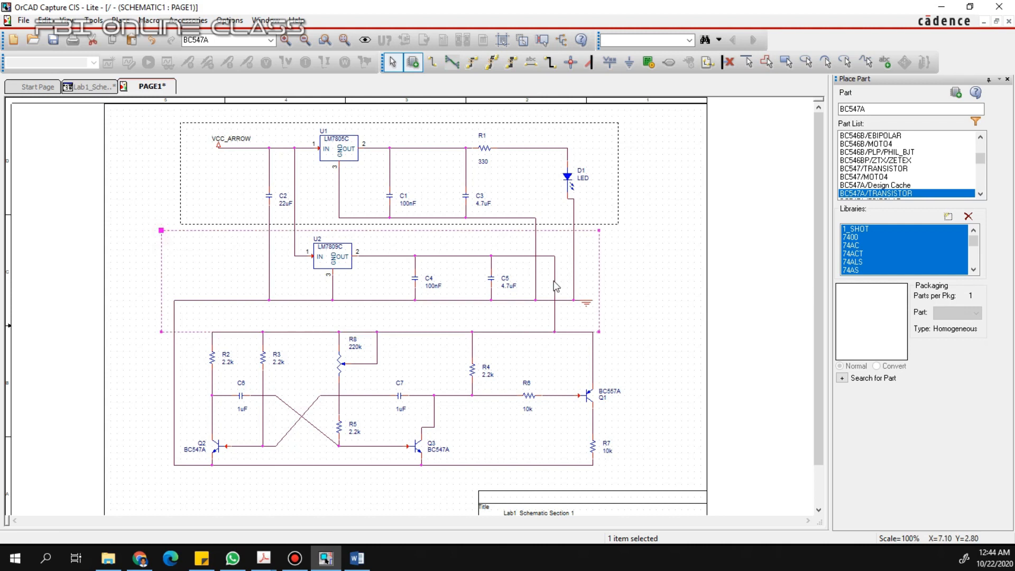
# - Try to shift the copied rectangle and stretch its lower corner past the ground symbol, and undo the changes
pyautogui.moveTo(600, 286)
pyautogui.mouseDown()
pyautogui.moveTo(625, 290)
pyautogui.moveTo(598, 290)
pyautogui.mouseUp()
pyautogui.click(608, 290)
pyautogui.click(589, 284)
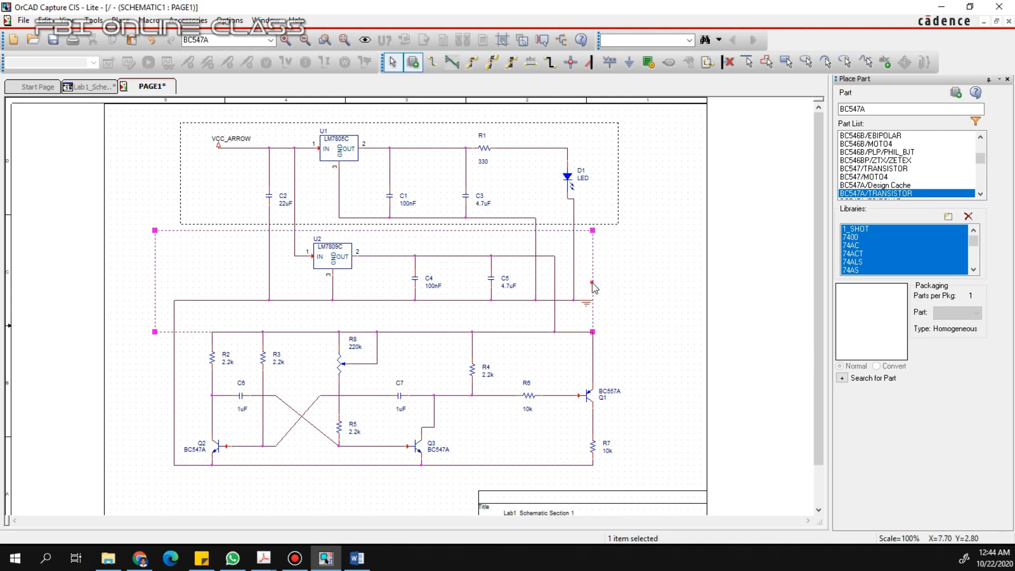
pyautogui.doubleClick(591, 284)
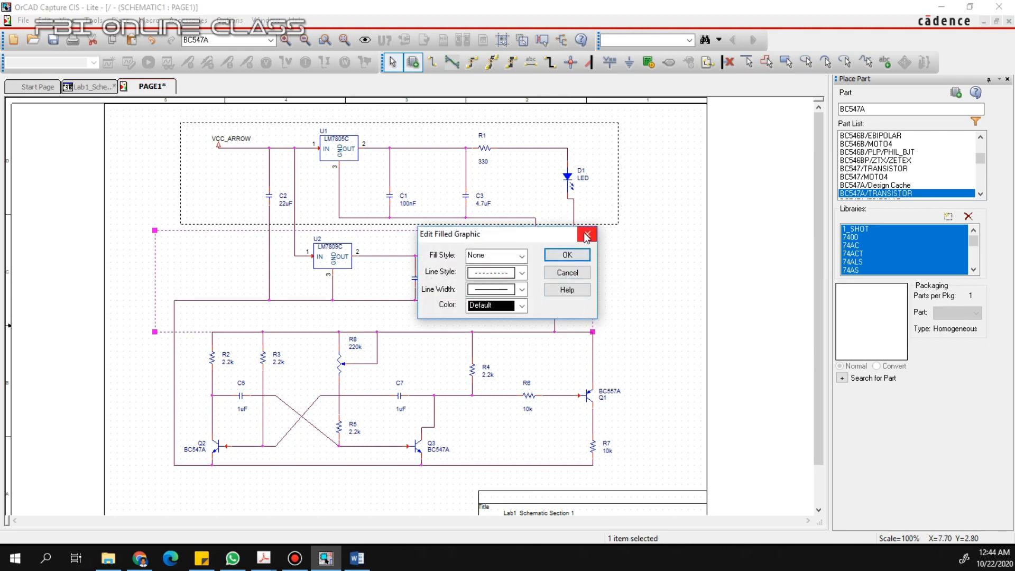
pyautogui.click(586, 233)
pyautogui.click(592, 329)
pyautogui.moveTo(620, 329); pyautogui.dragTo(619, 327)
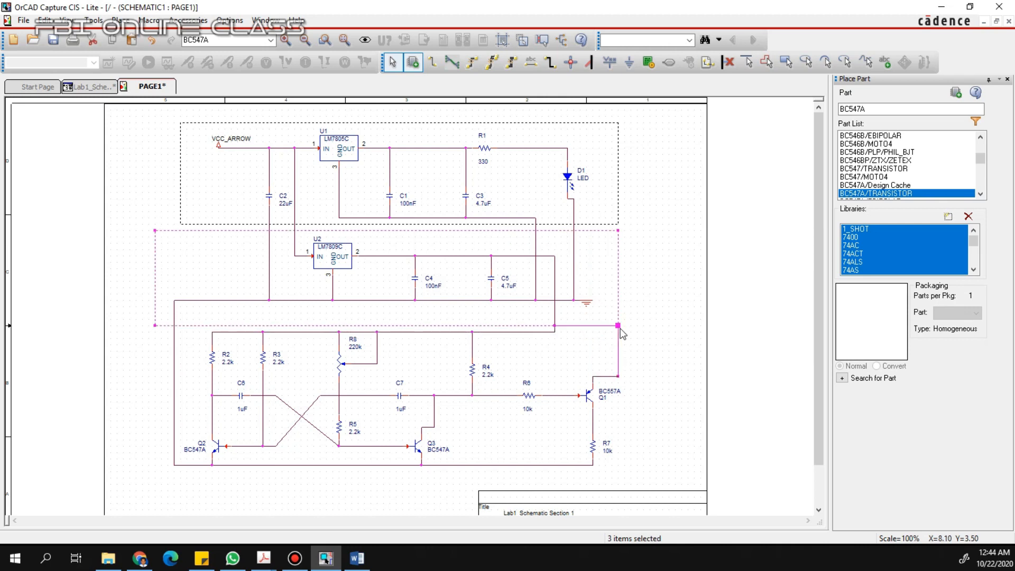
pyautogui.hotkey('ctrl', 'z')
pyautogui.click(631, 301)
# - Resize the copied rectangle so it encloses the LM7809C section and ground symbol, ending above the multivibrator circuit
pyautogui.click(593, 278)
pyautogui.moveTo(592, 278); pyautogui.dragTo(663, 243)
pyautogui.moveTo(662, 299); pyautogui.dragTo(603, 336)
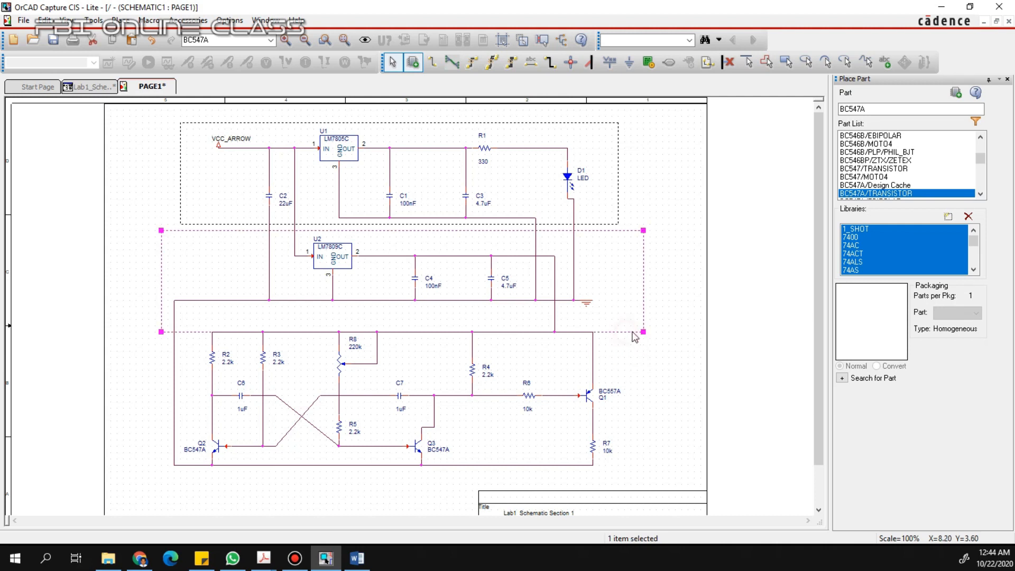
pyautogui.click(642, 332)
pyautogui.moveTo(643, 324); pyautogui.dragTo(650, 313)
pyautogui.click(653, 323)
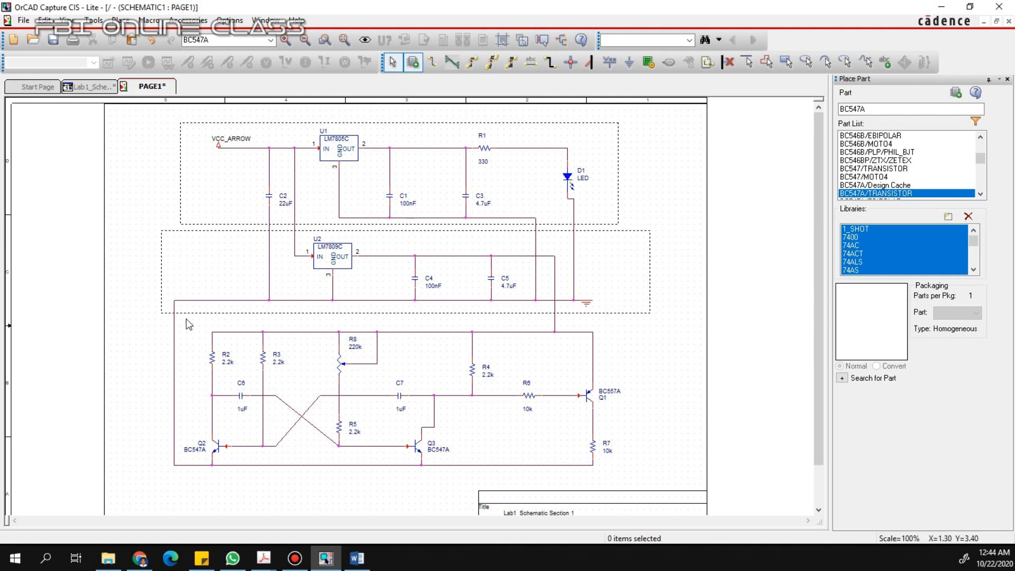
# - Paste another dashed rectangle over the multivibrator section and enlarge it to enclose Q1, R7 and the bottom wire
pyautogui.hotkey('ctrl', 'v')
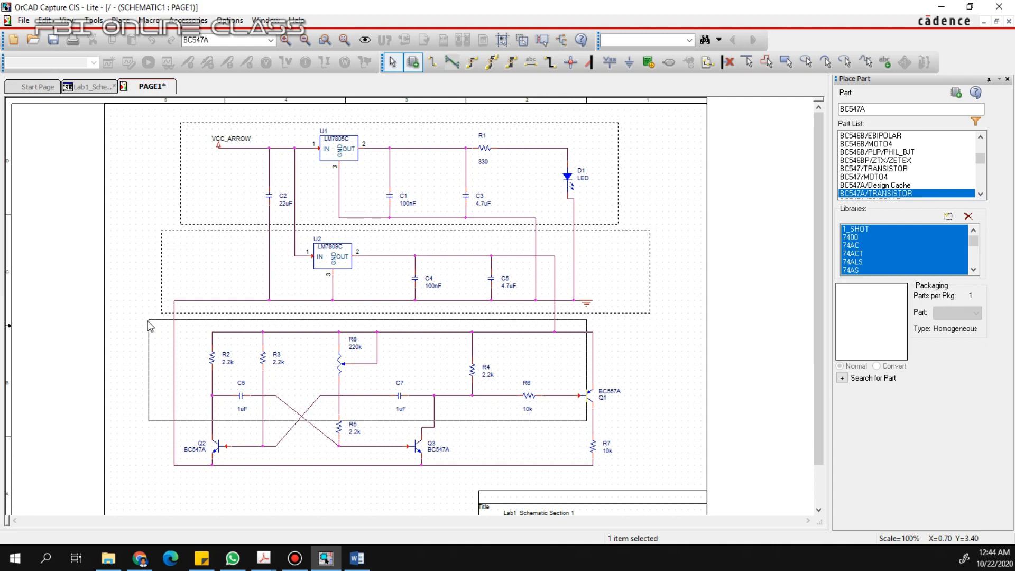
pyautogui.click(162, 327)
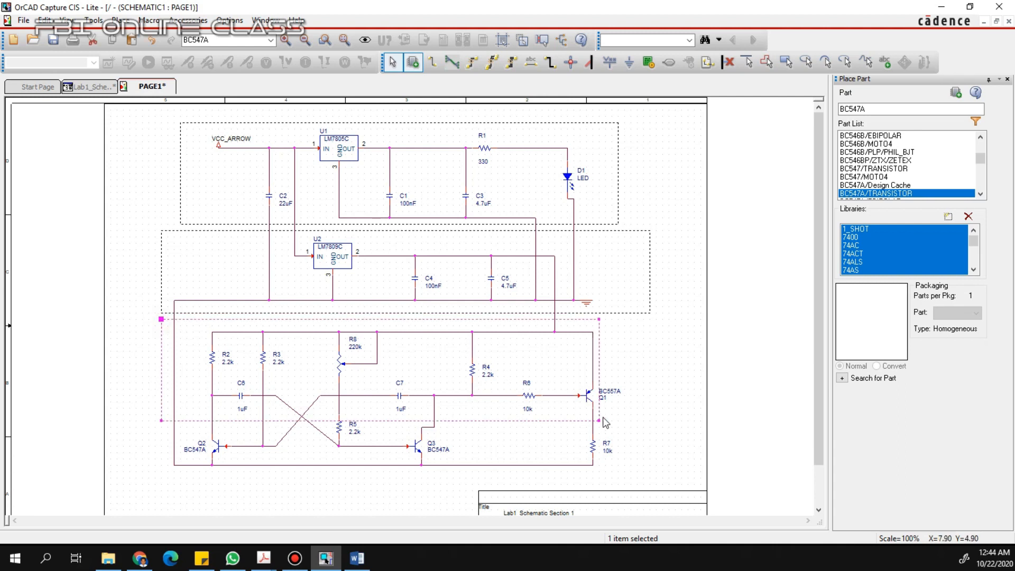
pyautogui.moveTo(599, 420); pyautogui.dragTo(650, 476)
pyautogui.click(684, 389)
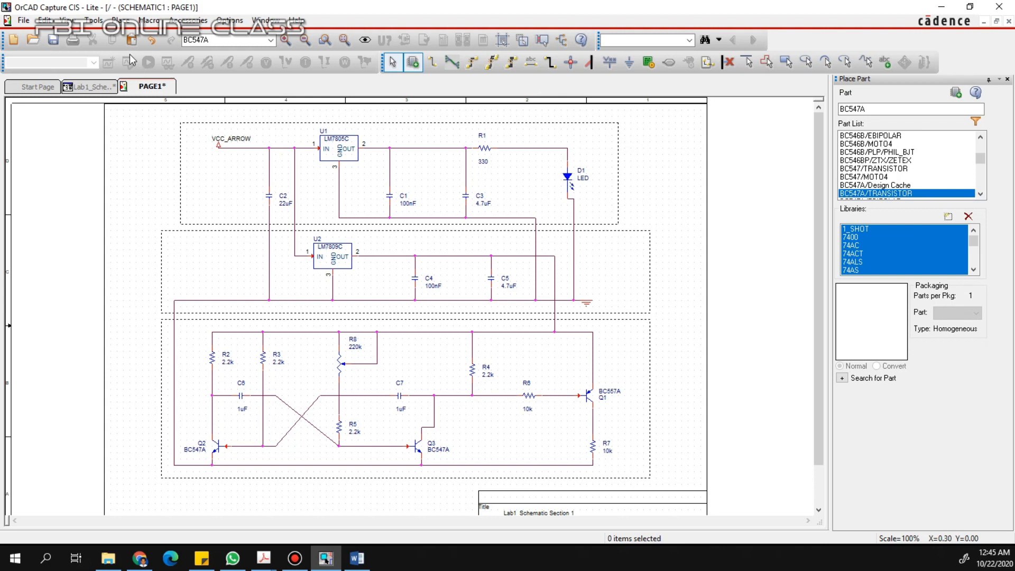
# - Place the text "5V Regulator" in the default color inside the upper right corner of each of the three dashed rectangles
pyautogui.click(94, 21)
pyautogui.click(121, 20)
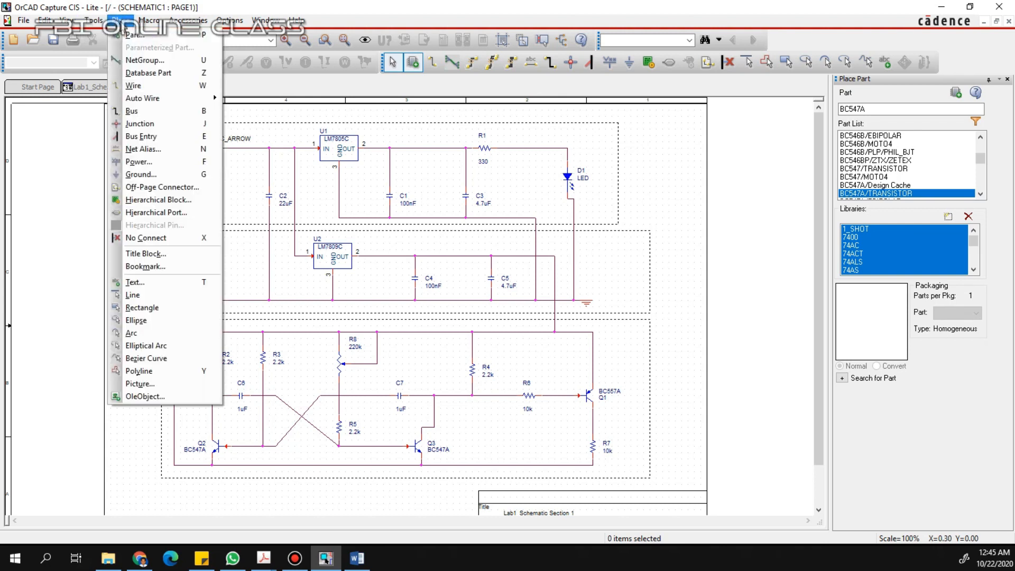
pyautogui.click(135, 281)
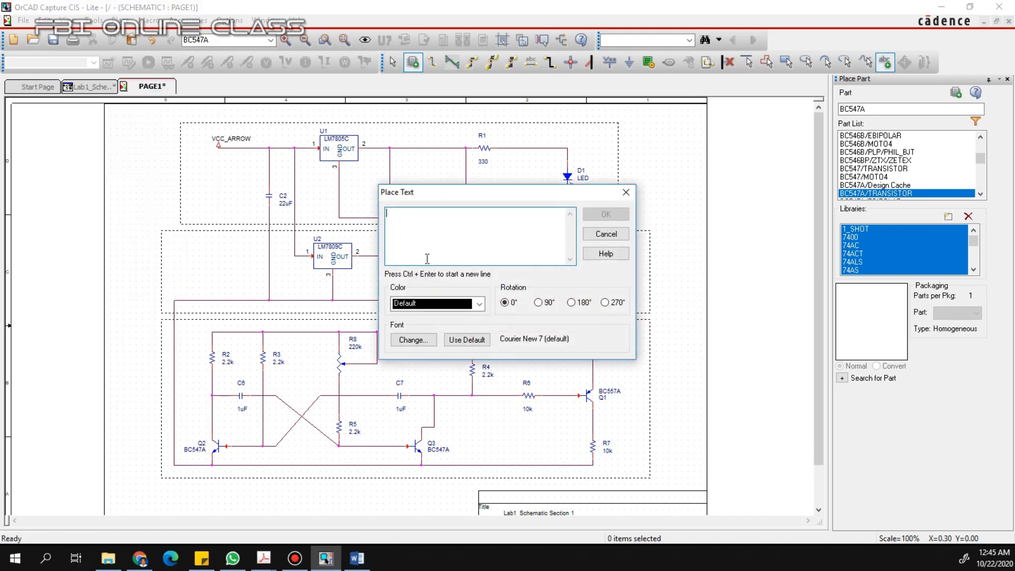
pyautogui.write('5V Regulator')
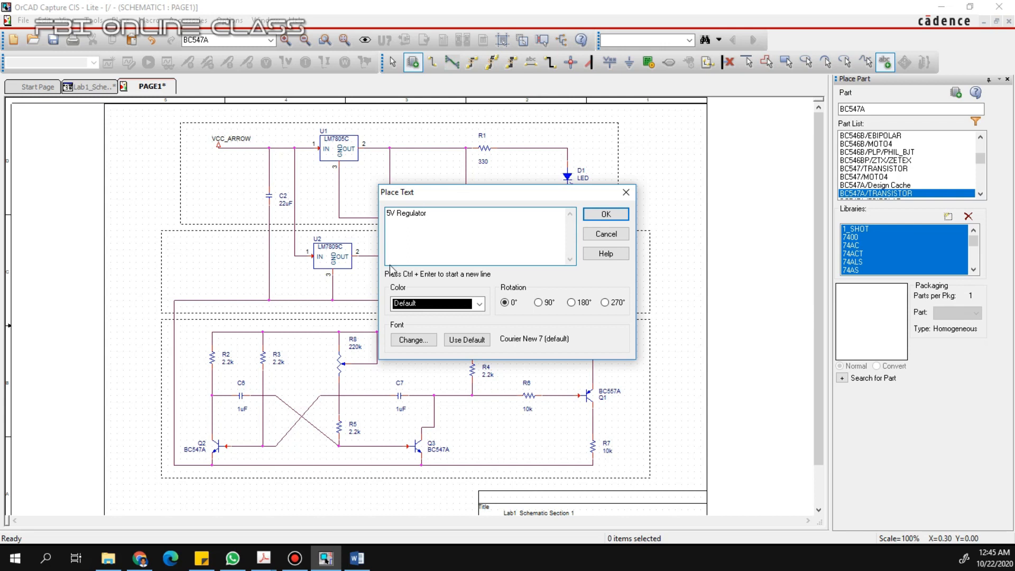
pyautogui.click(478, 304)
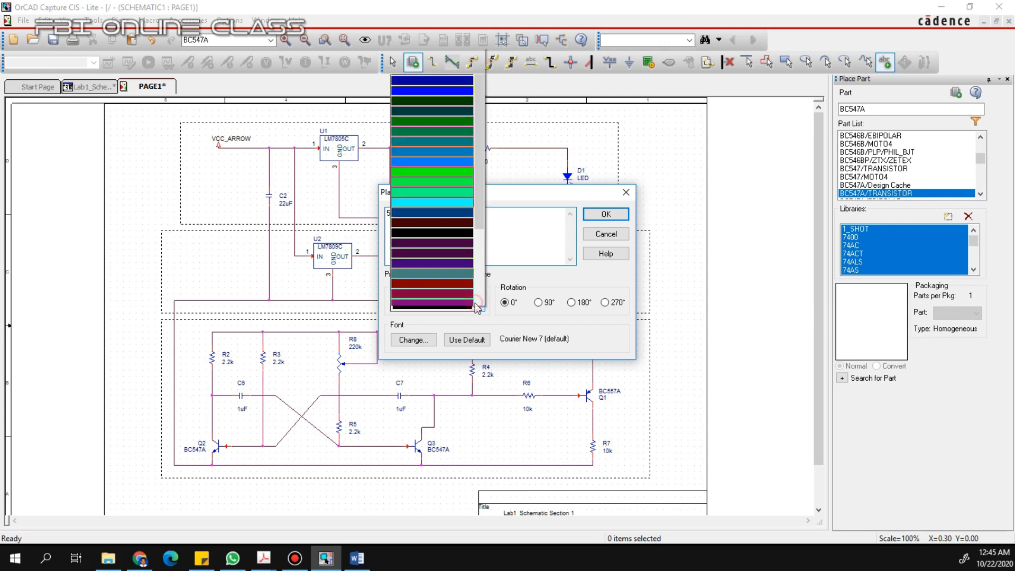
pyautogui.click(519, 255)
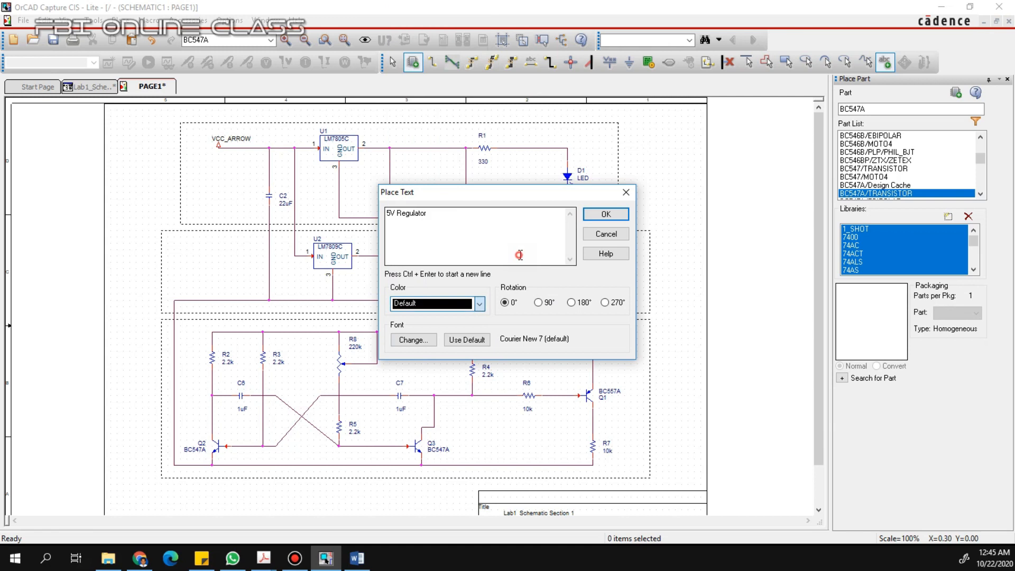
pyautogui.click(605, 214)
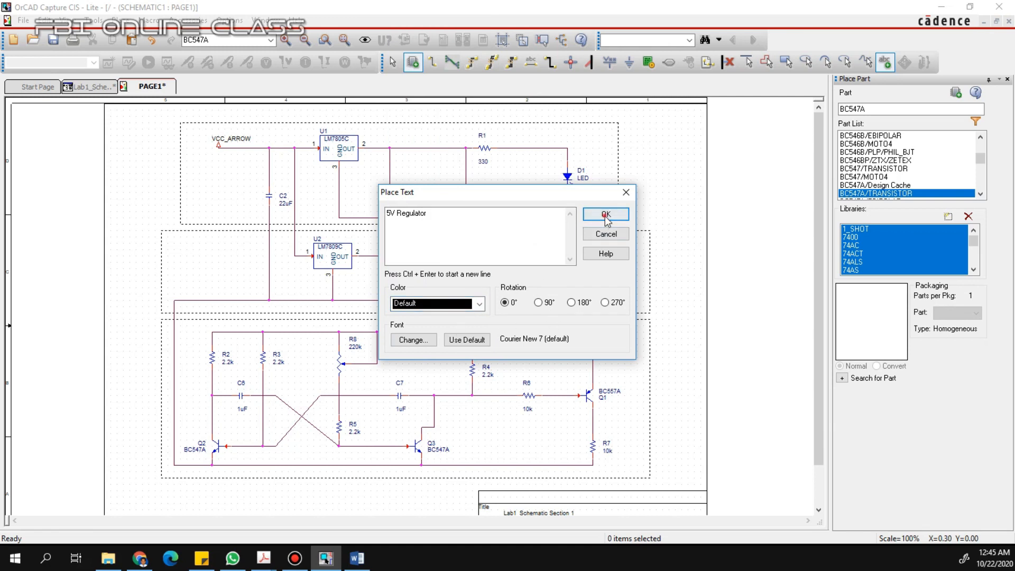
pyautogui.click(567, 130)
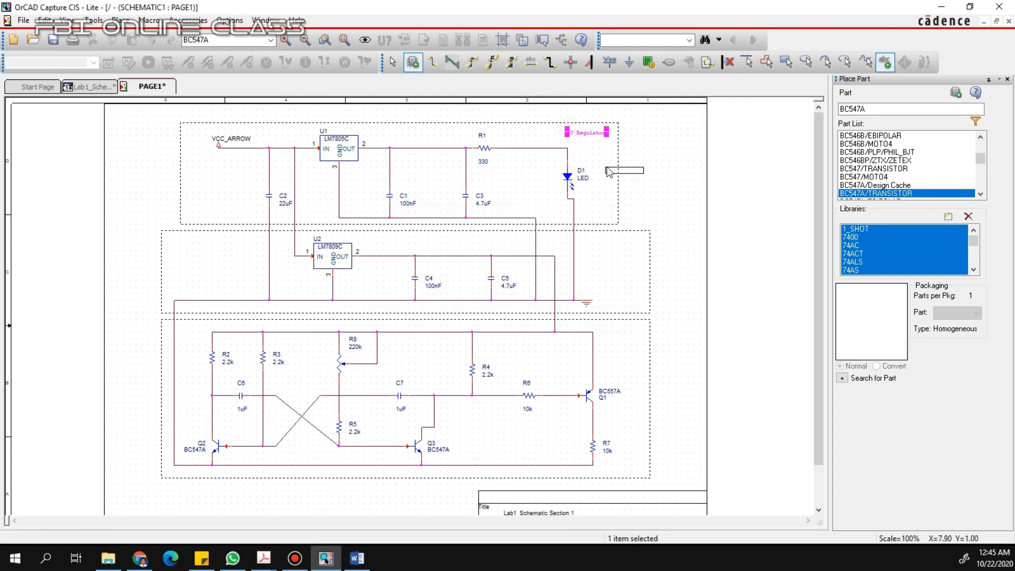
pyautogui.click(604, 236)
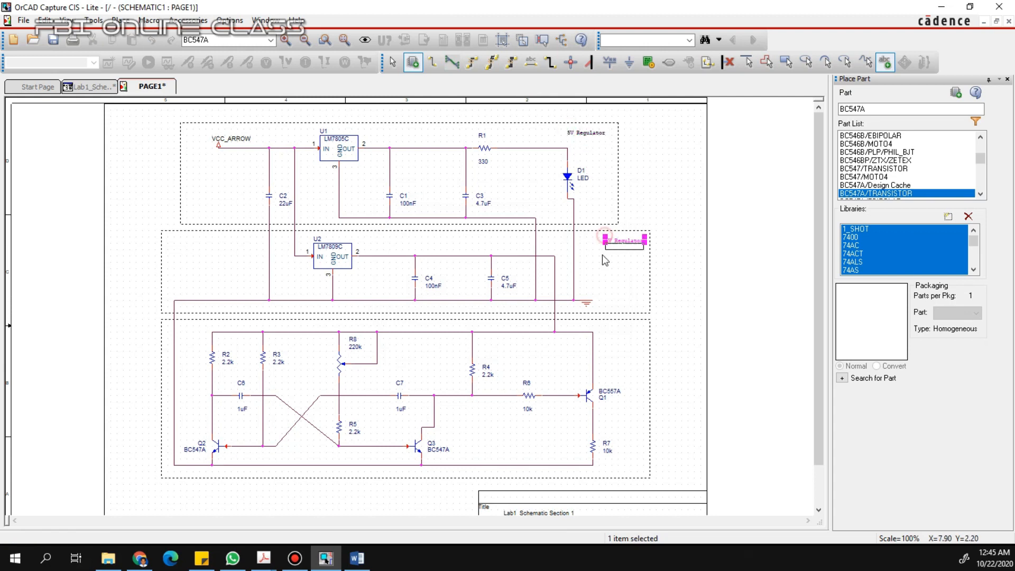
pyautogui.click(612, 336)
pyautogui.rightClick(669, 298)
pyautogui.click(687, 304)
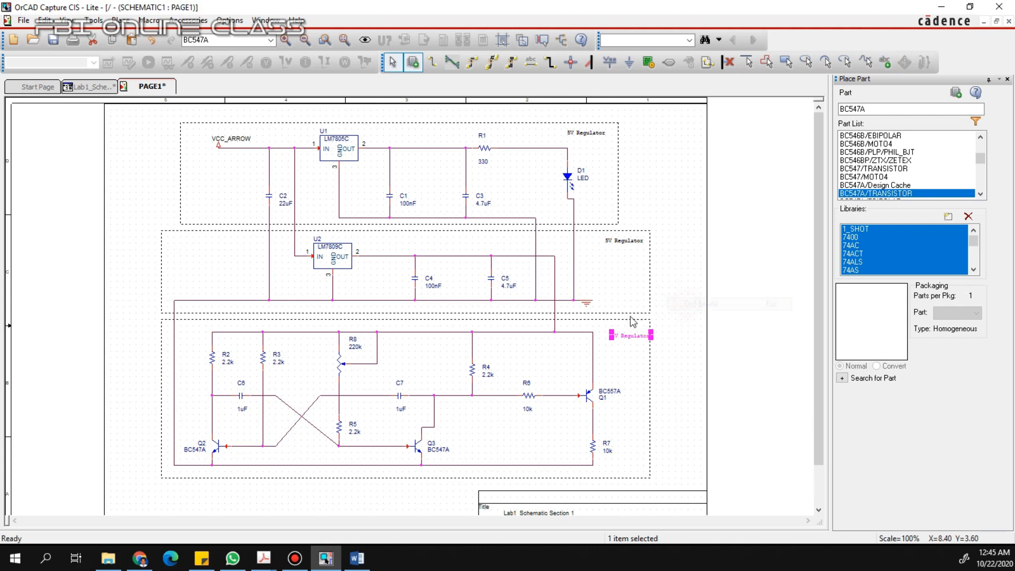
# - Change the text label in the LM7809C rectangle to "9V Regulator"
pyautogui.doubleClick(612, 241)
pyautogui.click(391, 213)
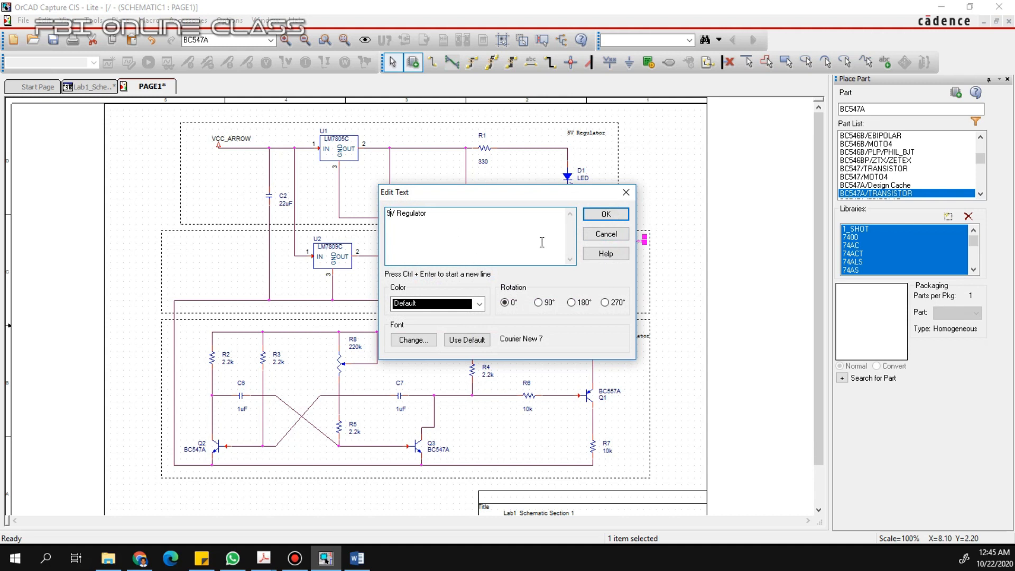
pyautogui.click(590, 215)
# - Change the text label in the transistor section's rectangle to "Multivibrator"
pyautogui.doubleClick(628, 338)
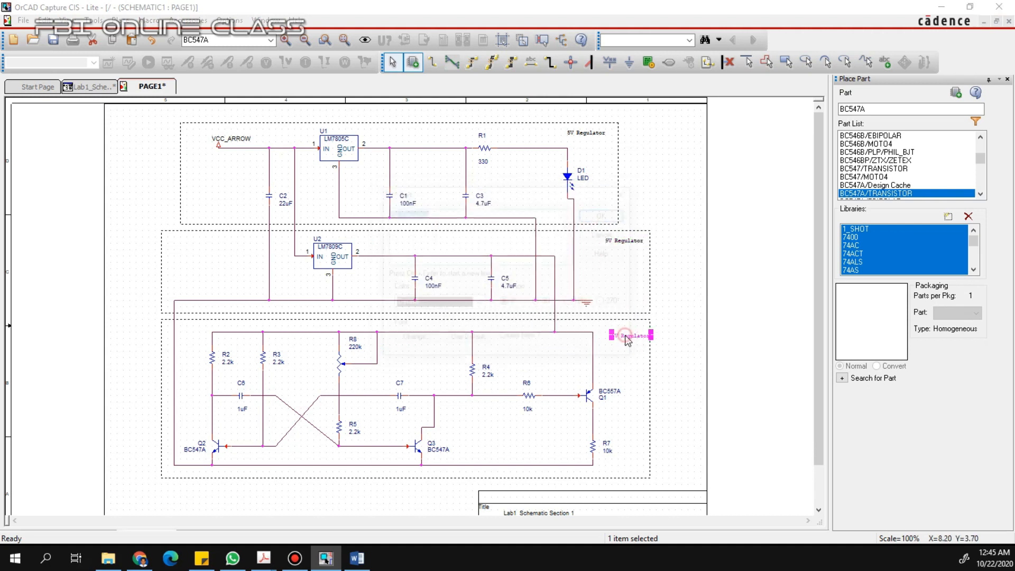
pyautogui.write('Multivib')
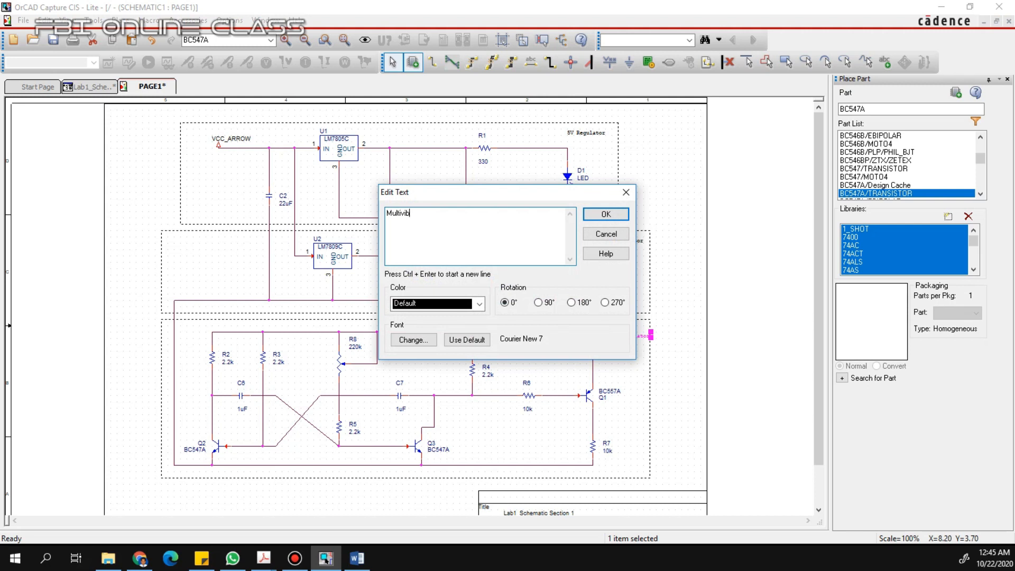
pyautogui.write('rator')
pyautogui.click(592, 217)
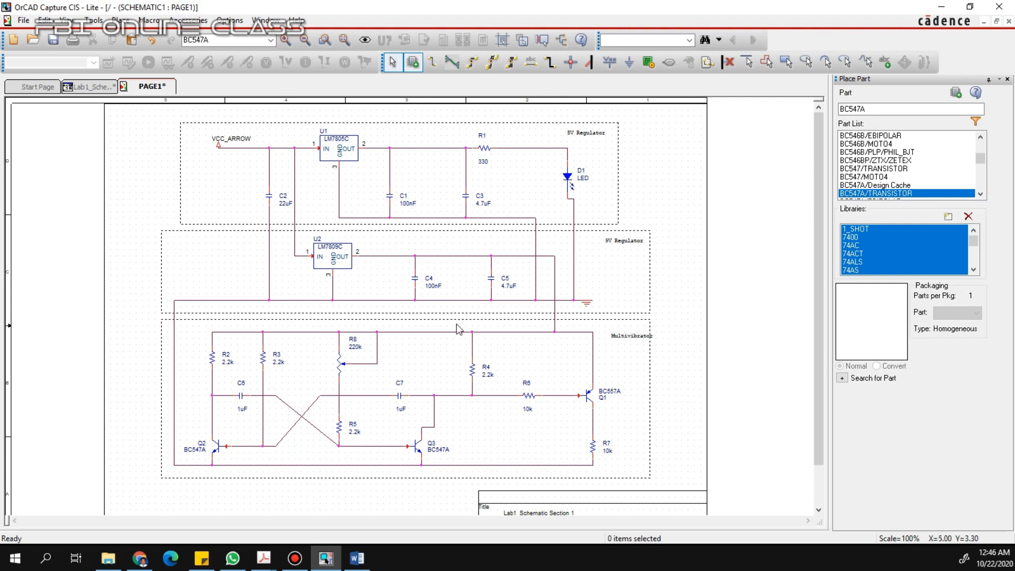
pyautogui.scroll(-1, 456, 323)
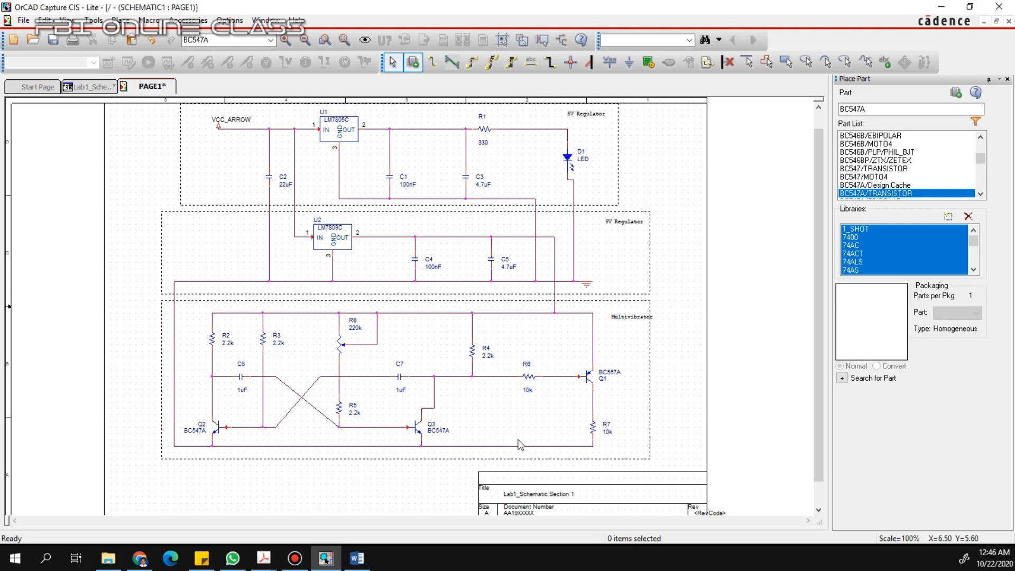
# - Set up the schematic page's print job to use the Microsoft Print to PDF printer
pyautogui.scroll(1, 296, 320)
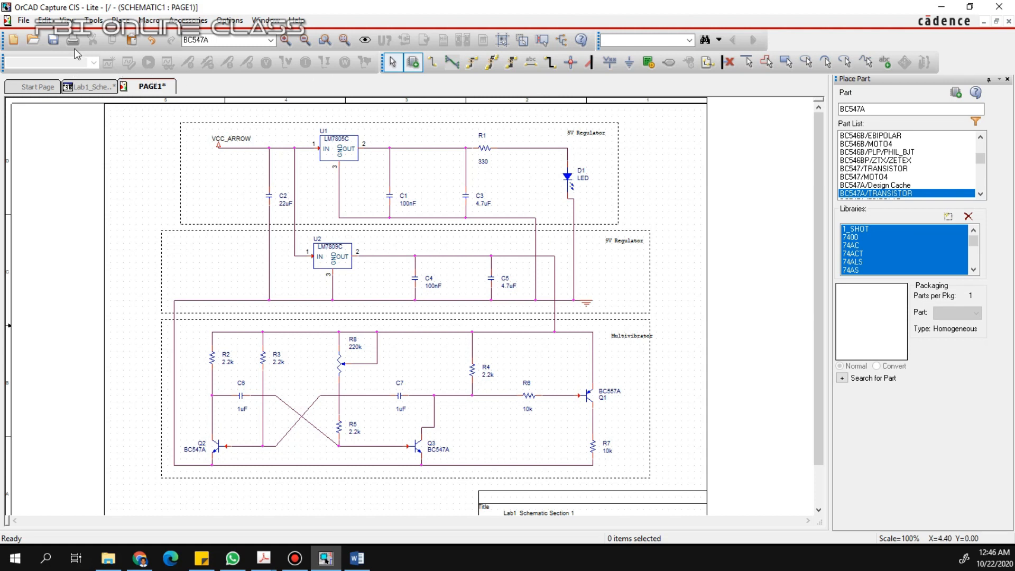
pyautogui.click(23, 21)
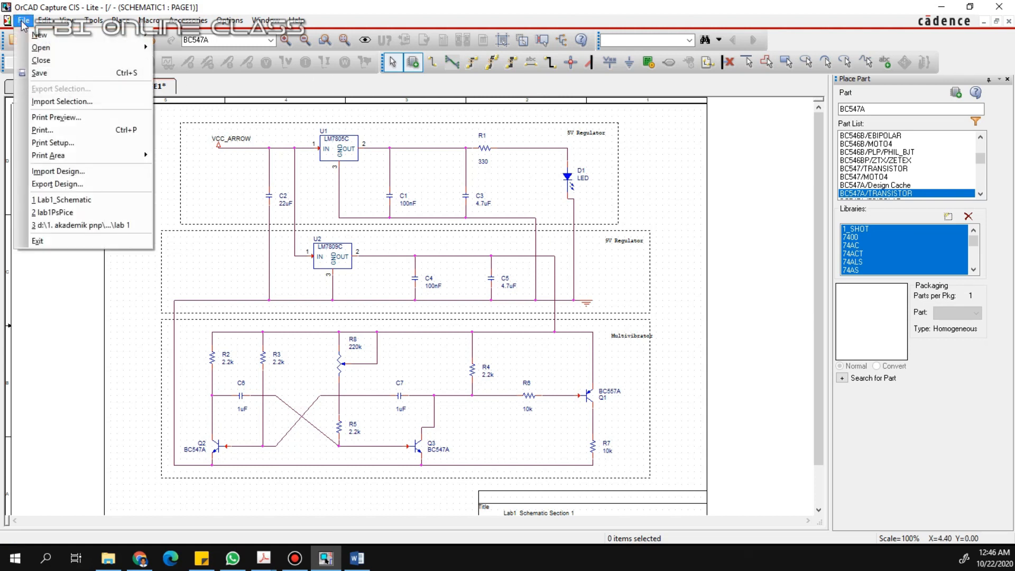
pyautogui.click(53, 132)
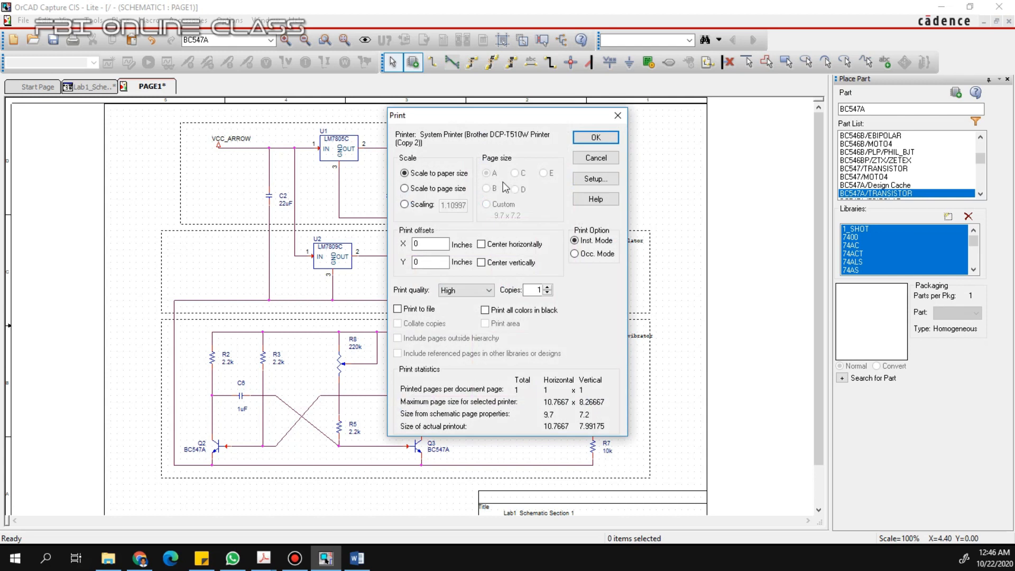
pyautogui.click(595, 179)
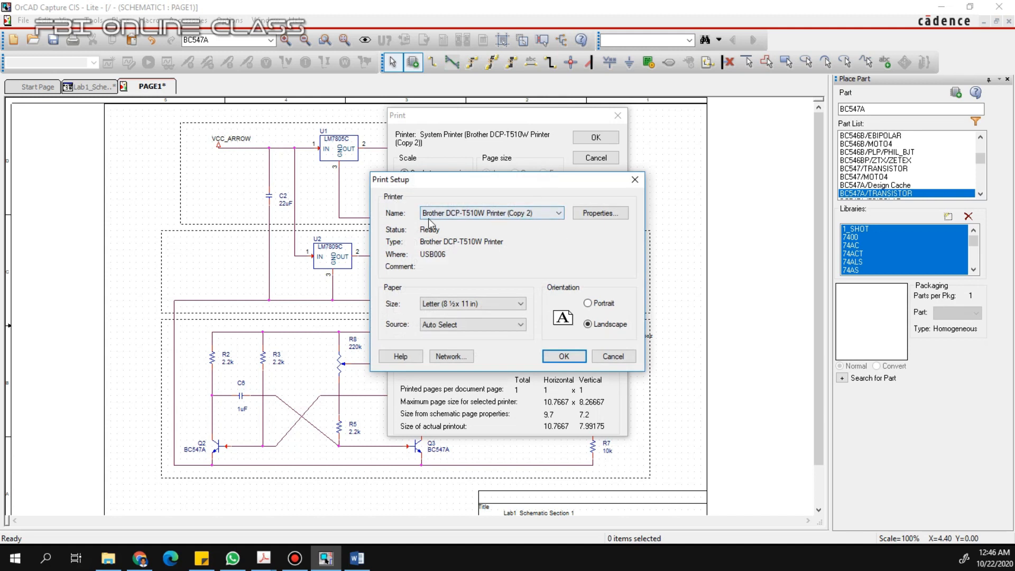
pyautogui.click(483, 213)
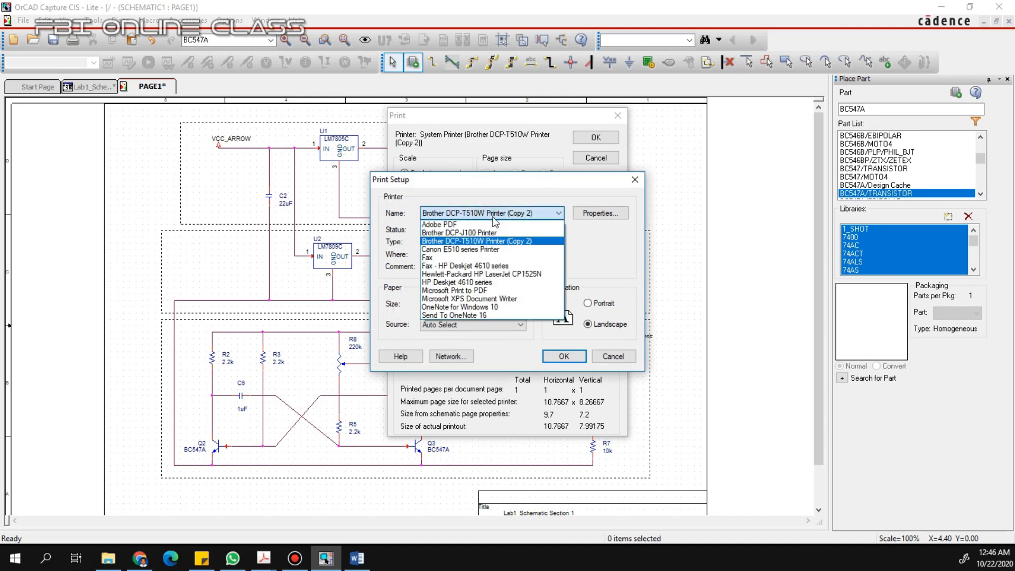
pyautogui.click(498, 291)
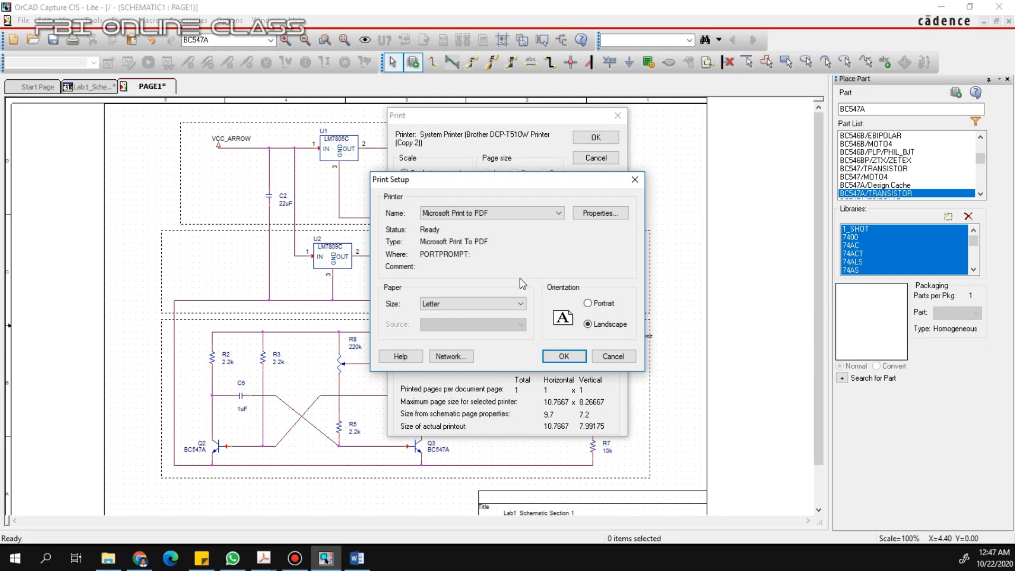
pyautogui.click(564, 357)
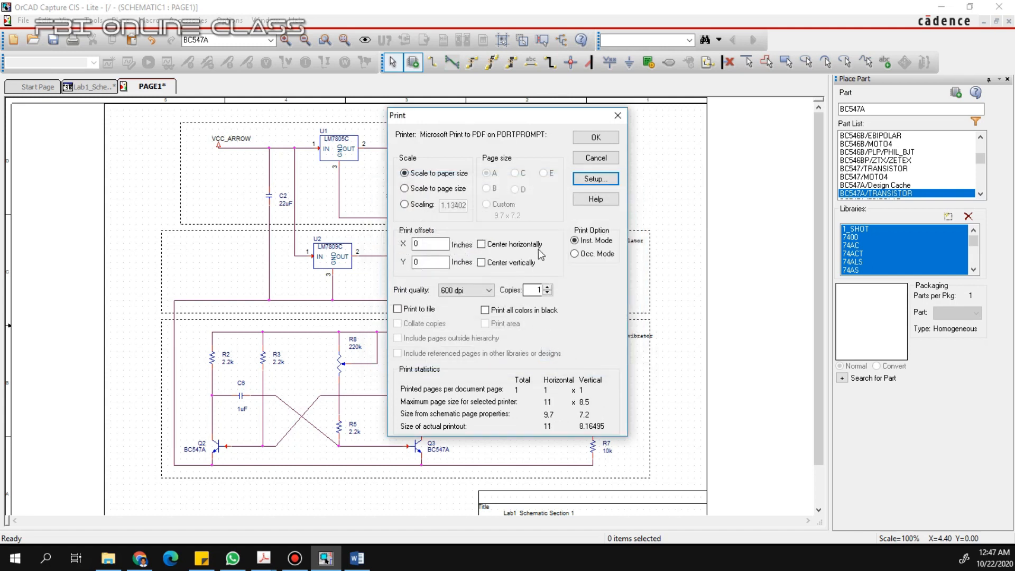
# - Print the schematic to a PDF file named "Lab1_Activity 1a" in the Documents folder
pyautogui.click(596, 138)
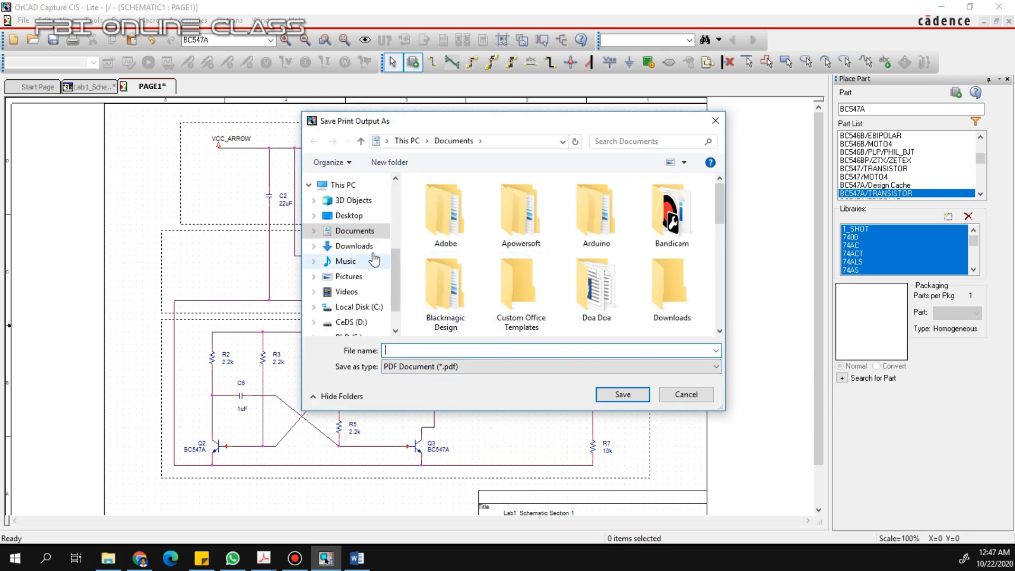
pyautogui.click(350, 216)
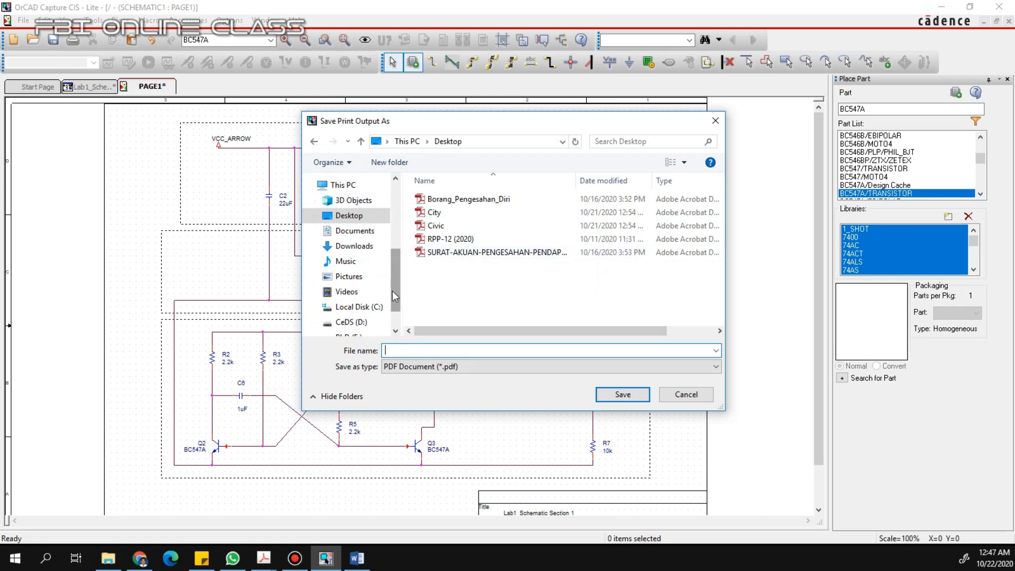
pyautogui.click(353, 231)
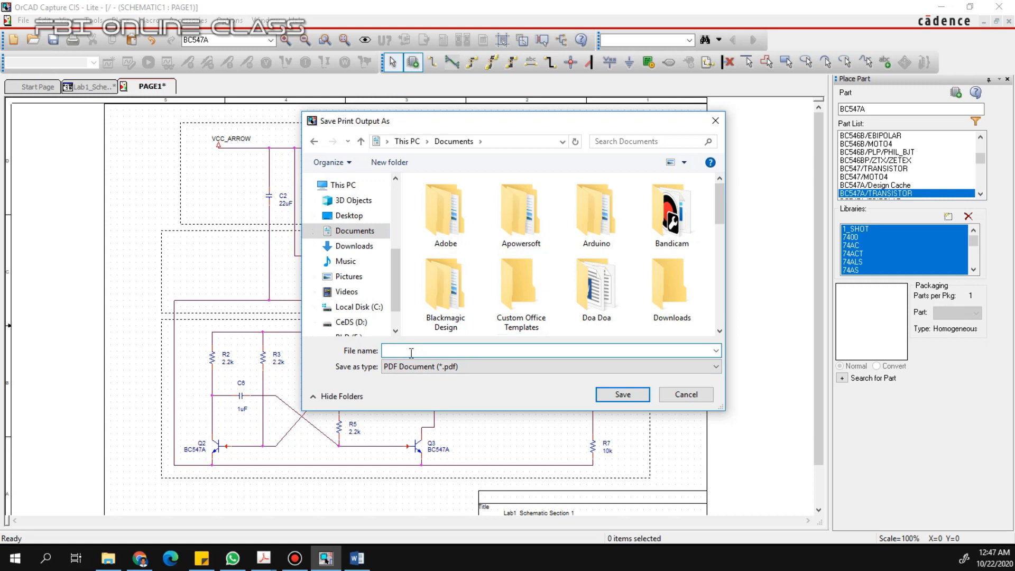
pyautogui.write('Lab1_Activity 1a')
pyautogui.click(608, 397)
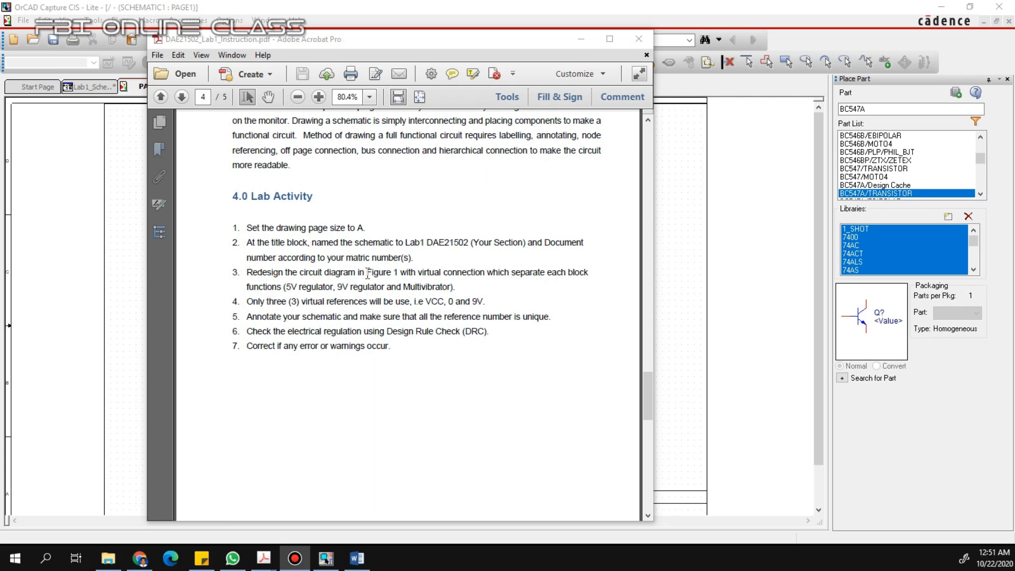
# - Read the lab activity instructions on virtual connections and the permitted virtual references, and return to the schematic
pyautogui.moveTo(418, 273); pyautogui.dragTo(486, 275)
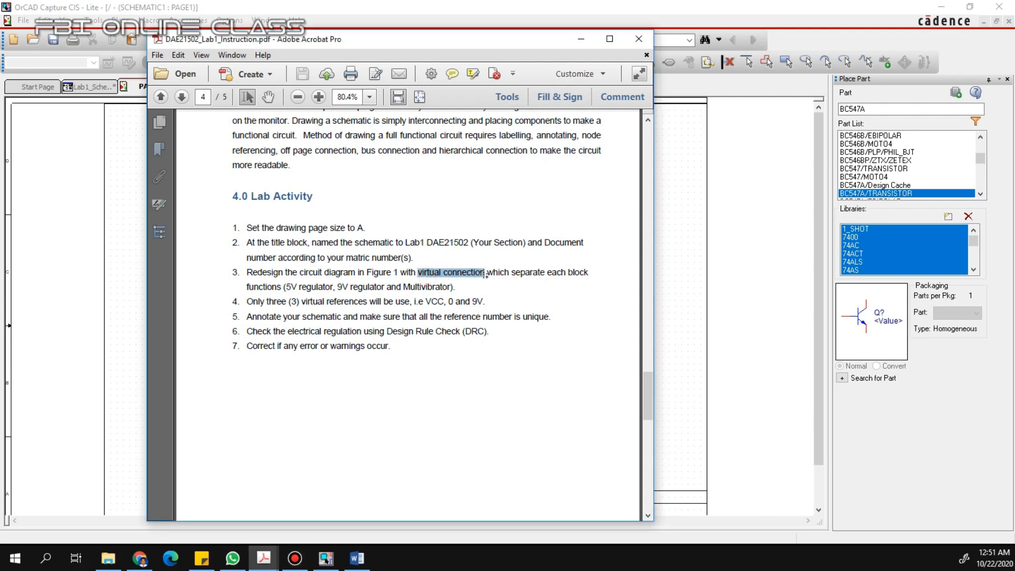
pyautogui.click(505, 273)
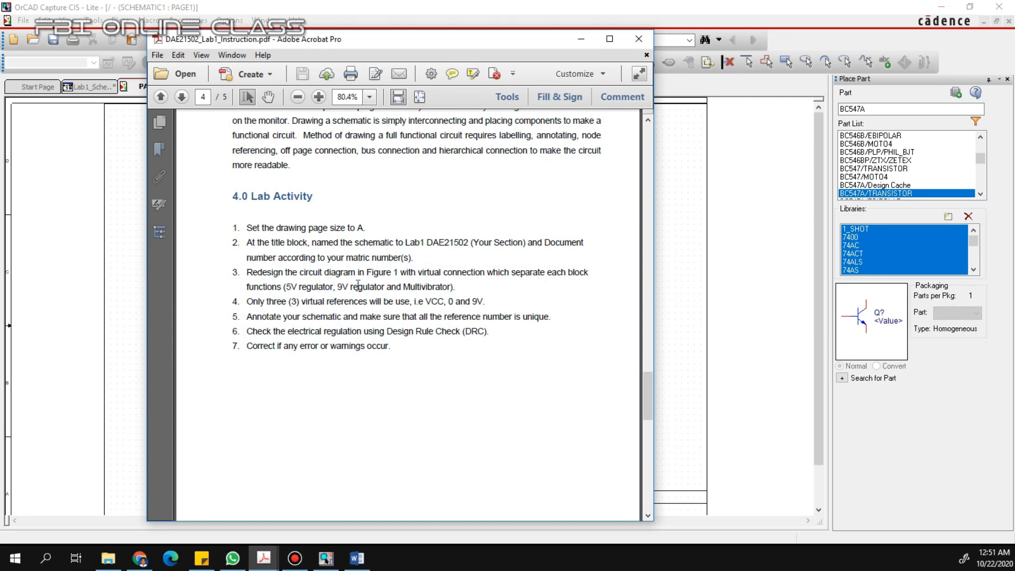
pyautogui.moveTo(246, 302); pyautogui.dragTo(312, 301)
pyautogui.click(321, 305)
pyautogui.moveTo(425, 301); pyautogui.dragTo(492, 304)
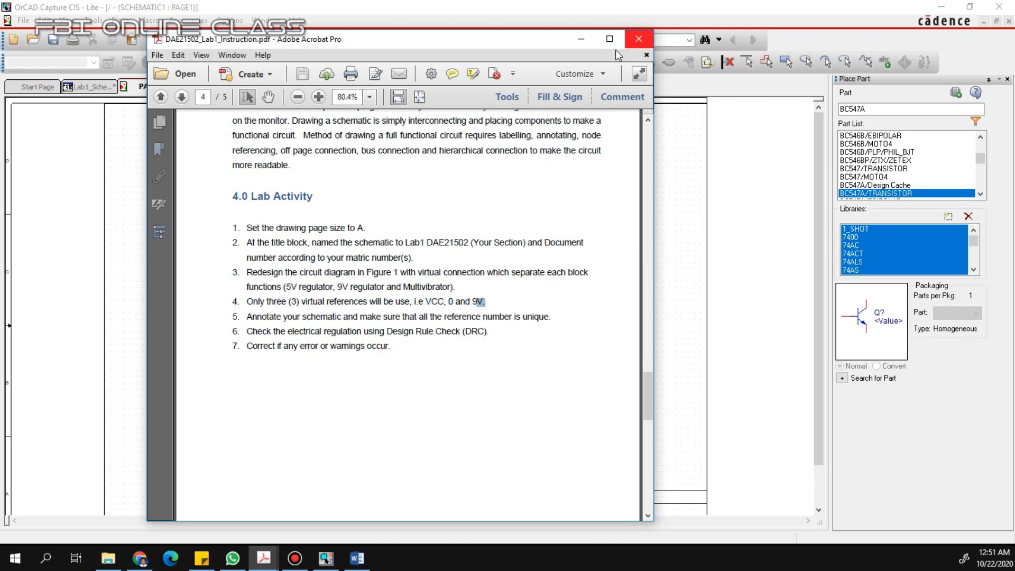
pyautogui.click(580, 42)
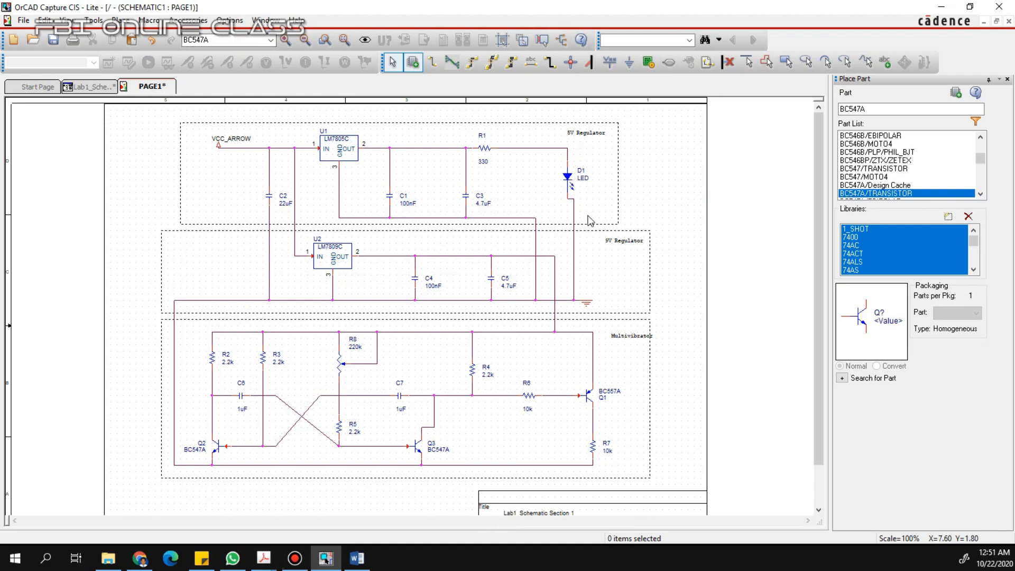
pyautogui.click(122, 20)
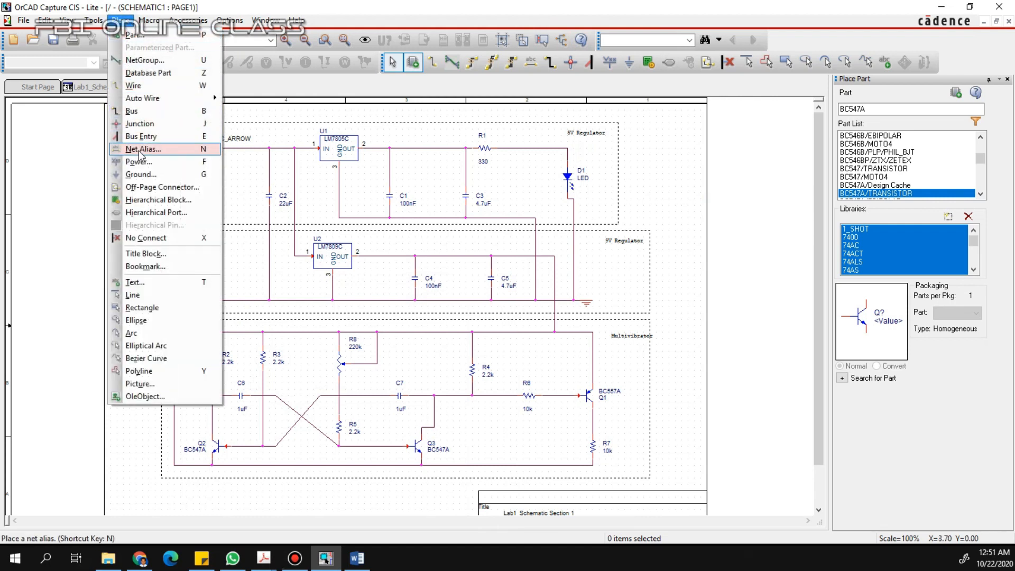
pyautogui.click(687, 209)
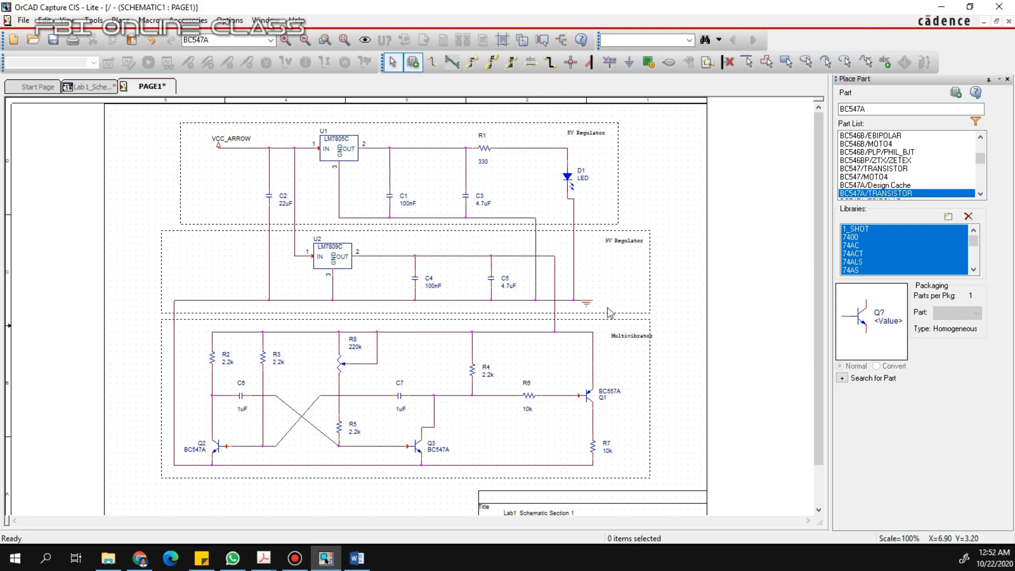
# - Replace the wire from C2 down to the 9V regulator's ground line with a short wire stub below C2
pyautogui.click(269, 249)
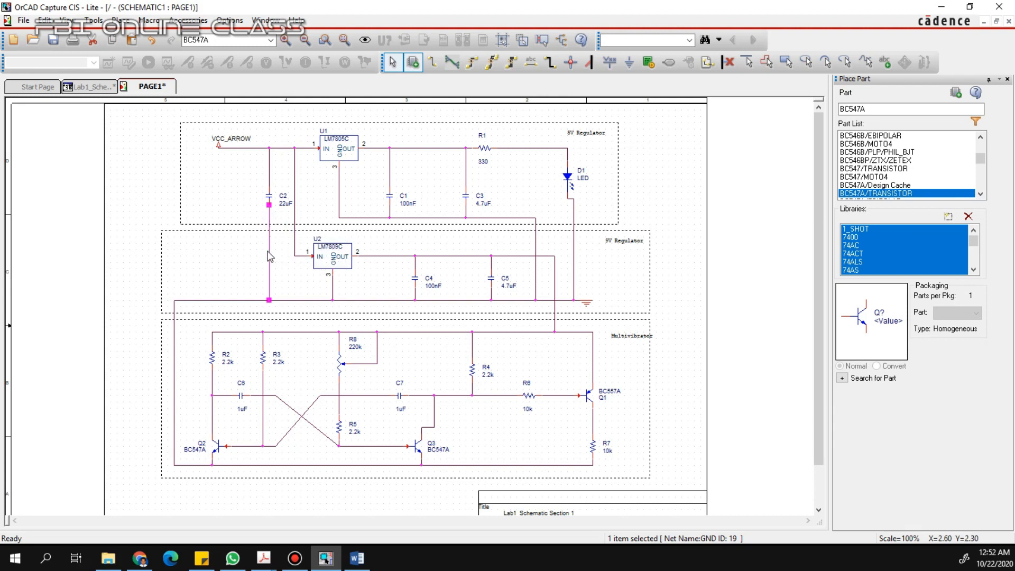
pyautogui.press('Delete')
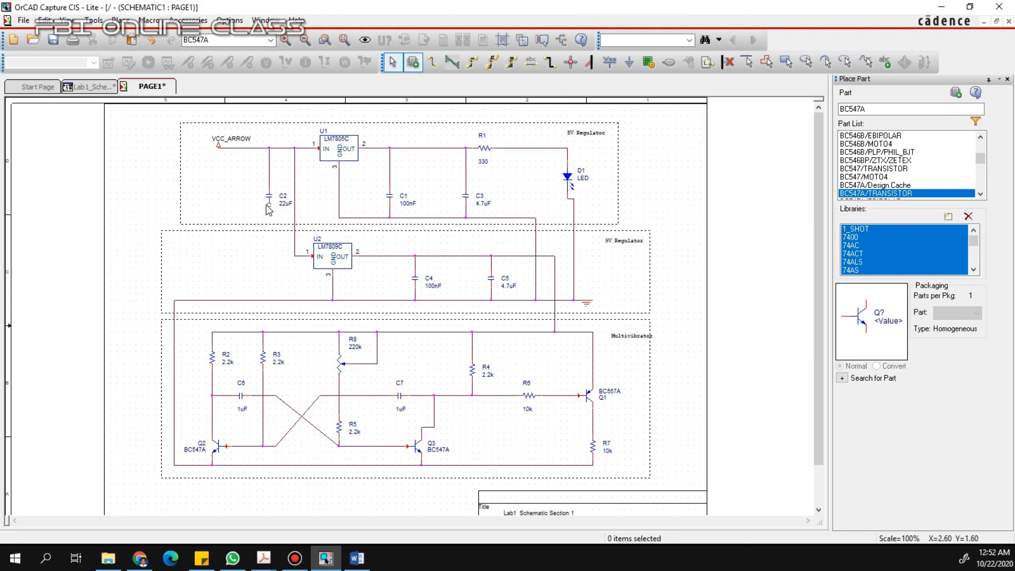
pyautogui.click(528, 64)
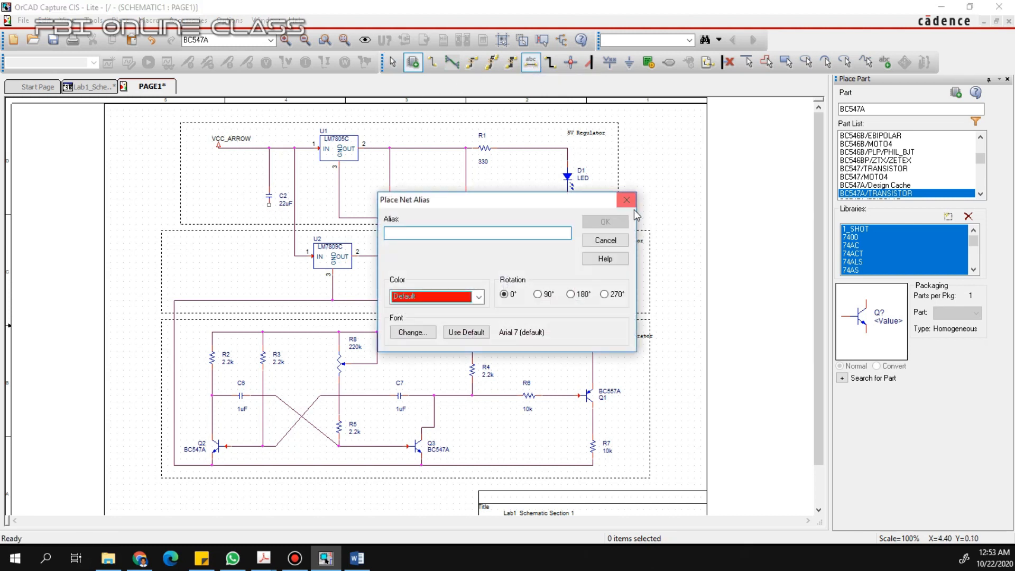
pyautogui.click(634, 197)
pyautogui.click(434, 63)
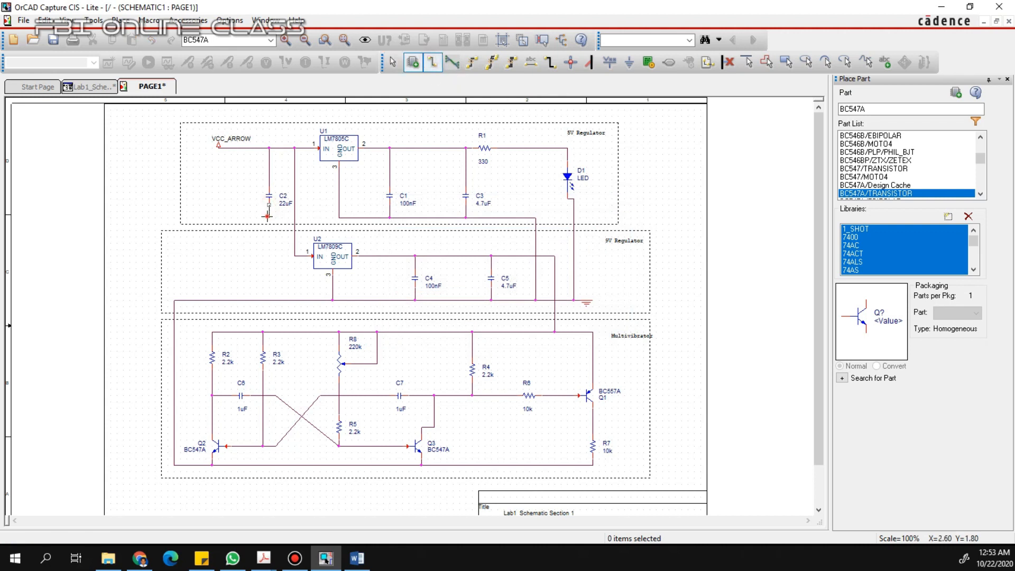
pyautogui.doubleClick(267, 216)
pyautogui.click(252, 211)
pyautogui.rightClick(250, 211)
pyautogui.click(260, 218)
pyautogui.click(392, 62)
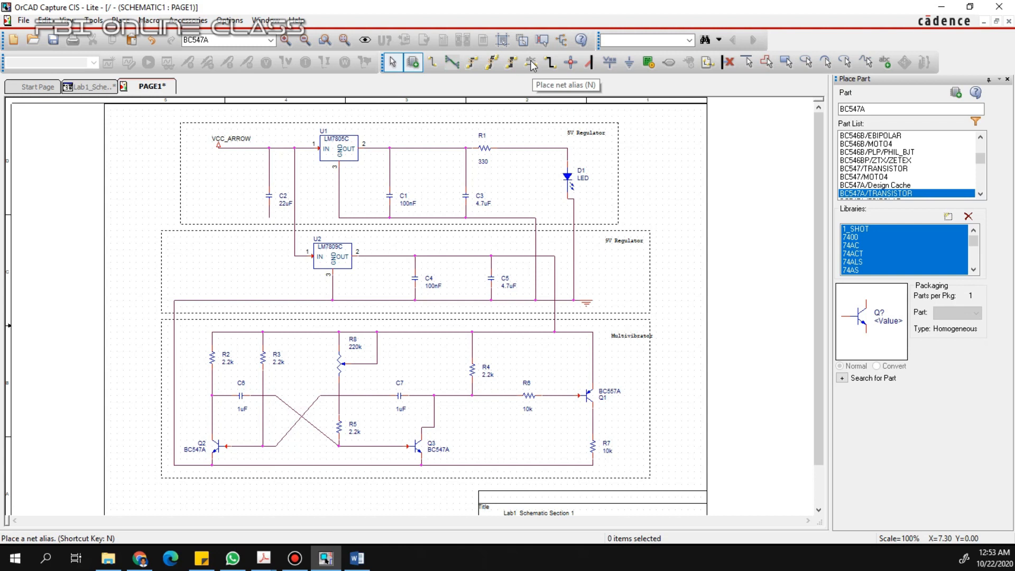
# - Place the net alias "0" on the wire stub below C2 and on the ground line in the 9V Regulator section
pyautogui.click(121, 20)
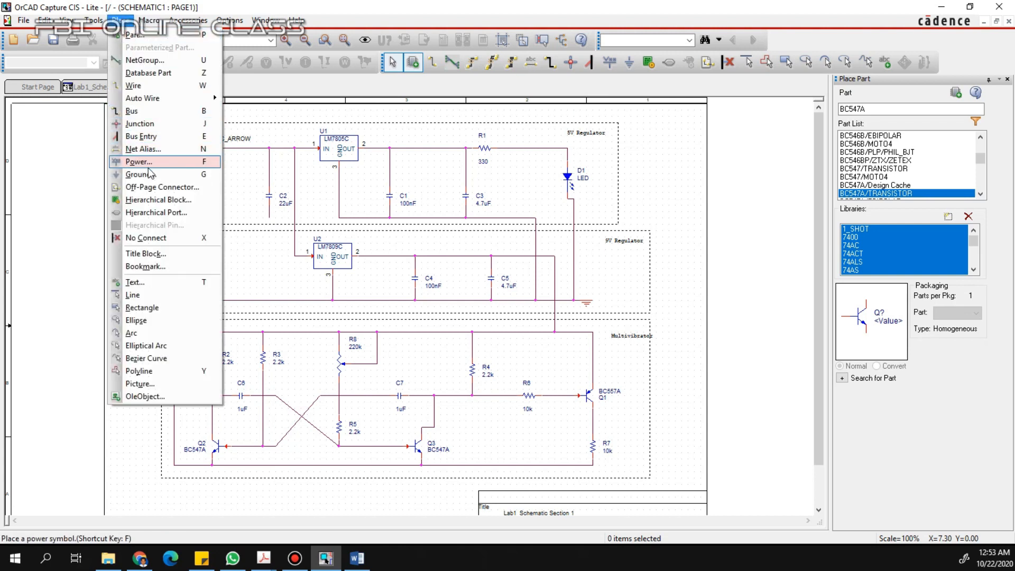
pyautogui.click(144, 150)
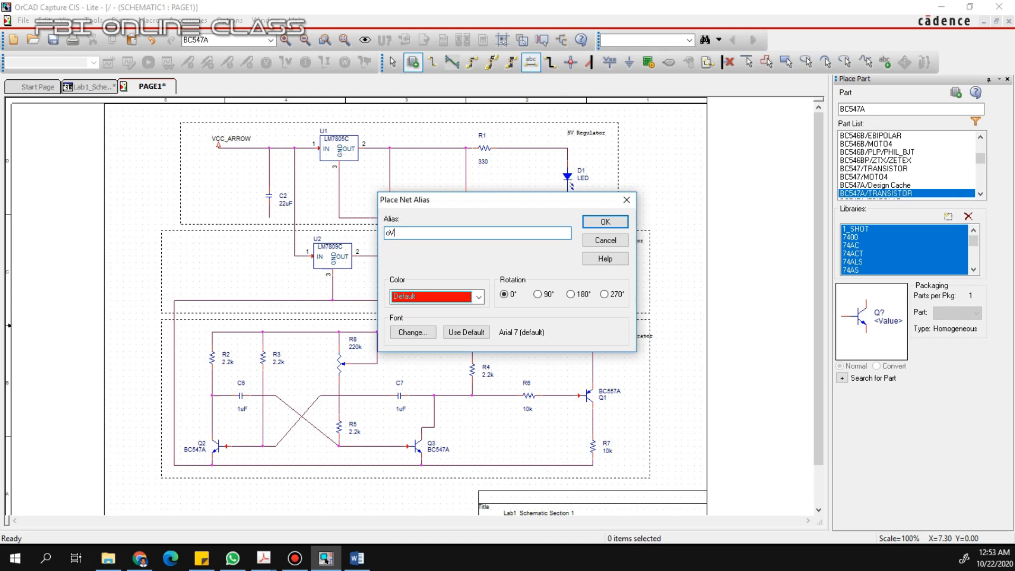
pyautogui.write('0')
pyautogui.click(607, 224)
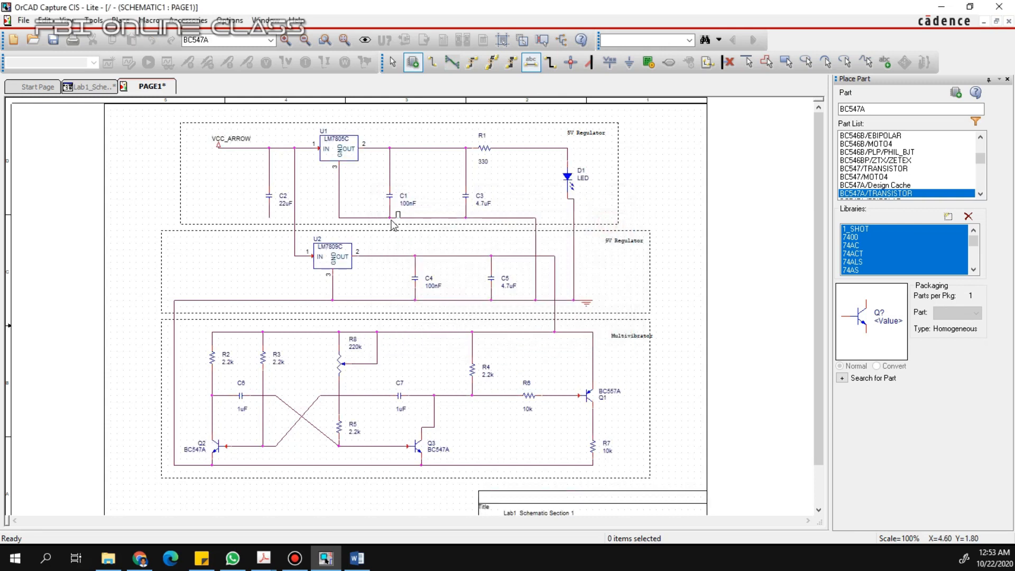
pyautogui.click(271, 220)
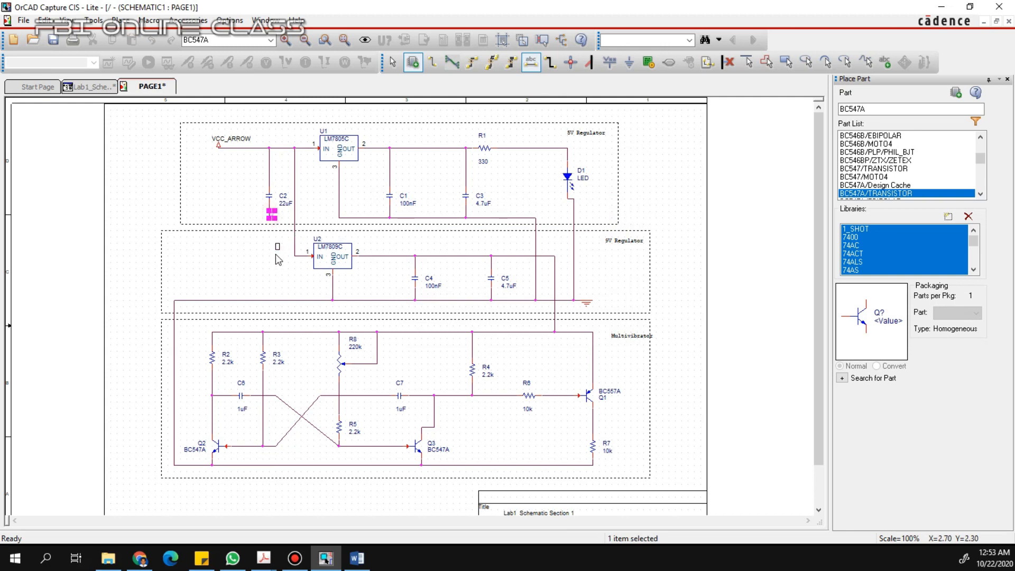
pyautogui.click(271, 299)
pyautogui.rightClick(237, 290)
pyautogui.click(247, 289)
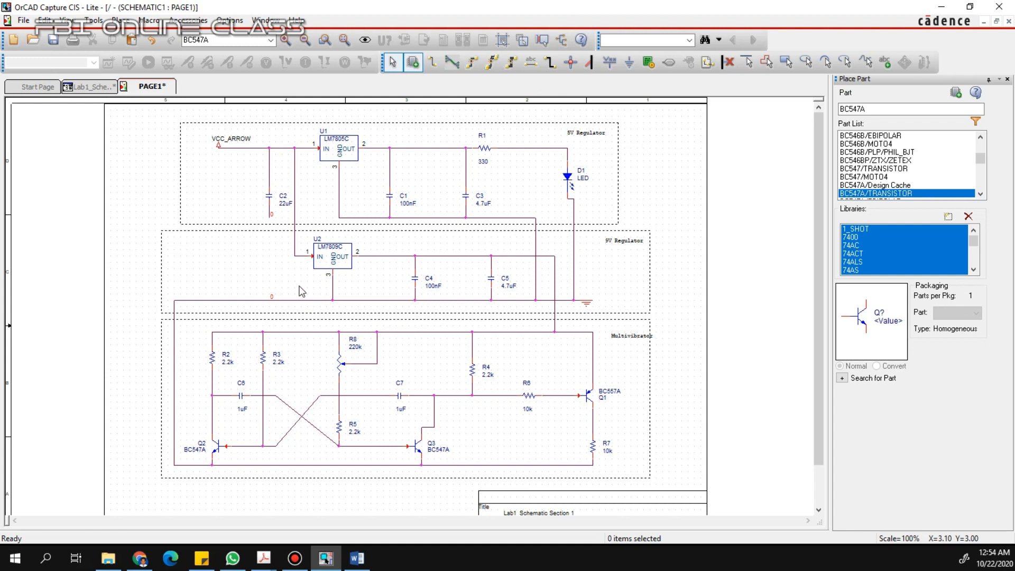
# - Delete the net alias on the stub below C2 and place the "0" alias there again
pyautogui.click(270, 215)
pyautogui.press('Delete')
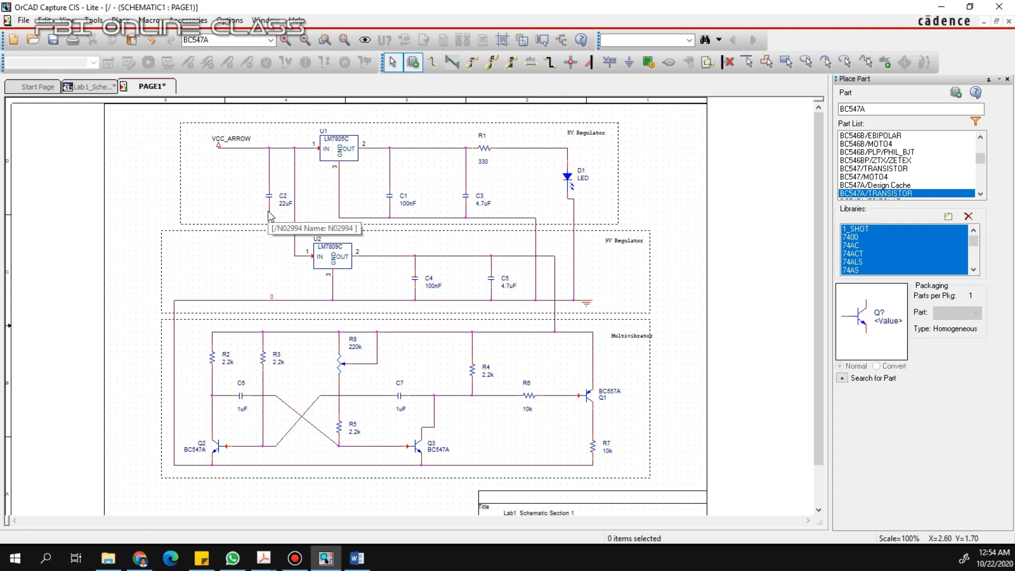
pyautogui.click(529, 63)
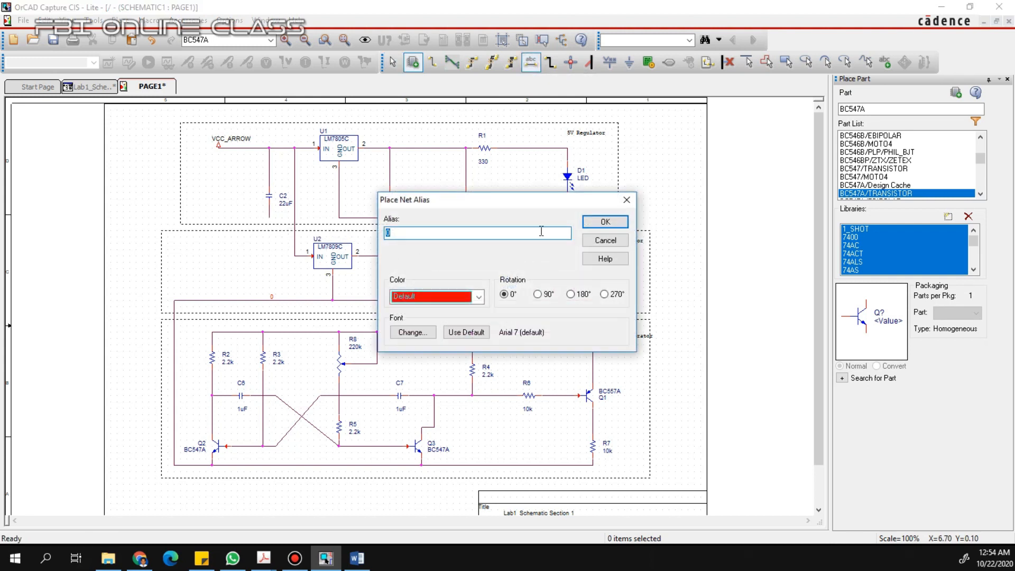
pyautogui.click(605, 222)
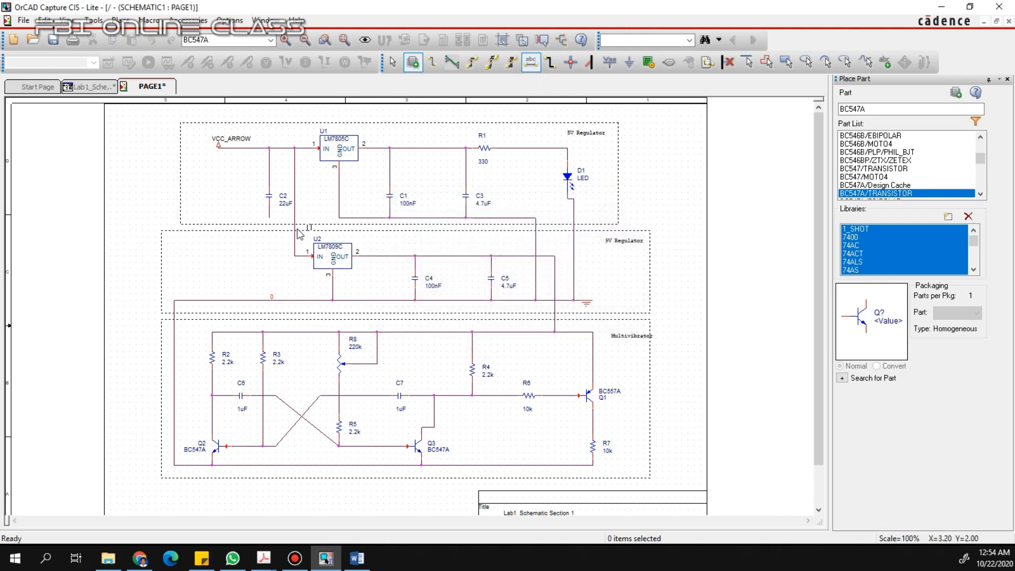
pyautogui.click(271, 214)
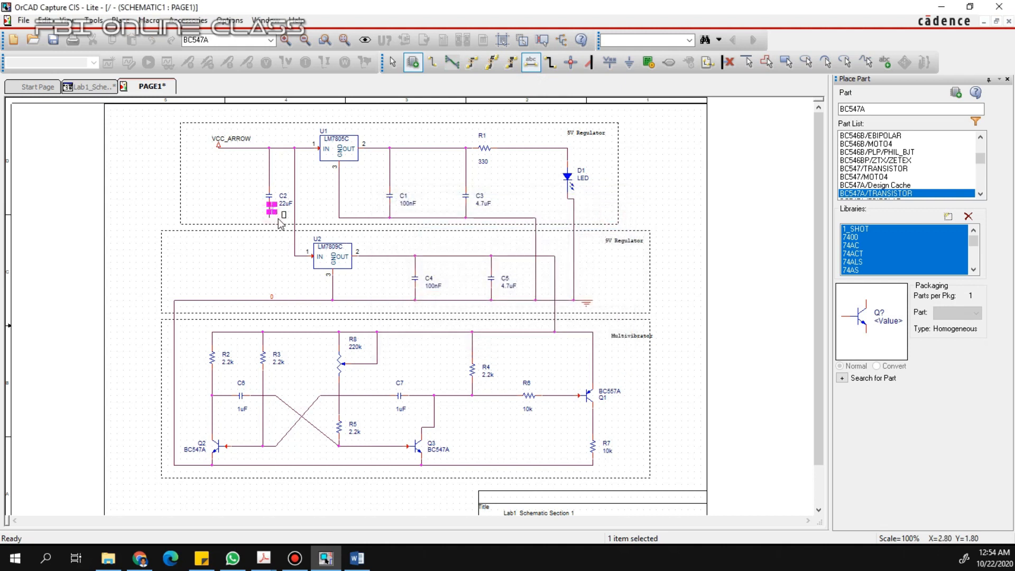
pyautogui.rightClick(247, 222)
pyautogui.click(247, 223)
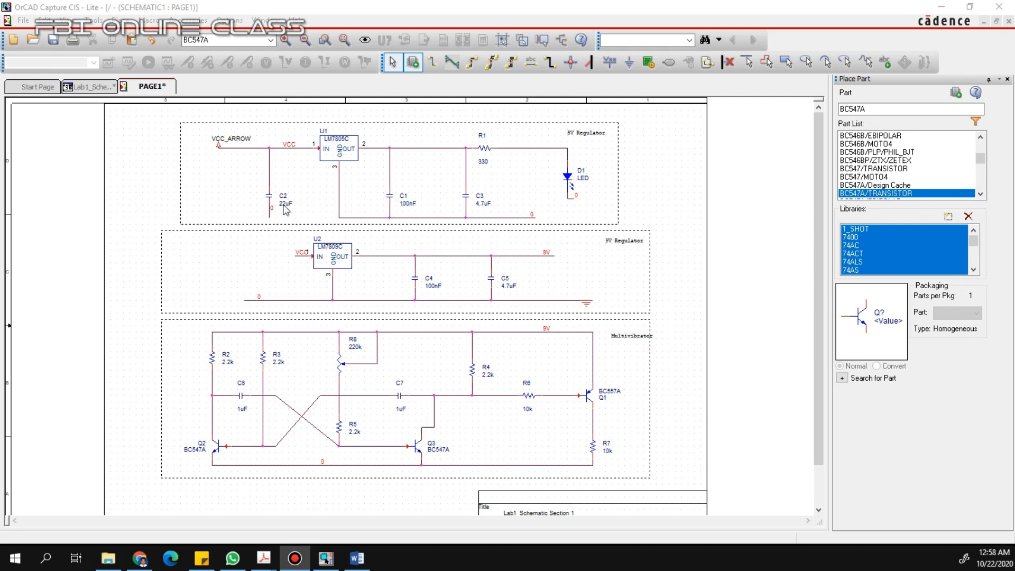
pyautogui.scroll(-2, 286, 211)
pyautogui.scroll(2, 286, 215)
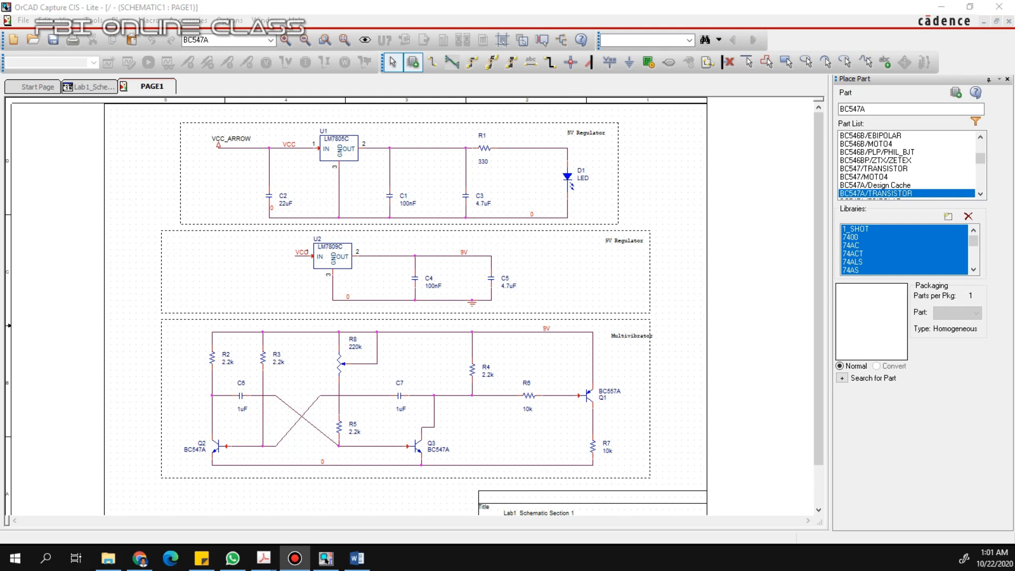
# - Select PAGE1 in the Lab1_Schematic project tree and return to the schematic page
pyautogui.click(93, 88)
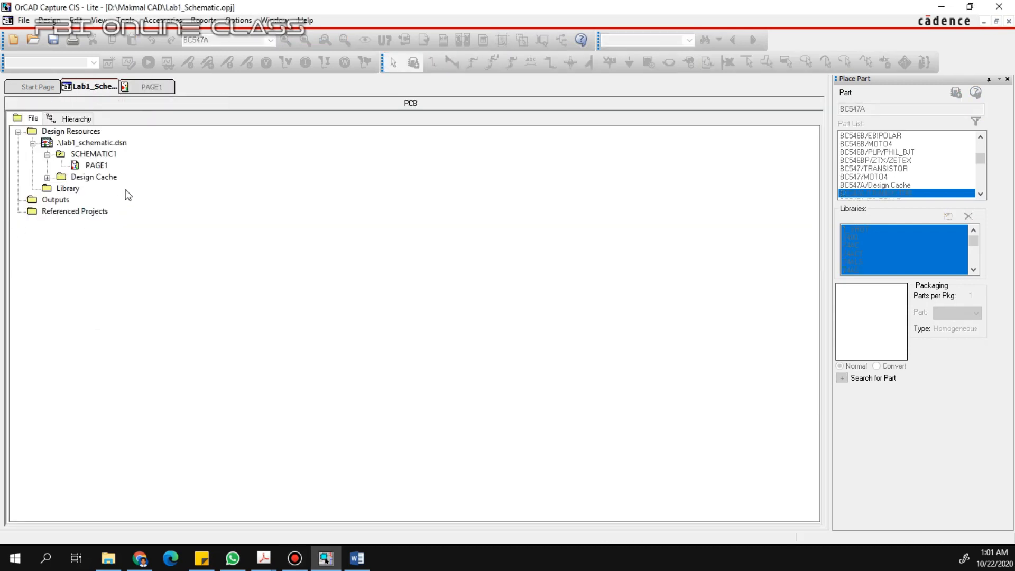
pyautogui.click(97, 165)
pyautogui.click(152, 88)
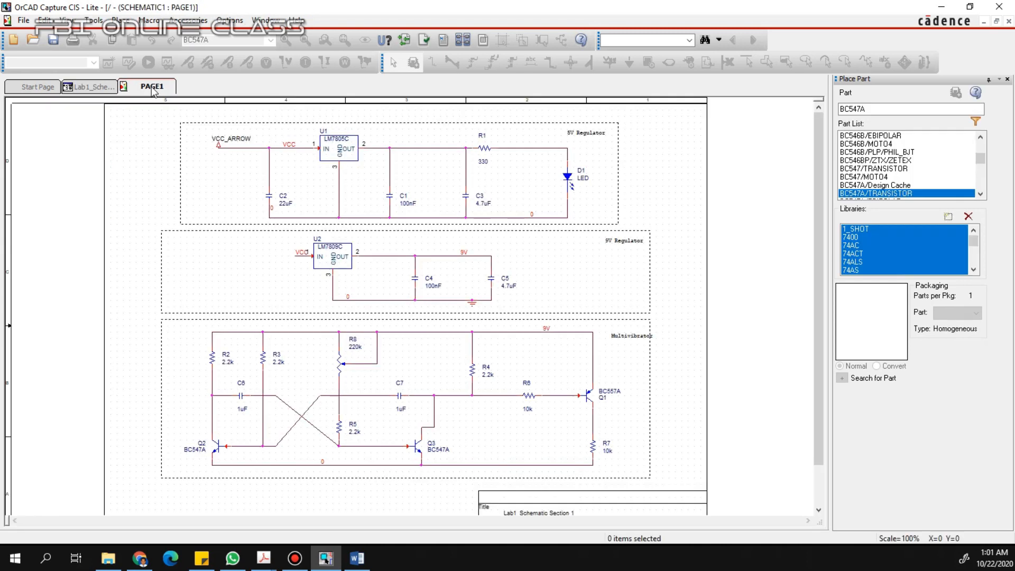
# - Rename PAGE1 under SCHEMATIC1 in the Lab1_Schematic project tree as Schematic
pyautogui.click(93, 86)
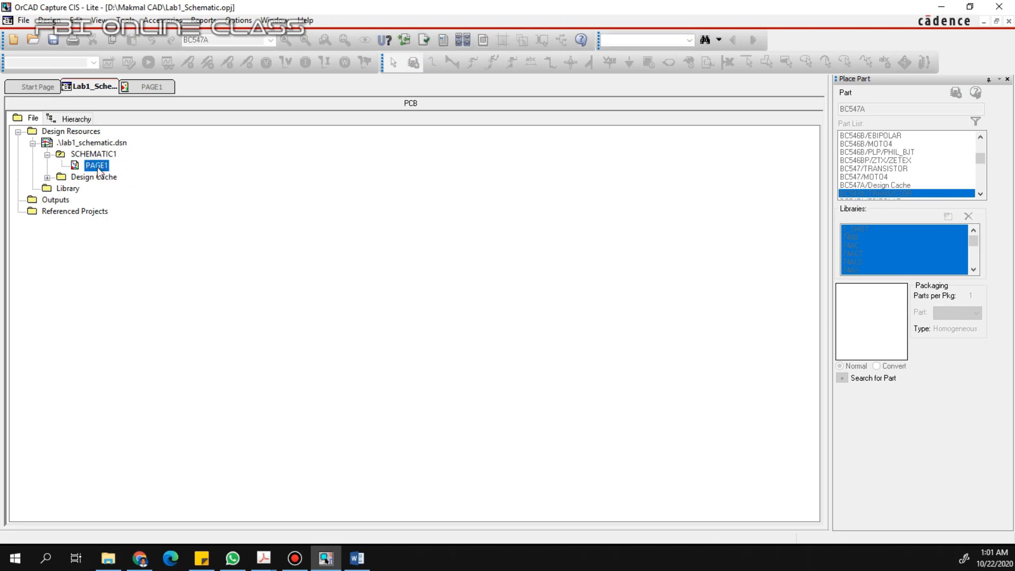
pyautogui.rightClick(98, 168)
pyautogui.click(167, 197)
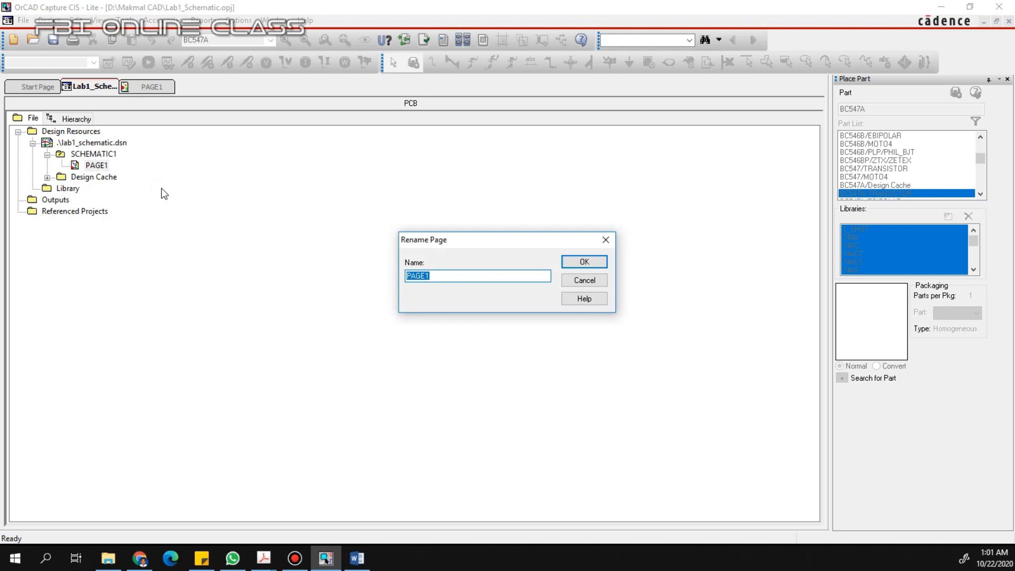
pyautogui.write('V')
pyautogui.click(584, 261)
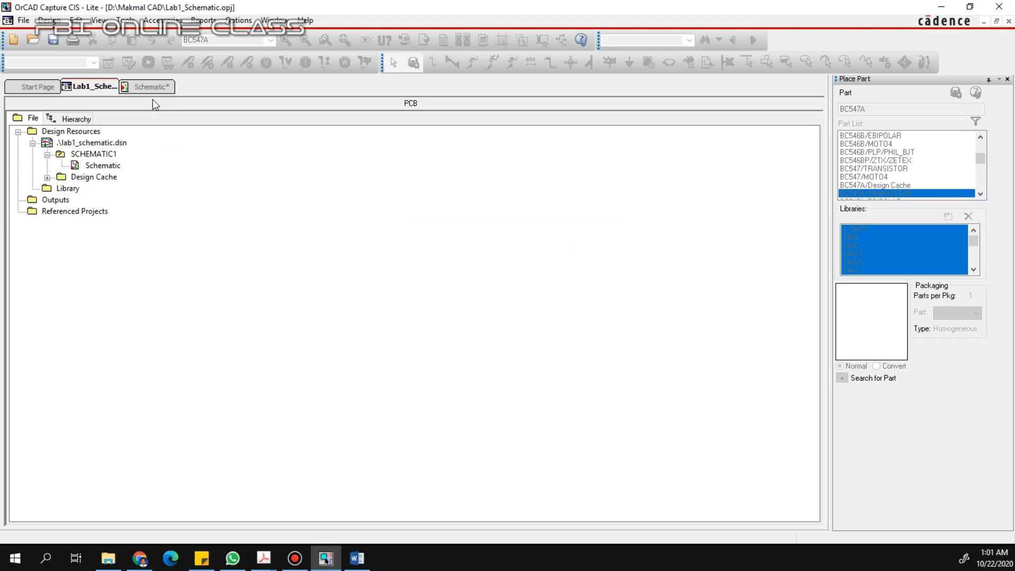
# - Start a Design Rules Check for the Schematic page, accepting the loss of undo history and saving the design changes
pyautogui.click(98, 167)
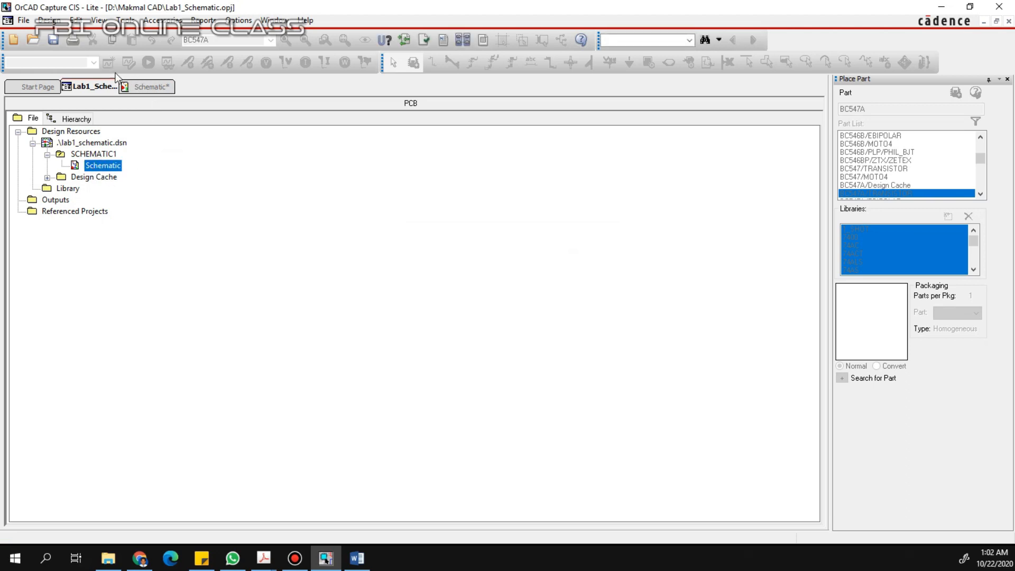
pyautogui.click(125, 21)
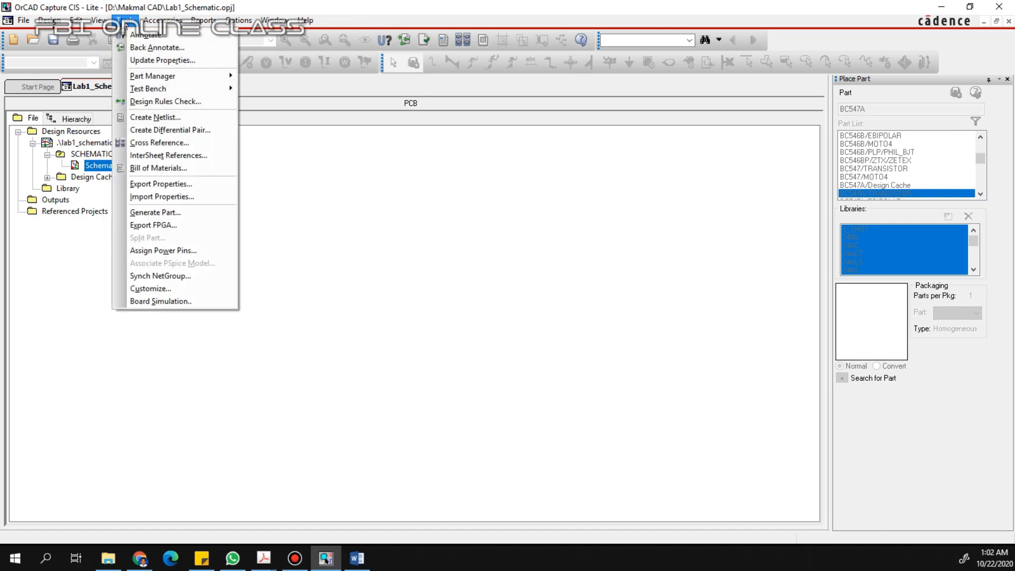
pyautogui.click(156, 101)
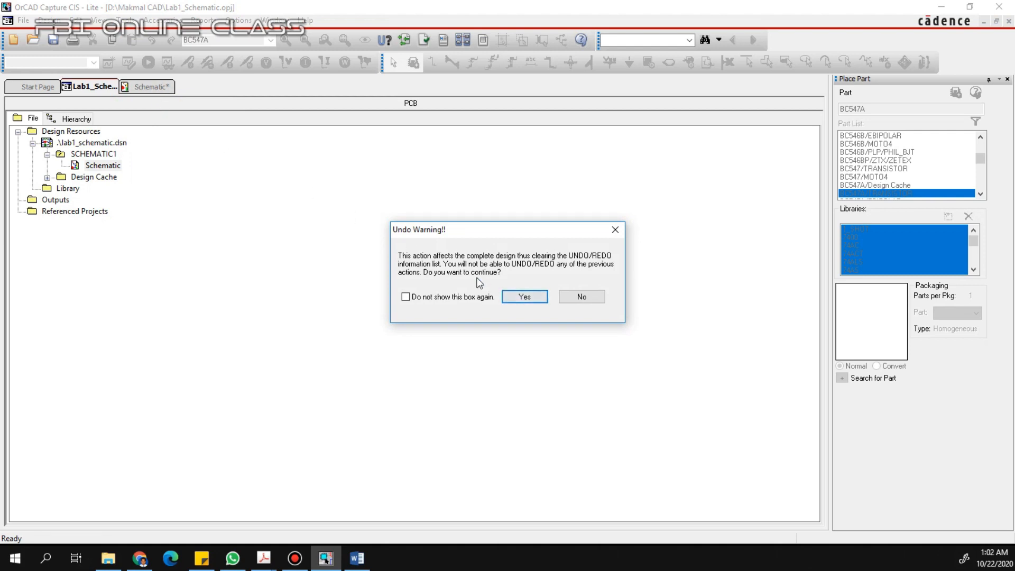
pyautogui.click(522, 296)
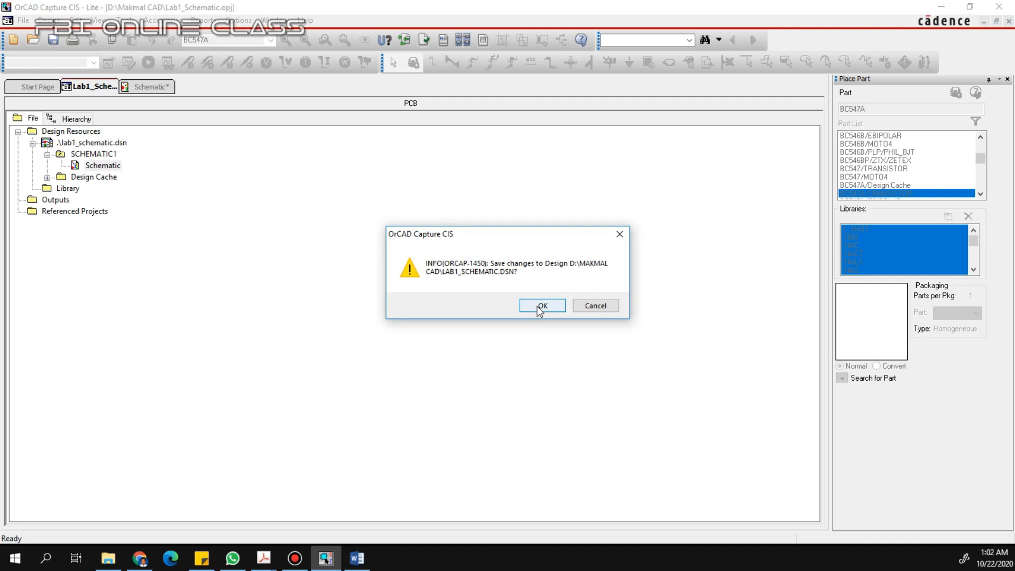
pyautogui.click(539, 307)
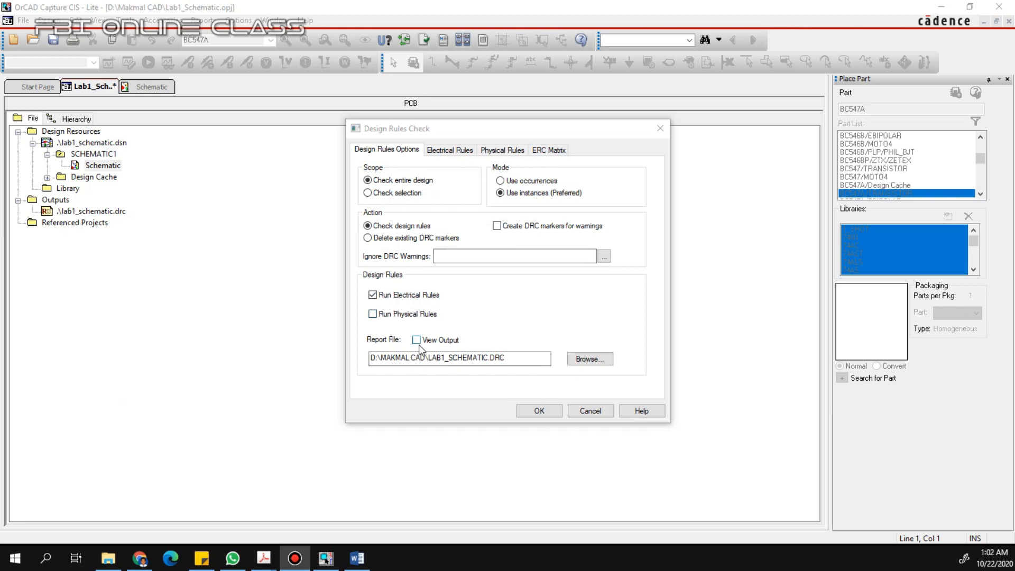
# - Look through the electrical rules, physical rules and ERC matrix settings of the Design Rules Check
pyautogui.click(437, 152)
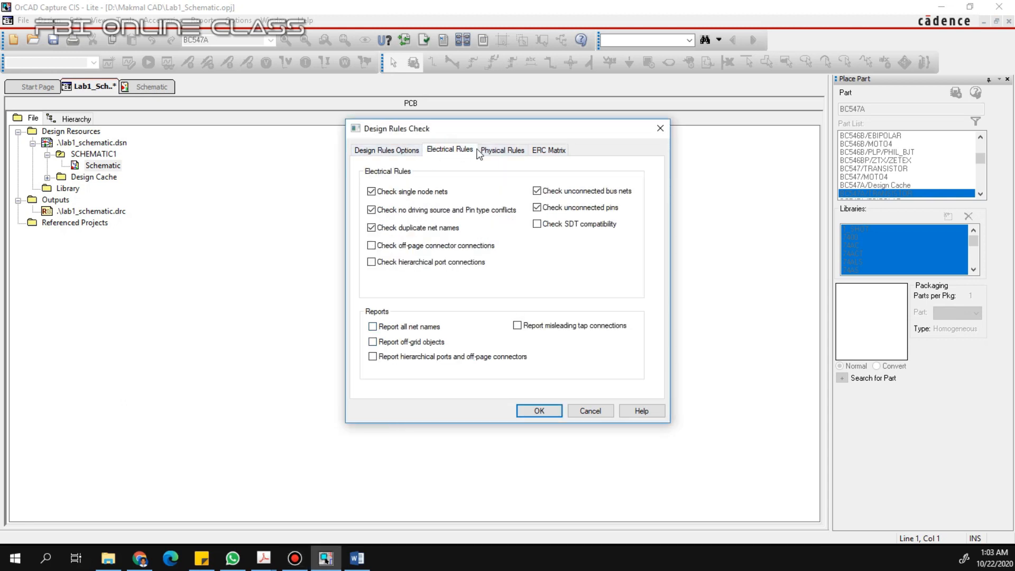
pyautogui.click(515, 151)
pyautogui.click(550, 150)
pyautogui.click(508, 150)
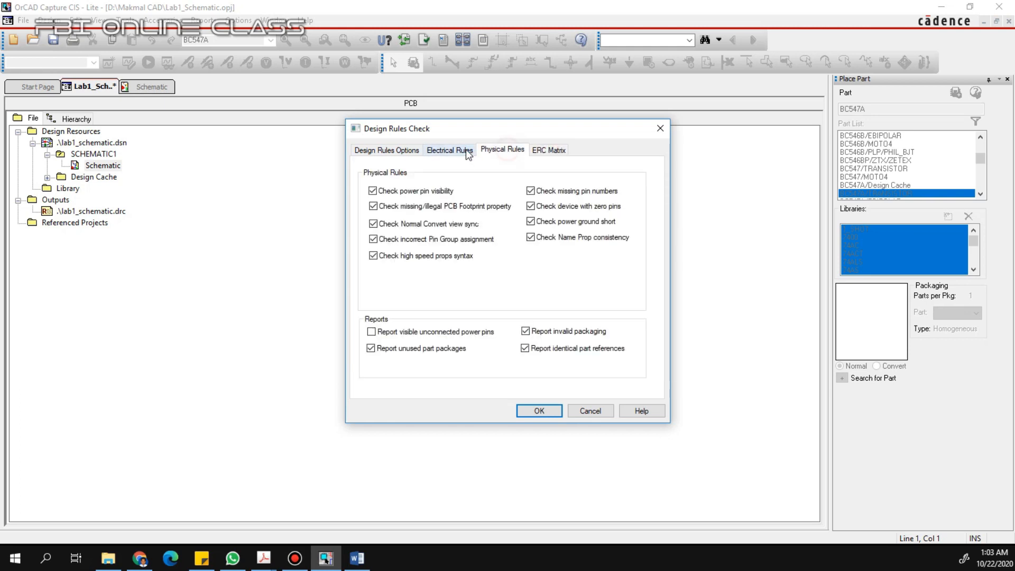
pyautogui.click(446, 152)
pyautogui.click(402, 150)
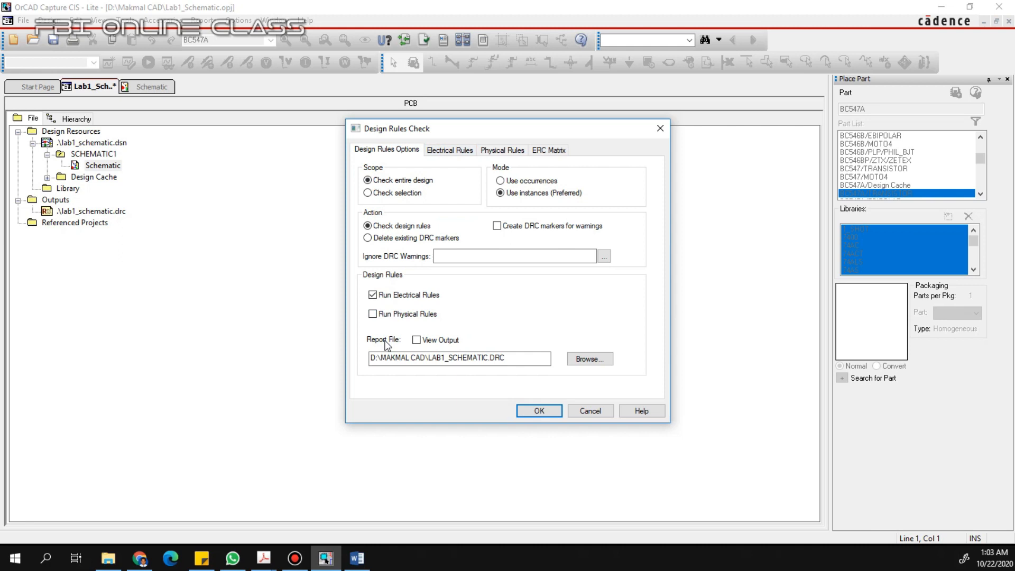
# - Enable View Output and DRC markers for warnings, and run the Design Rules Check on the entire design
pyautogui.click(417, 340)
pyautogui.click(498, 226)
pyautogui.click(450, 151)
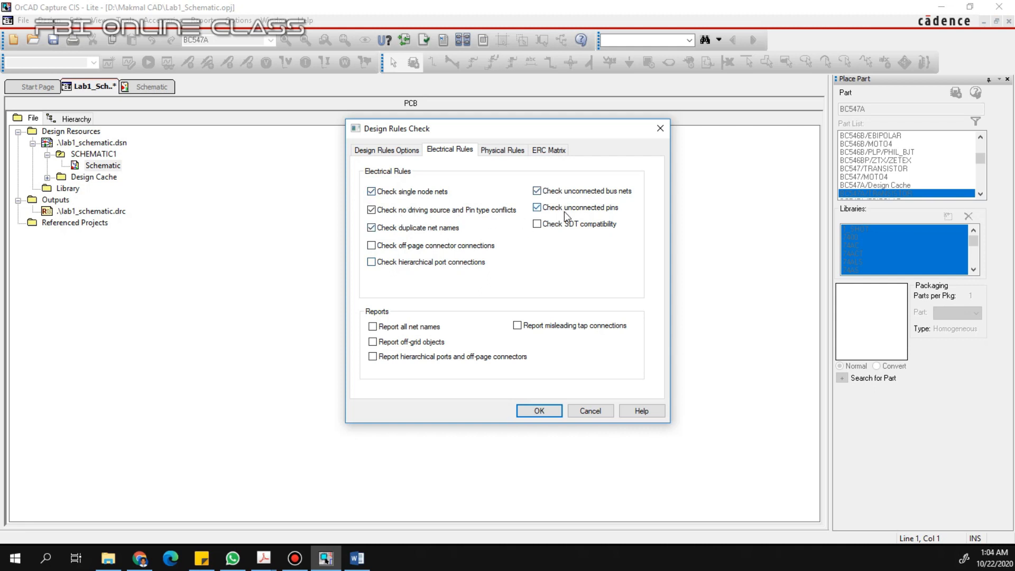
pyautogui.click(539, 411)
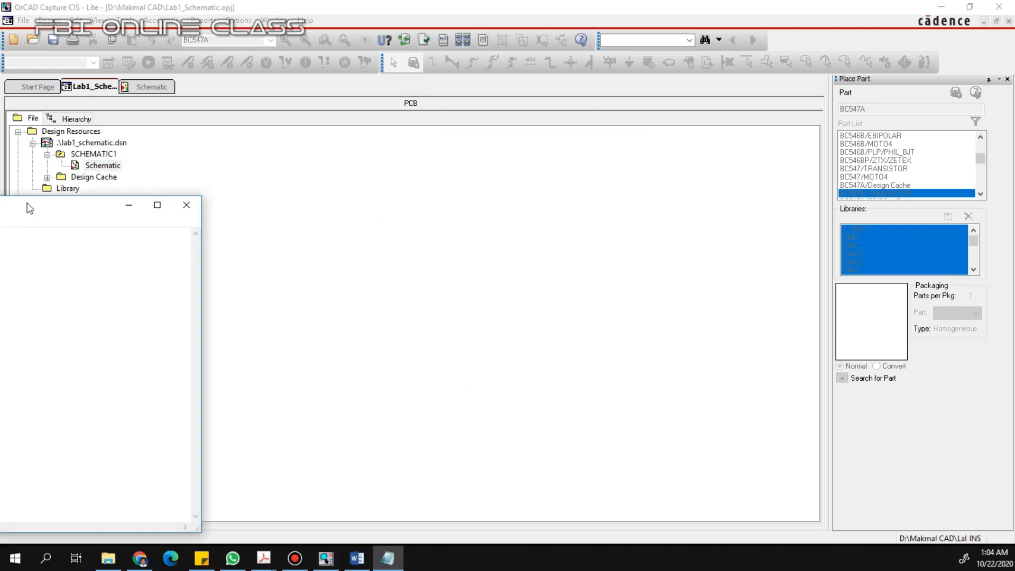
# - Bring the design rules report fully into view, read its electrical checks, and close it
pyautogui.moveTo(422, 308); pyautogui.dragTo(268, 256)
pyautogui.click(464, 295)
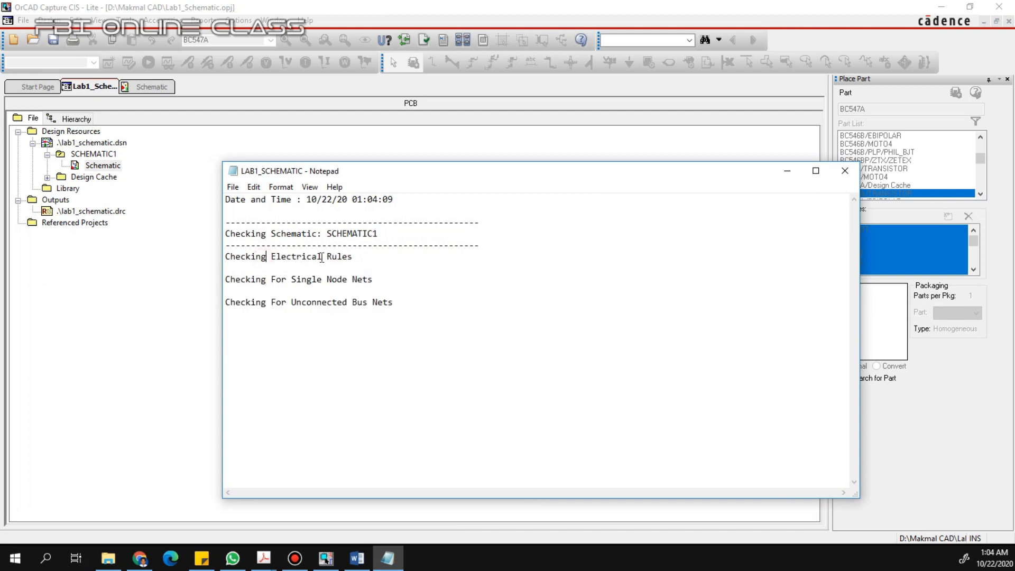
pyautogui.click(275, 269)
pyautogui.click(410, 288)
pyautogui.click(844, 171)
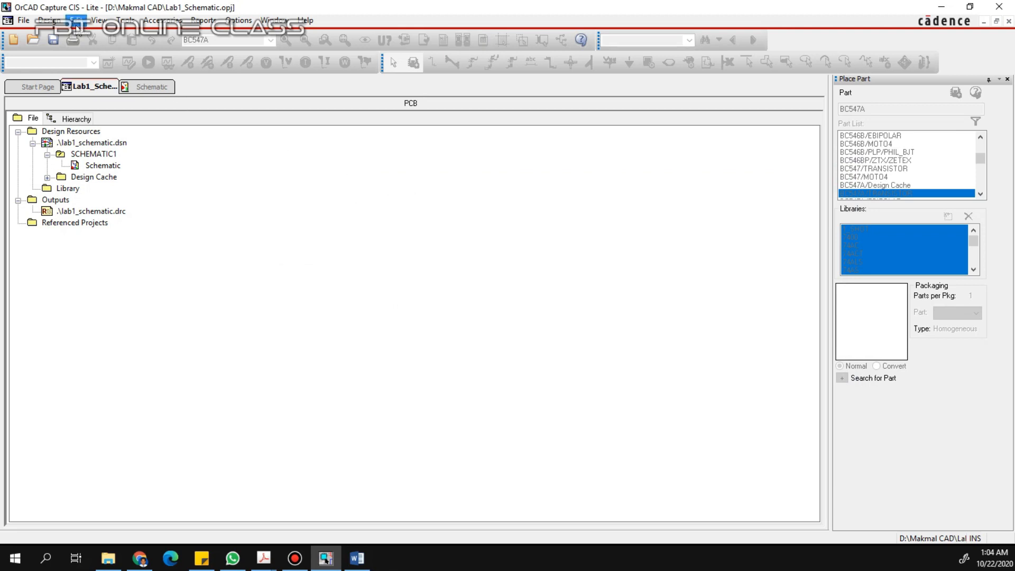
# - Generate the Bill of Materials for the entire design from the Schematic page with View Output enabled
pyautogui.click(126, 20)
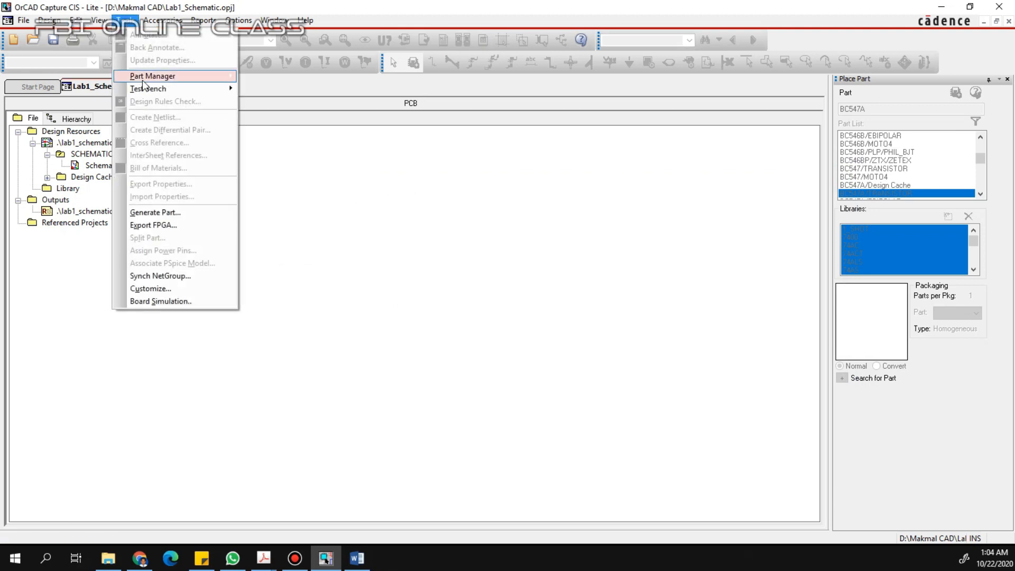
pyautogui.doubleClick(91, 167)
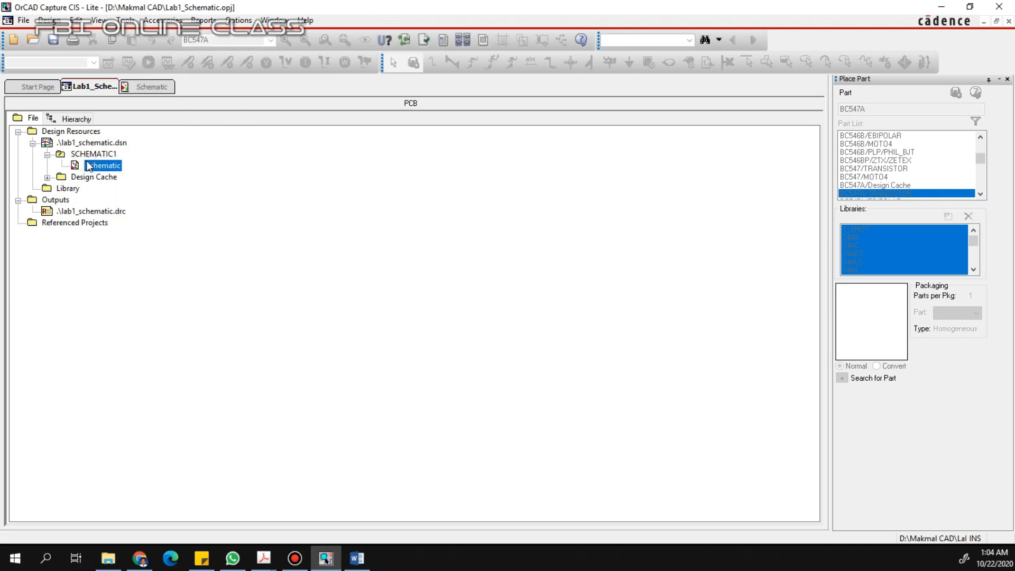
pyautogui.click(127, 21)
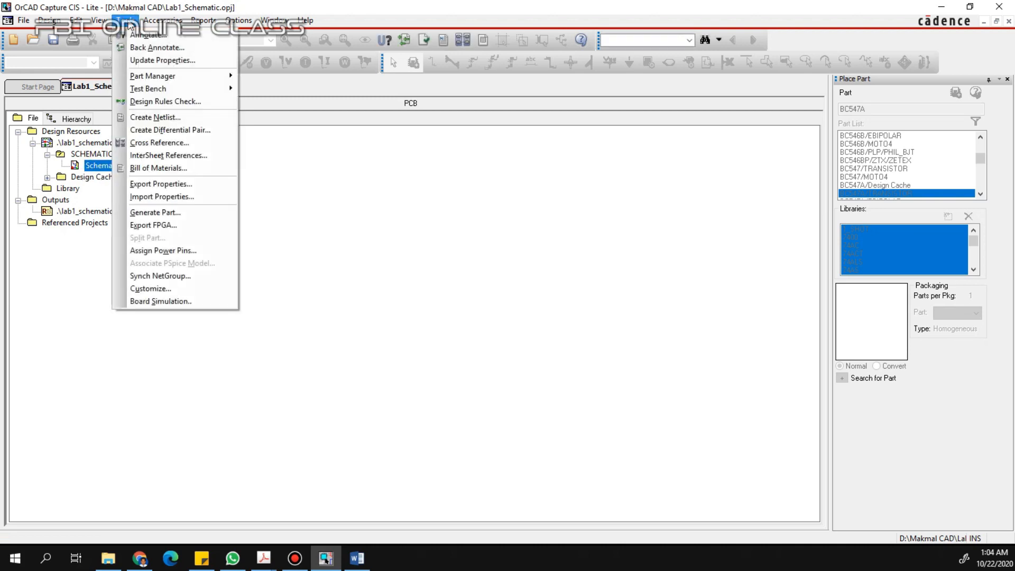
pyautogui.click(153, 168)
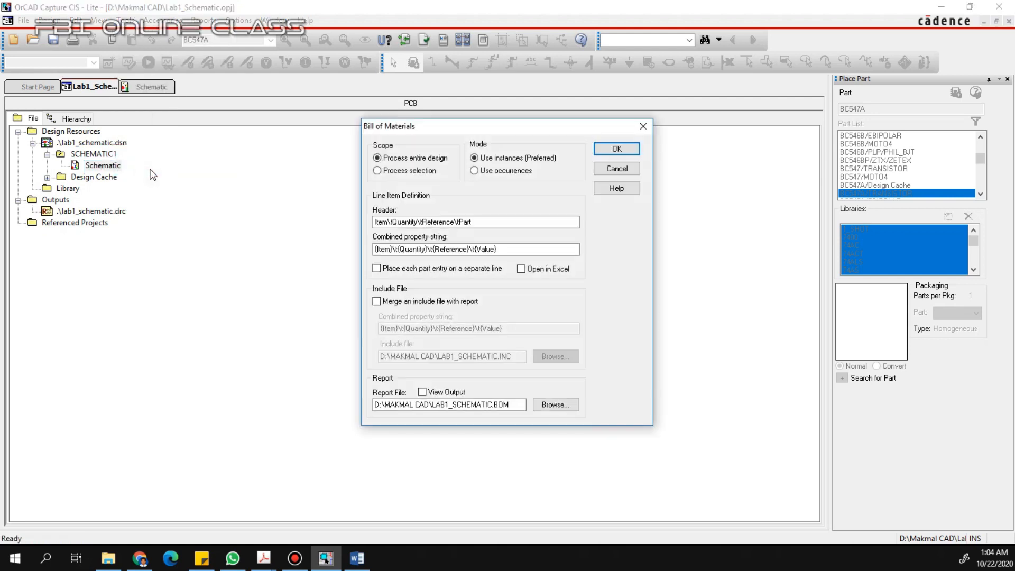
pyautogui.click(444, 392)
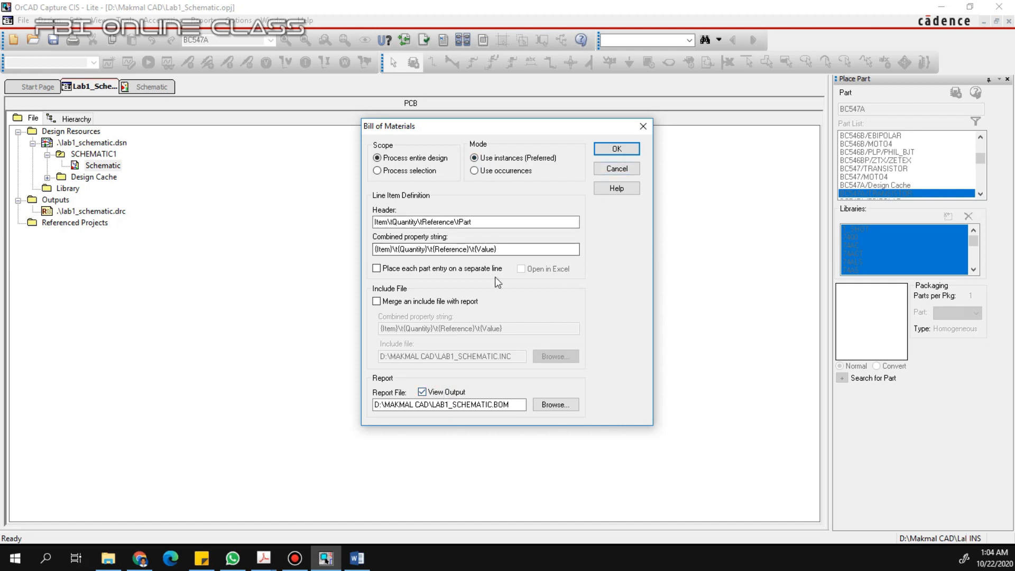
pyautogui.click(615, 148)
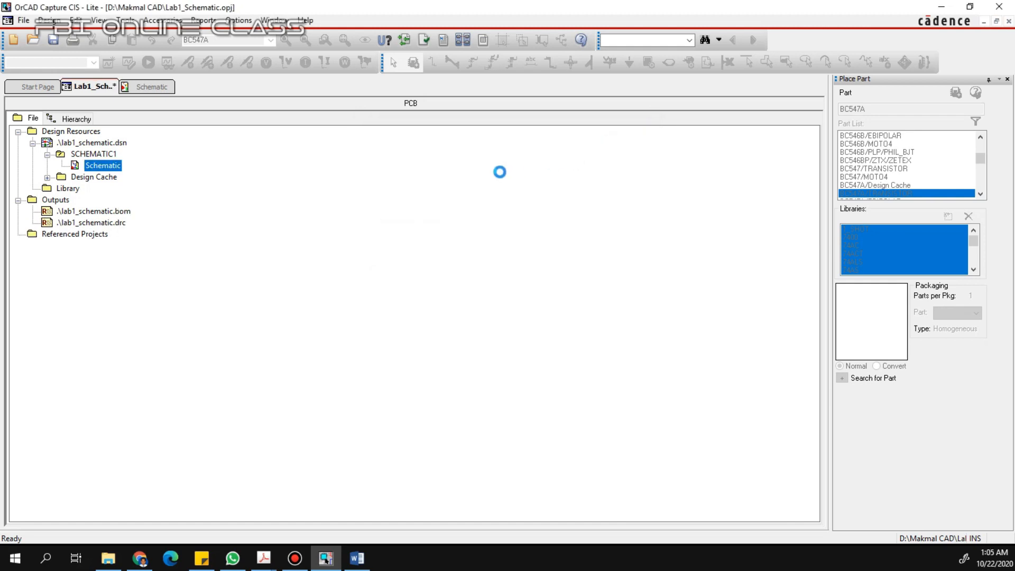
# - Enlarge the Bill of Materials report to examine its header and part list, and minimise it
pyautogui.click(815, 170)
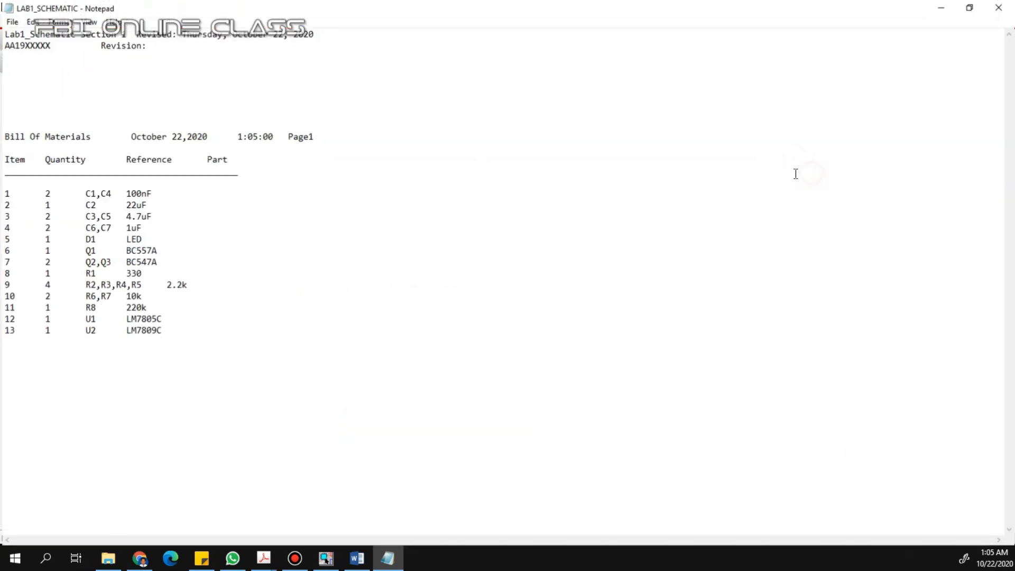
pyautogui.click(262, 350)
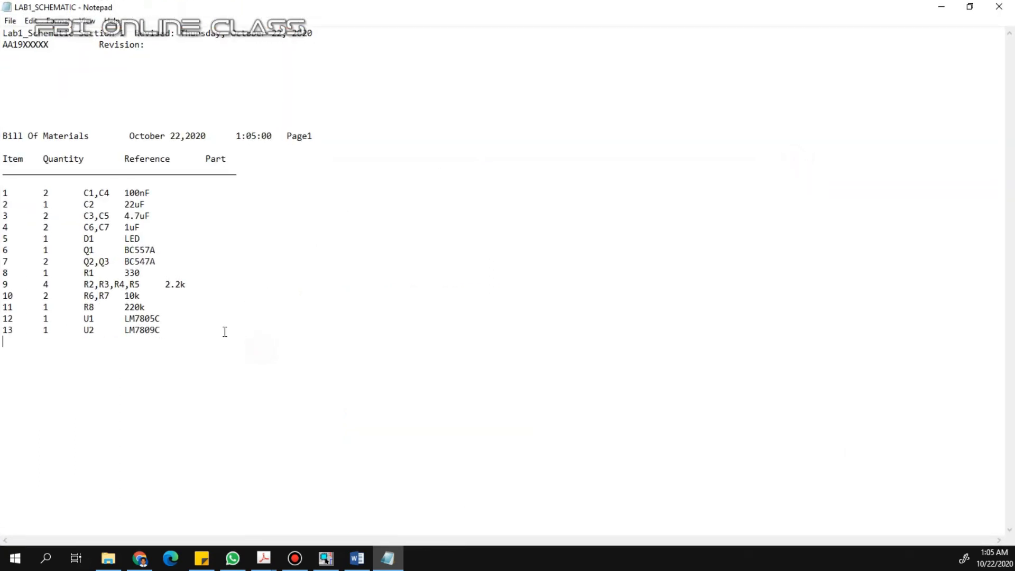
pyautogui.moveTo(196, 325); pyautogui.dragTo(4, 46)
pyautogui.click(333, 146)
pyautogui.moveTo(877, 13); pyautogui.dragTo(700, 100)
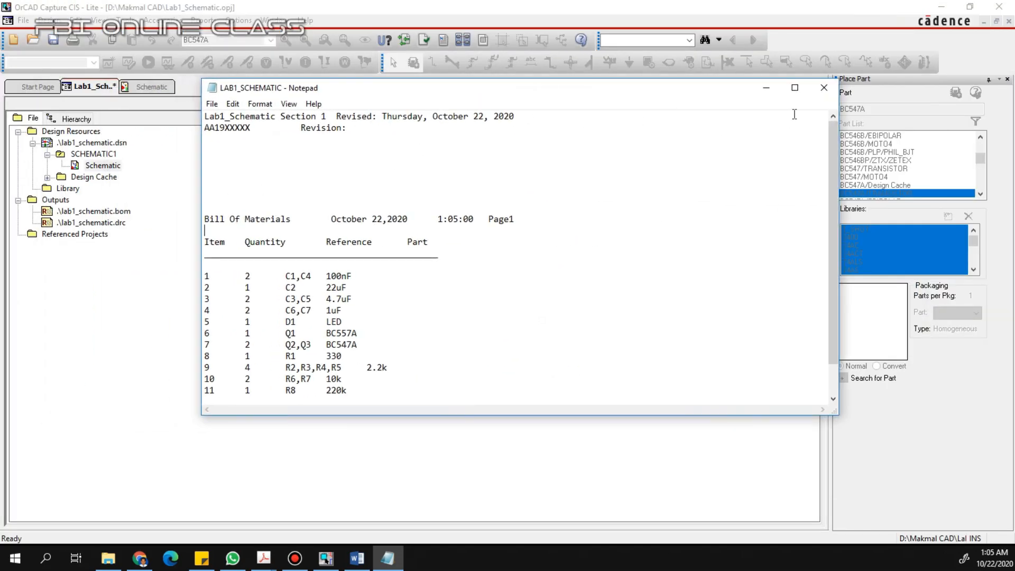
pyautogui.click(767, 89)
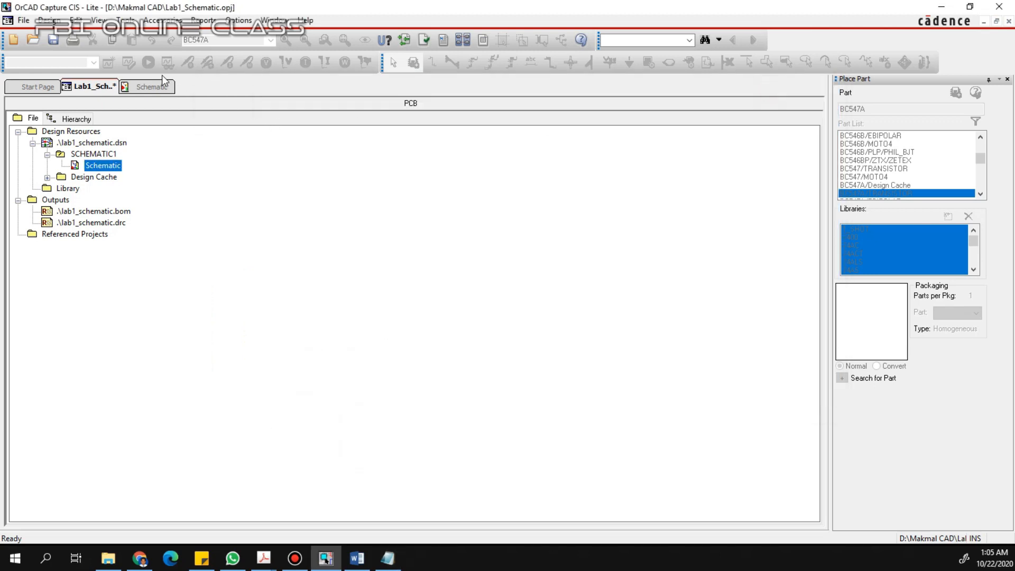
# - Draw a wire straight across both pins of R1 in the 5V Regulator section of the schematic page
pyautogui.click(136, 88)
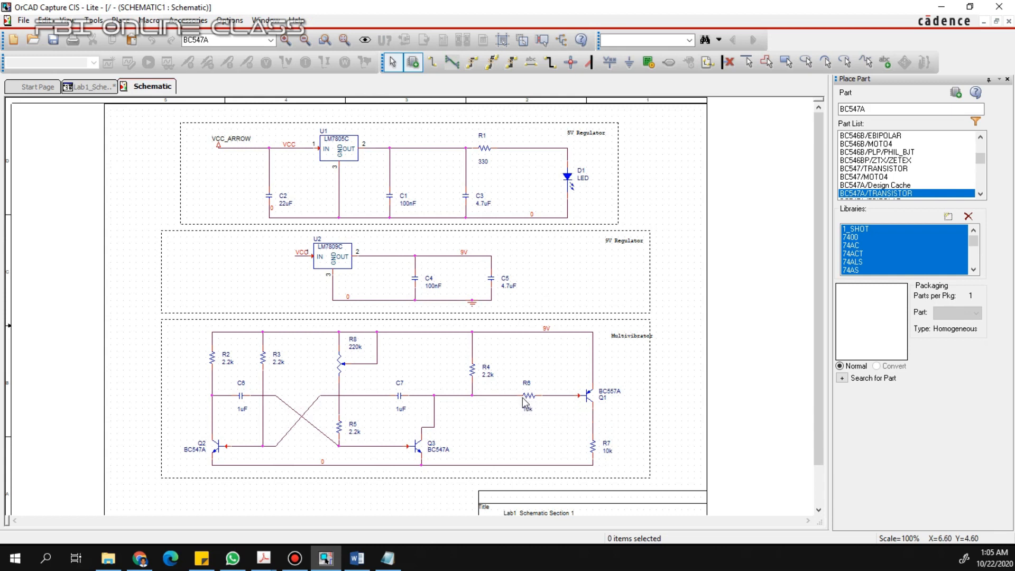
pyautogui.click(433, 64)
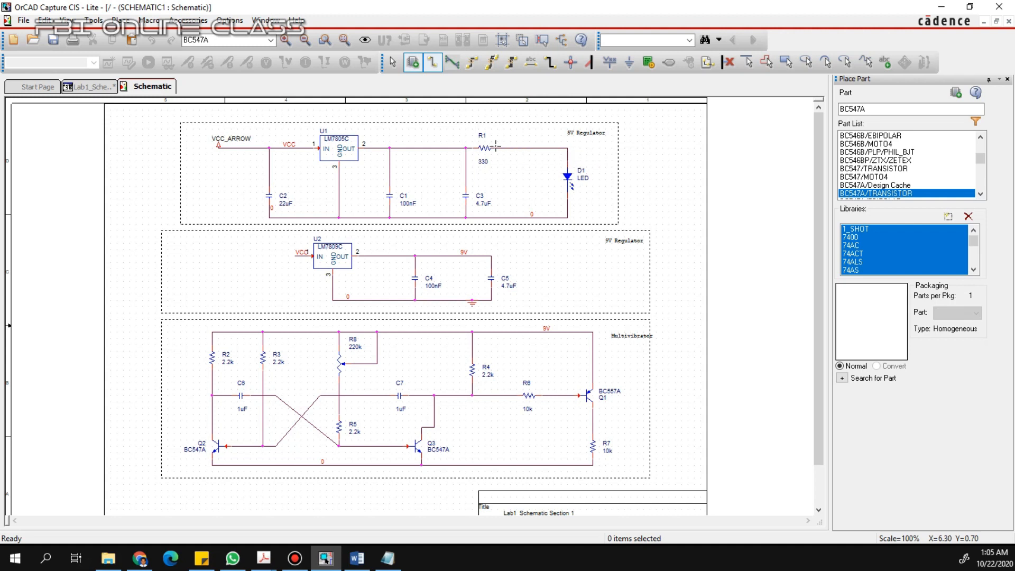
pyautogui.click(466, 148)
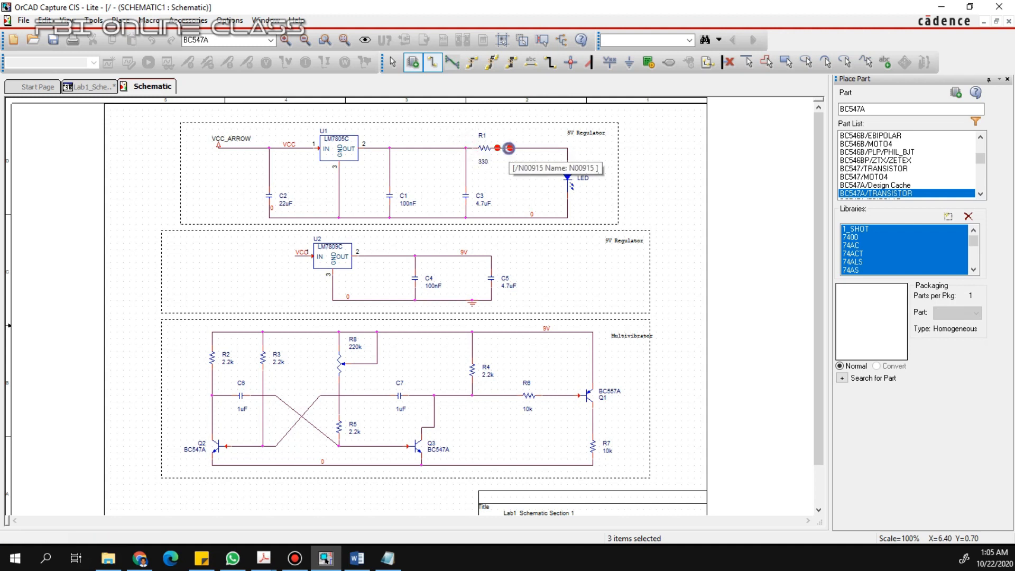
pyautogui.click(509, 147)
pyautogui.rightClick(525, 171)
pyautogui.click(526, 174)
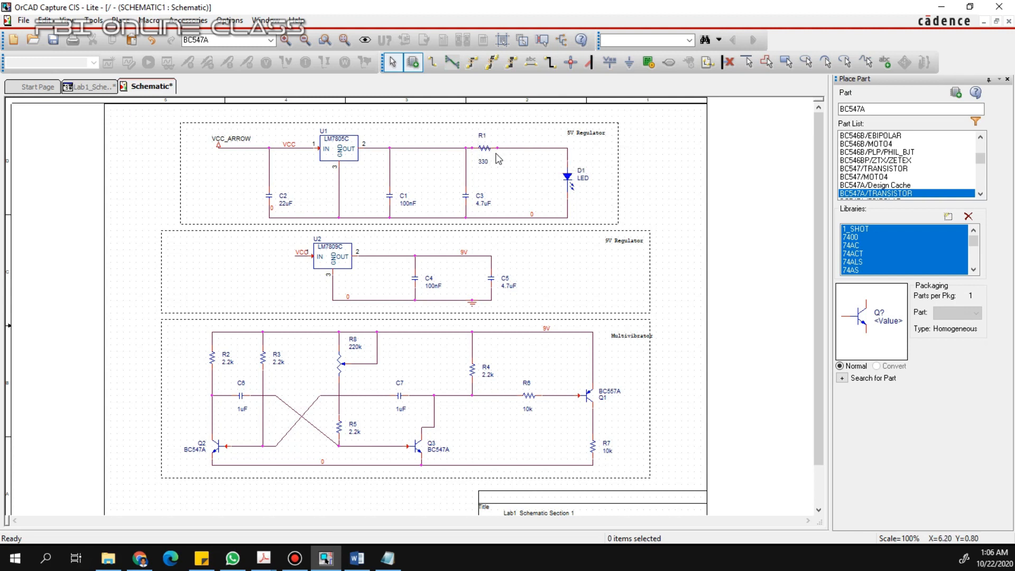
# - Delete the wire drawn across R1
pyautogui.click(499, 153)
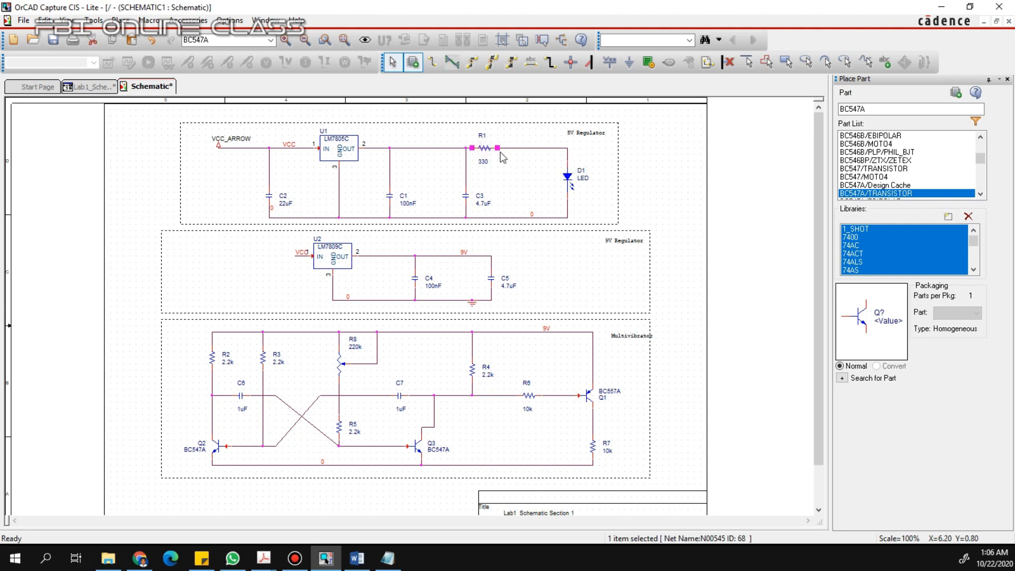
pyautogui.click(503, 169)
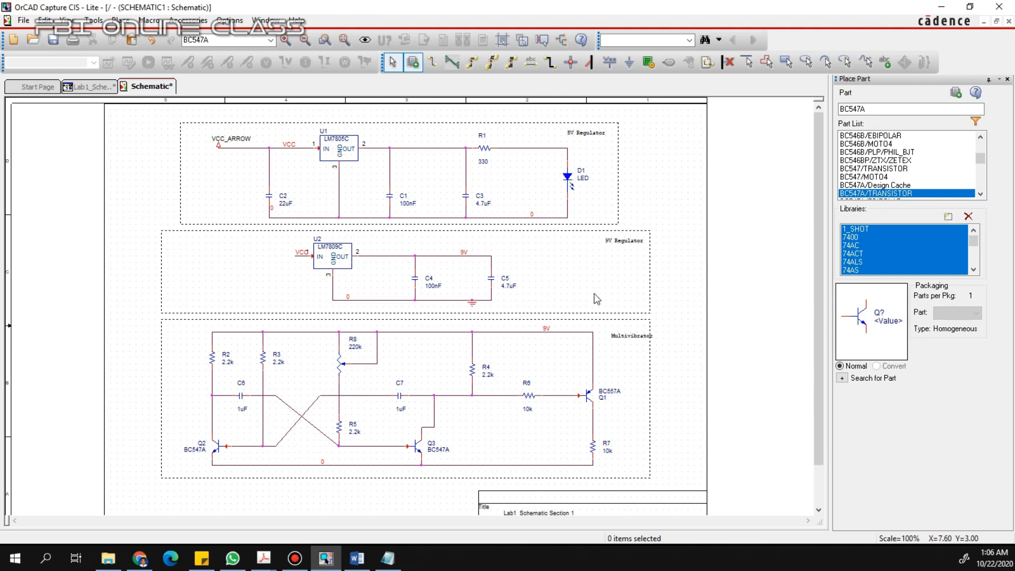
pyautogui.click(737, 200)
pyautogui.scroll(-1, 750, 242)
pyautogui.scroll(1, 751, 241)
pyautogui.click(696, 219)
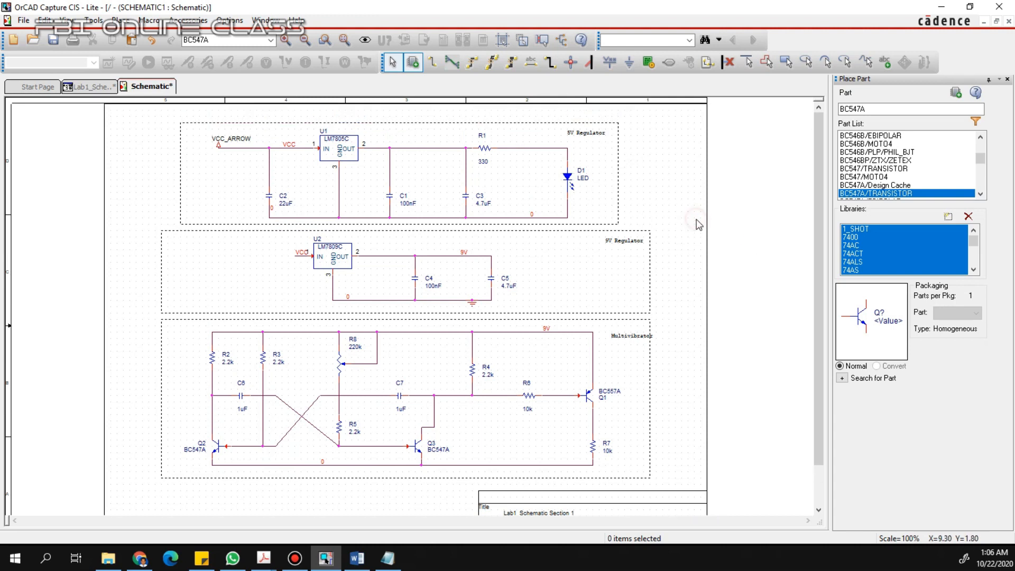